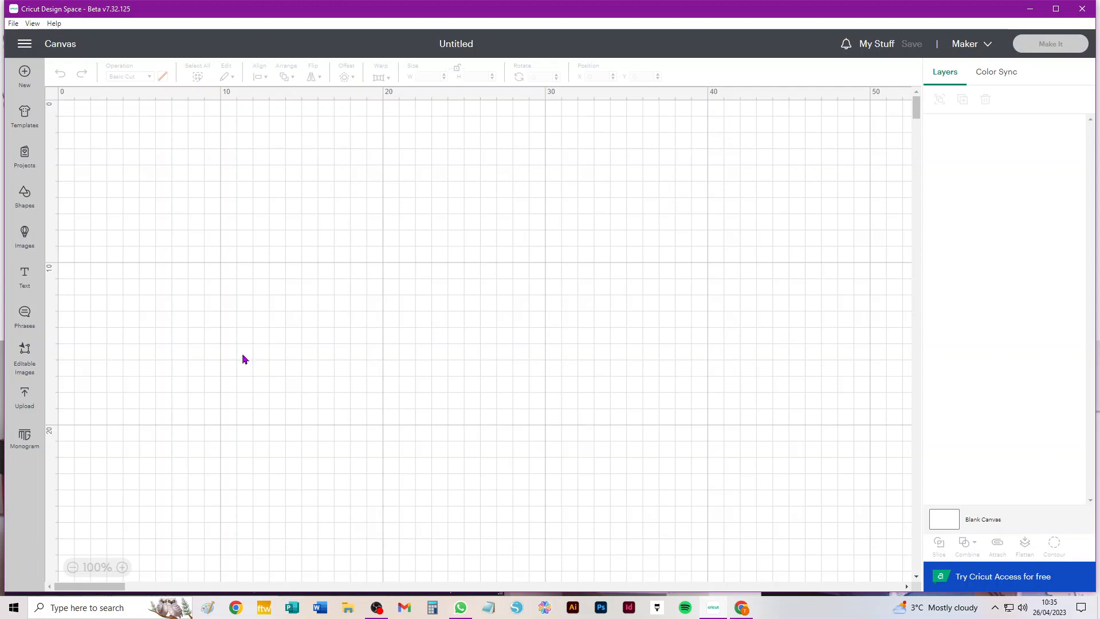
- Preview the photo 1.jpg from the Sales Pics folder of Basic Wine Glass and Mini Bottle Box in the image uploader and cancel the upload
left_click(24, 395)
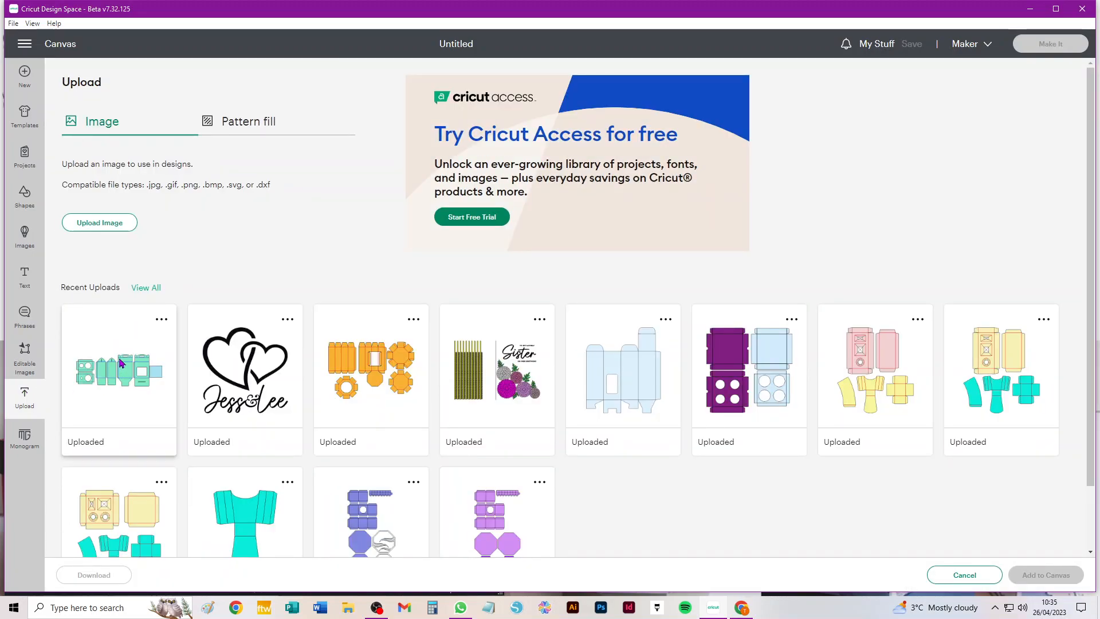
left_click(98, 224)
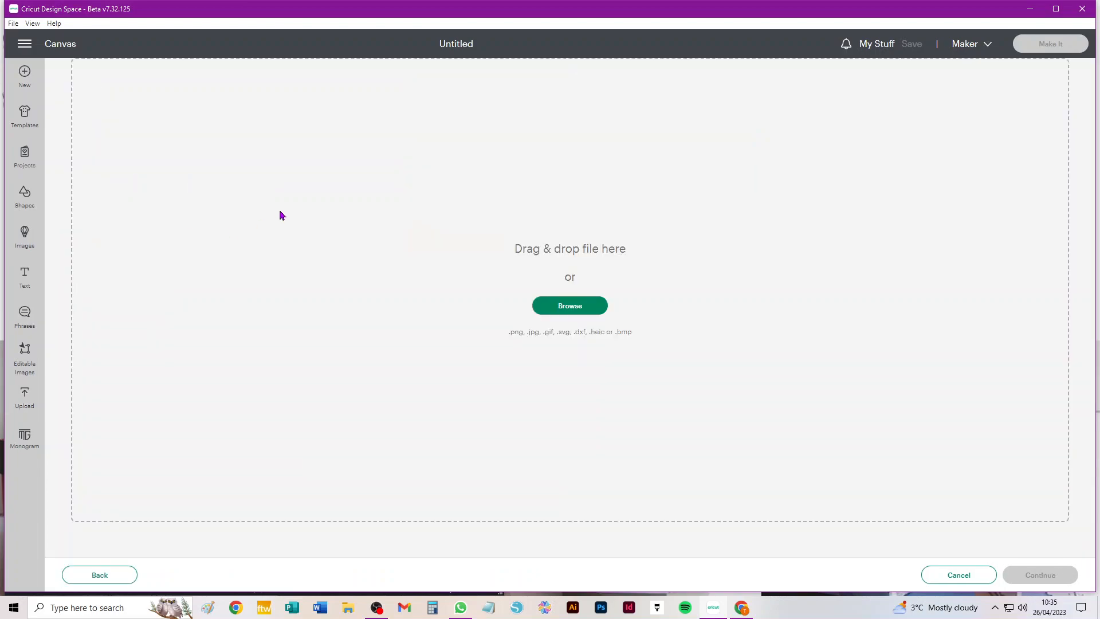
left_click(586, 307)
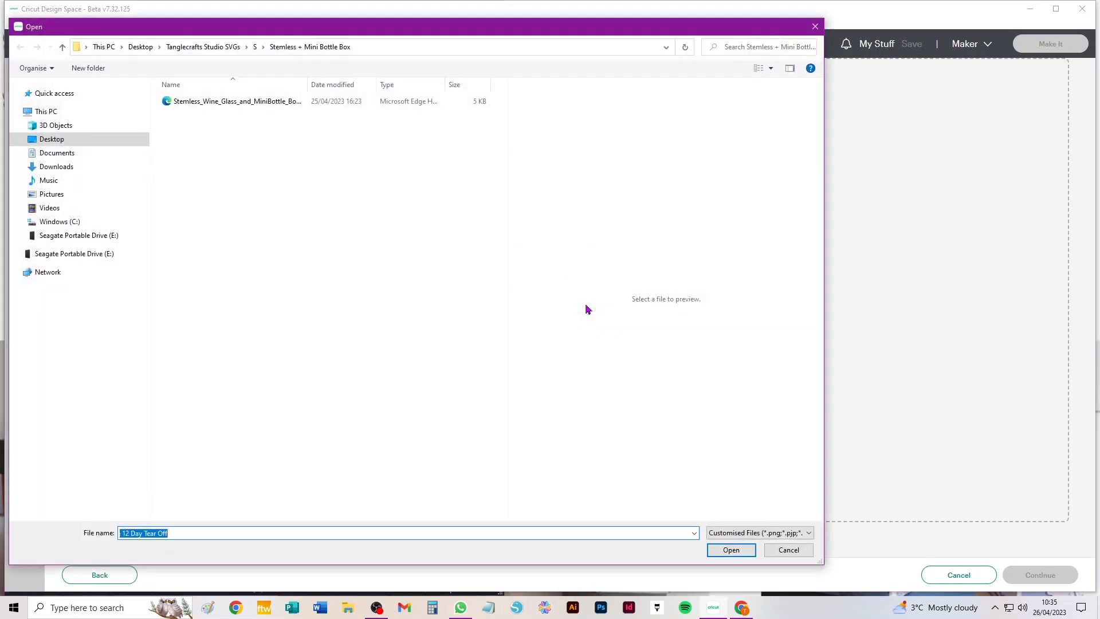
left_click(212, 51)
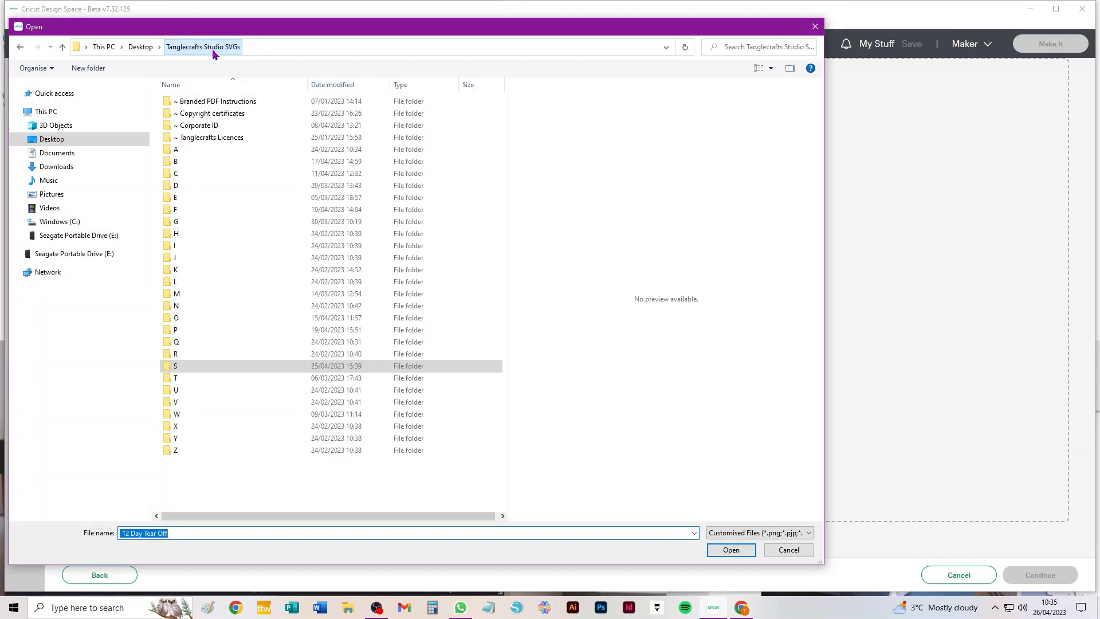
double_click(182, 161)
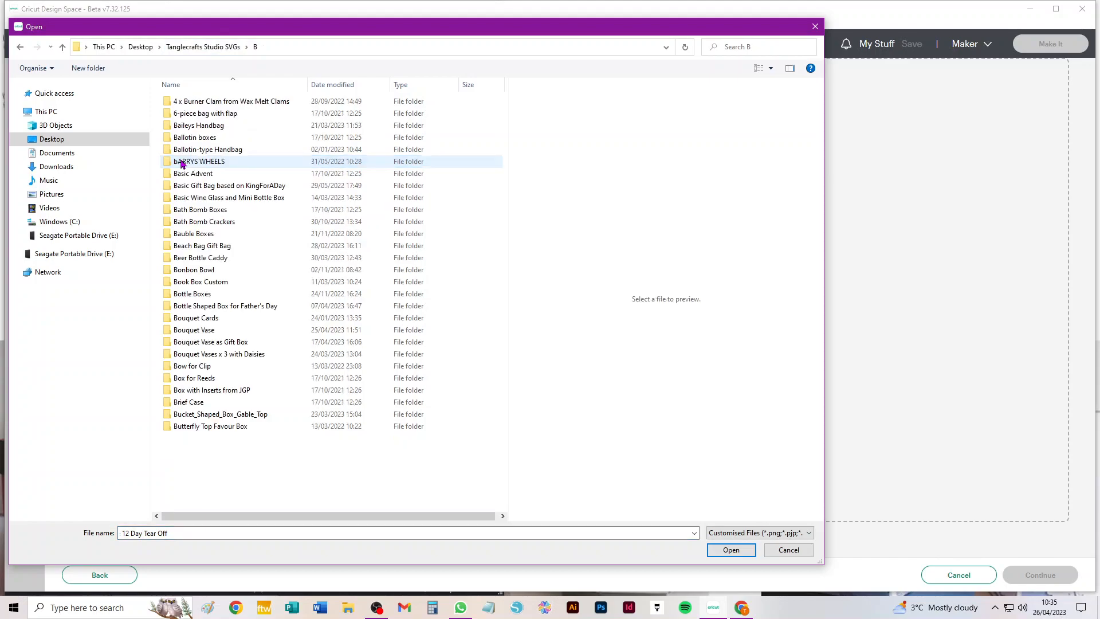
double_click(218, 198)
left_click(400, 102)
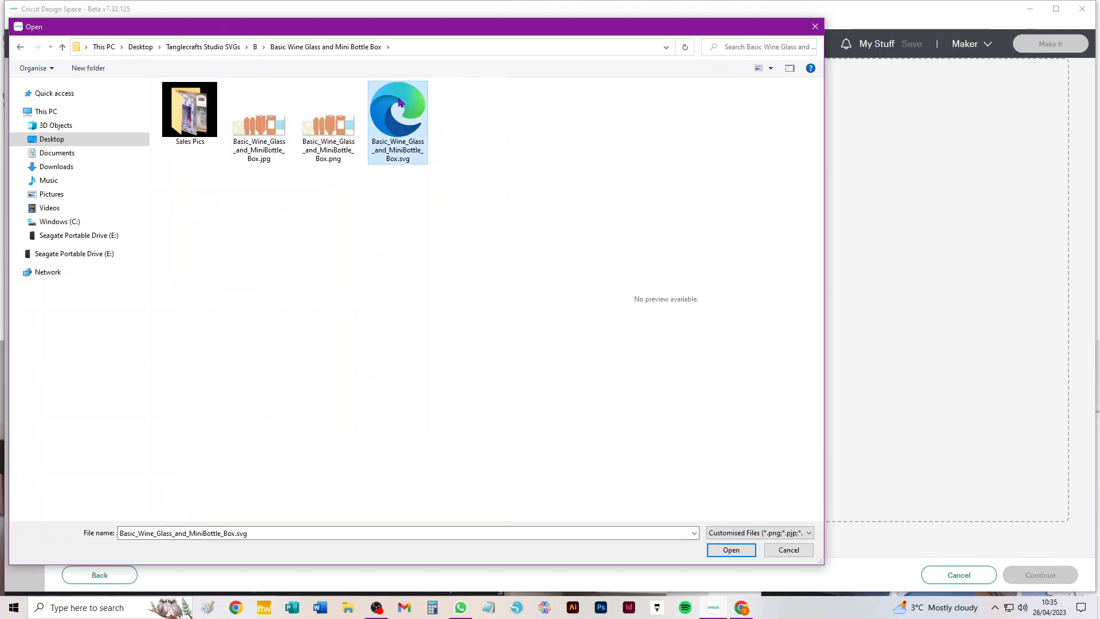
double_click(191, 115)
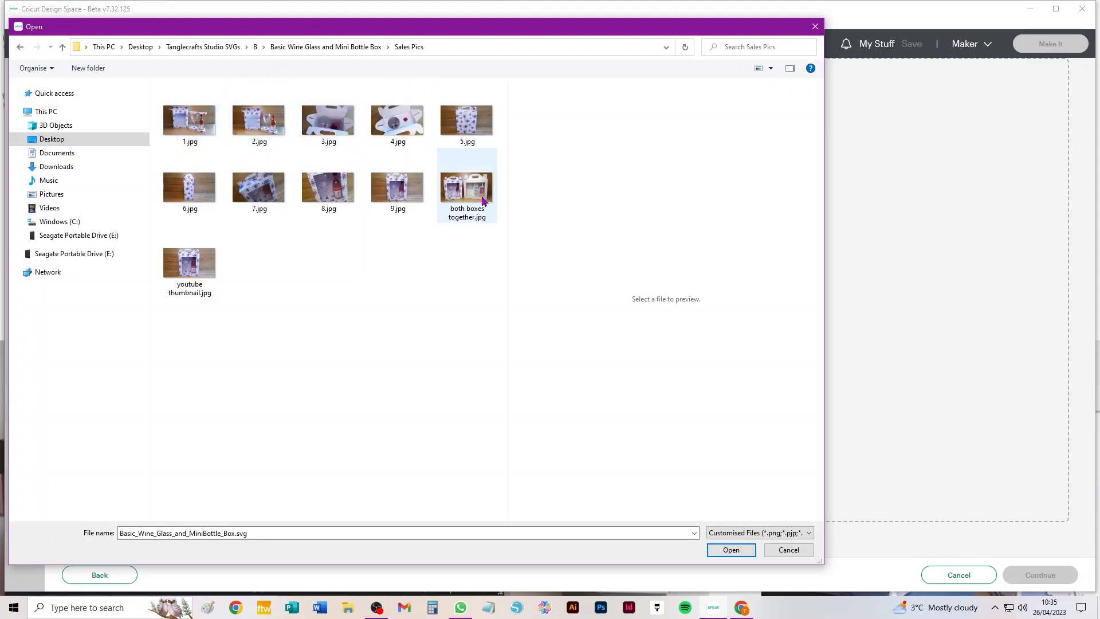
double_click(192, 129)
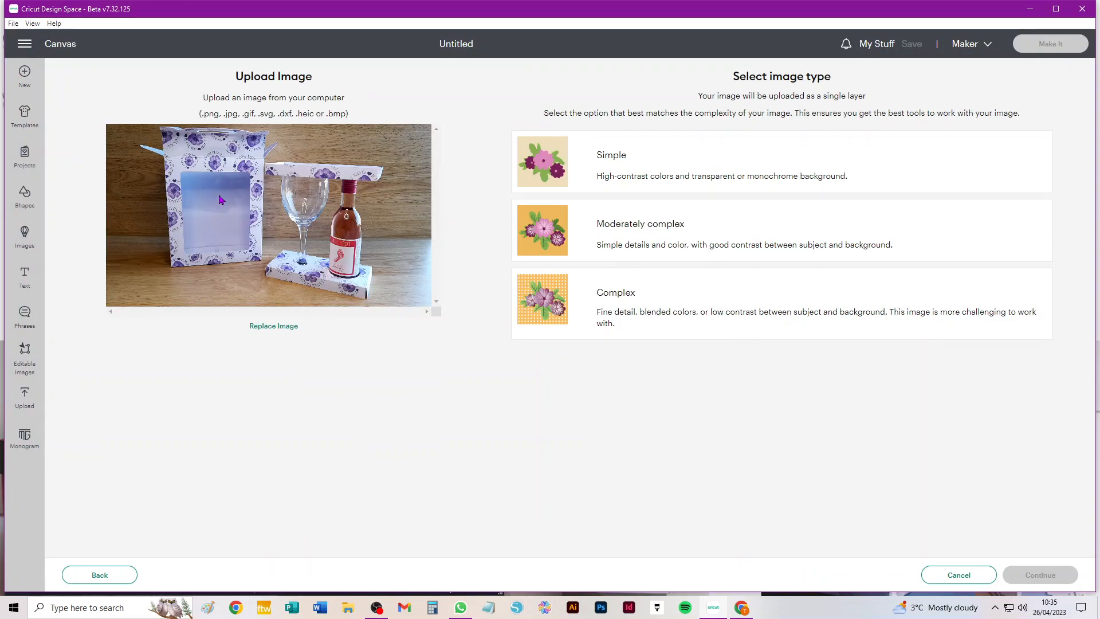
left_click(980, 576)
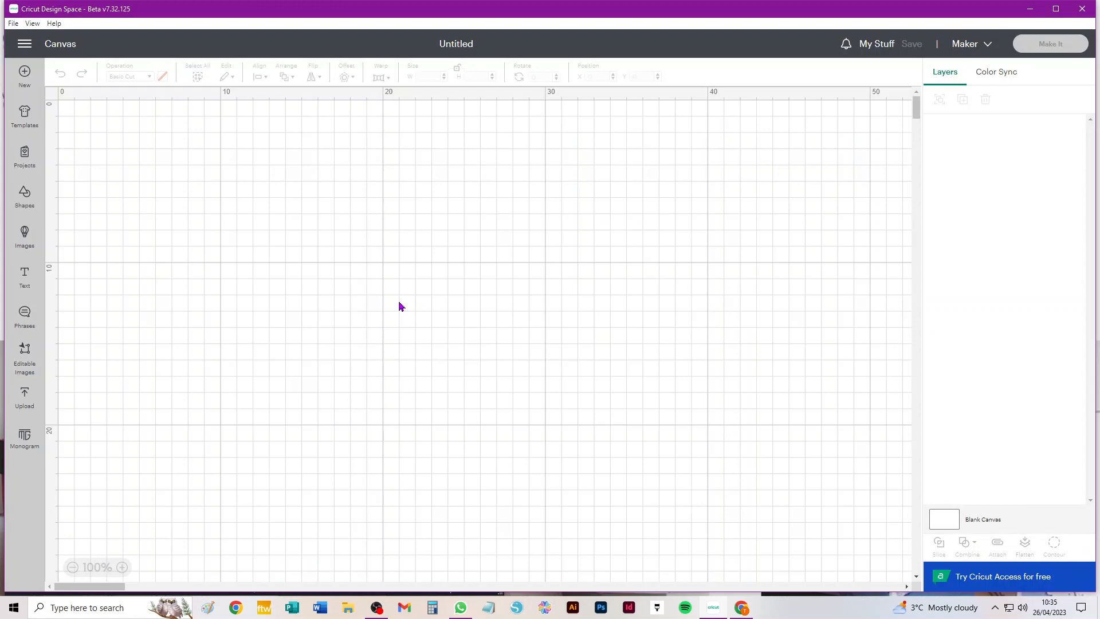
- Upload Basic_Wine_Glass_and_MiniBottle_Box.svg as a cut image and add it to the canvas
left_click(24, 394)
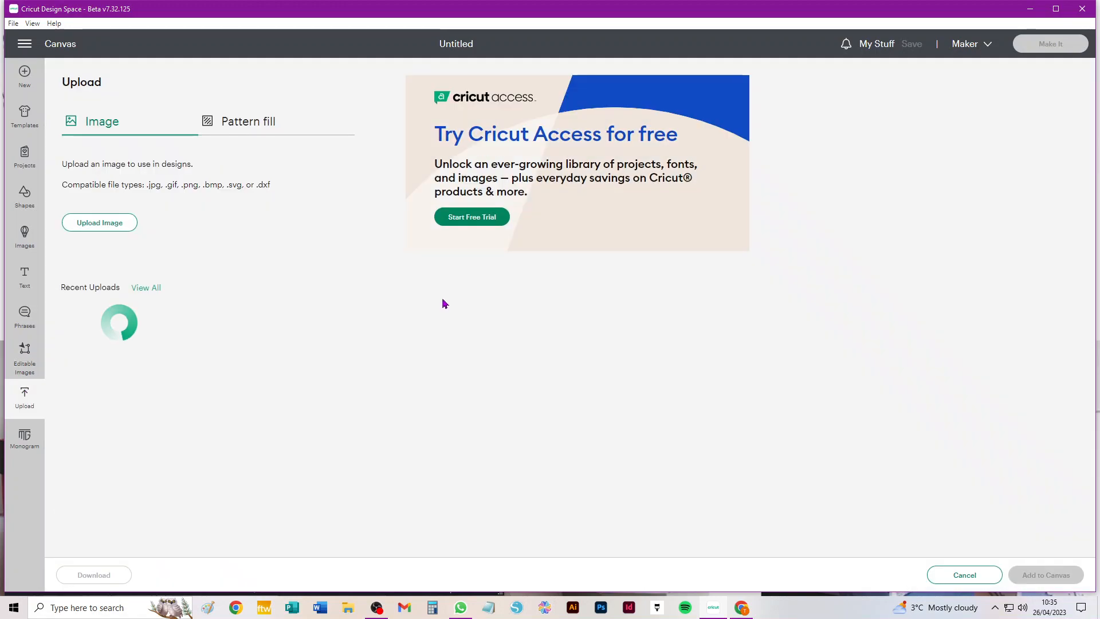
left_click(117, 225)
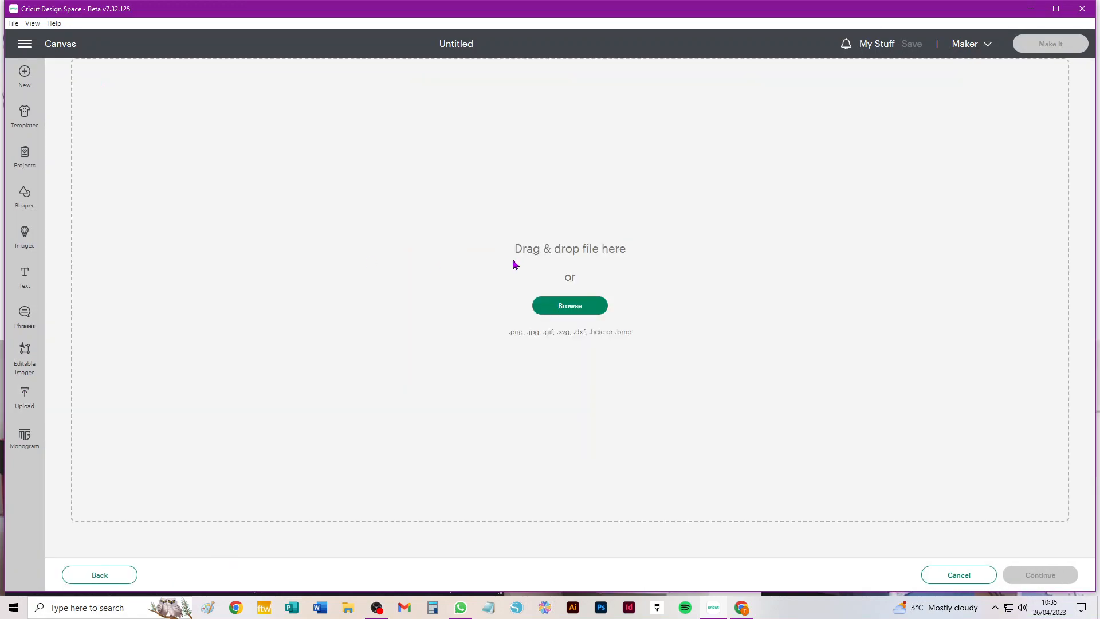
left_click(572, 305)
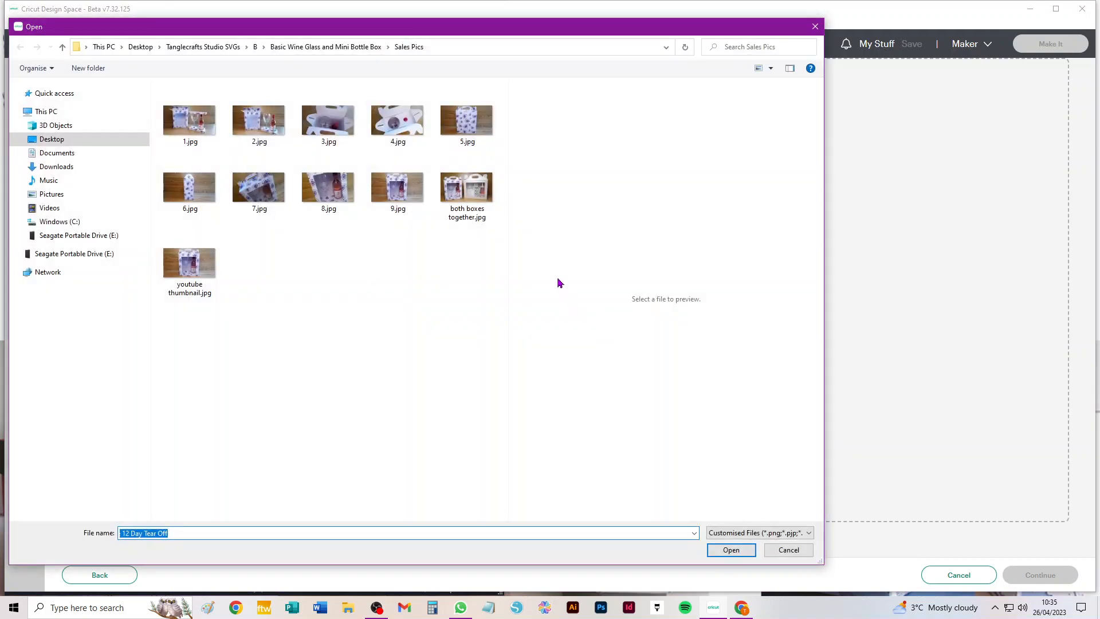
left_click(304, 47)
left_click(379, 112)
left_click(728, 554)
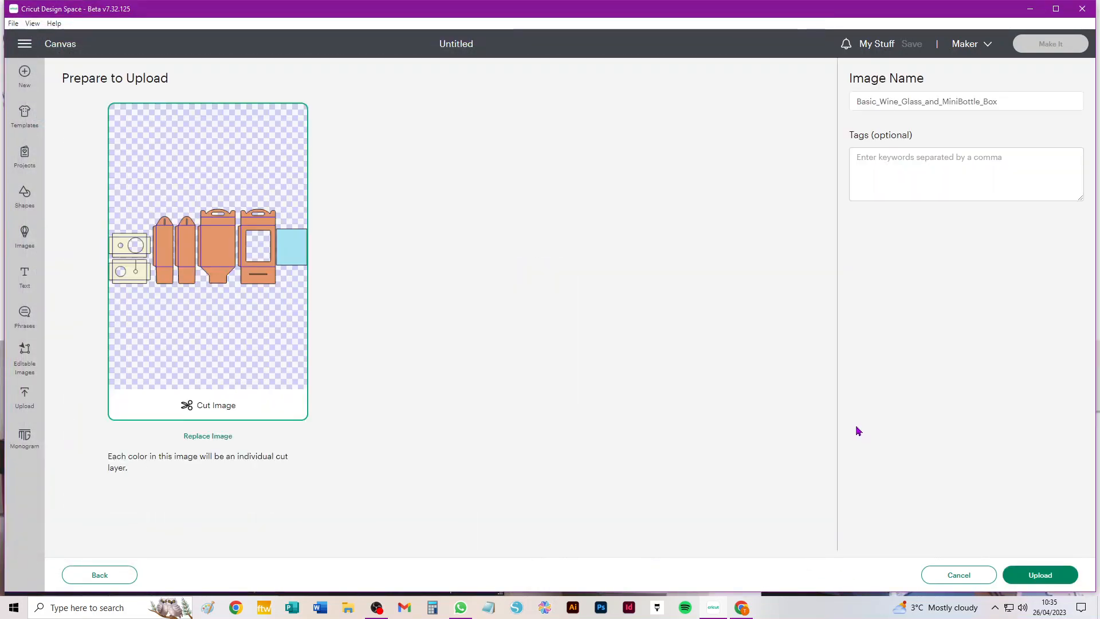
left_click(1048, 574)
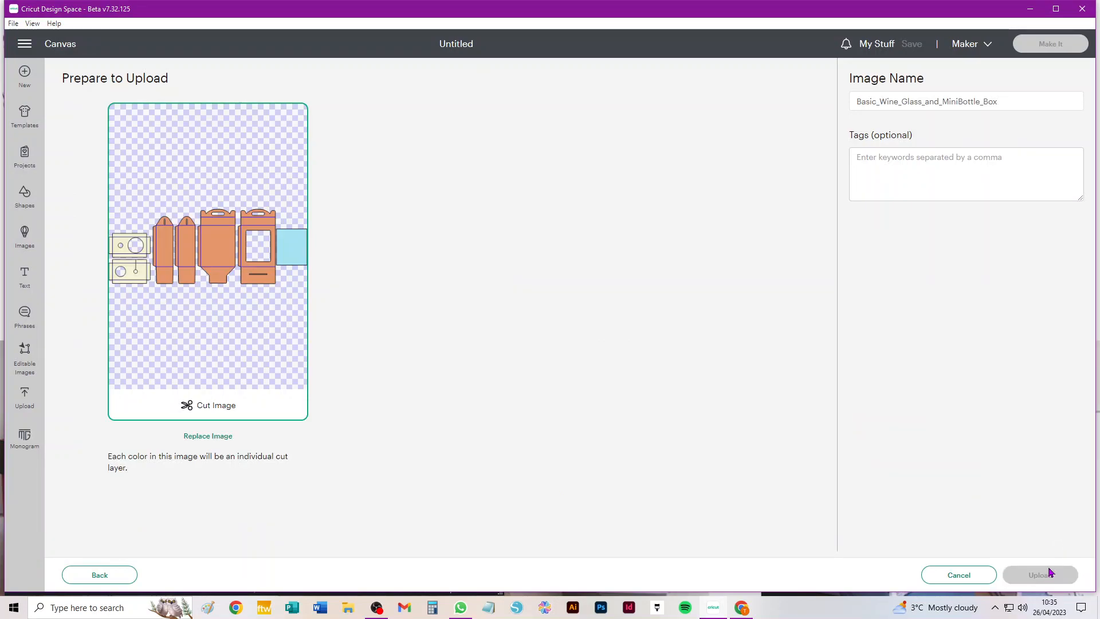
left_click(141, 371)
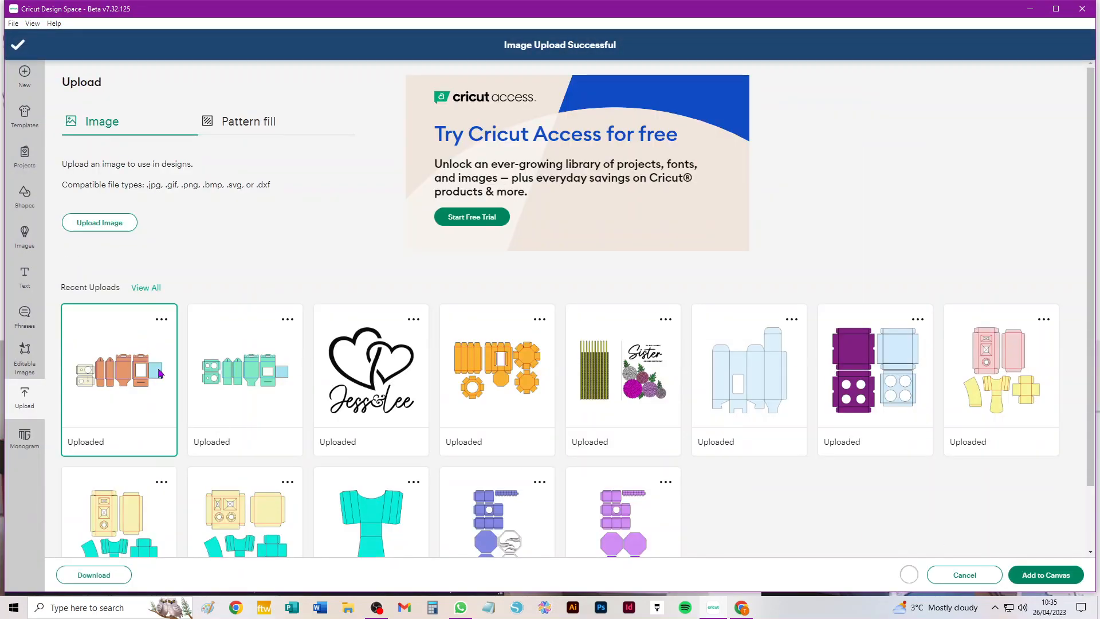
left_click(1024, 575)
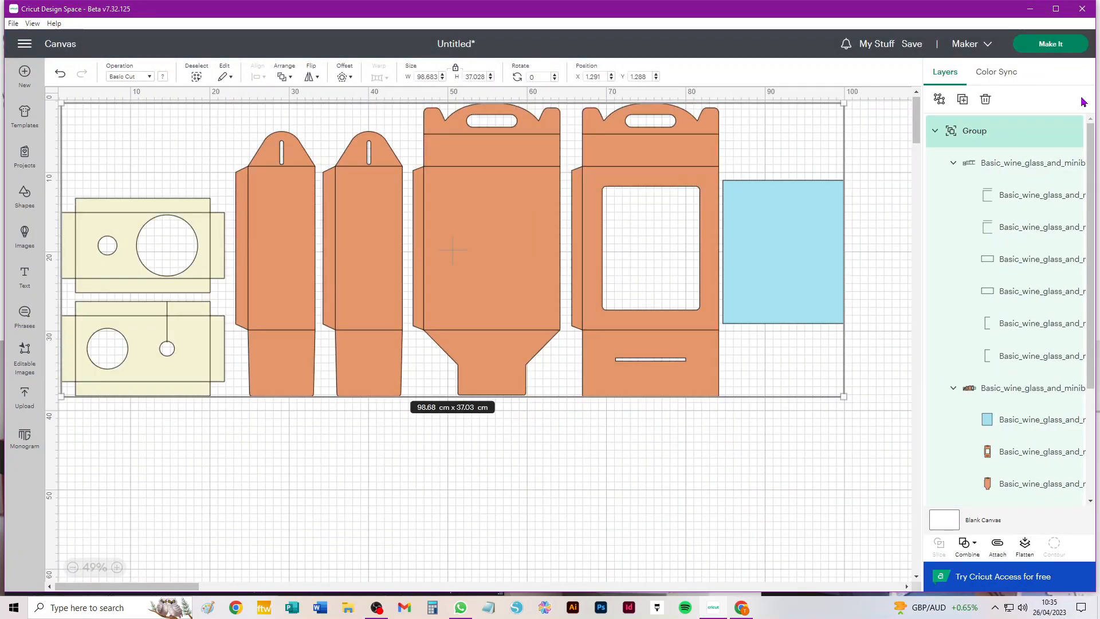
- Change the operation of the fold-line group from the box design to Score
left_click(1019, 166)
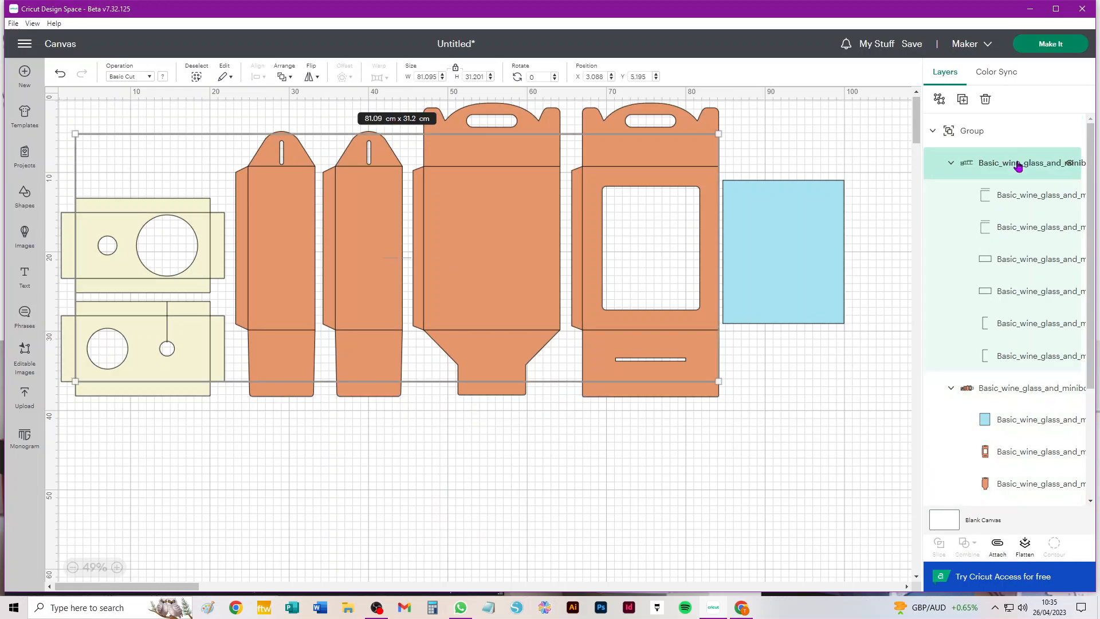
left_click(116, 78)
left_click(150, 253)
- Ungroup the whole box design, including its nested groups, into individual layers
left_click(939, 99)
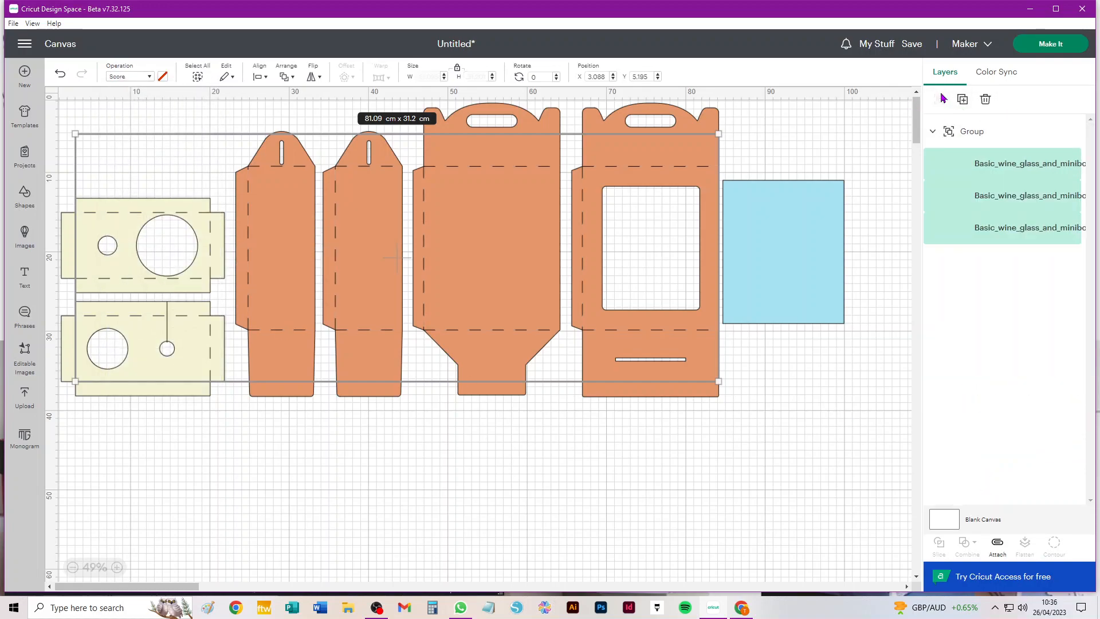
left_click(1010, 356)
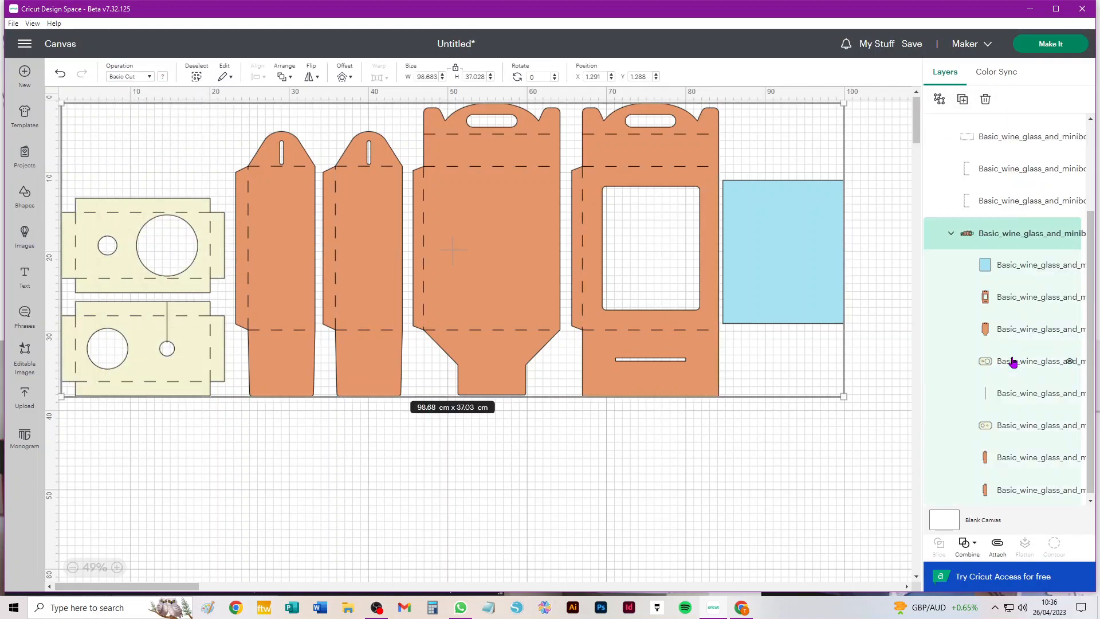
left_click(940, 99)
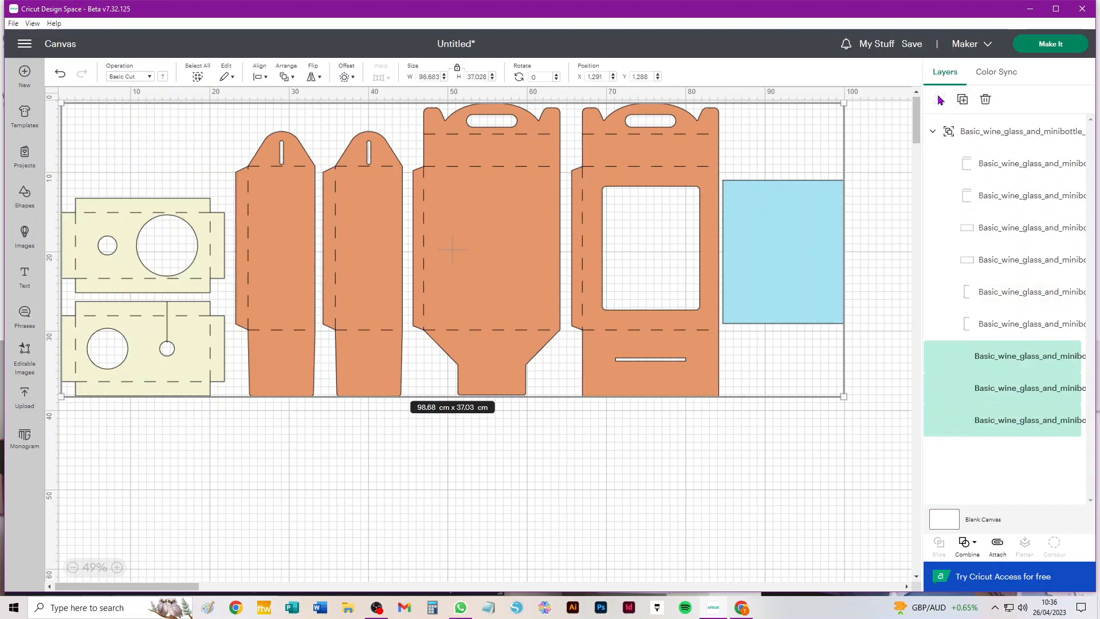
left_click(1013, 132)
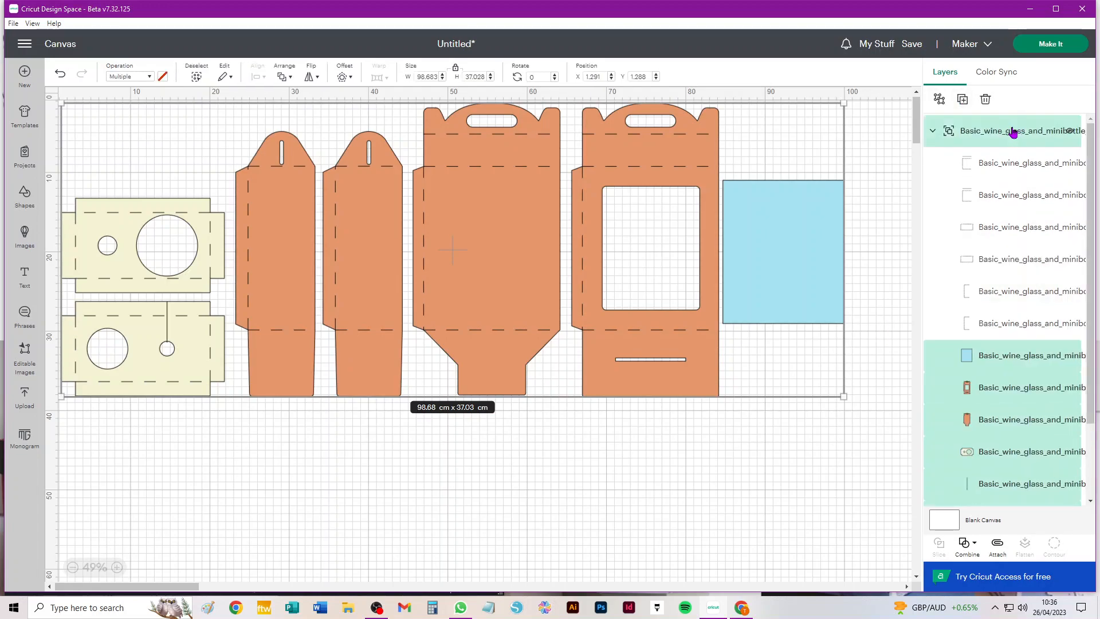
left_click(940, 99)
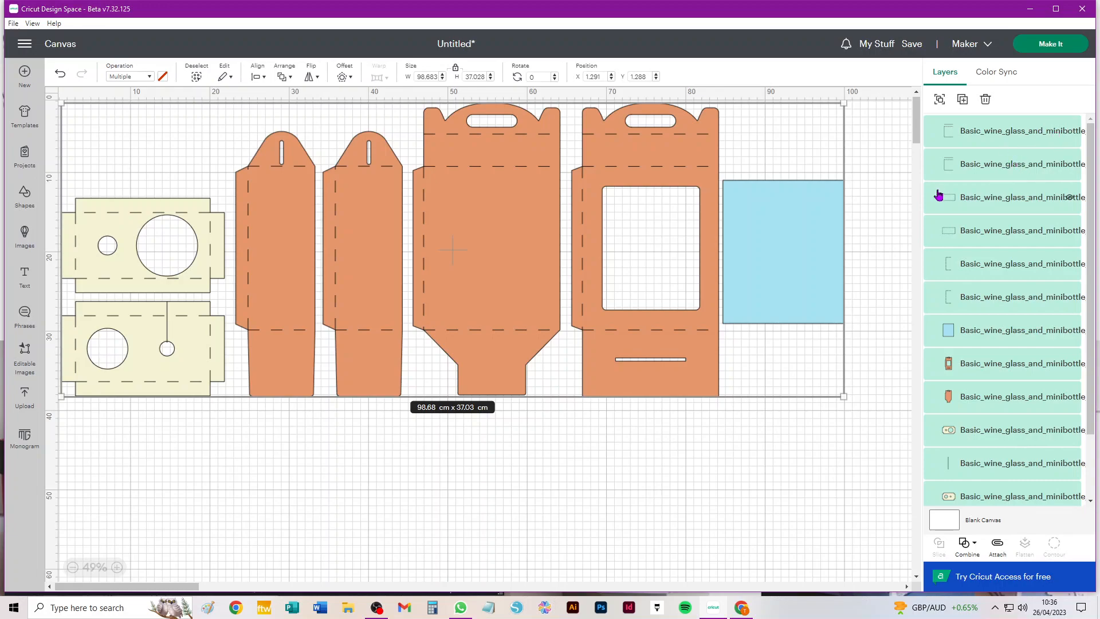
- Move the blue window rectangle away from the windowed front panel
left_click(882, 151)
left_click_drag(786, 264, 832, 236)
mouse_move(707, 476)
left_mouse_down()
mouse_move(602, 86)
mouse_move(614, 74)
left_mouse_up()
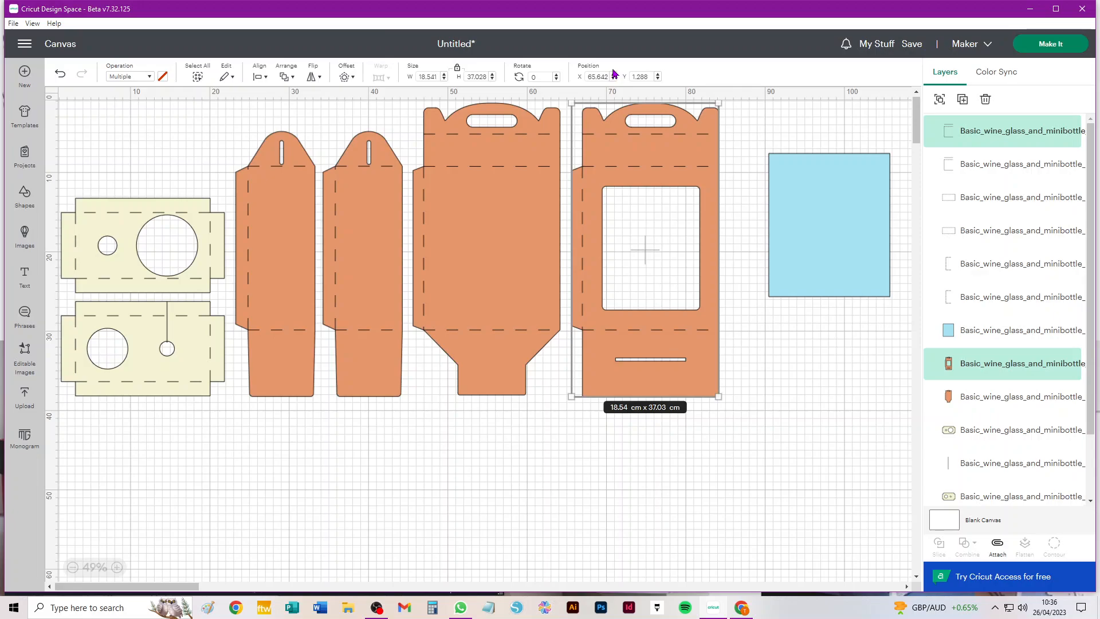
key("ctrl+a")
key("ctrl+s")
left_click(785, 67)
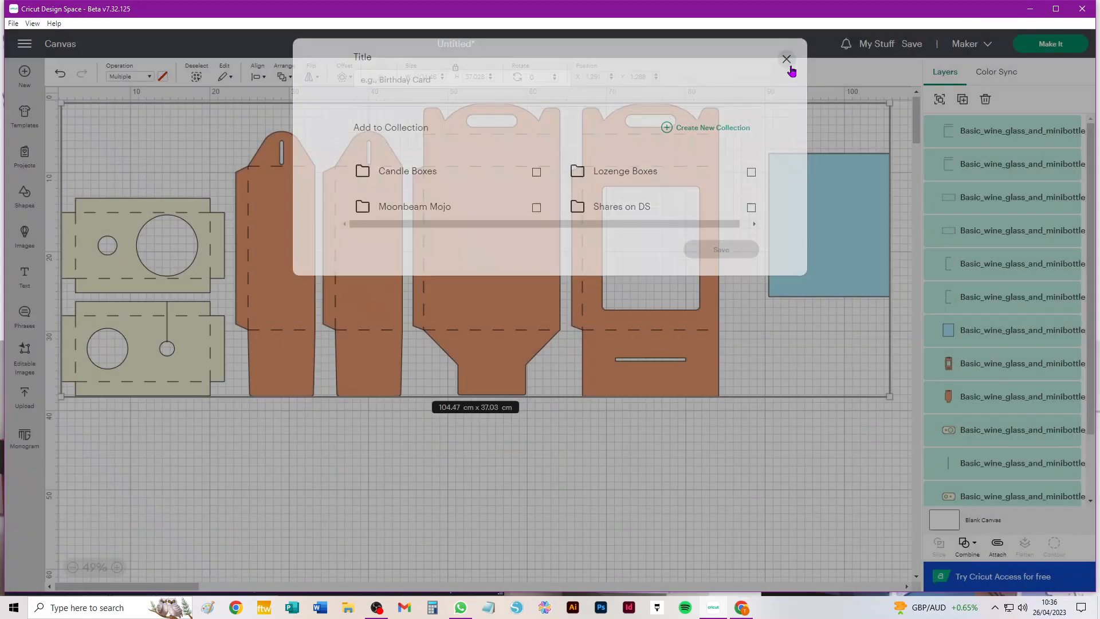
- Attach the score lines to the plain back panel and to the windowed front panel, one panel at a time
left_click_drag(556, 450, 457, 75)
key("ctrl+alt+a")
left_click_drag(683, 441, 633, 72)
key("ctrl+alt+a")
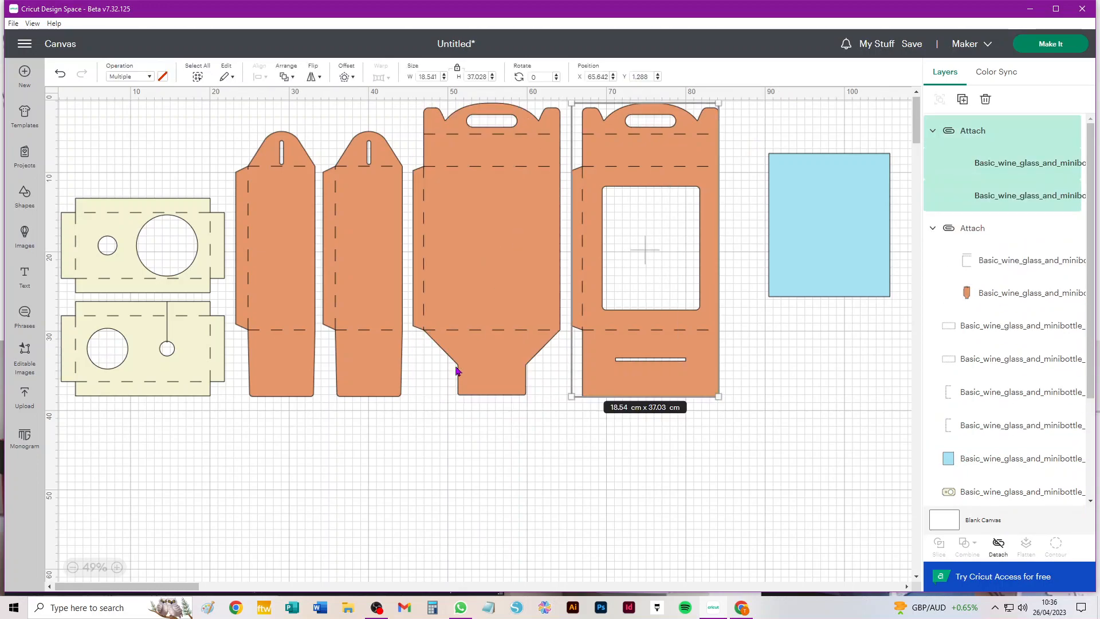
- Attach the score lines to each of the two narrow orange side panels separately
left_click_drag(390, 442, 330, 88)
key("ctrl+alt+a")
left_click_drag(290, 428, 269, 99)
key("ctrl+alt+a")
- Attach the score lines to each of the two cream insert pieces separately, including the slit on the lower one
left_click_drag(115, 151, 207, 281)
key("ctrl+alt+a")
left_click_drag(207, 438, 115, 321)
key("ctrl+alt+a")
left_click(352, 472)
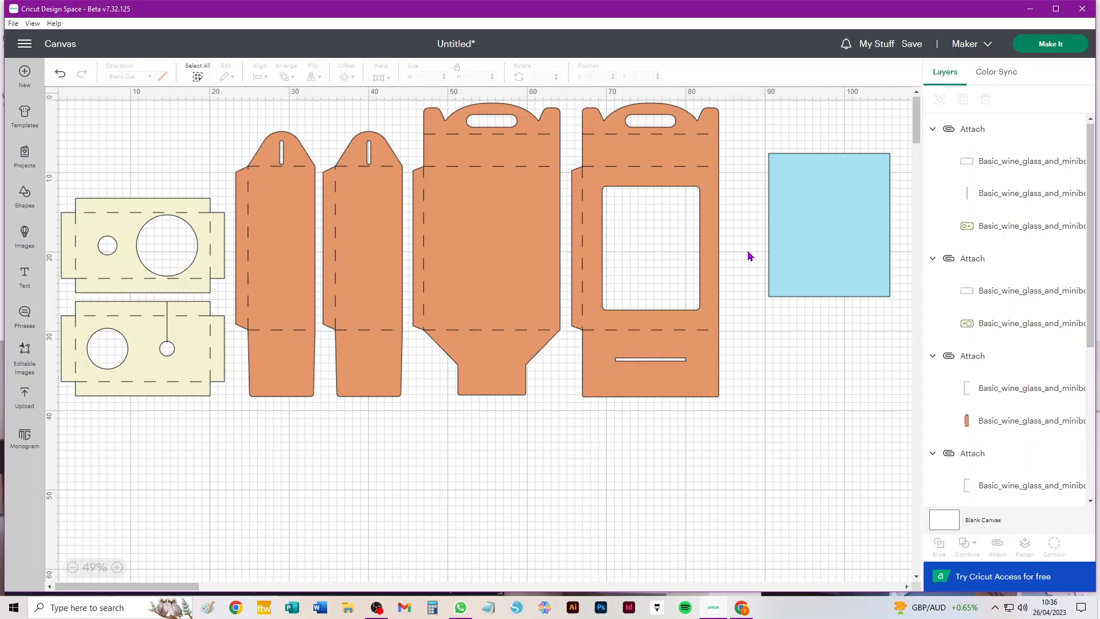
- Move the windowed front panel lower on the canvas, to about X 66.4 and Y 10.1 cm, clear of the other pieces
left_click(627, 167)
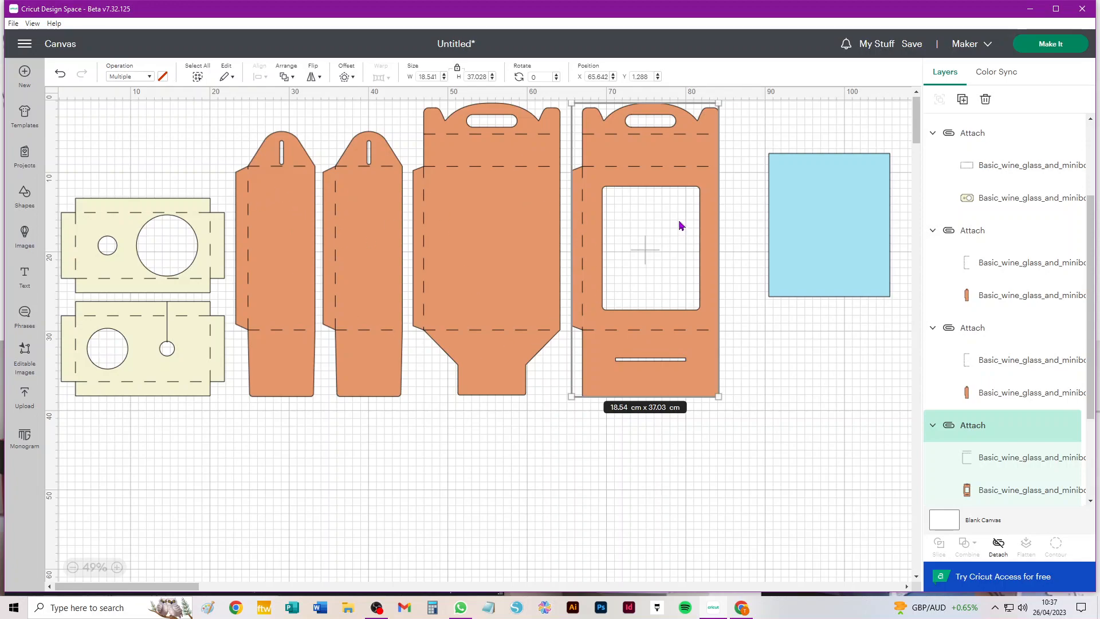
left_click(786, 441)
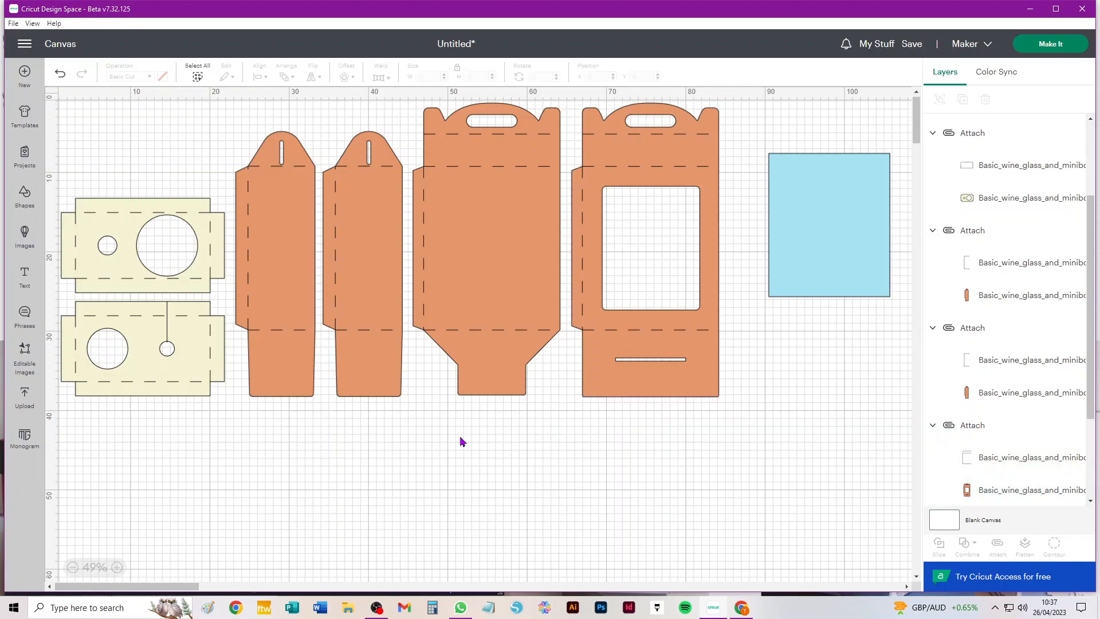
left_click_drag(600, 386, 626, 506)
scroll(713, 450, "up", 5)
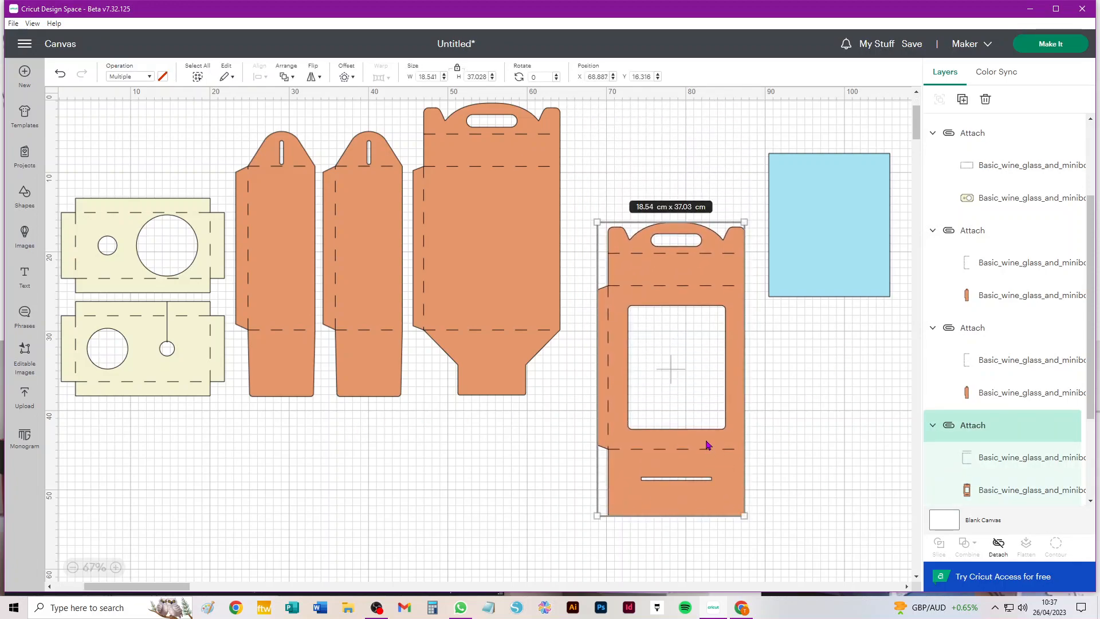
scroll(672, 478, "up", 5)
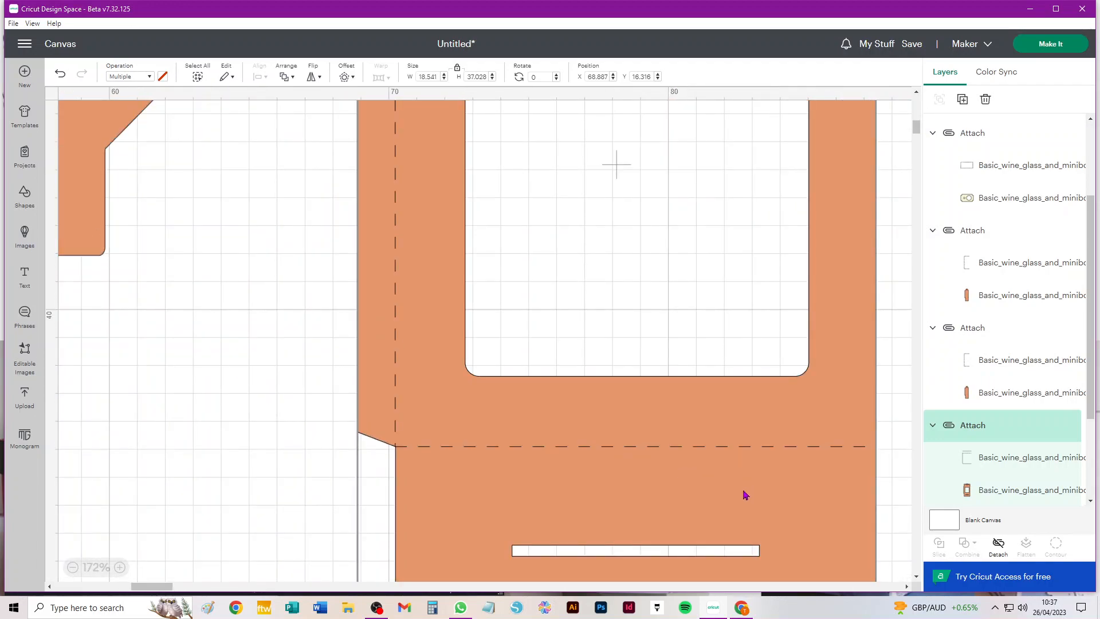
left_click(273, 408)
left_click_drag(288, 396, 598, 351)
left_click(838, 431)
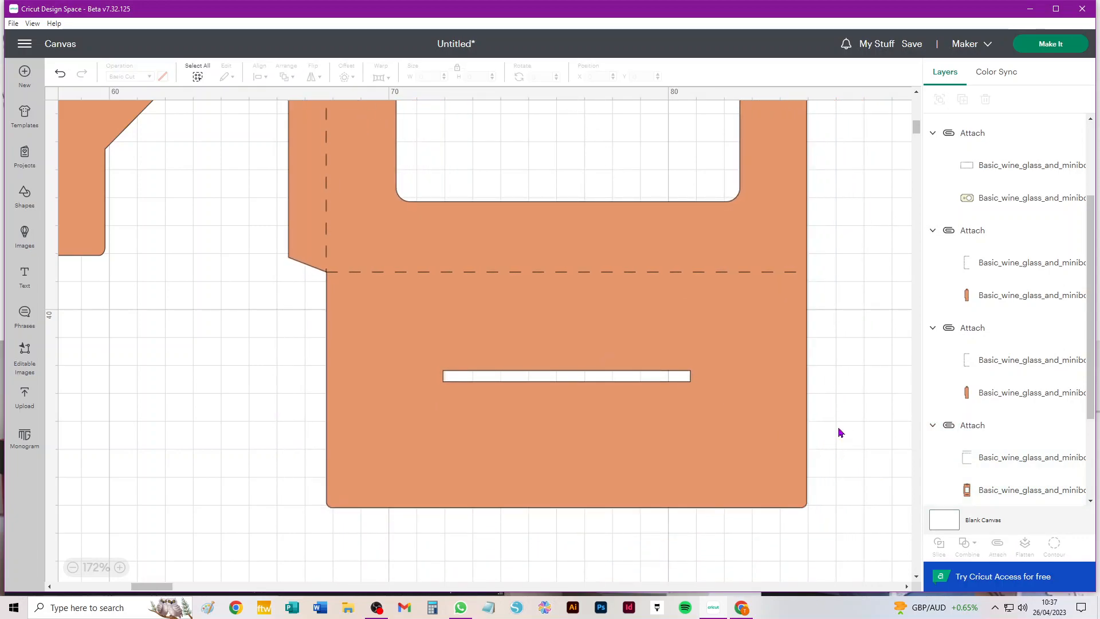
- Detach the windowed front panel's score lines from its cut shape
left_click(448, 499)
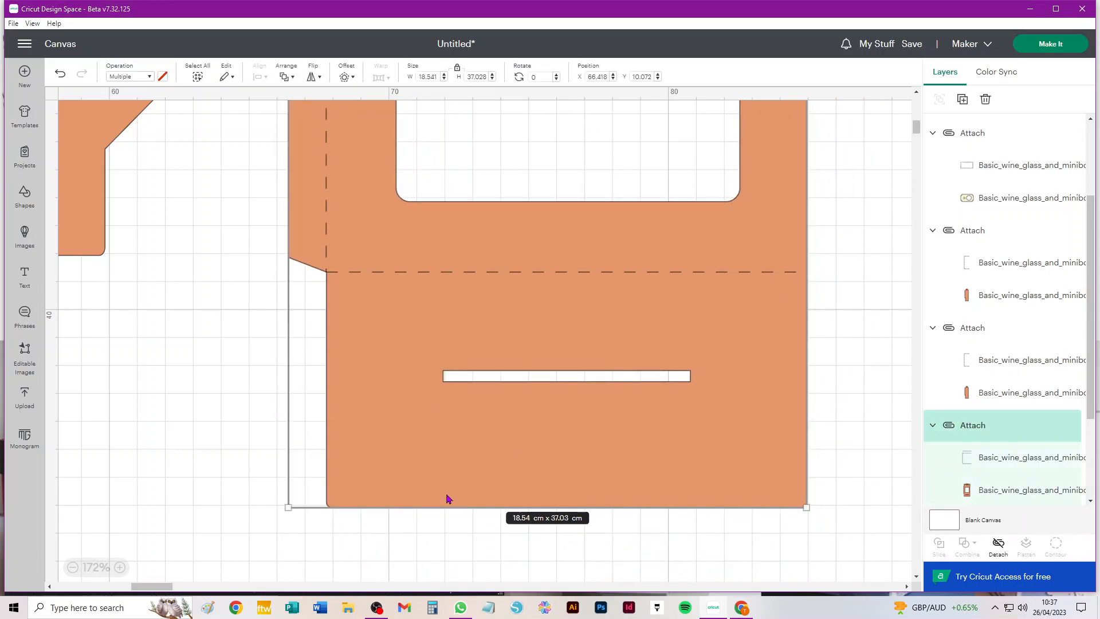
left_click(999, 544)
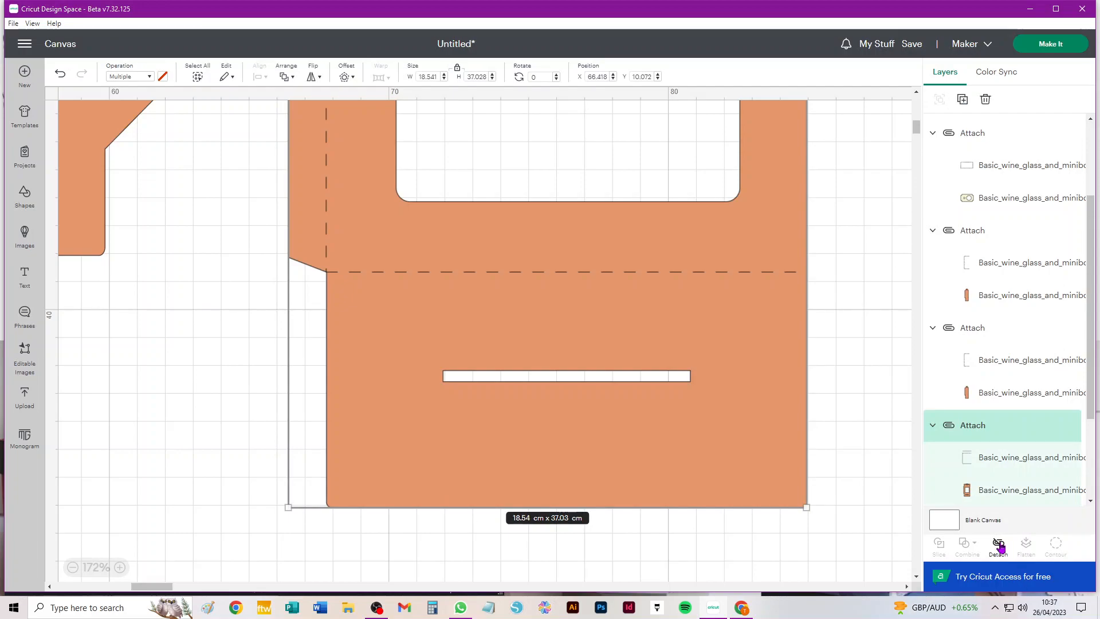
left_click(869, 533)
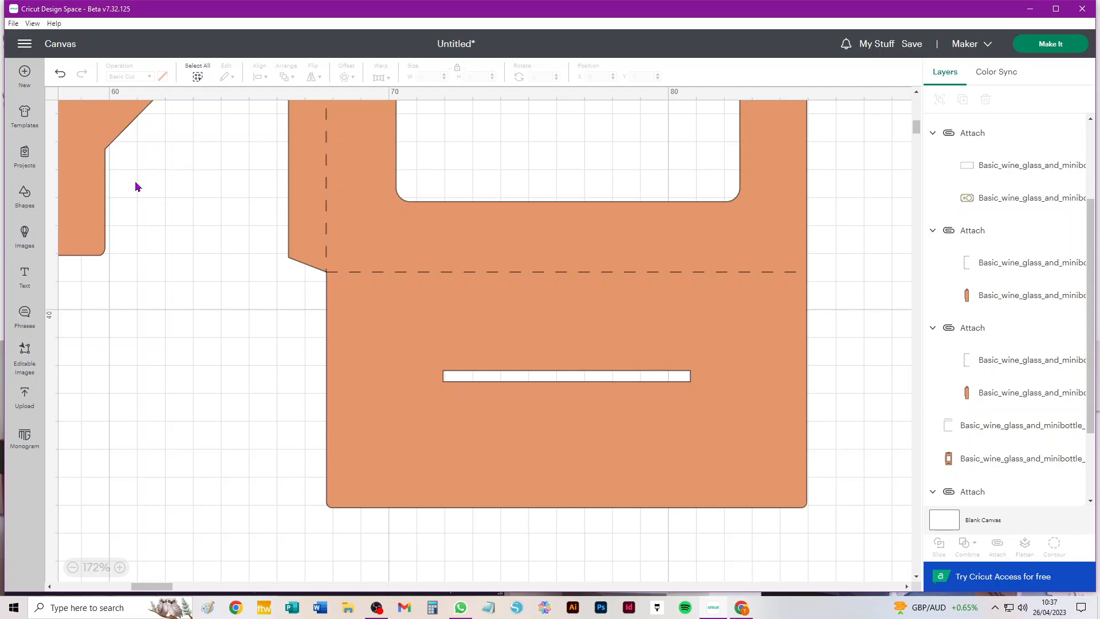
- Add a basic square shape in the empty area beside the windowed front panel's bottom flap and unlock its proportions
left_click(25, 198)
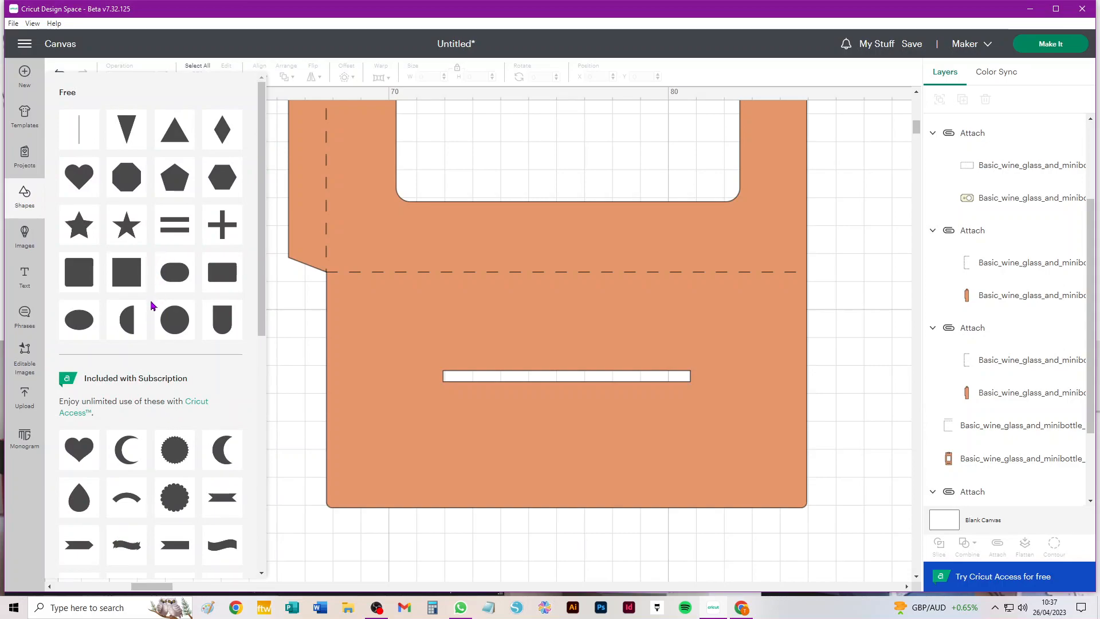
left_click(129, 273)
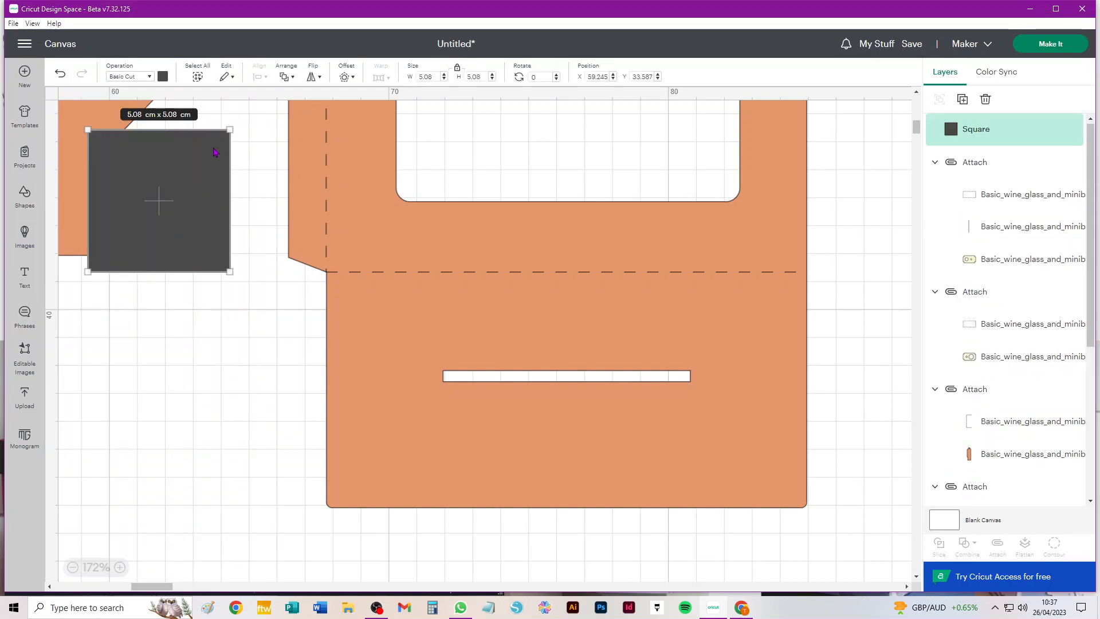
left_click_drag(213, 151, 247, 368)
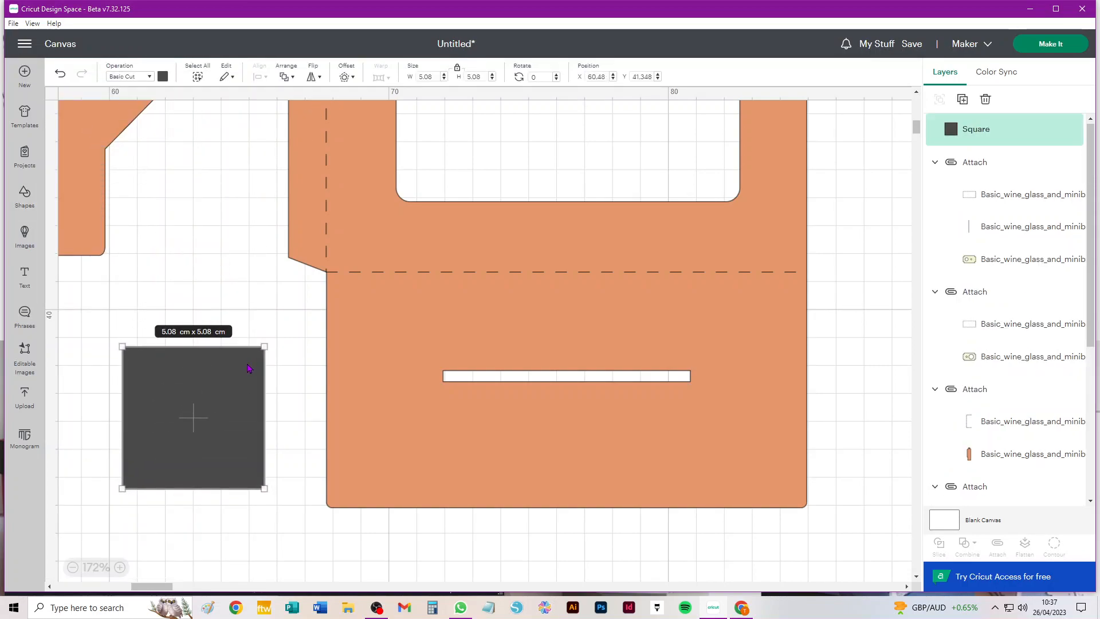
left_click(458, 70)
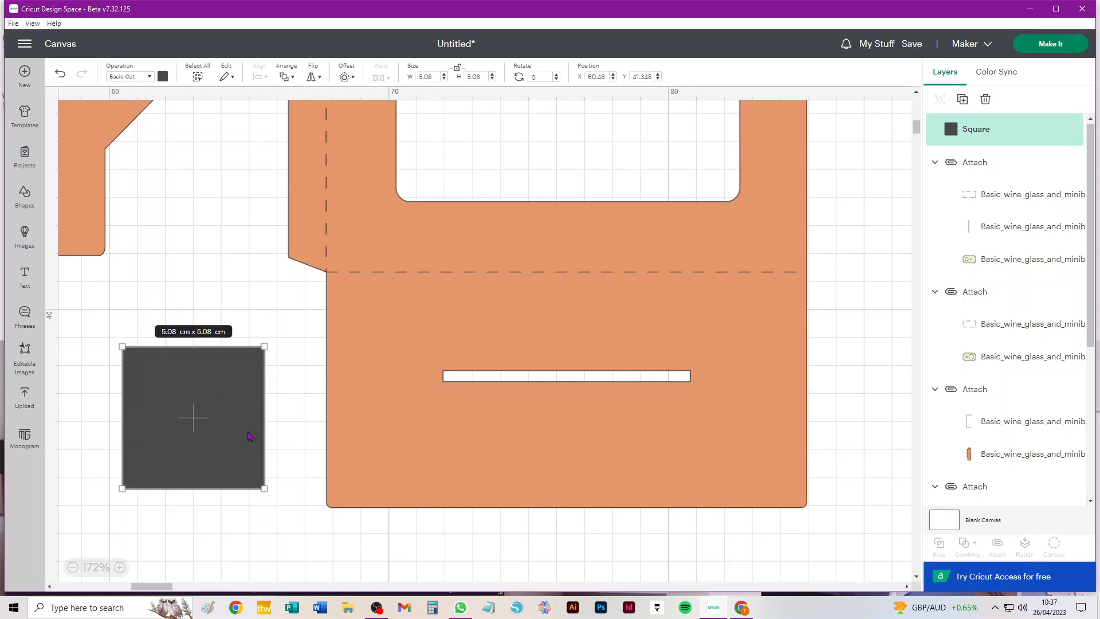
- Move the square to about X 66.6, Y 38.67 cm so its upper edge aligns with the front panel's lower score line
left_click_drag(202, 415, 373, 341)
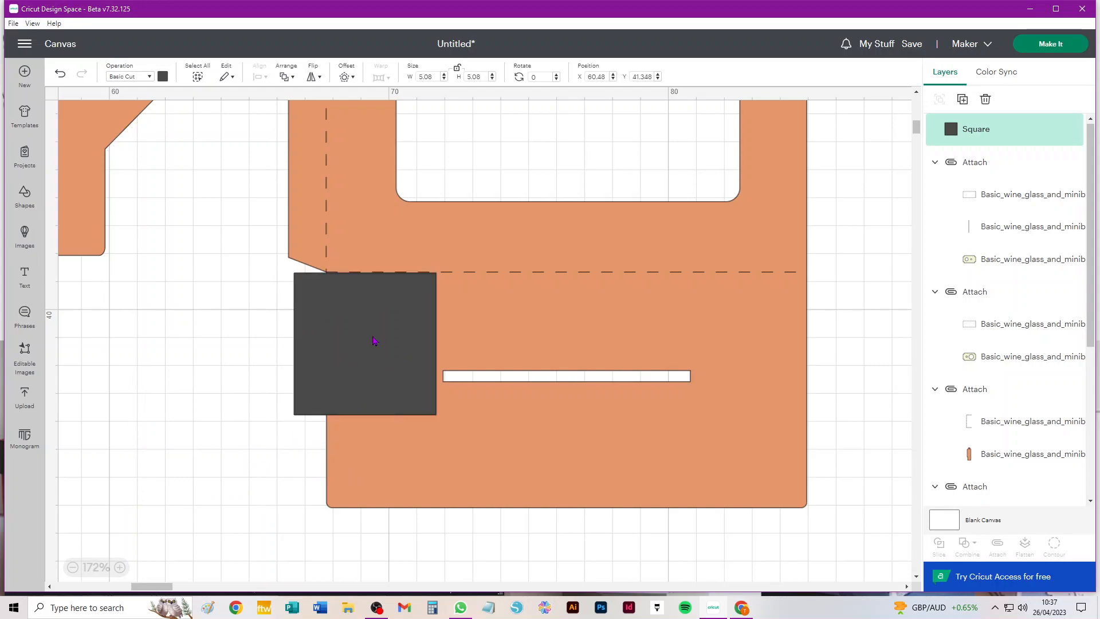
scroll(405, 305, "up", 3)
scroll(404, 305, "up", 3)
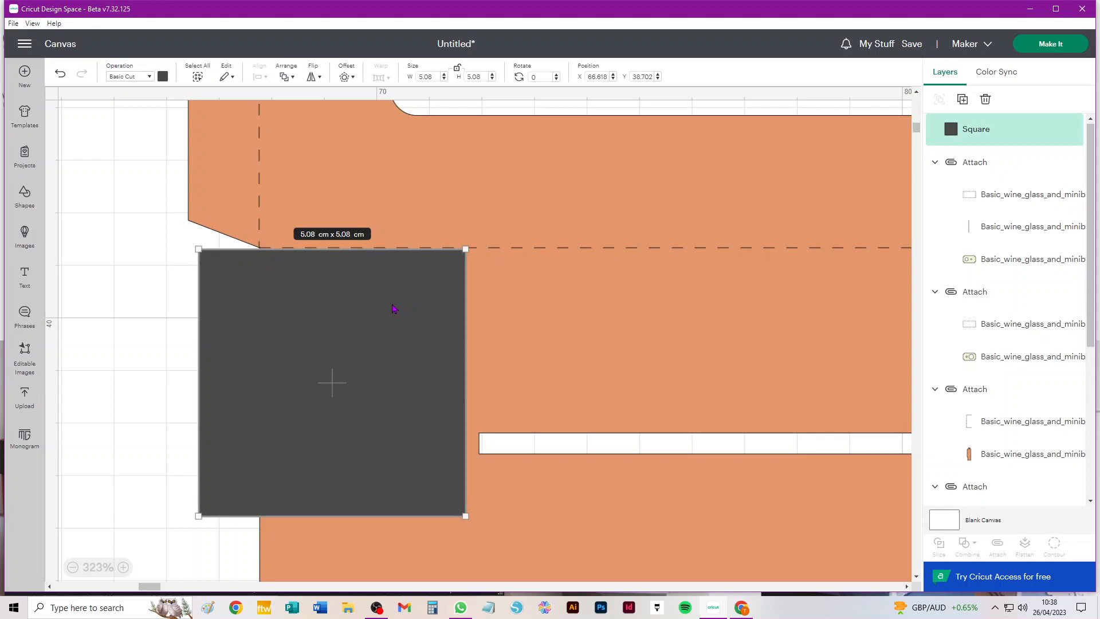
key("Up")
key("Up")
key("Up")
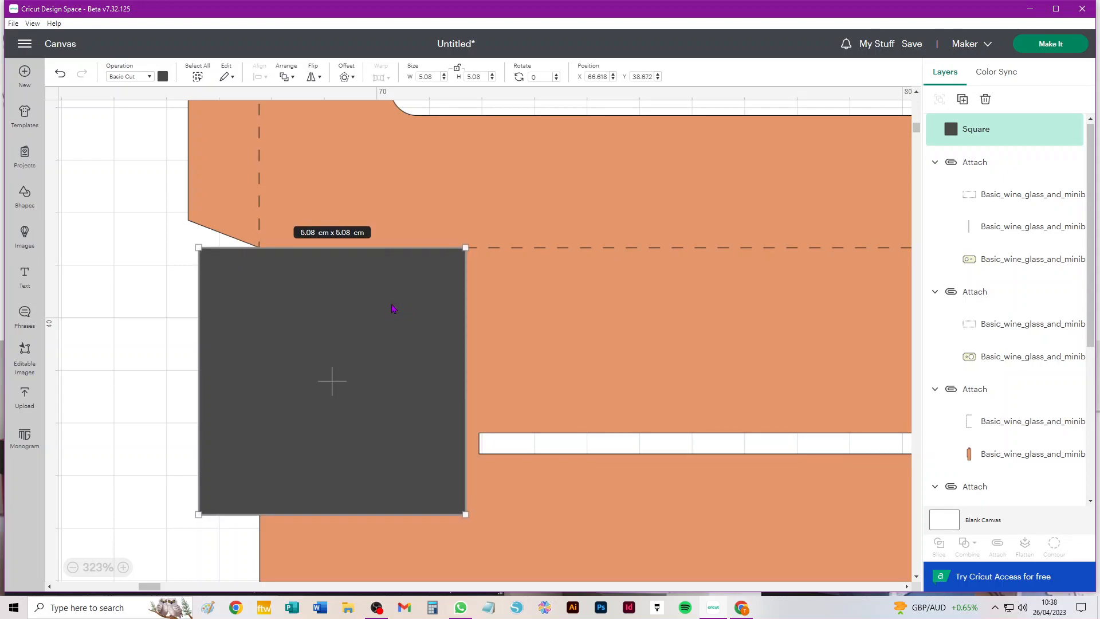
- Stretch the square to about 19.04 × 9.41 cm over the entire bottom flap and slice the front panel with it
scroll(444, 345, "down", 6)
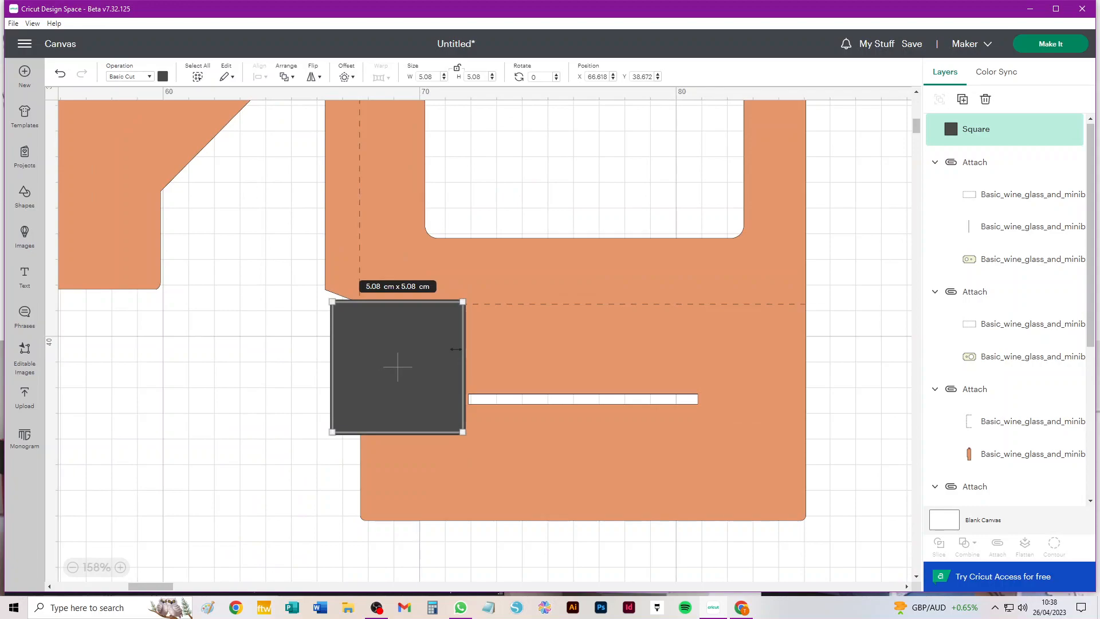
left_click_drag(462, 432, 820, 543)
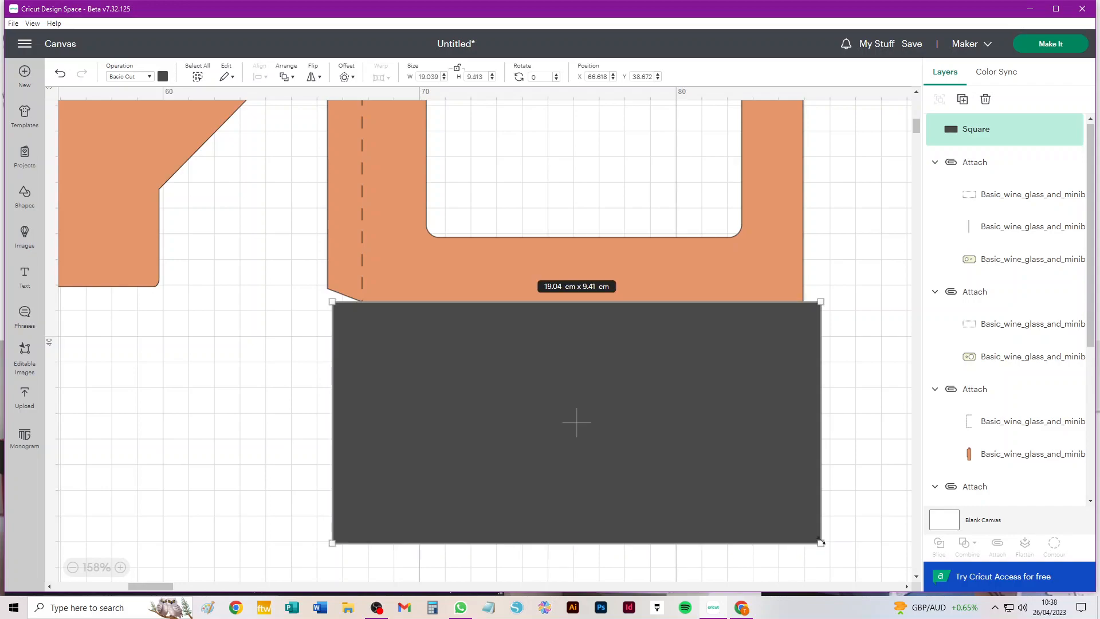
left_click(341, 275, "shift")
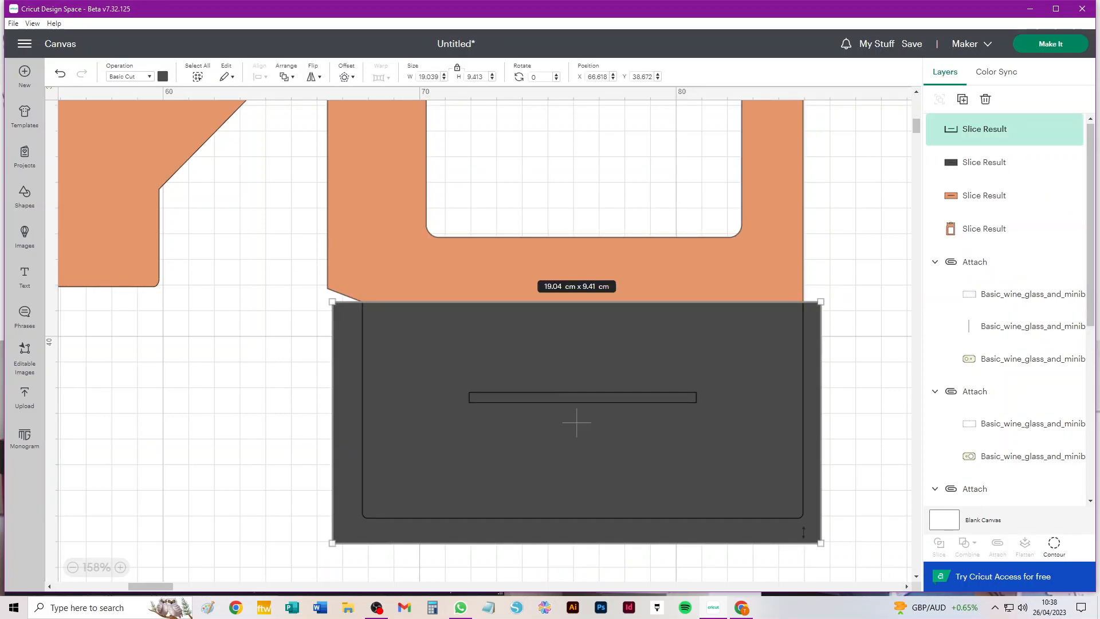
- Delete the two dark slice leftovers and move the cut-off slotted flap clear of the front panel
key("Delete")
left_click(766, 505)
key("Delete")
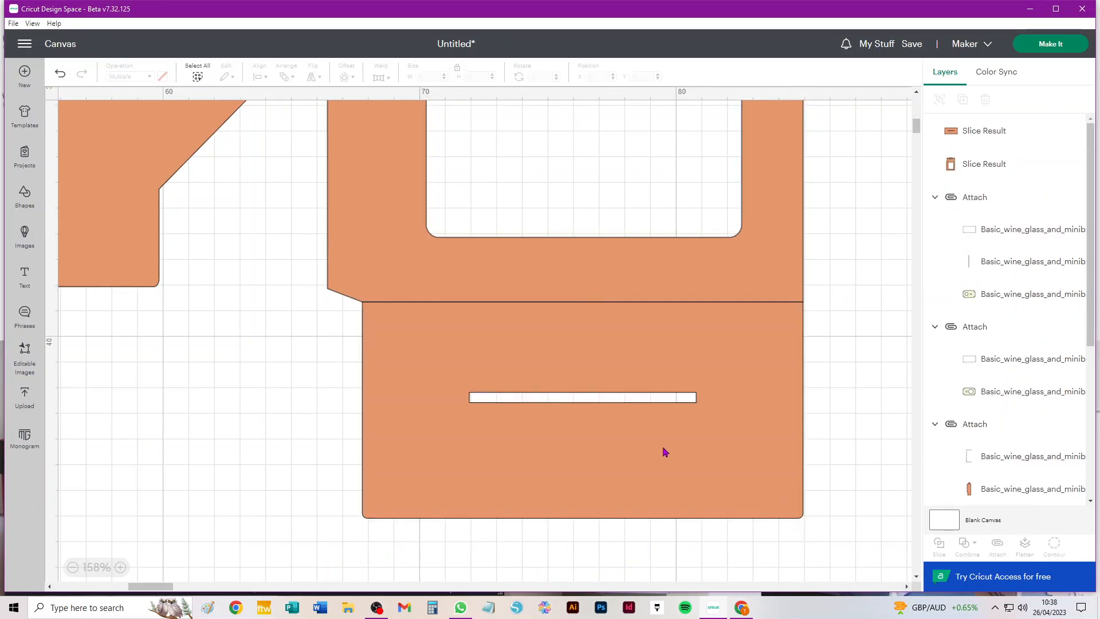
left_click_drag(376, 462, 837, 480)
- Send the sliced windowed front panel to the back, behind its score lines
left_click(359, 246)
key("Delete")
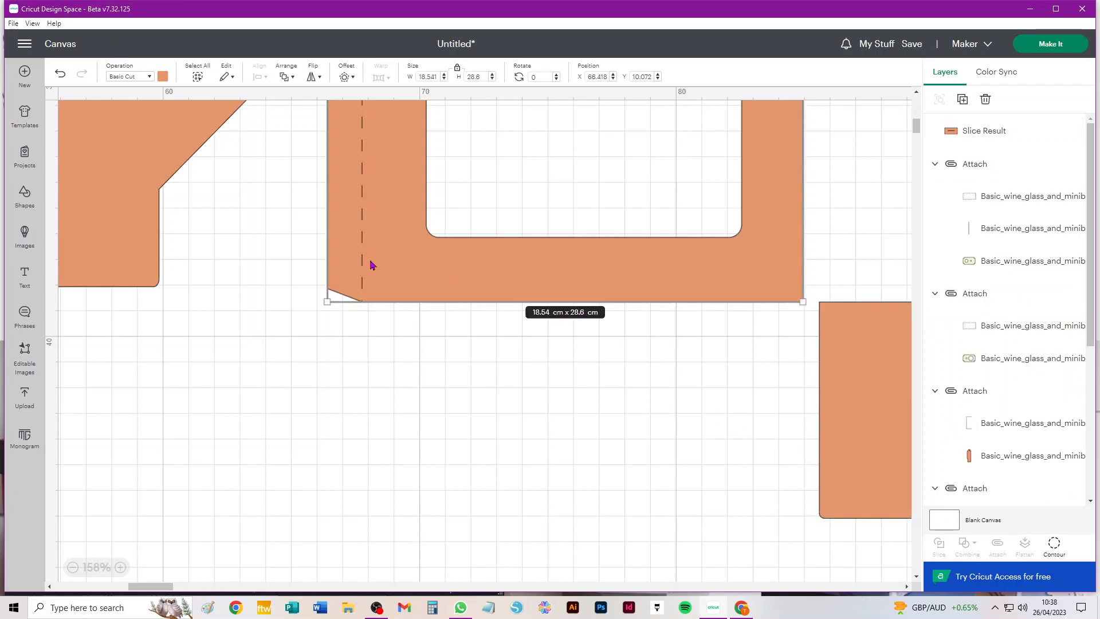
left_click(408, 410)
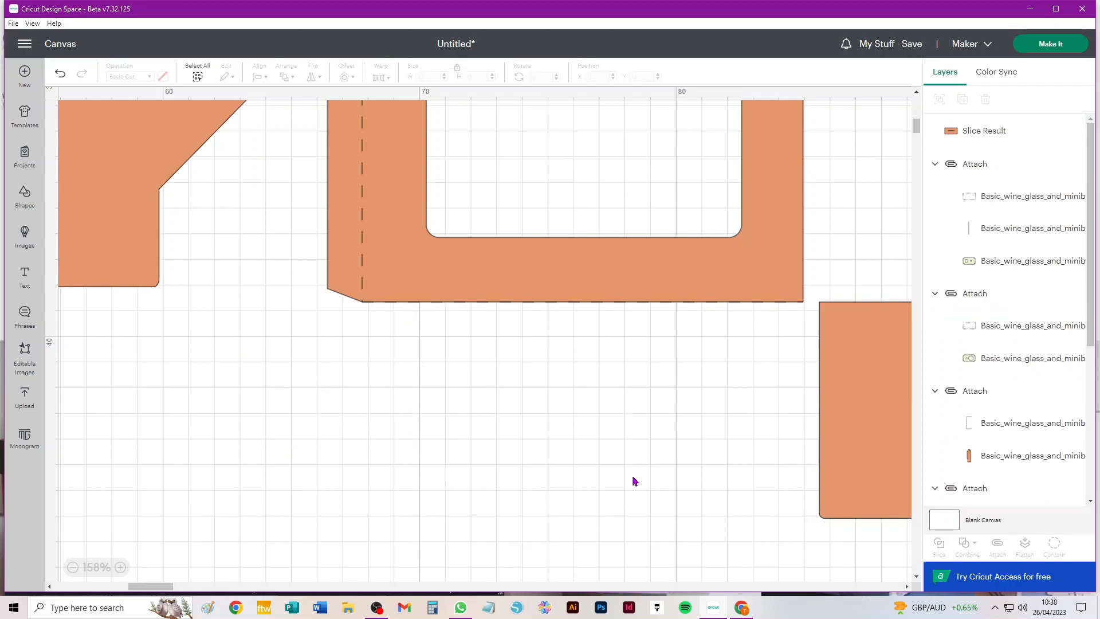
- Move the front panel with its score lines to about X 65.2, Y 27.6 cm, and place the slotted flap beside its lower end
scroll(575, 353, "down", 5)
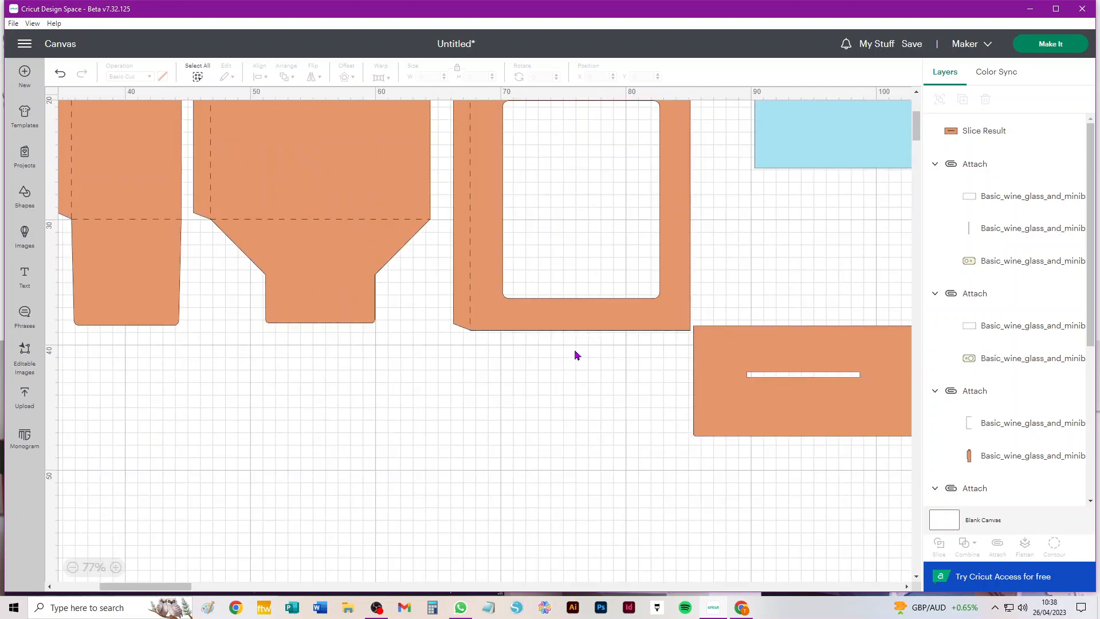
left_click(547, 309)
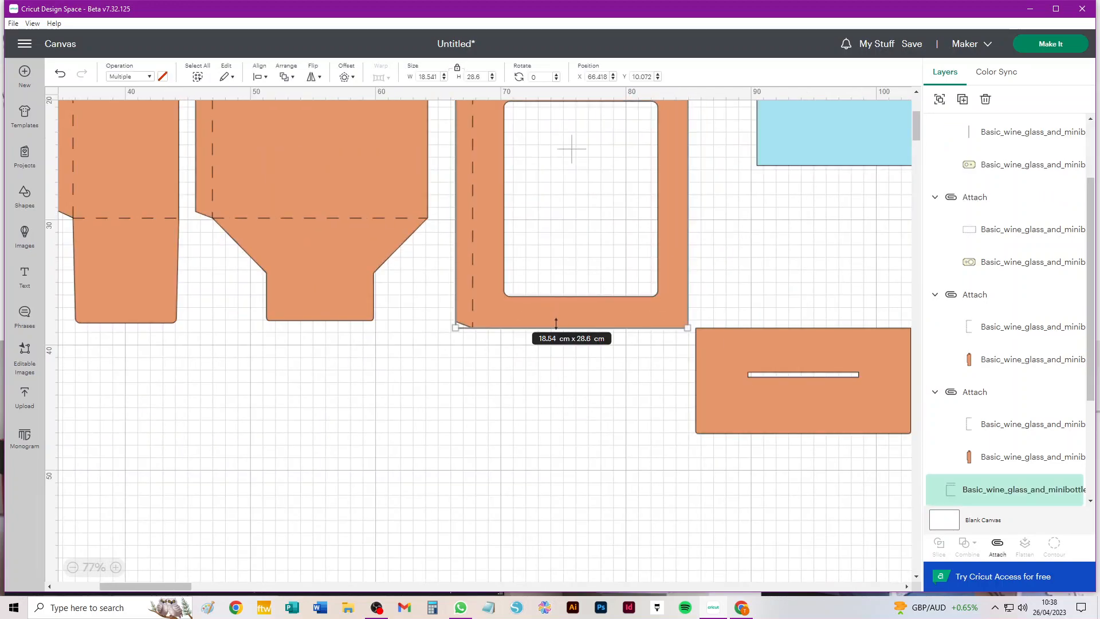
left_click_drag(552, 319, 552, 320)
key("ctrl+z")
left_click_drag(680, 251, 665, 471)
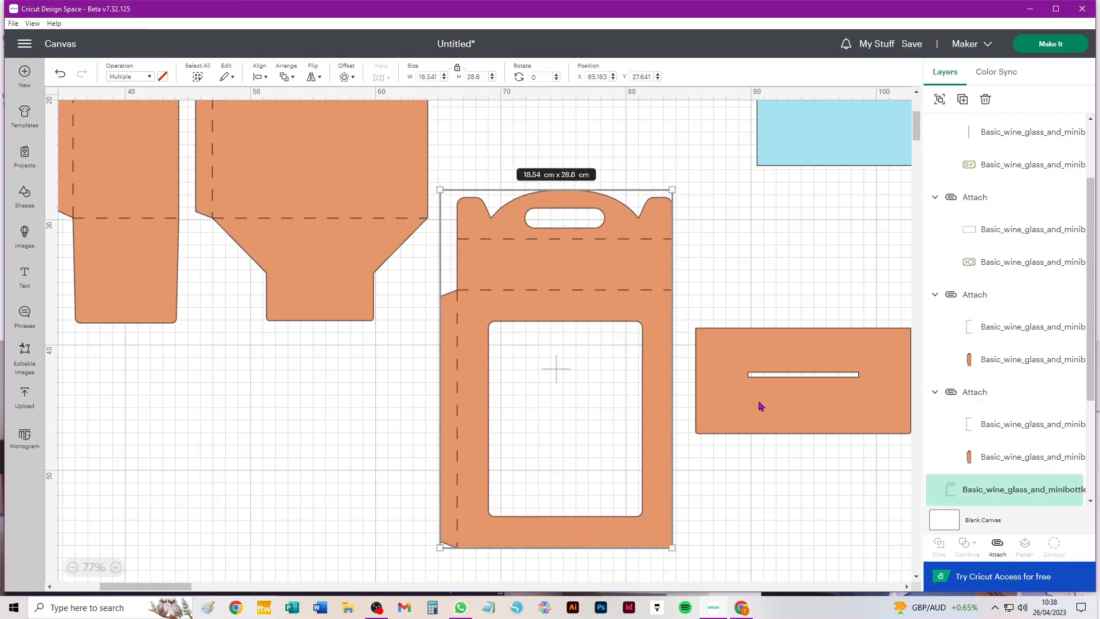
left_click_drag(776, 346, 779, 472)
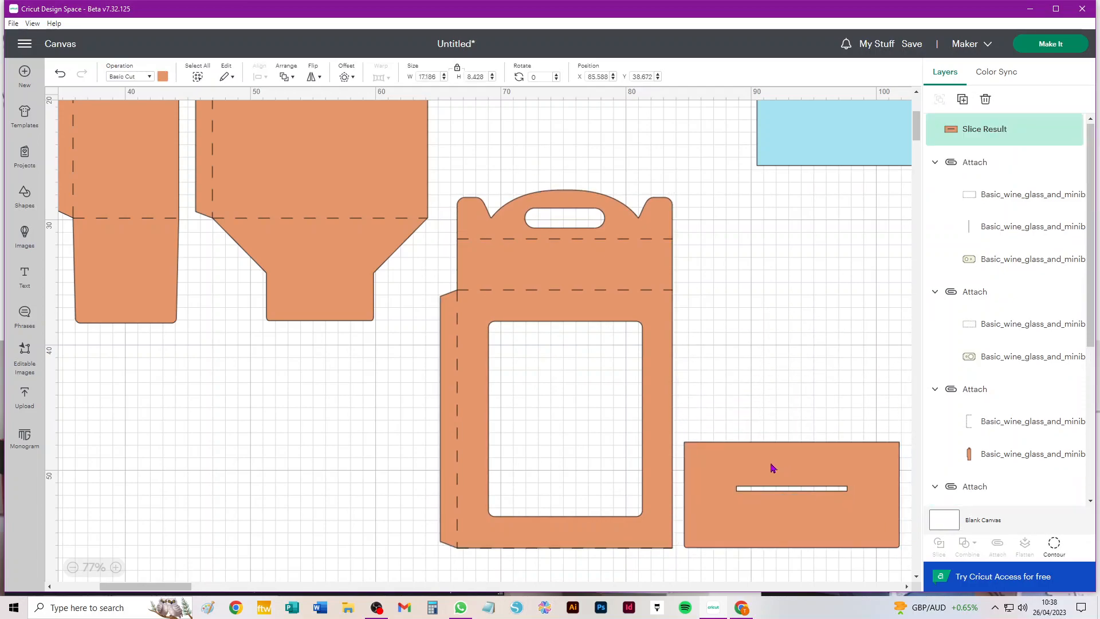
left_click(768, 351)
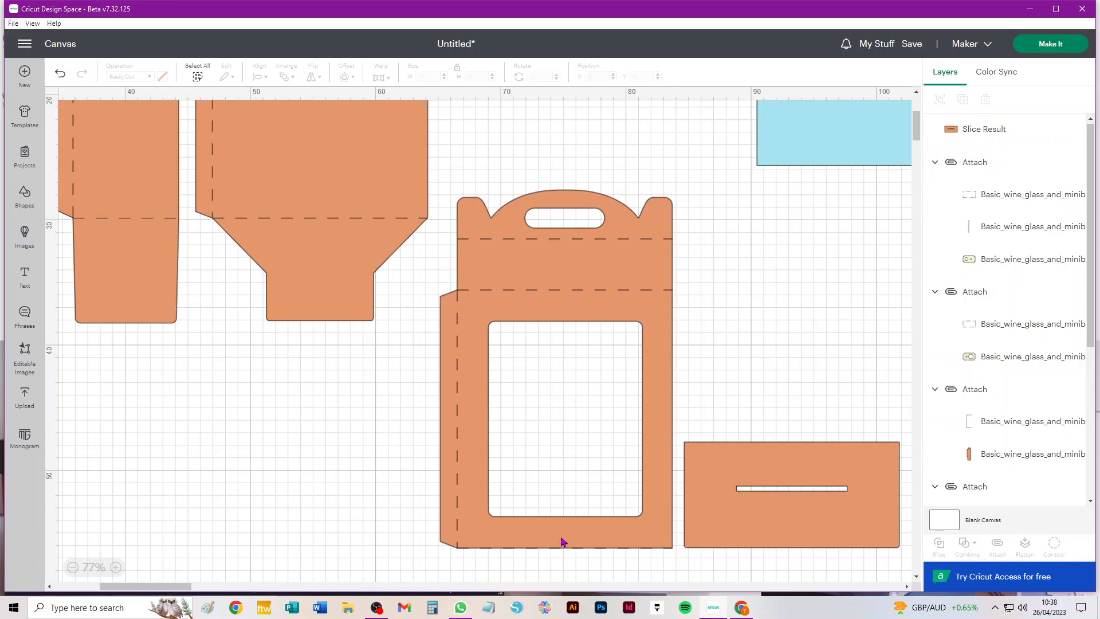
scroll(561, 541, "up", 10)
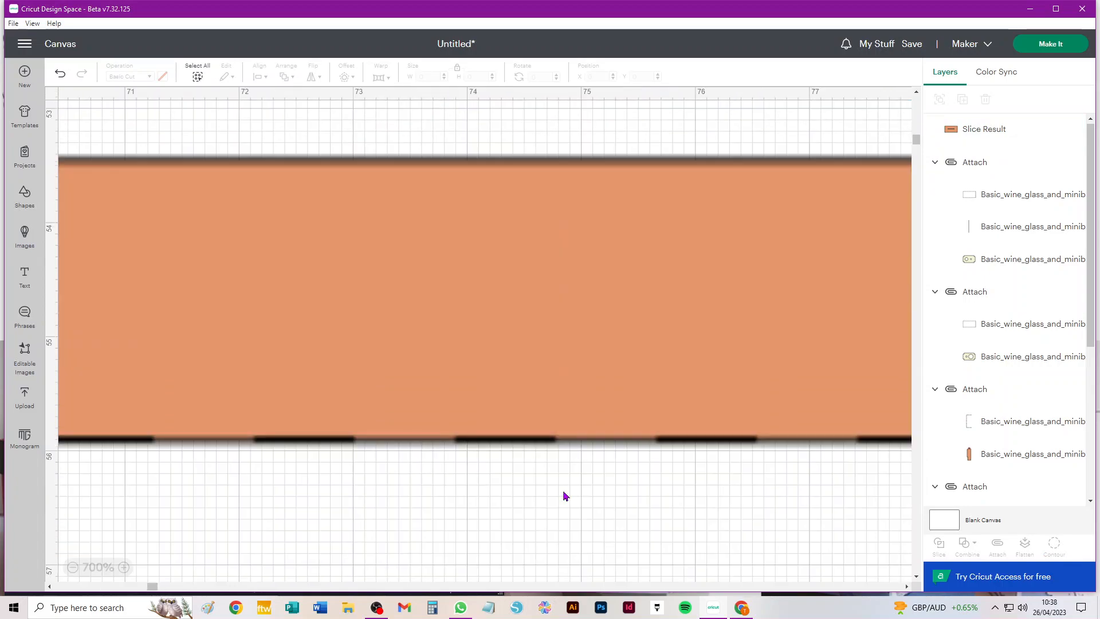
scroll(564, 497, "down", 5)
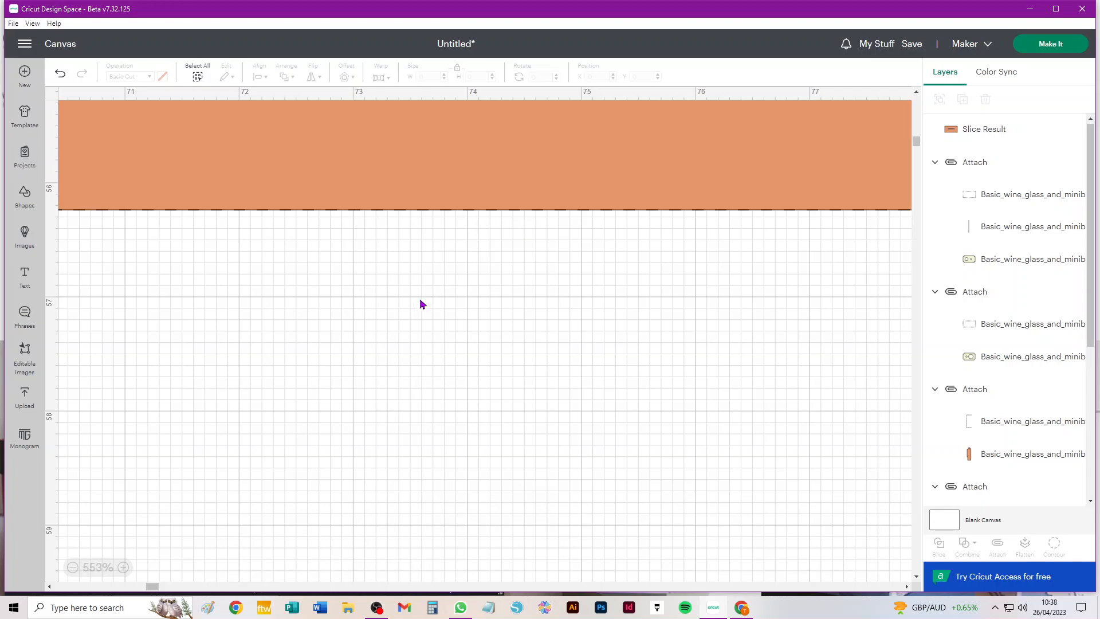
scroll(421, 304, "down", 6)
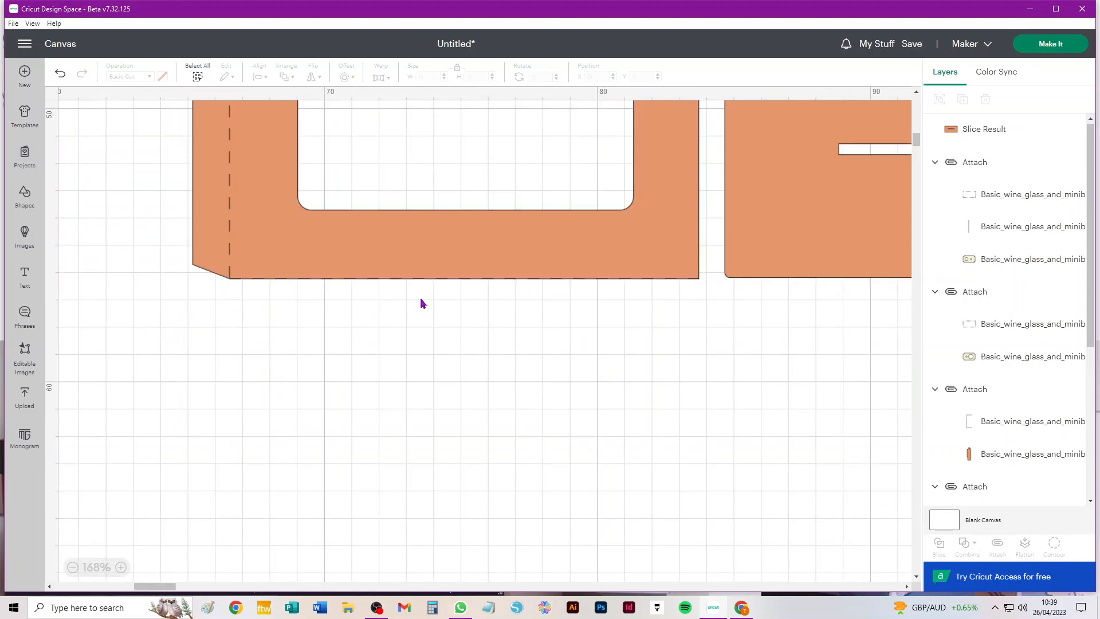
left_click(229, 207)
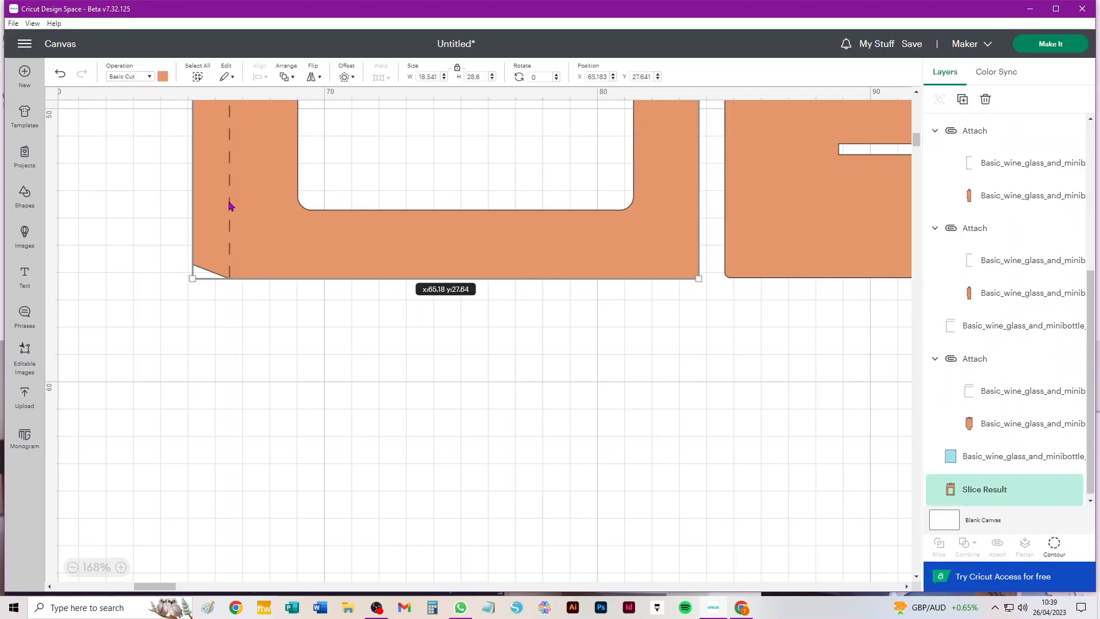
left_click(1056, 545)
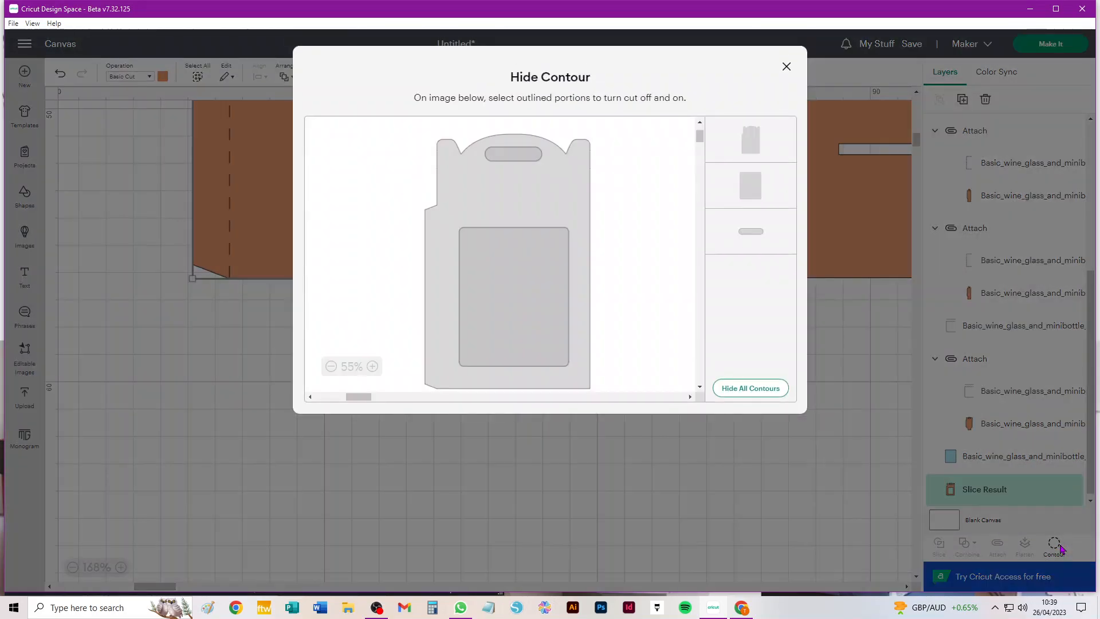
left_click(504, 390)
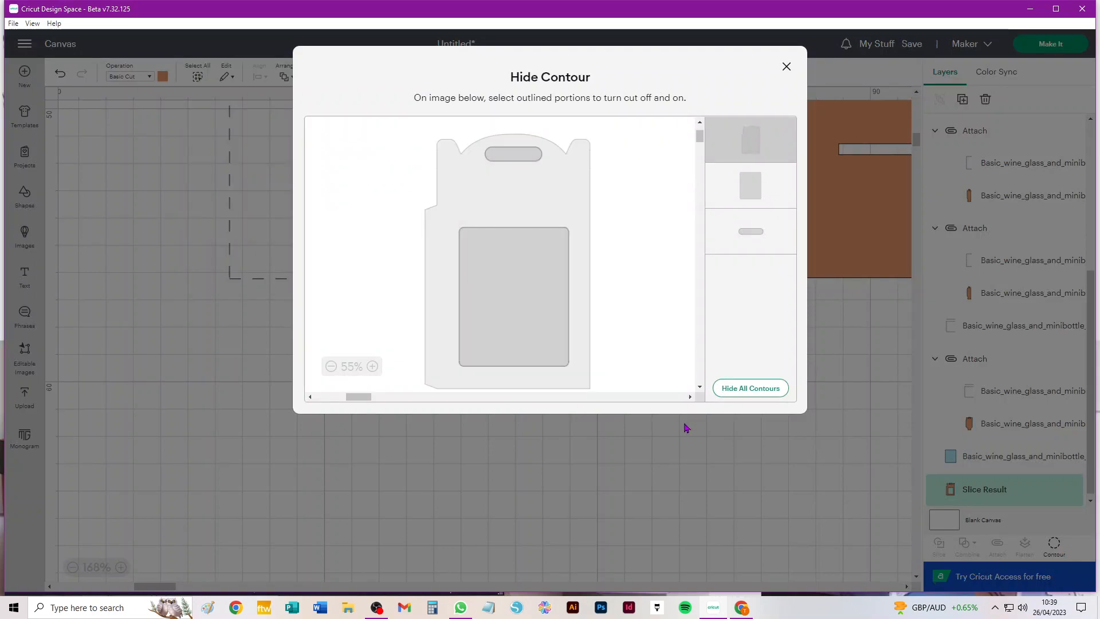
left_click(567, 382)
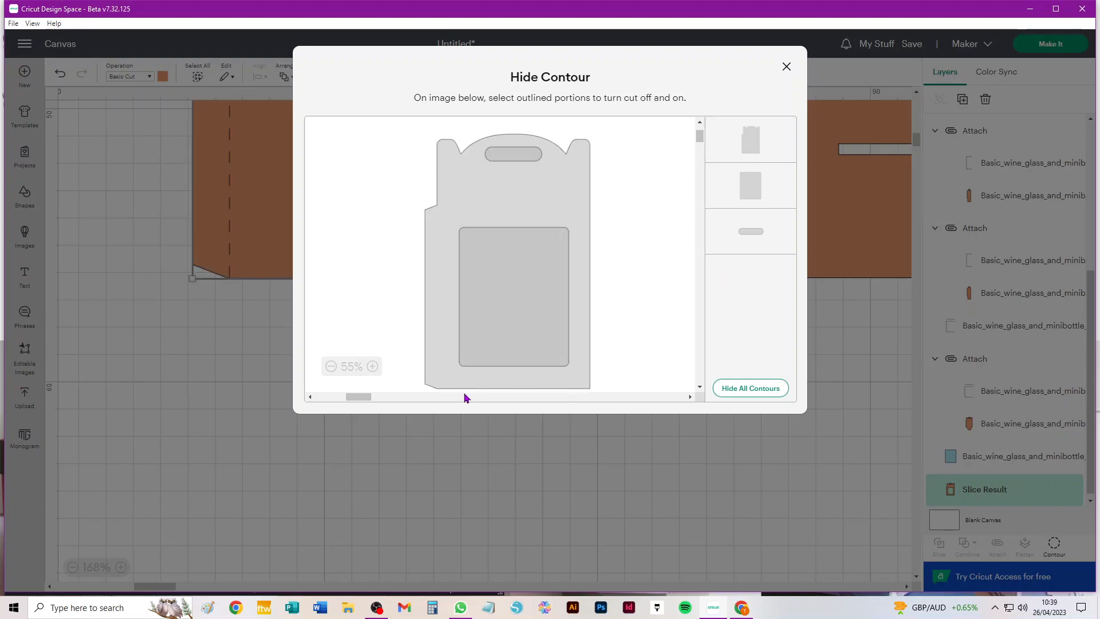
left_click(786, 67)
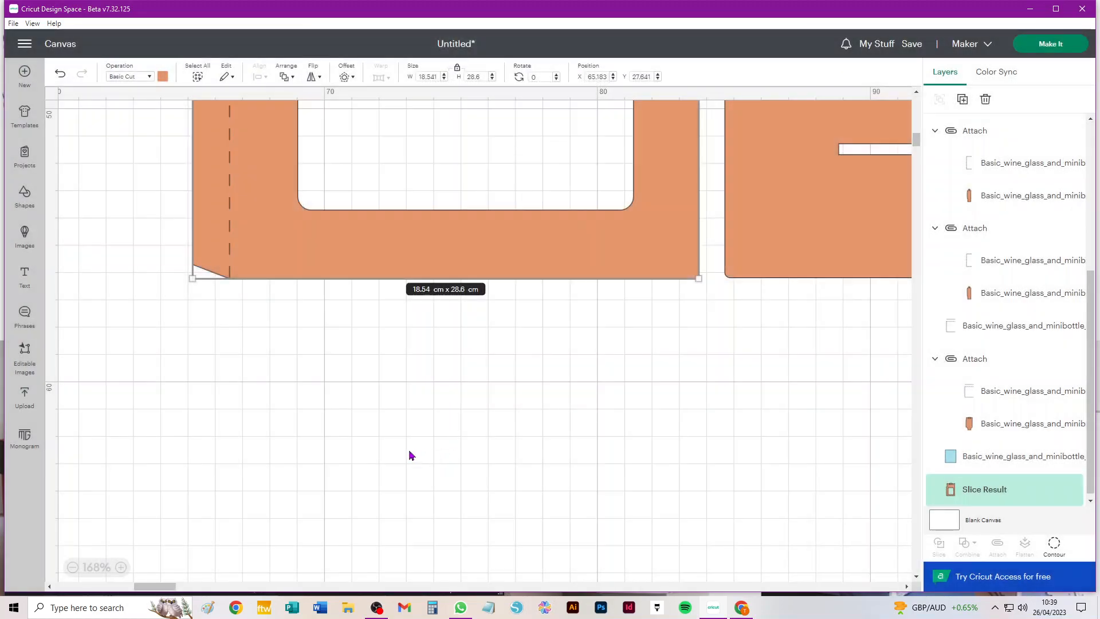
- Hide the lowest horizontal line of the front panel's score layer using Contour
left_click(228, 243)
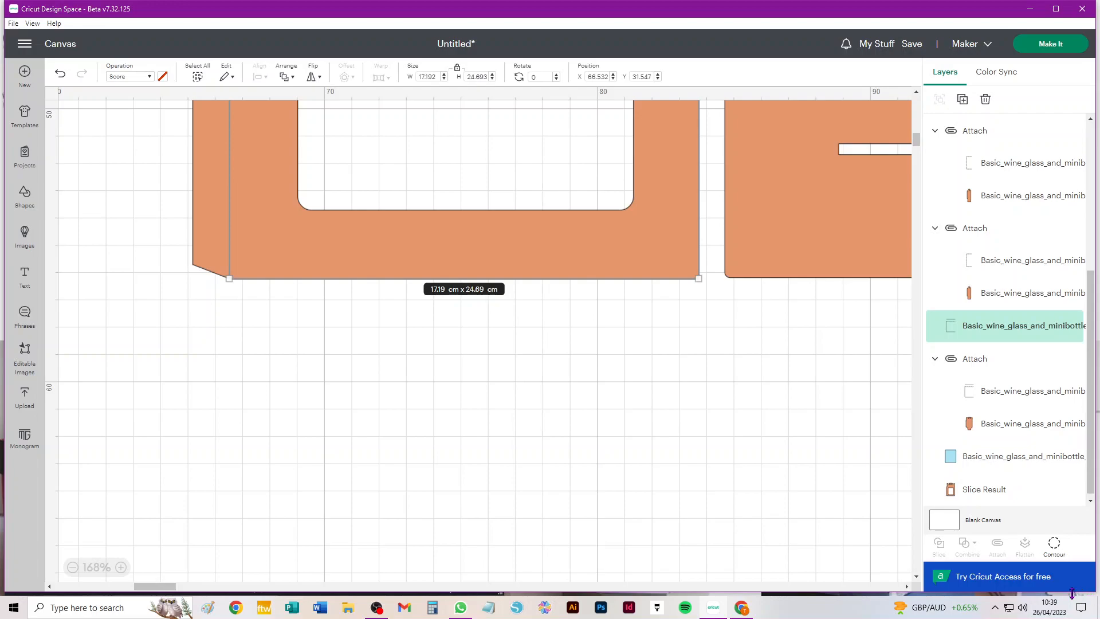
left_click(1058, 546)
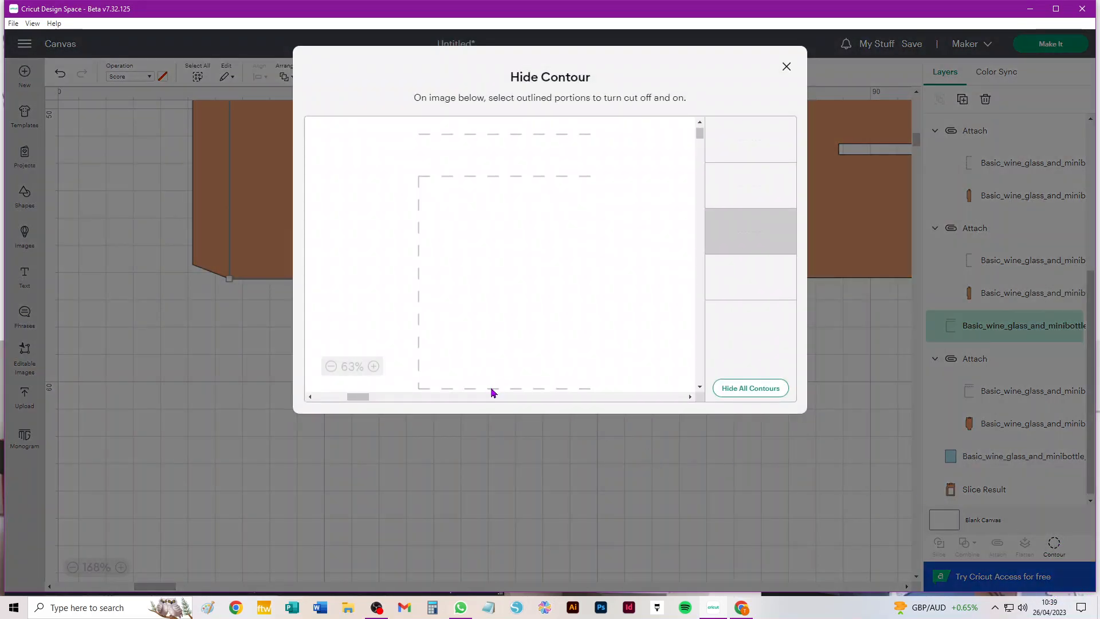
left_click(787, 67)
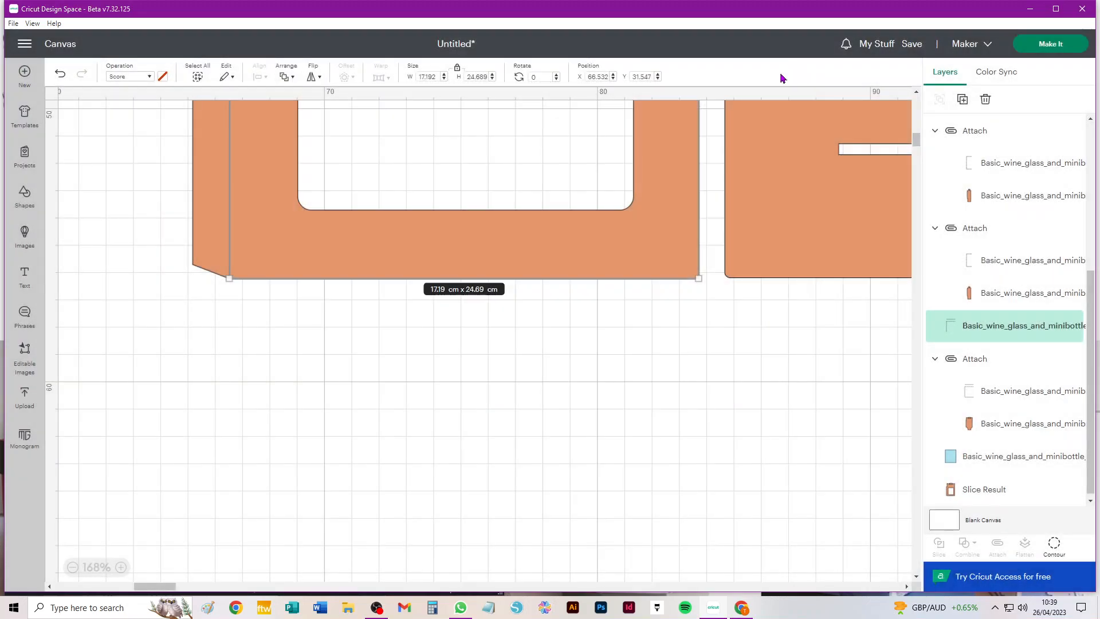
- Attach the remaining score lines to the windowed front panel
left_click(530, 329)
scroll(467, 270, "down", 3)
scroll(467, 269, "down", 3)
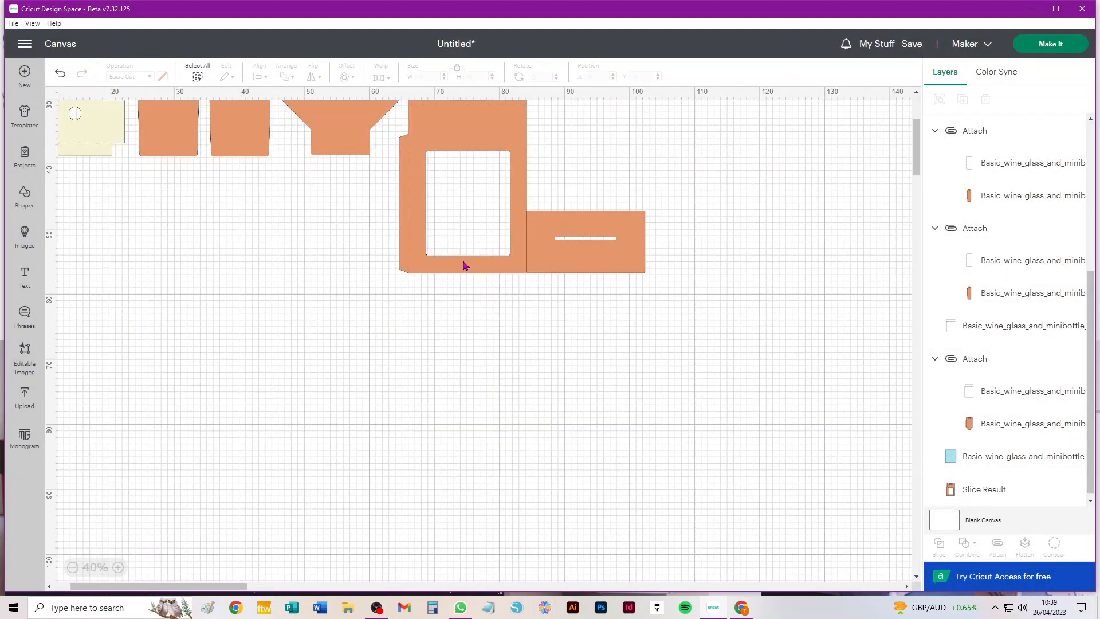
scroll(495, 226, "up", 3)
left_click_drag(449, 228, 495, 515)
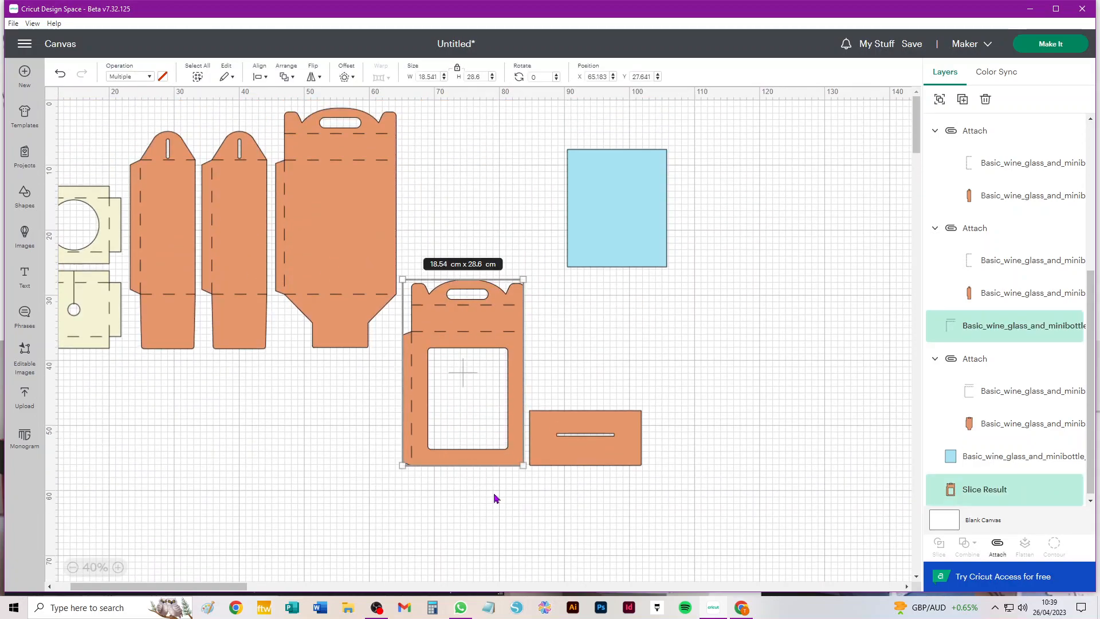
left_click(997, 545)
left_click(573, 295)
- Rearrange the pieces: windowed panel beyond the blue sheet, blue sheet at about X 93.3, Y 12.5 cm, solid panel at about X 55.9, Y 7.5 cm
left_click_drag(504, 311, 795, 149)
mouse_move(613, 230)
left_mouse_down()
mouse_move(749, 245)
mouse_move(613, 223)
left_mouse_up()
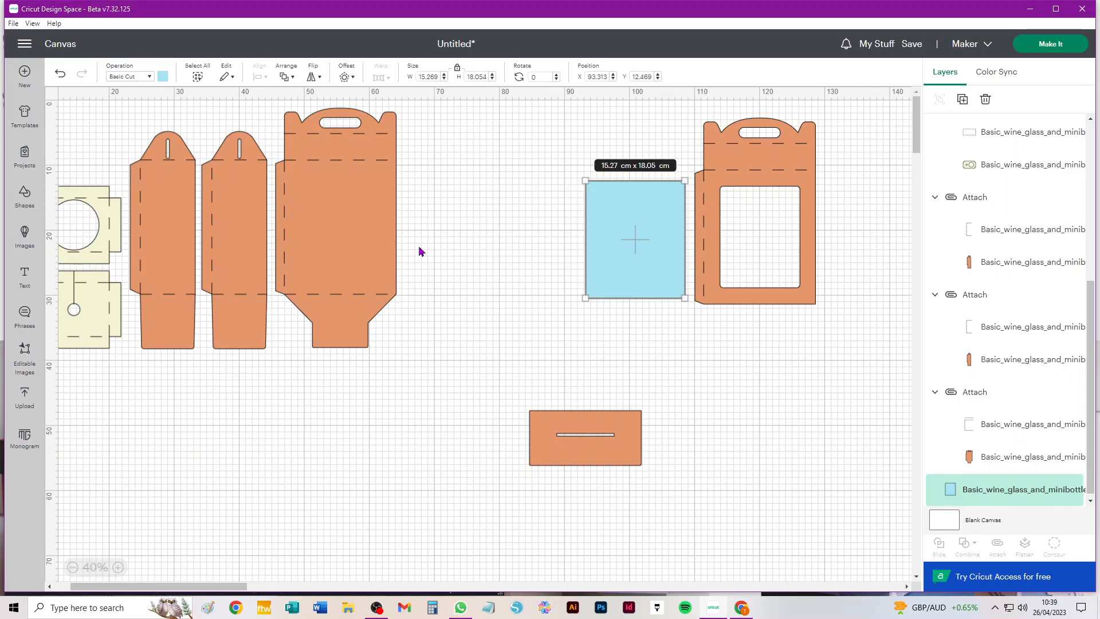
left_click_drag(472, 168, 420, 373)
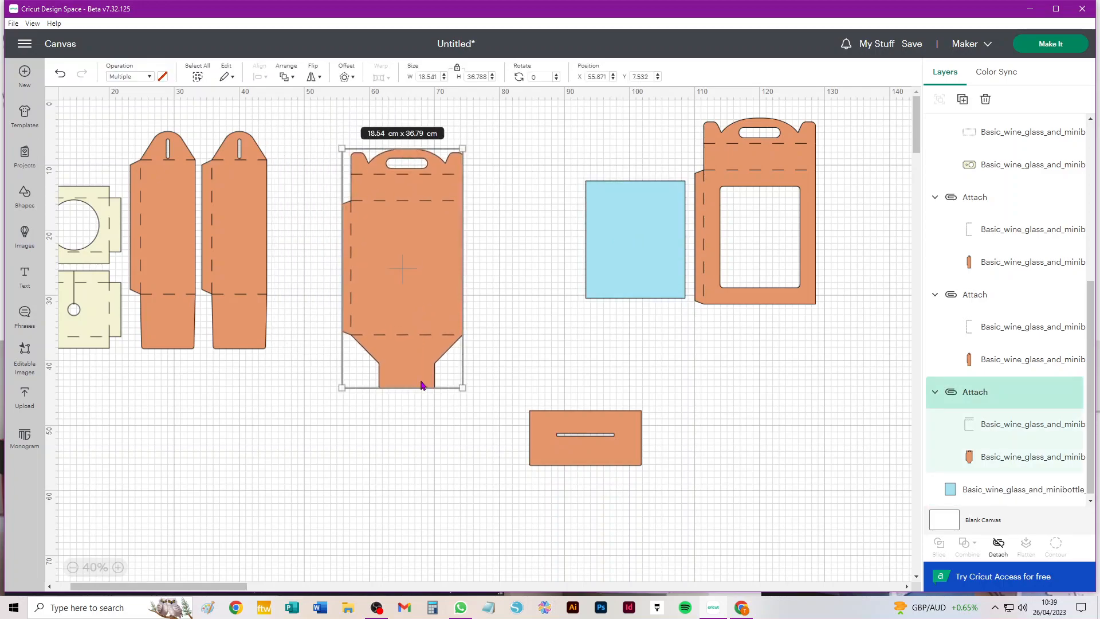
- Add a square with unlocked proportions and stretch it to about 19.6 × 10.3 cm over the solid panel's bottom flap, flush with the fold line
scroll(424, 386, "up", 5)
scroll(424, 386, "up", 3)
left_click(680, 265)
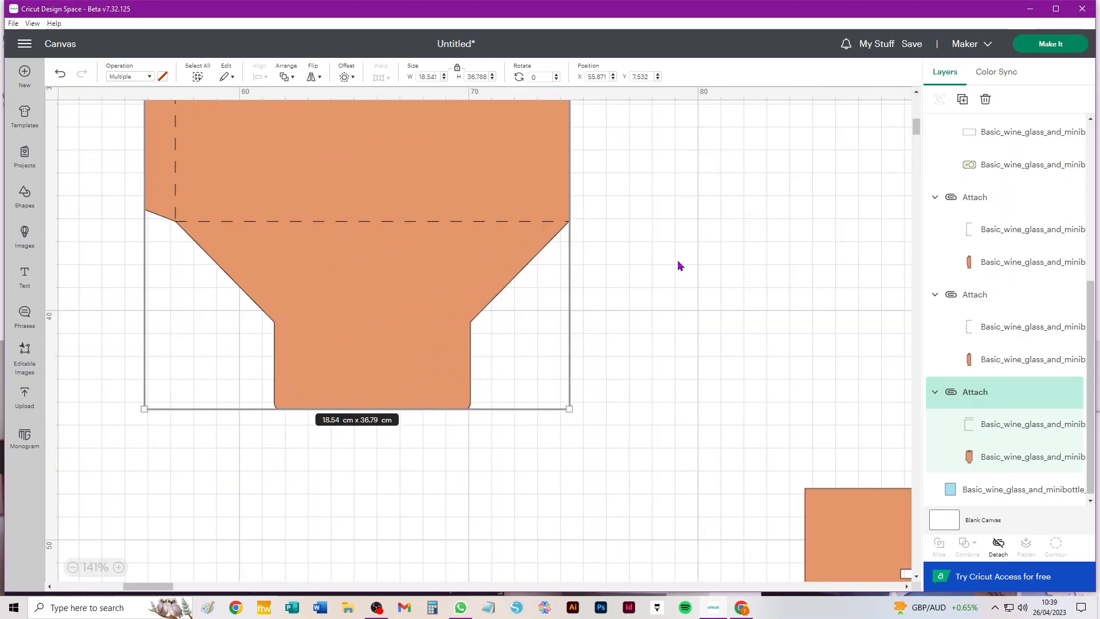
left_click(24, 195)
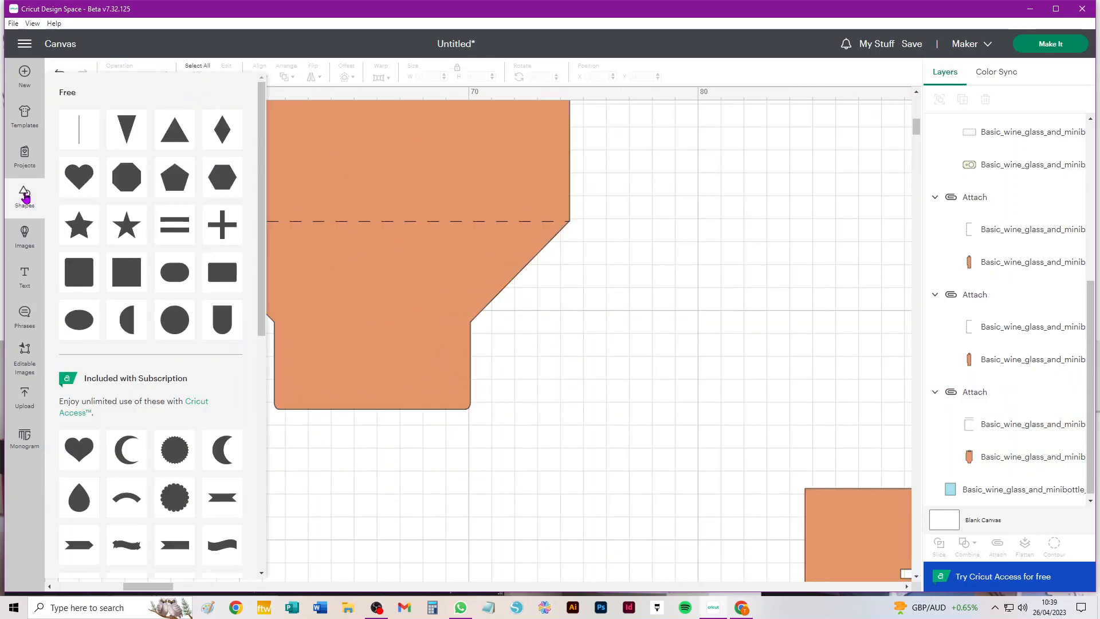
left_click(122, 276)
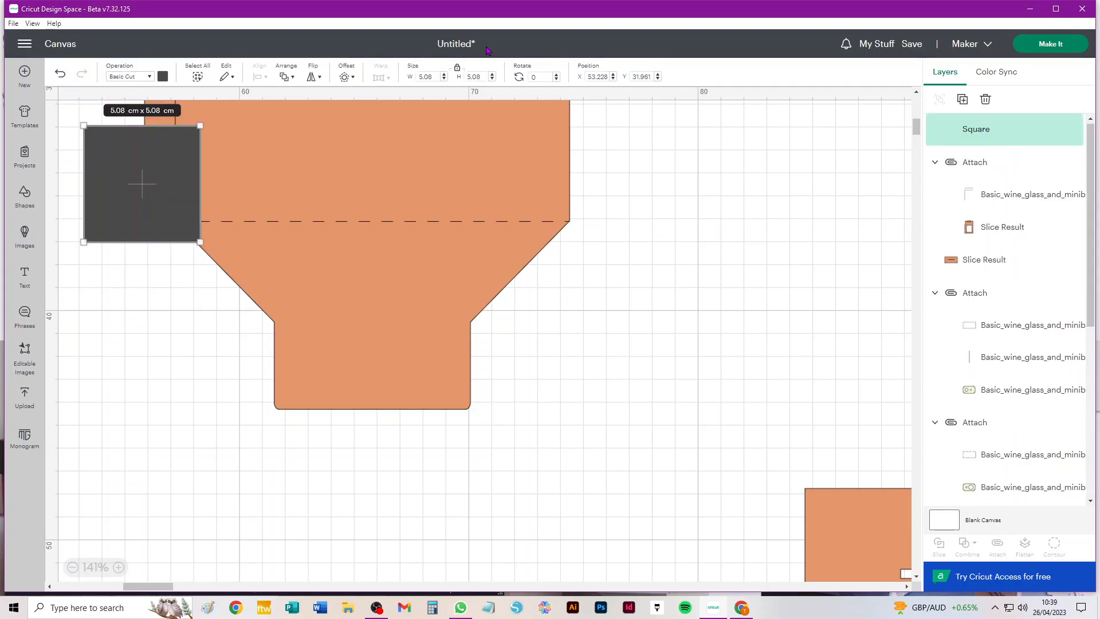
left_click(457, 70)
left_click_drag(124, 140, 224, 221)
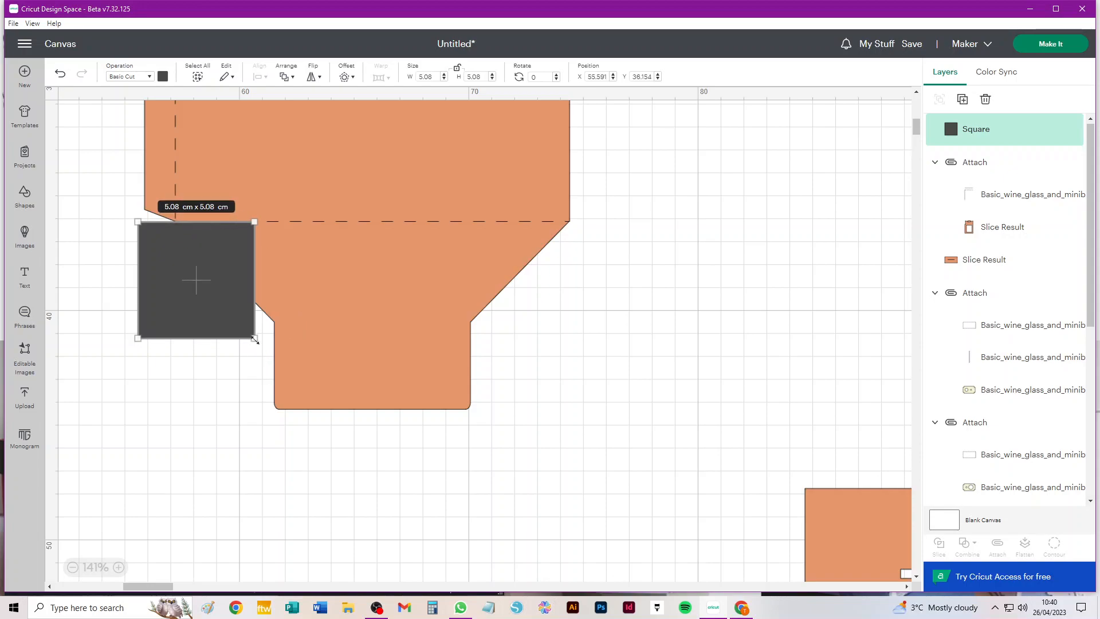
left_click_drag(258, 341, 588, 459)
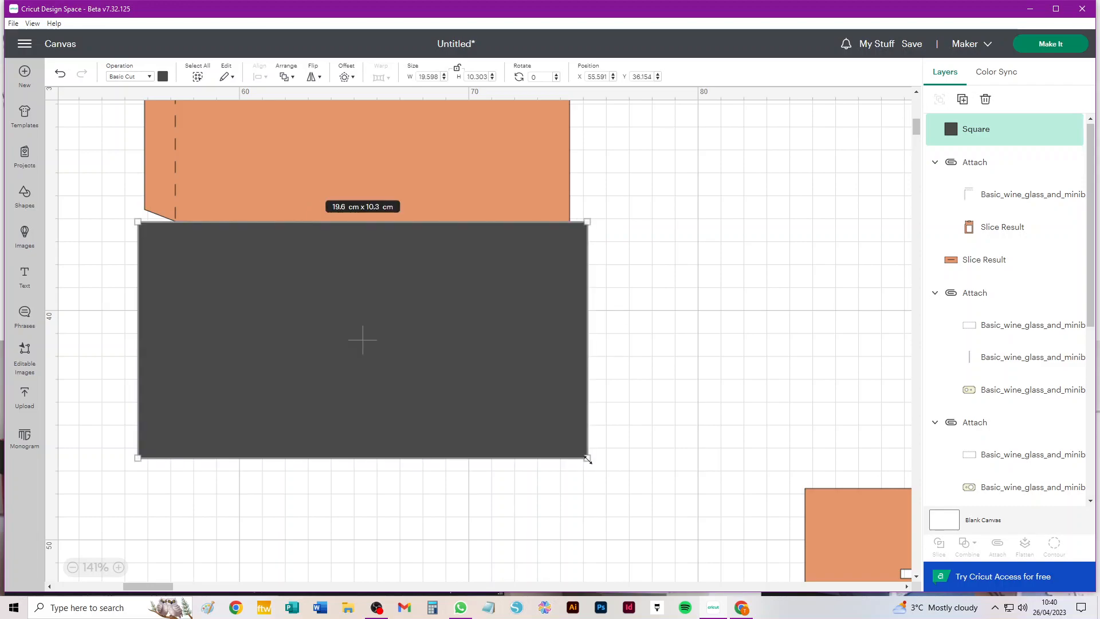
left_click(673, 275)
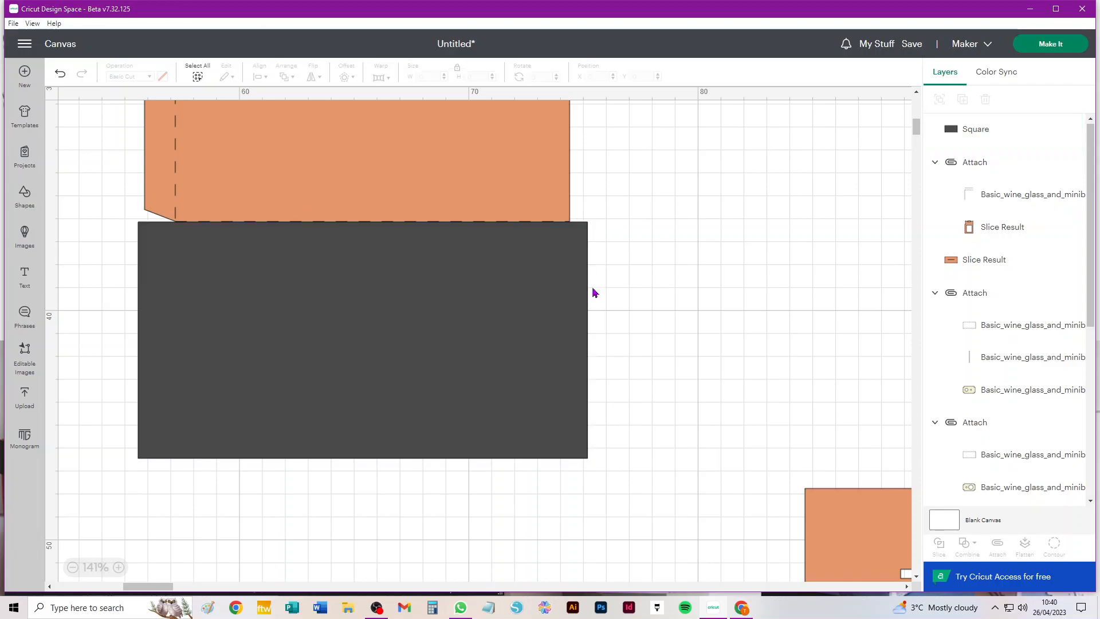
- Detach the solid panel's score lines and slice the panel with the dark rectangle along the bottom fold line
left_click(155, 180)
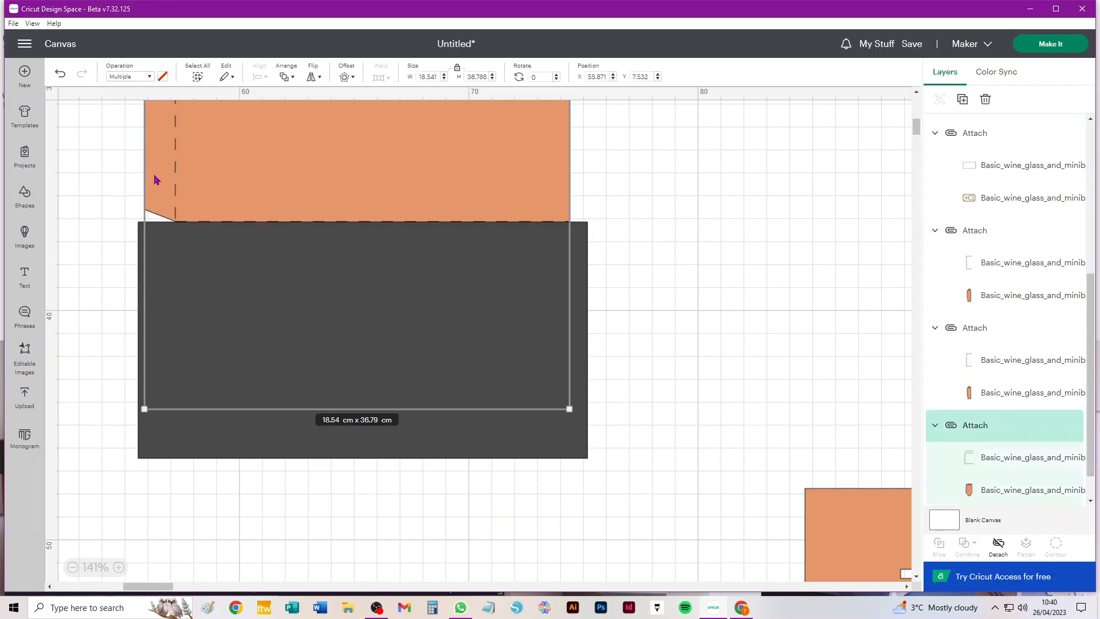
left_click(998, 546)
left_click(774, 361)
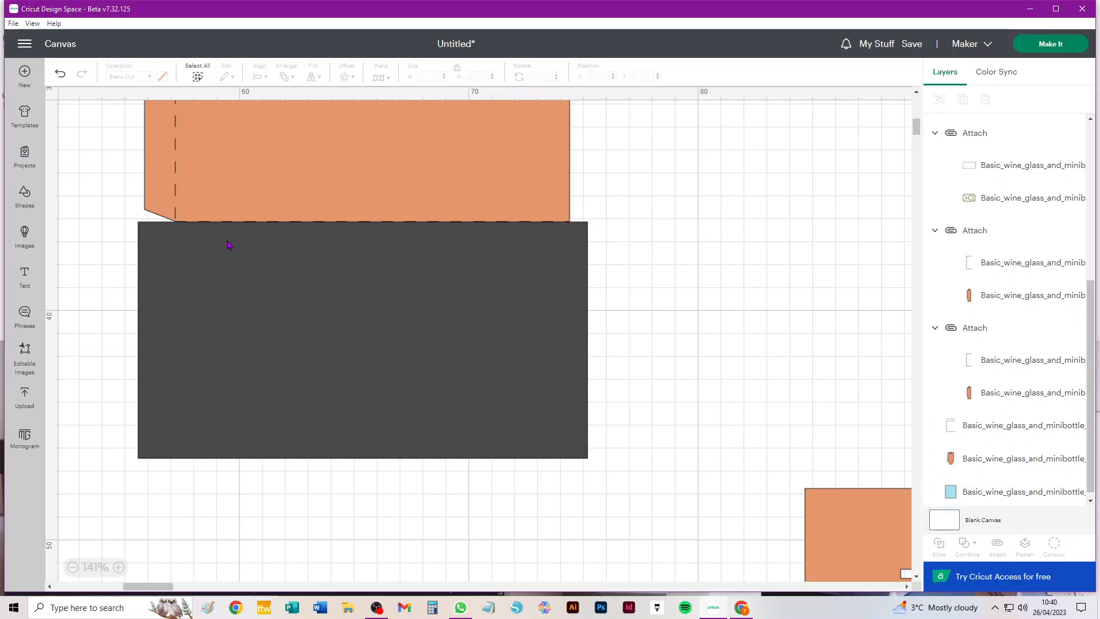
left_click(160, 184)
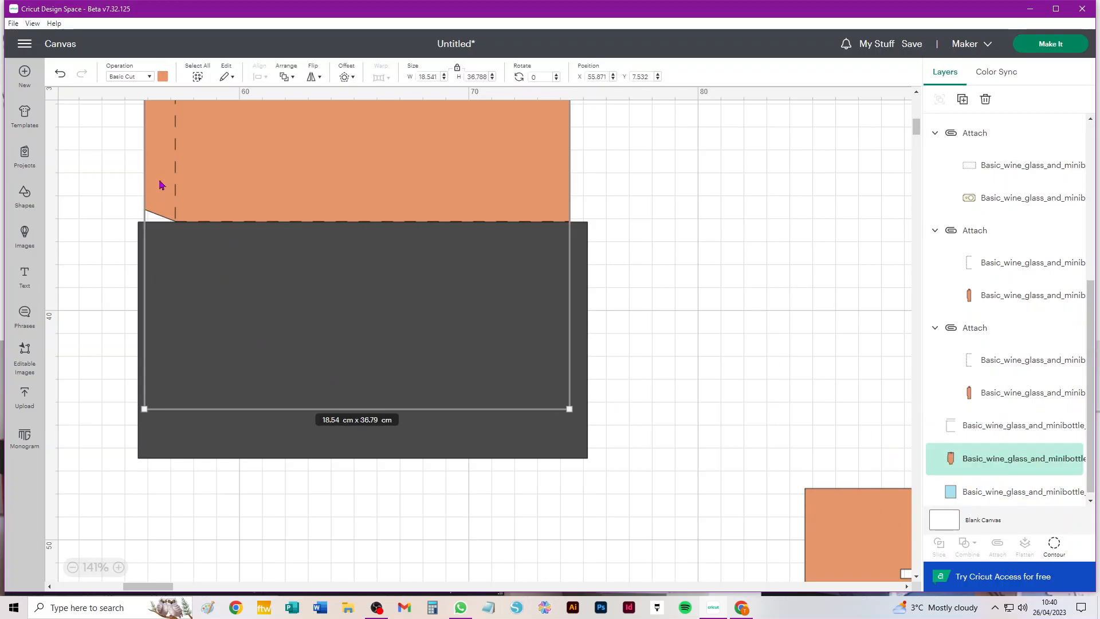
left_click(182, 444)
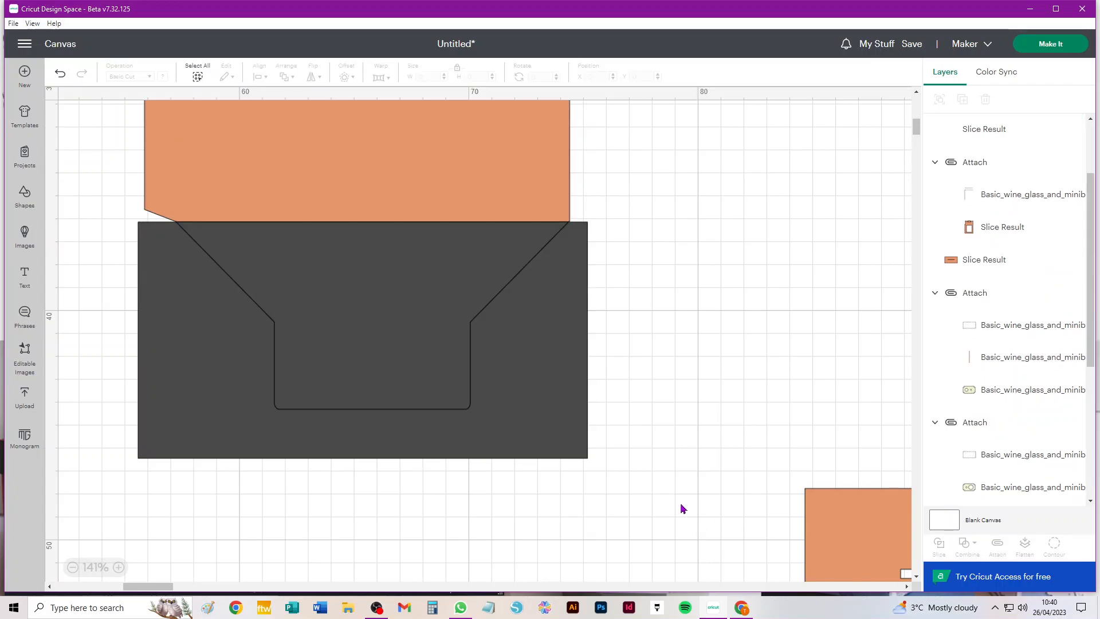
- Delete the rectangle's leftover slice pieces and move the cut-off tapered flap to about X 75.2, Y 36.2 cm
left_click(535, 435)
key("Delete")
left_click(415, 373)
key("Delete")
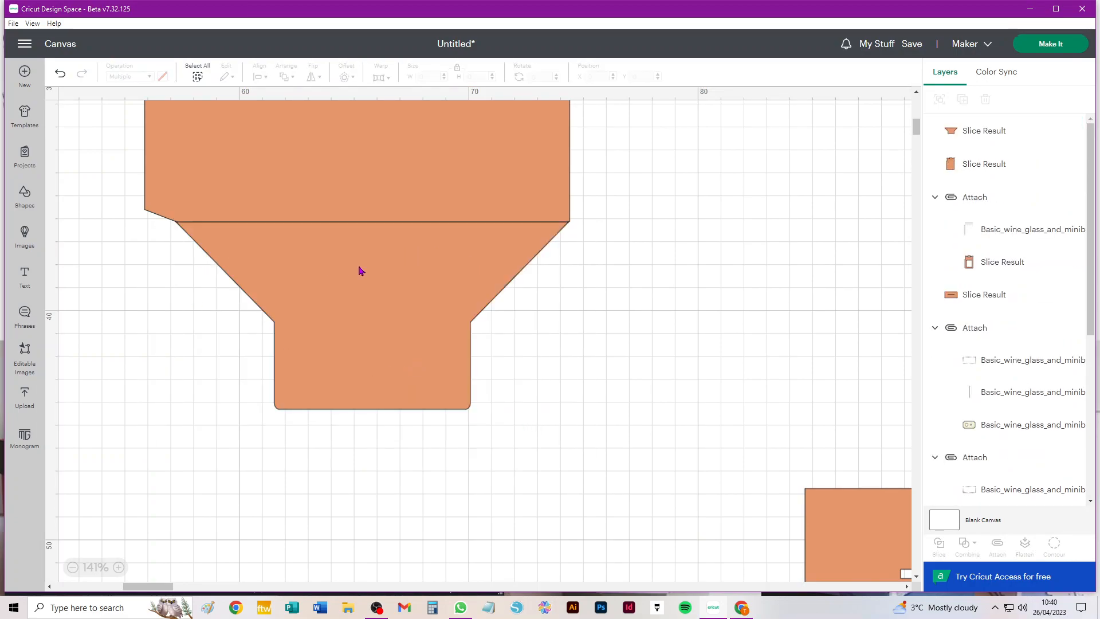
left_click_drag(241, 263, 652, 315)
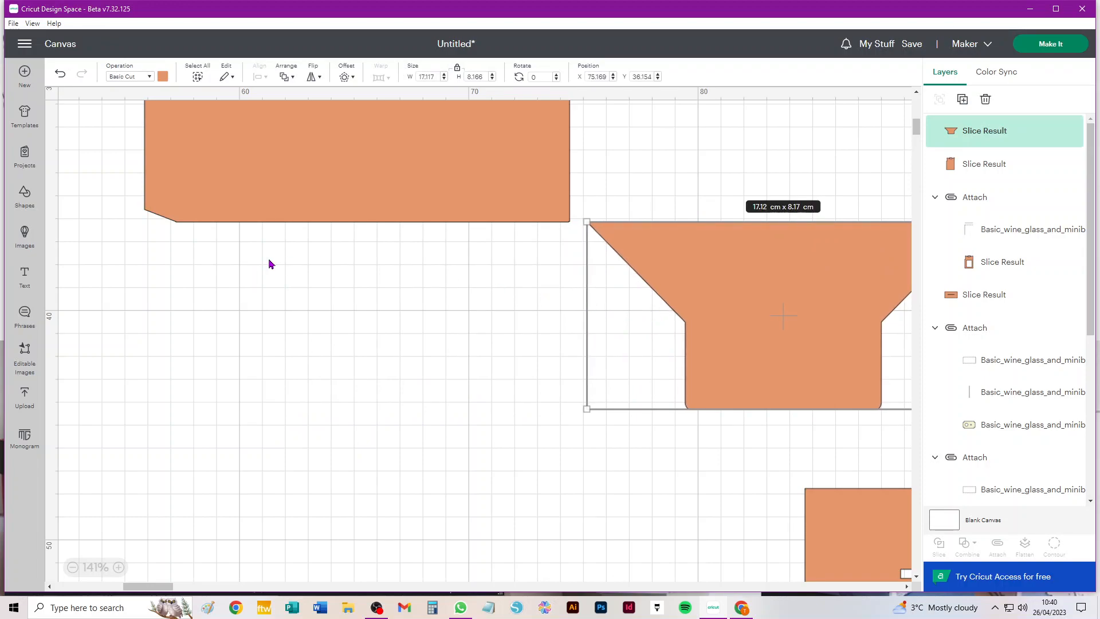
- Send the sliced solid panel to the back, behind its score lines
left_click(211, 185)
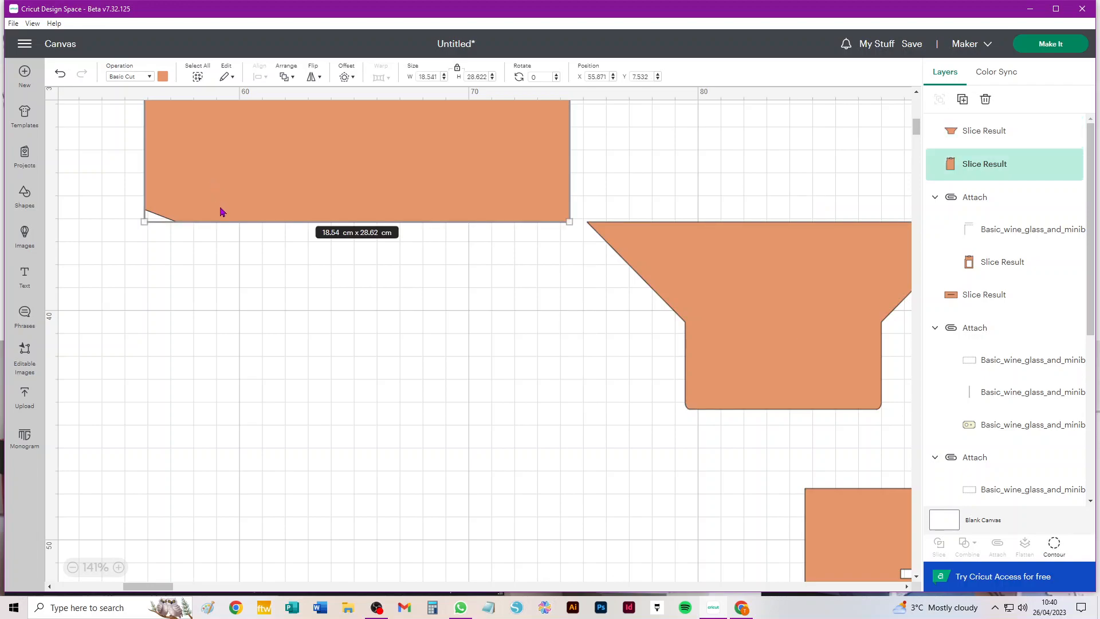
key("Delete")
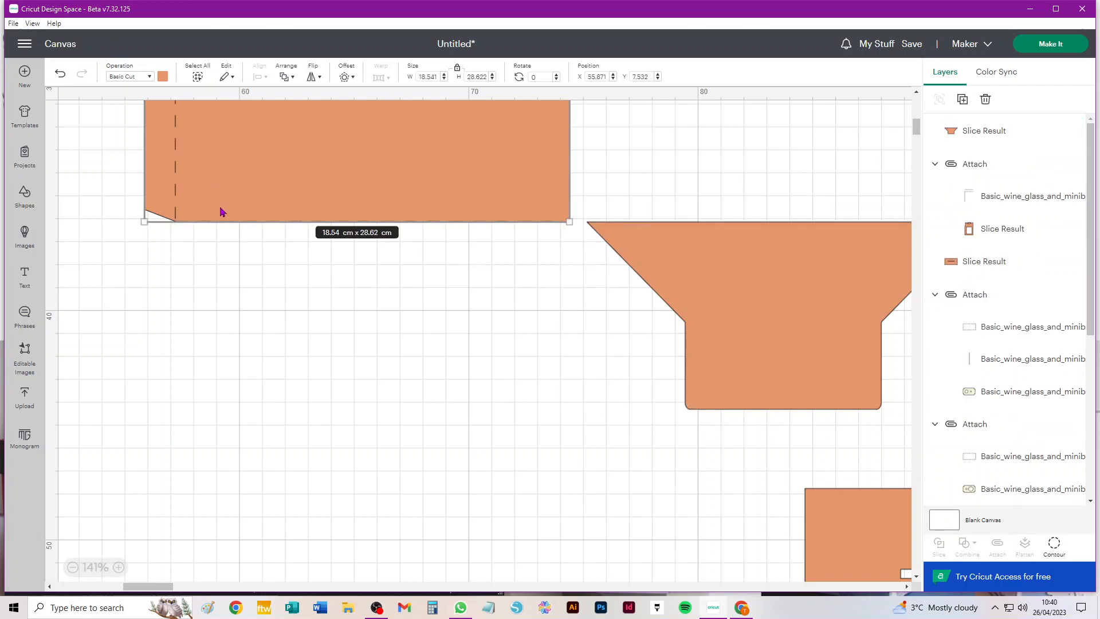
left_click(203, 253)
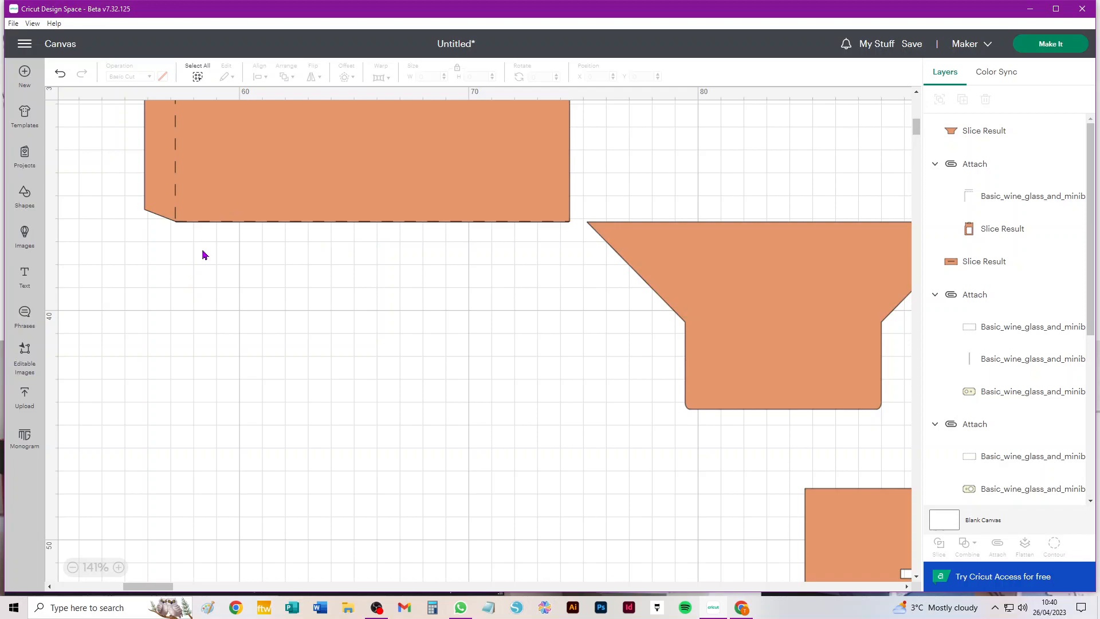
- Hide the lowest horizontal line of the solid panel's score layer using Contour
left_click(175, 189)
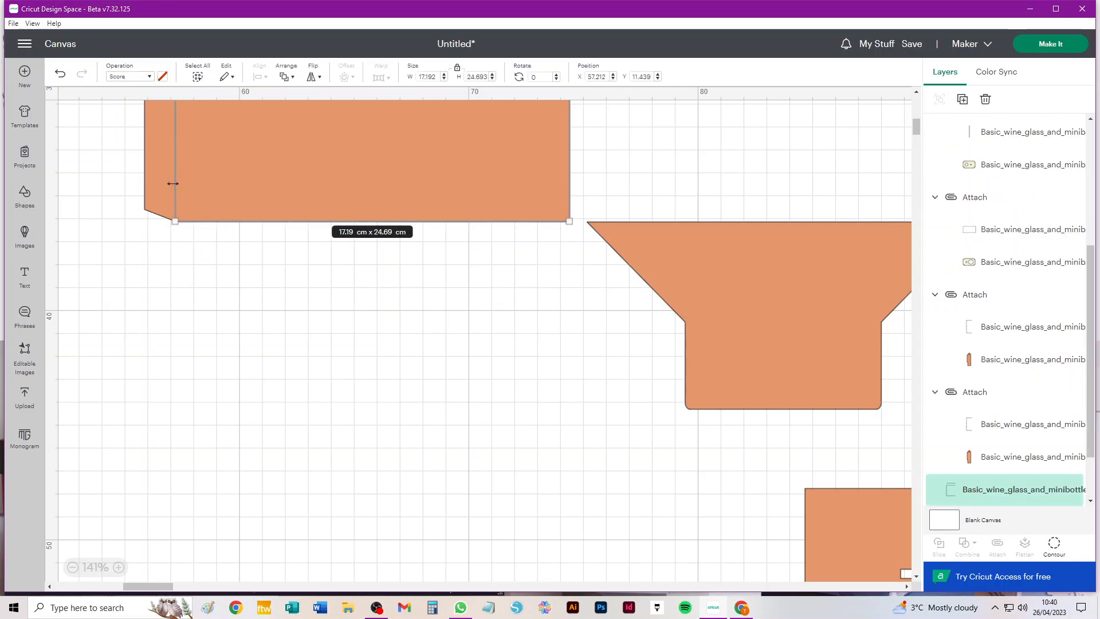
left_click(1055, 548)
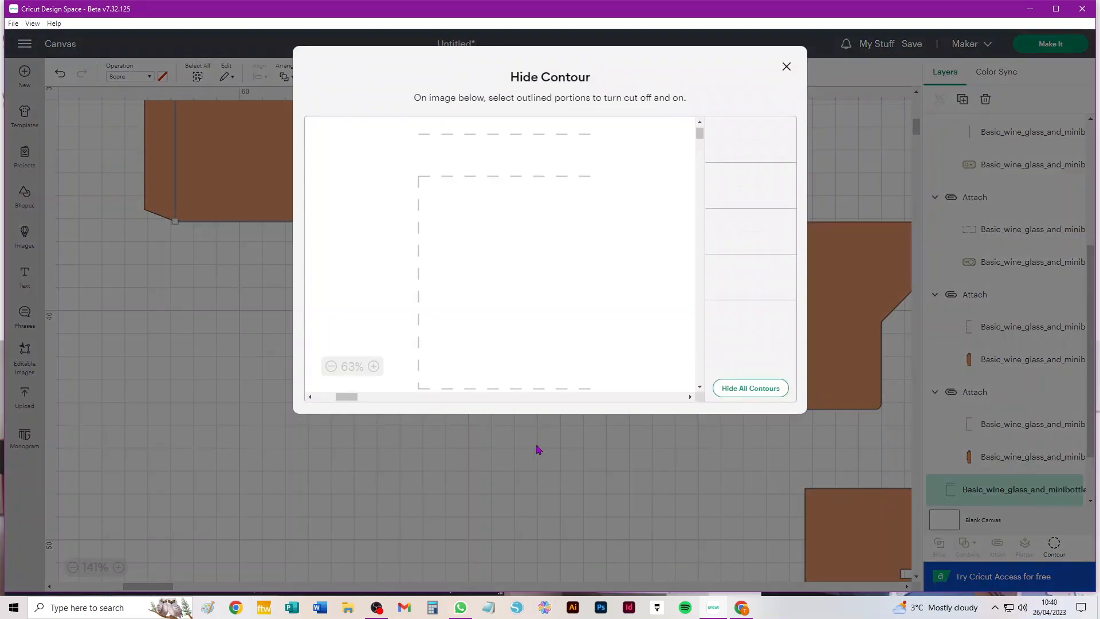
left_click(512, 389)
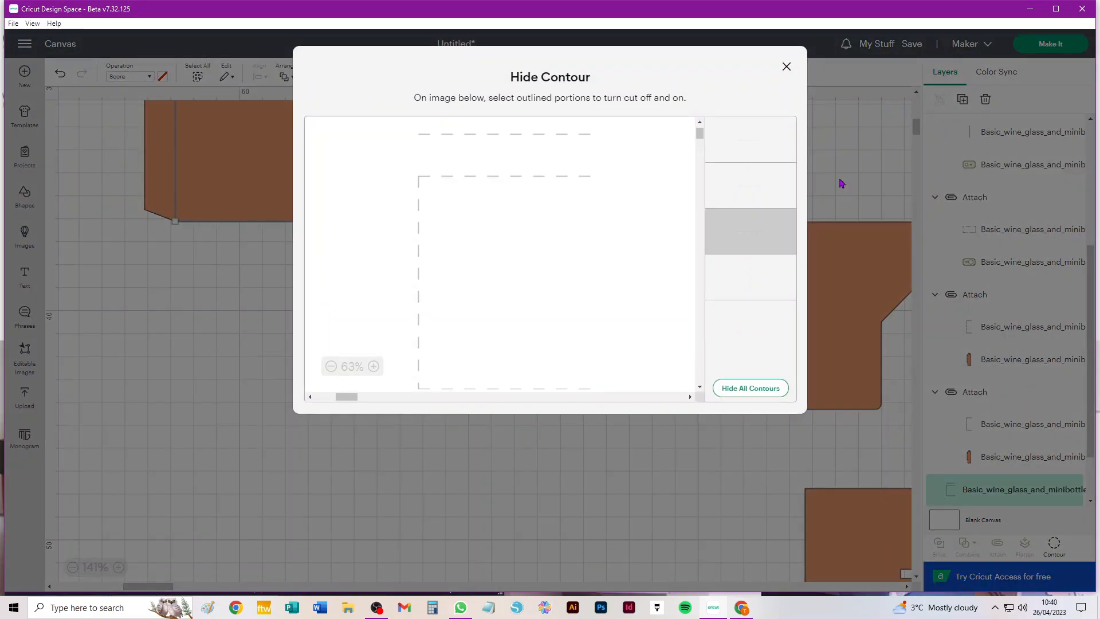
left_click(787, 67)
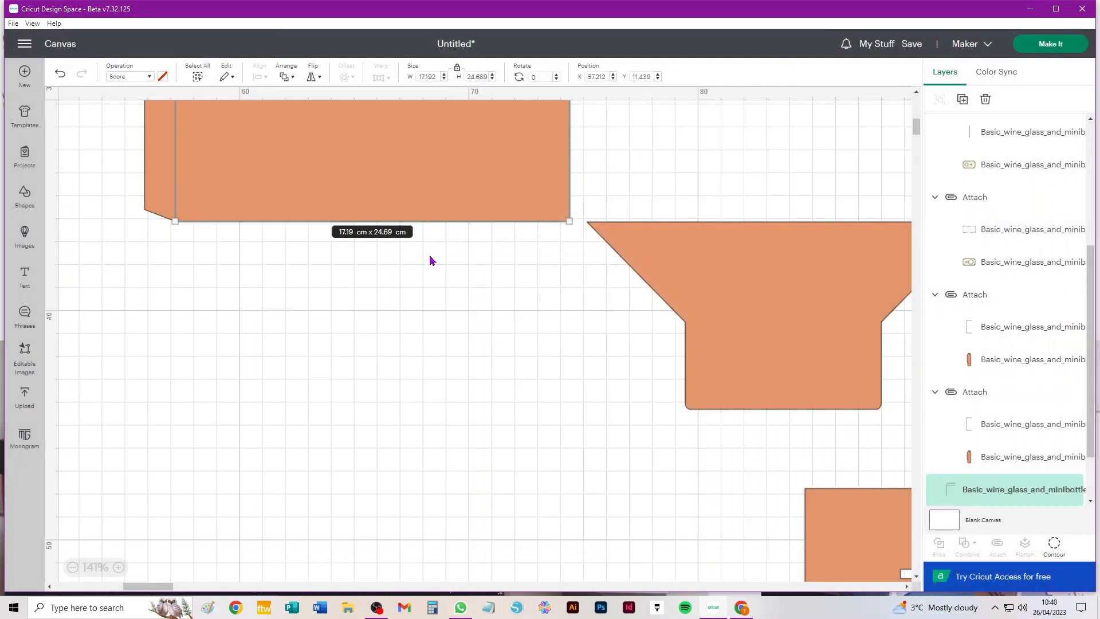
left_click(432, 260)
- Attach the remaining score lines to the solid panel and move it beside the blue sheet at about X 74, Y 2.35 cm
scroll(380, 256, "down", 6)
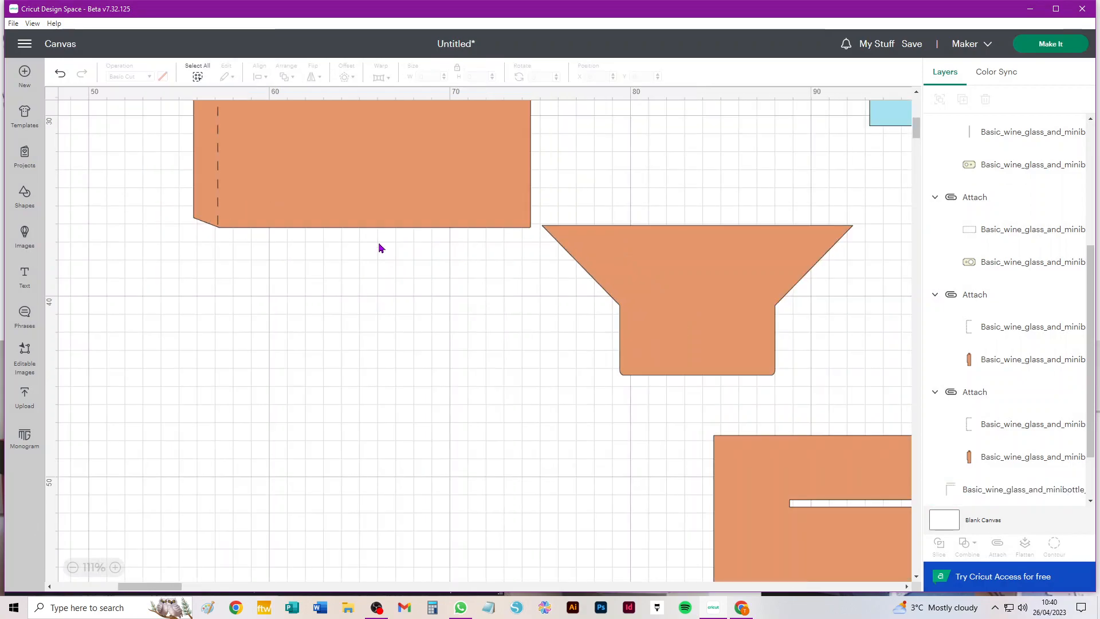
scroll(389, 244, "up", 3)
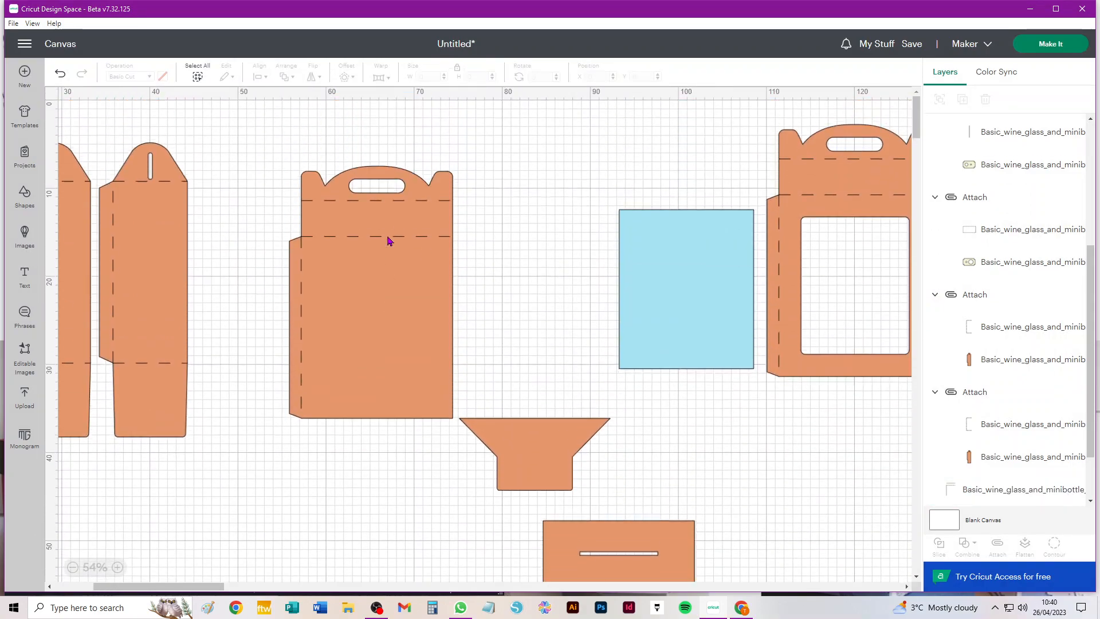
left_click_drag(253, 123, 491, 348)
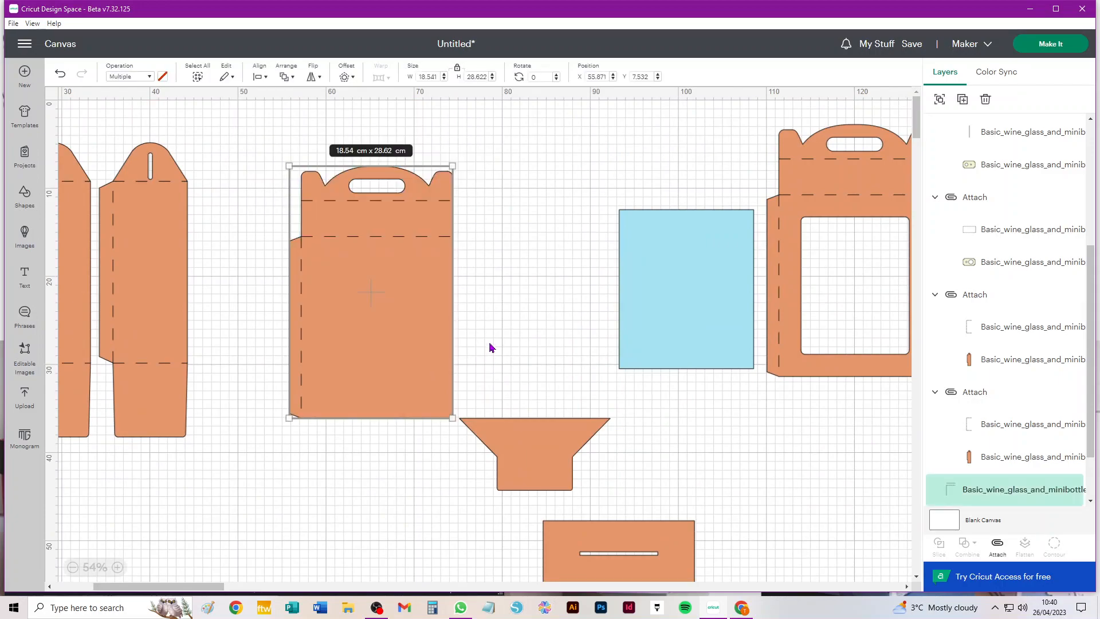
left_click(997, 545)
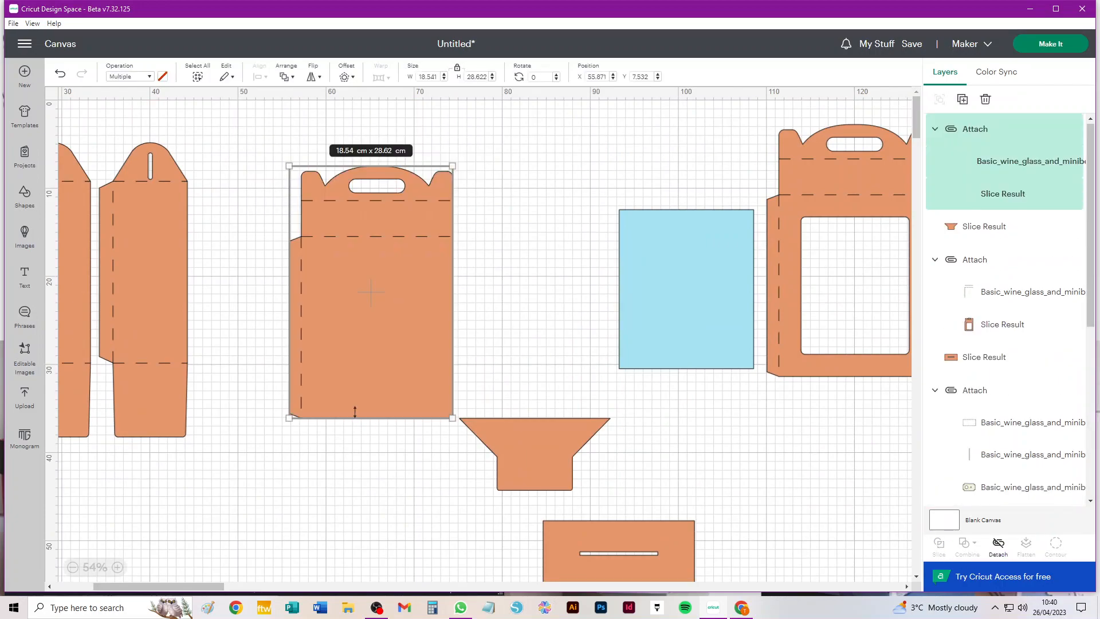
left_click_drag(410, 378, 575, 329)
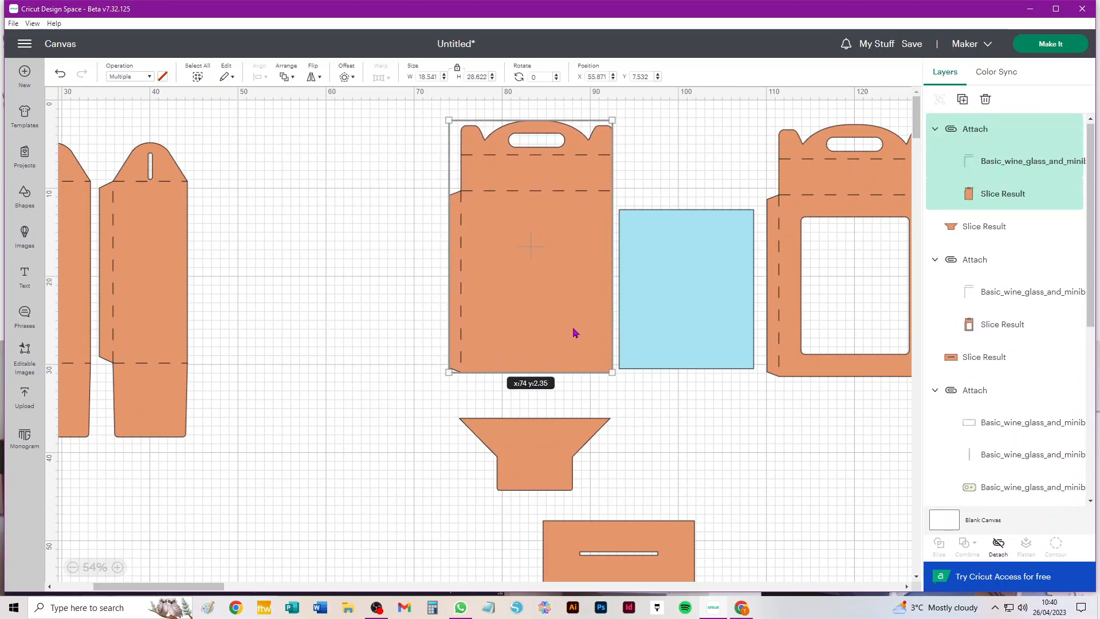
left_click(392, 416)
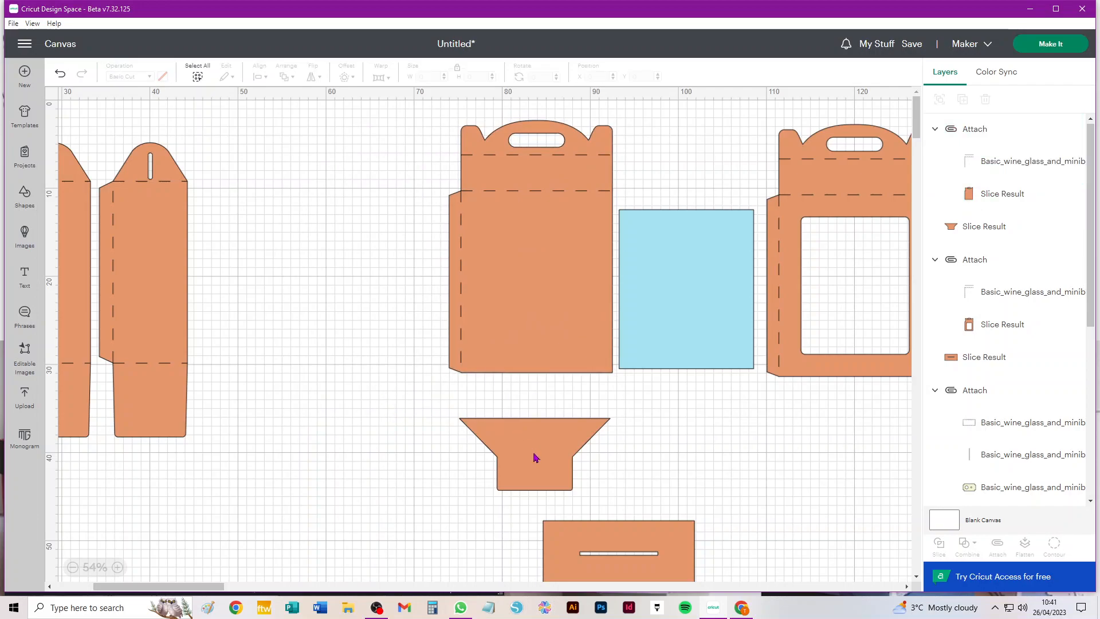
- Place the tapered and slotted flaps side by side below the panels, with the slotted flap at about X 86.4, Y 35.2 cm
left_click_drag(554, 466, 452, 506)
left_click_drag(610, 535, 846, 403)
left_click_drag(452, 488, 514, 436)
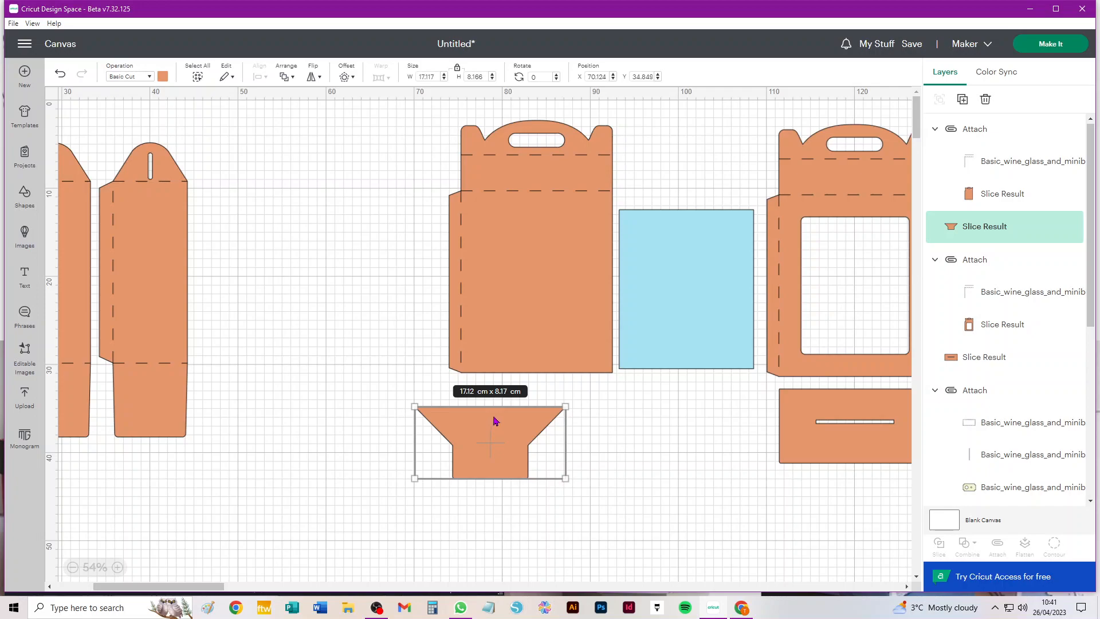
left_click_drag(813, 412, 639, 453)
scroll(668, 472, "up", 5)
scroll(671, 470, "up", 3)
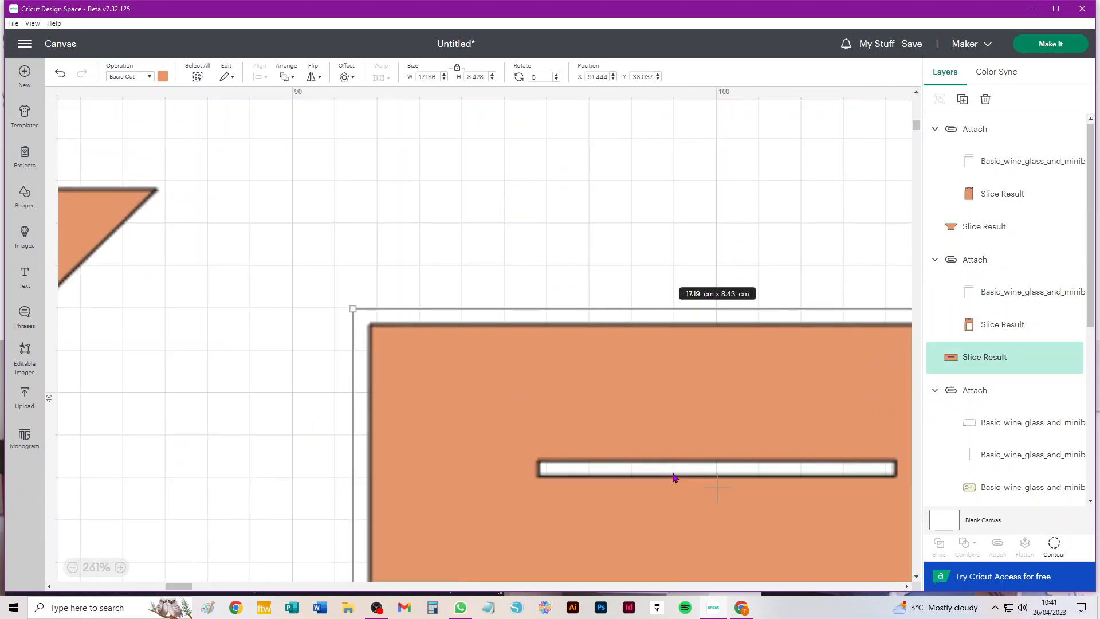
left_click_drag(678, 387, 507, 290)
left_click_drag(140, 196, 35, 175)
left_click_drag(343, 246, 319, 233)
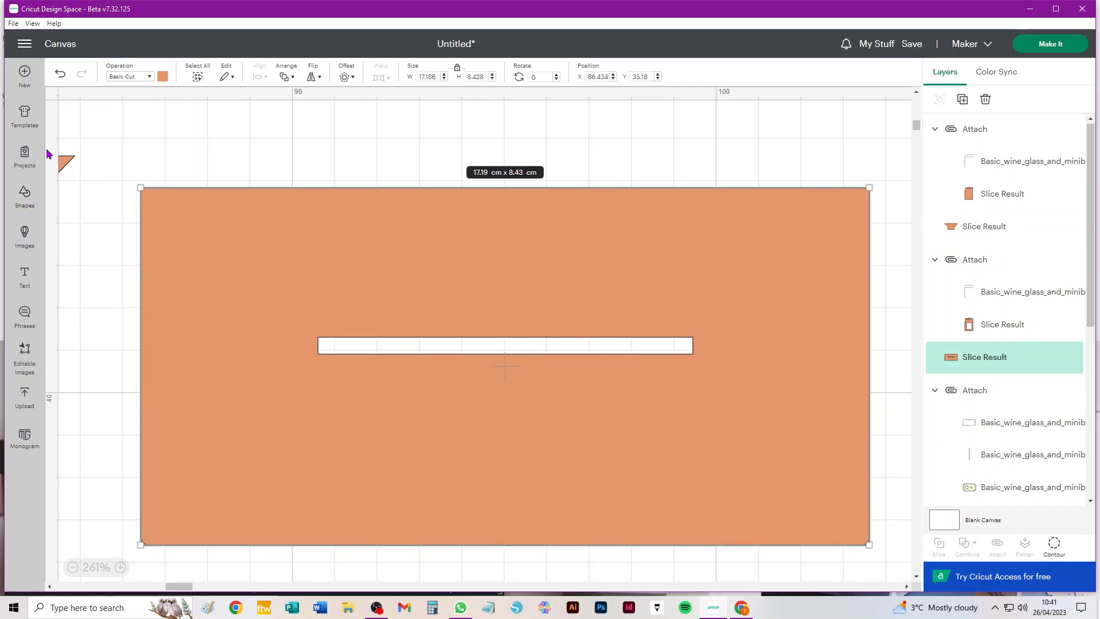
- Add a trapezoid over the slotted flap, just above its slot, at about X 88.4, Y 35.8 cm, and keep it selected
left_click(25, 198)
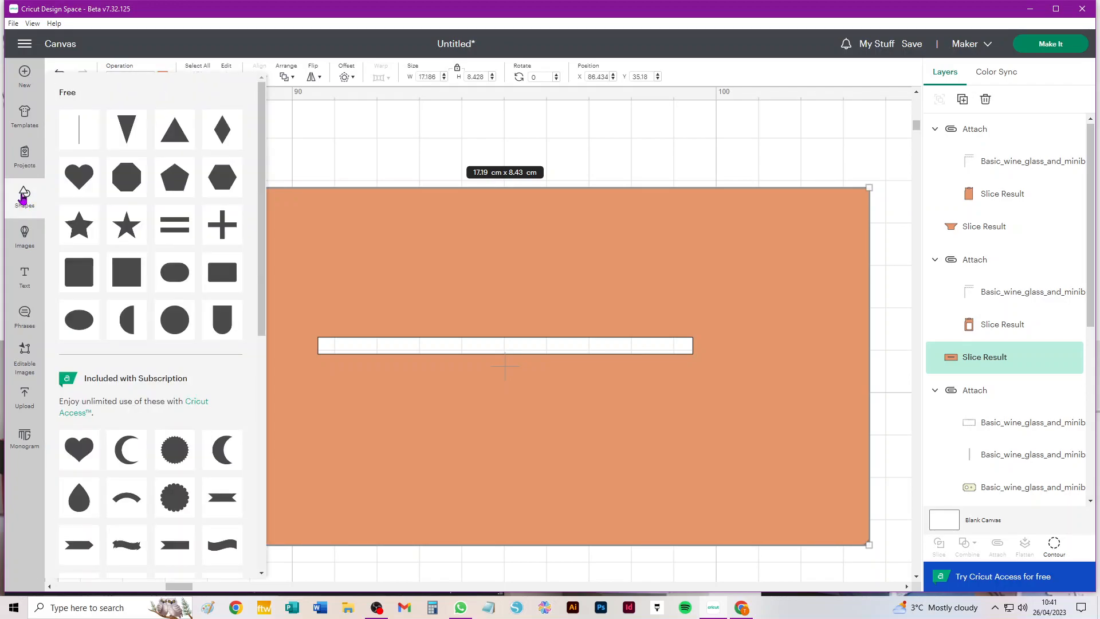
scroll(137, 408, "down", 10)
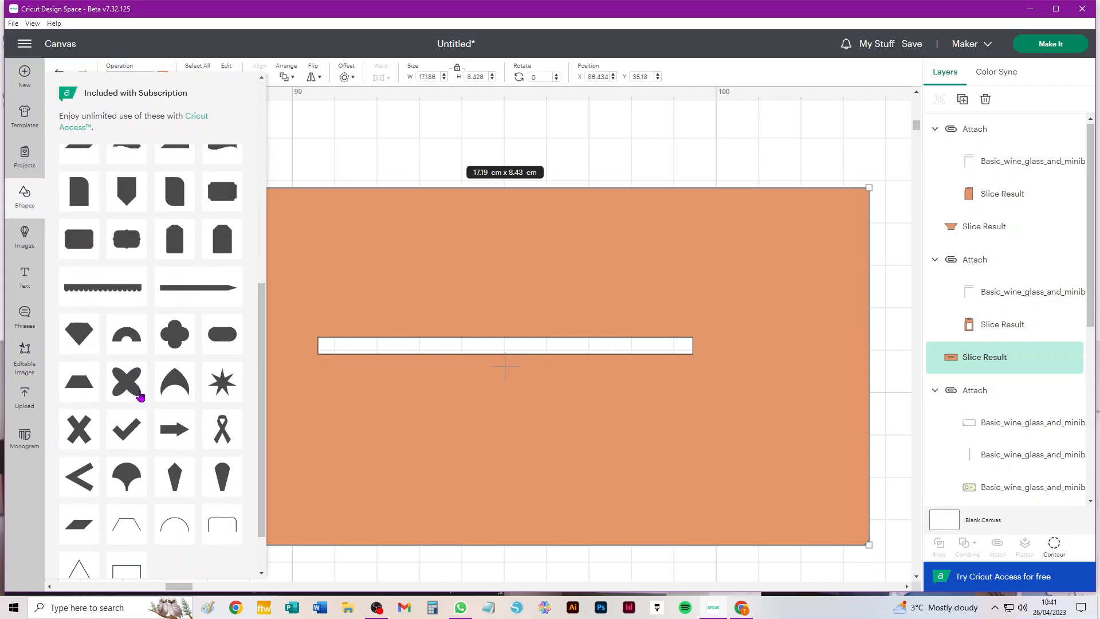
scroll(141, 279, "down", 1)
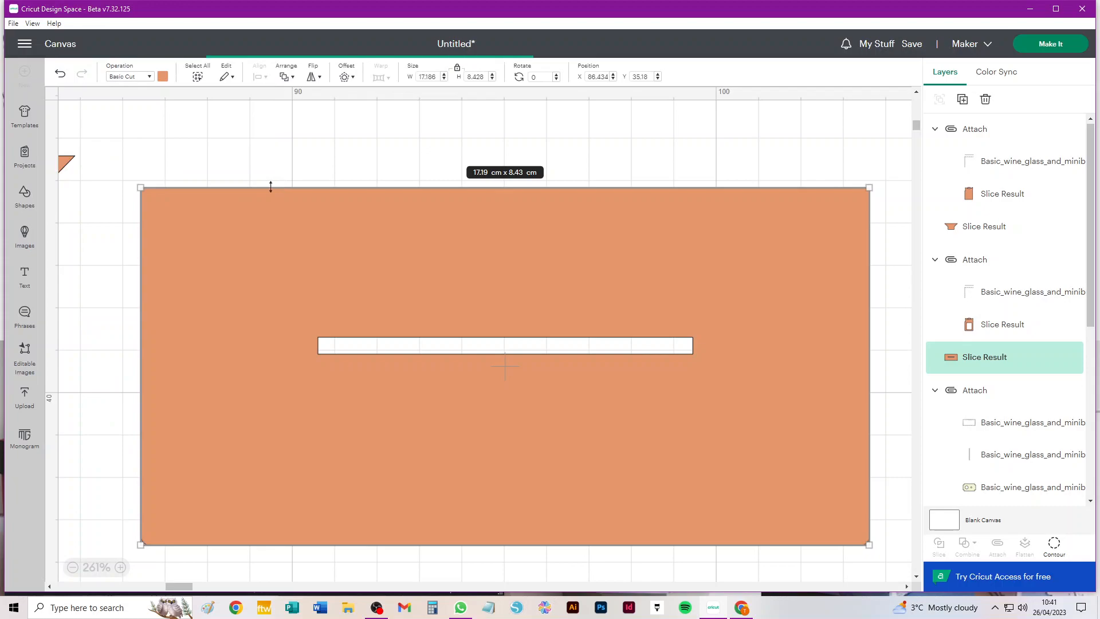
key("ctrl+v")
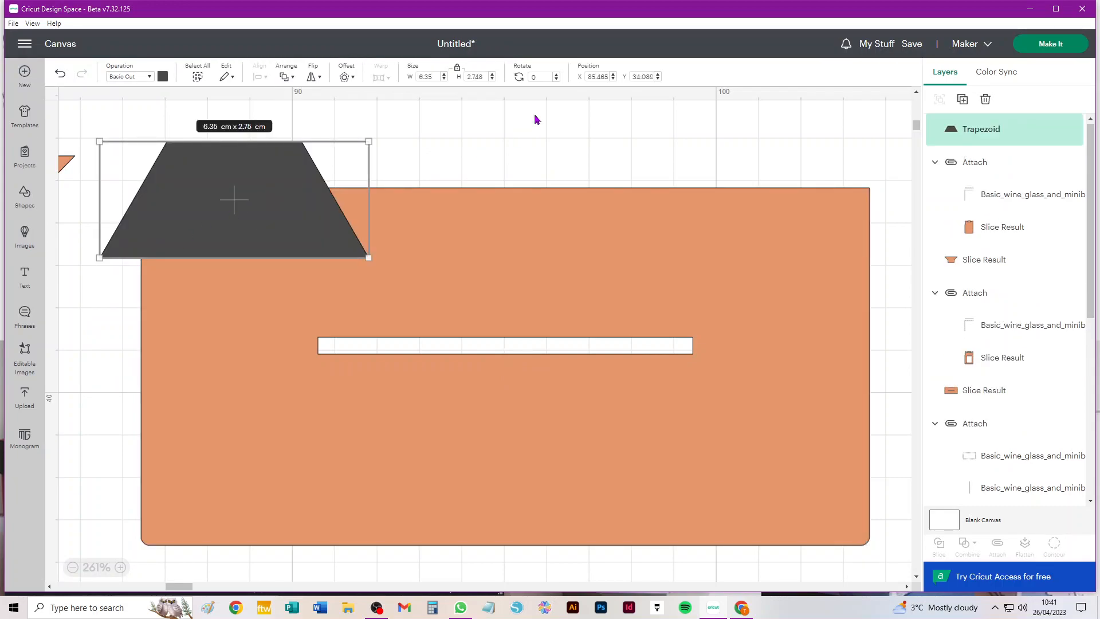
left_click_drag(252, 169, 348, 253)
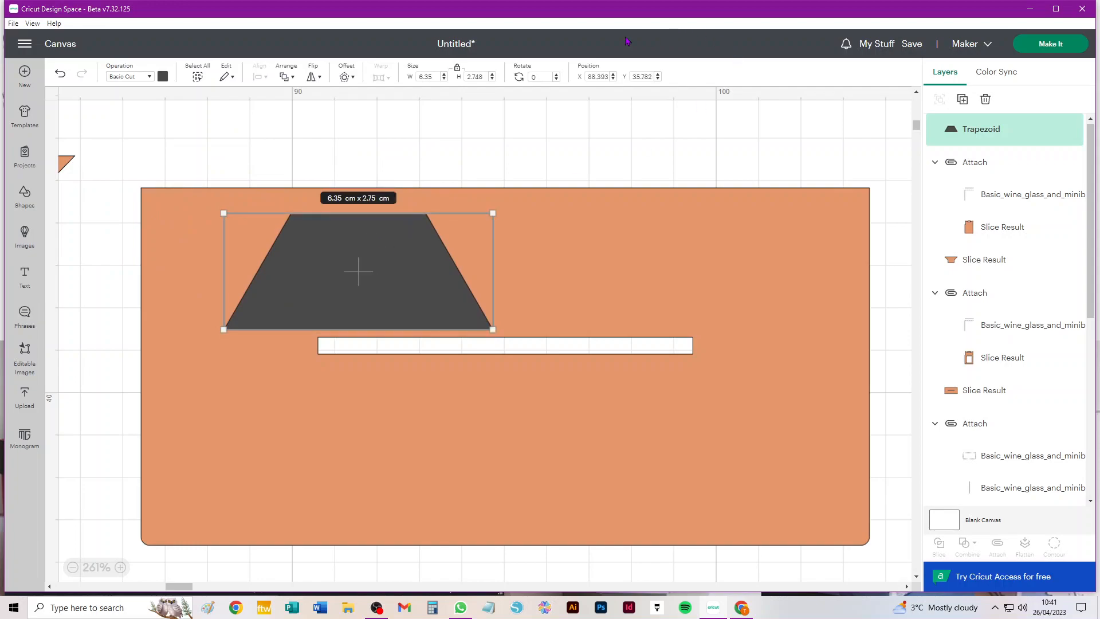
left_click(707, 274)
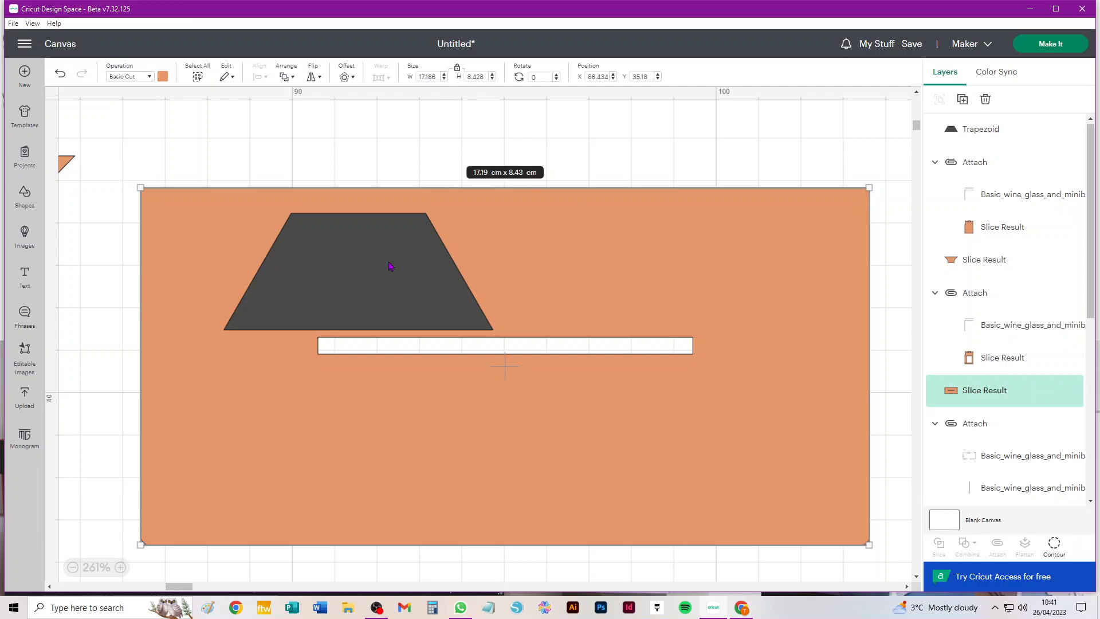
left_click(316, 129)
left_click(317, 264)
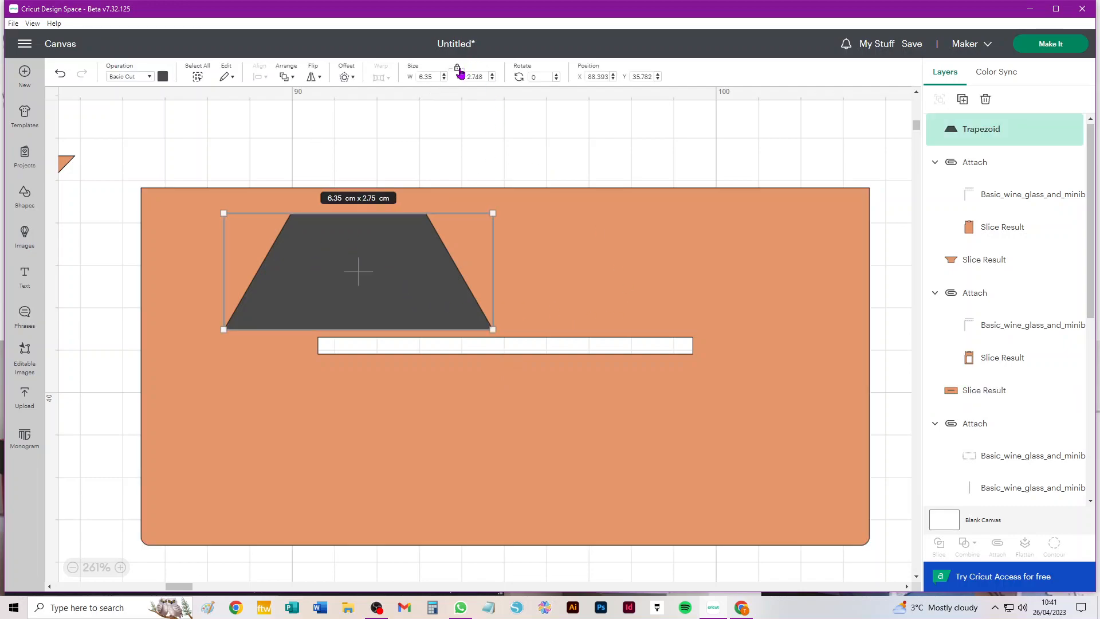
- Try resizing the trapezoid to 17.186 × 1.2 cm with unlocked proportions and placing it along the slotted flap's upper edge
type("17.186")
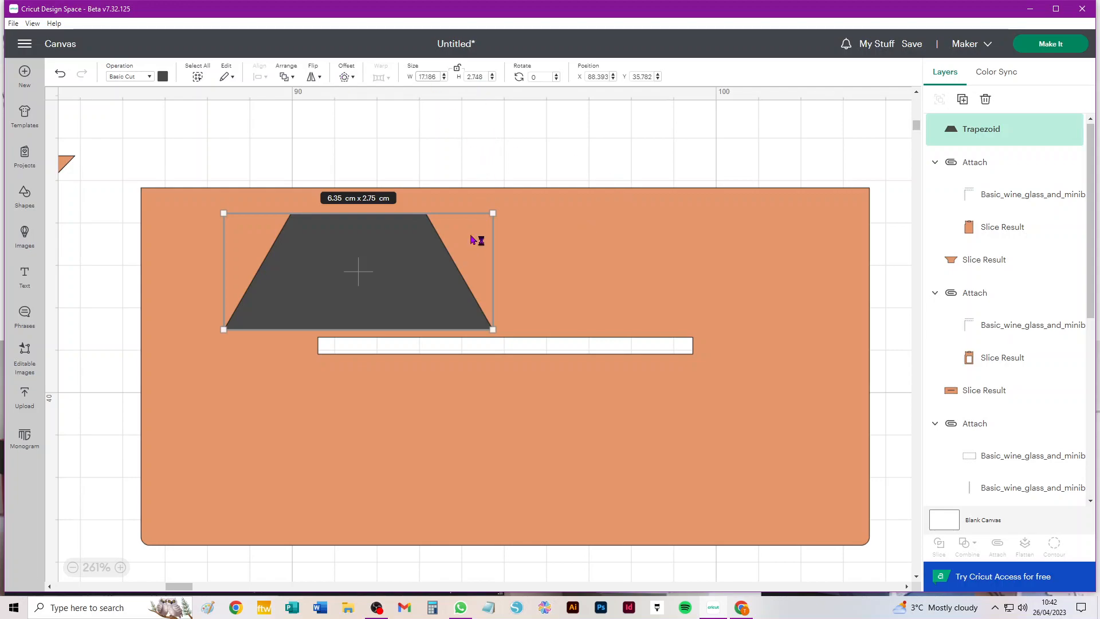
left_click(477, 76)
type("1.2")
key("Return")
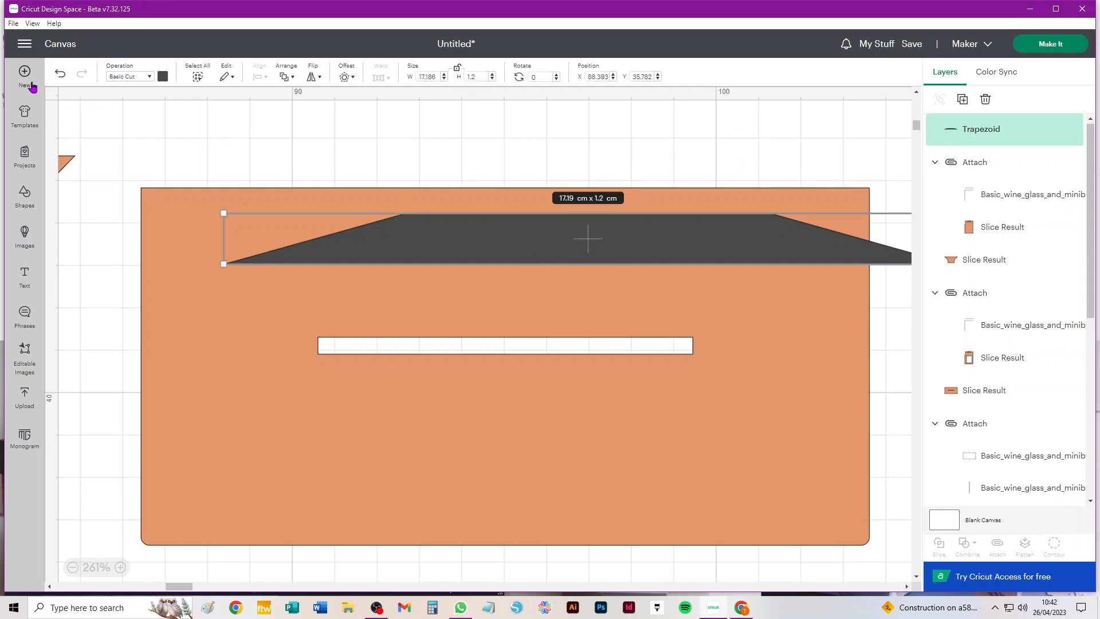
left_click(225, 167)
left_click_drag(454, 249, 371, 174)
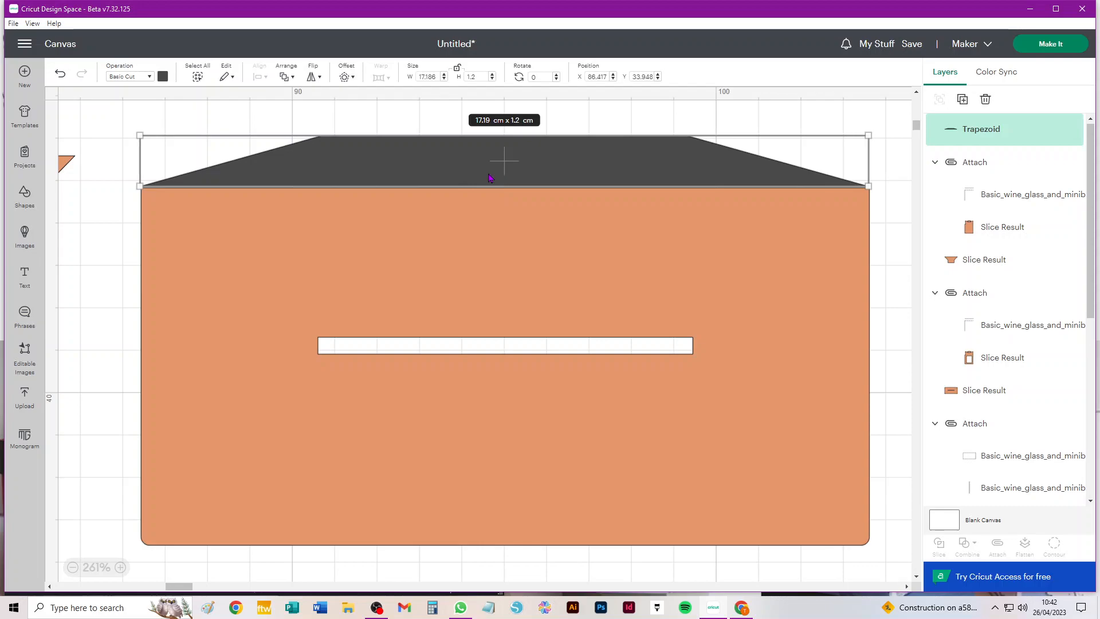
- Delete the trapezoid and add a square overlapping the slotted flap's upper edge at about X 87.2, Y 32.9 cm
key("Delete")
scroll(336, 227, "up", 3)
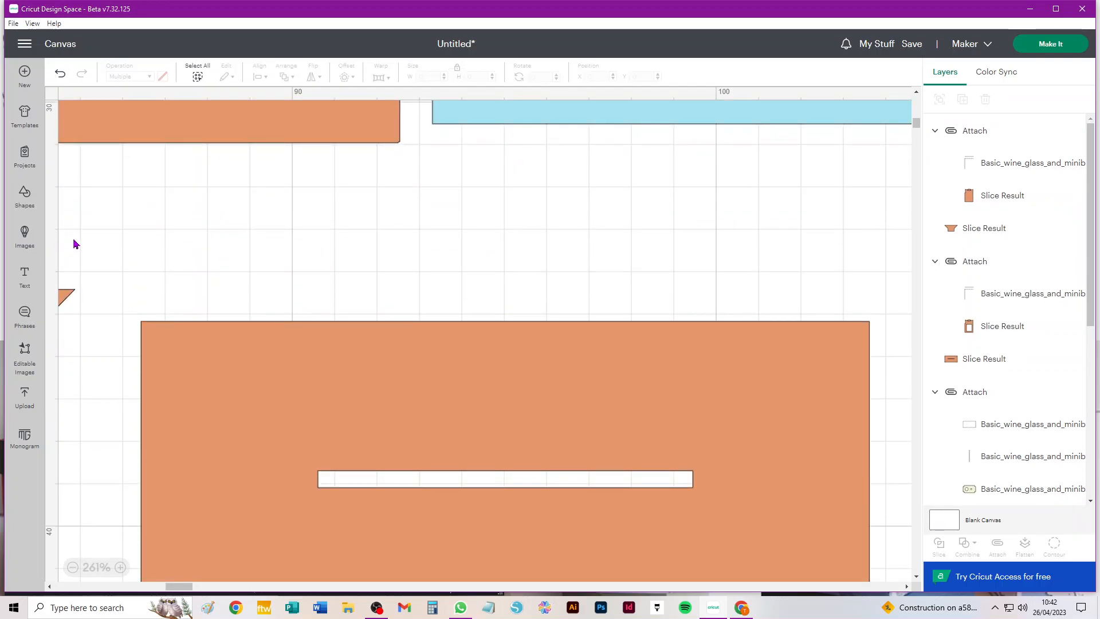
left_click(25, 194)
left_click(124, 267)
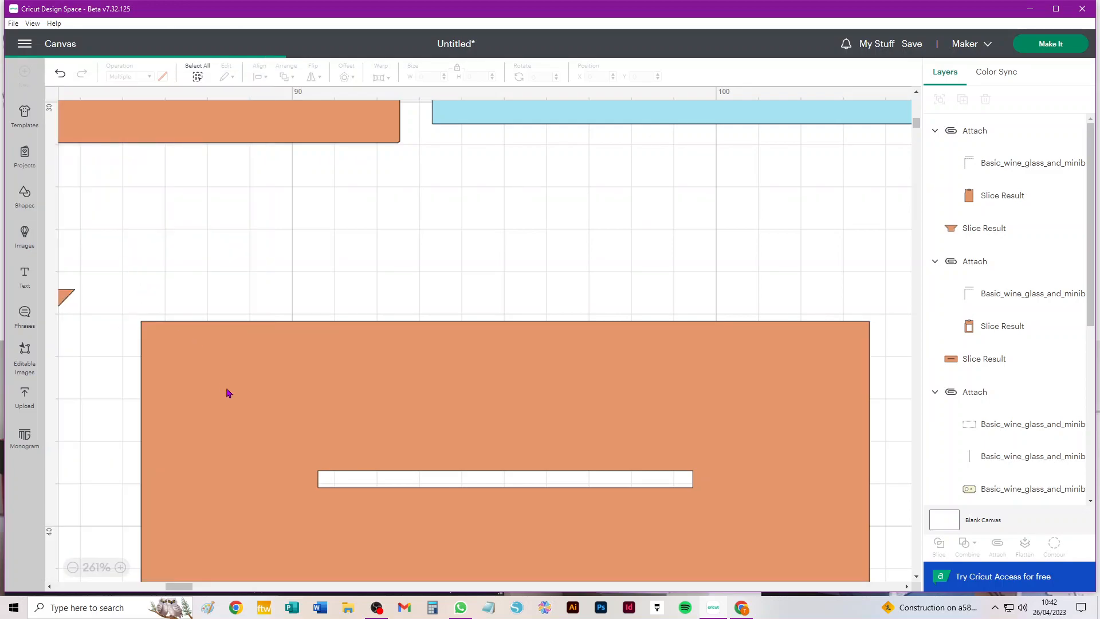
left_click_drag(175, 210, 250, 293)
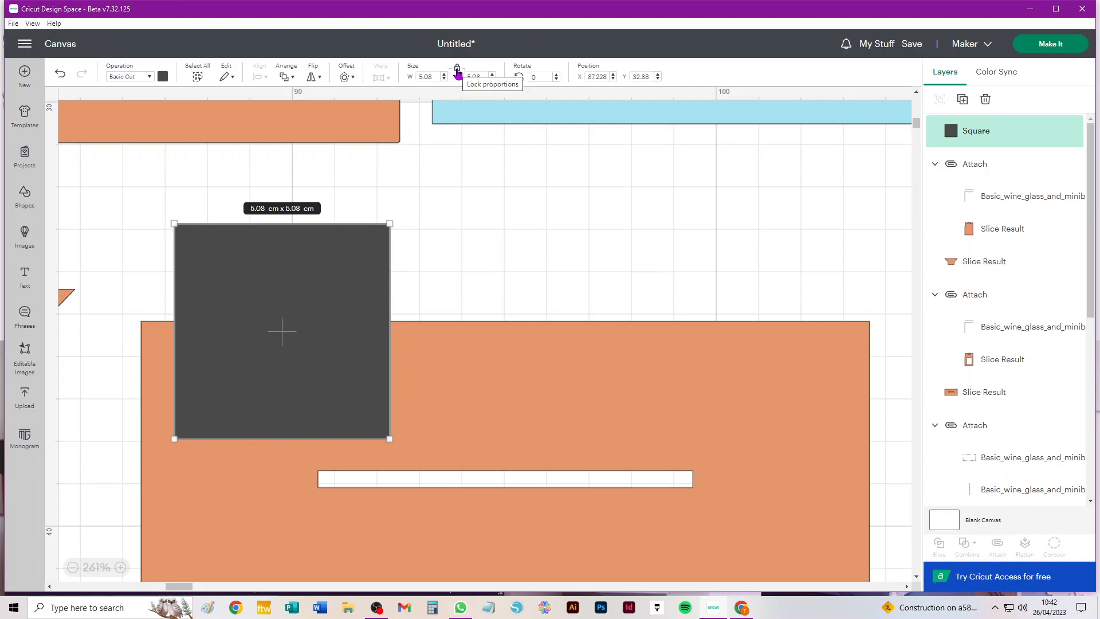
- Unlock the square's proportions and resize it to the slotted flap's width of 17.186 cm and a height of 1.2 cm
left_click(491, 269)
left_click(631, 349)
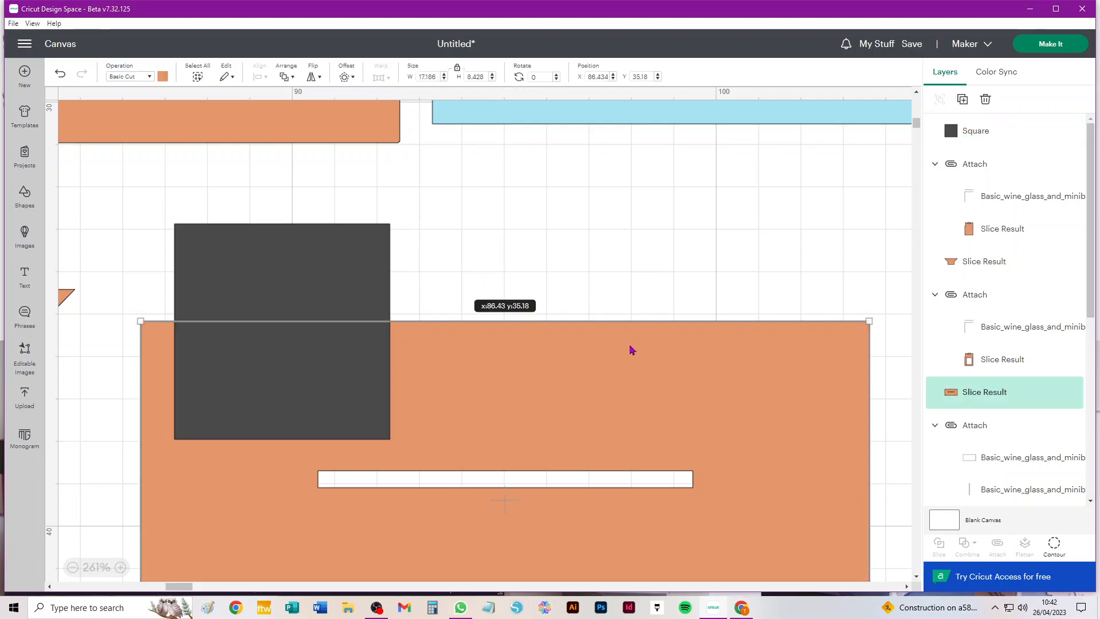
left_click(520, 221)
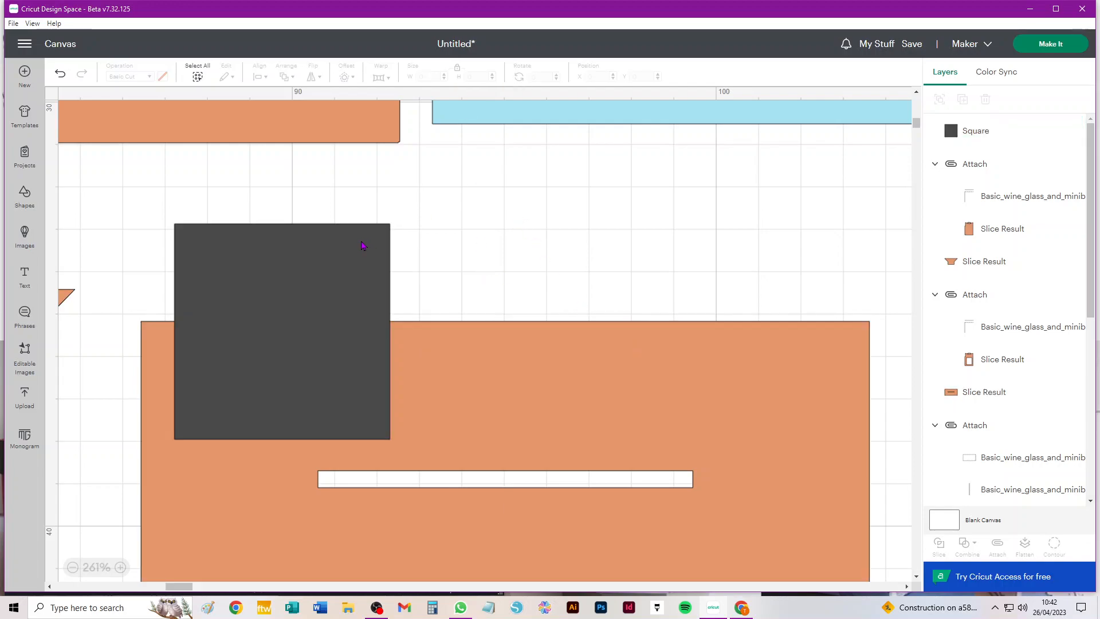
left_click(363, 245)
type("17.18")
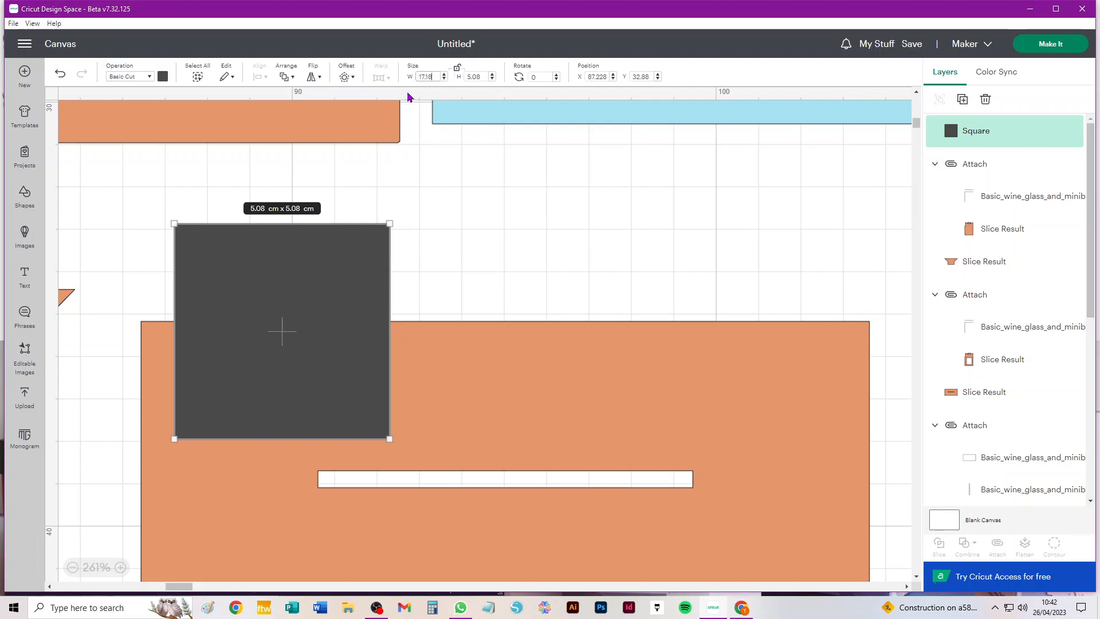
key("Tab")
type("1")
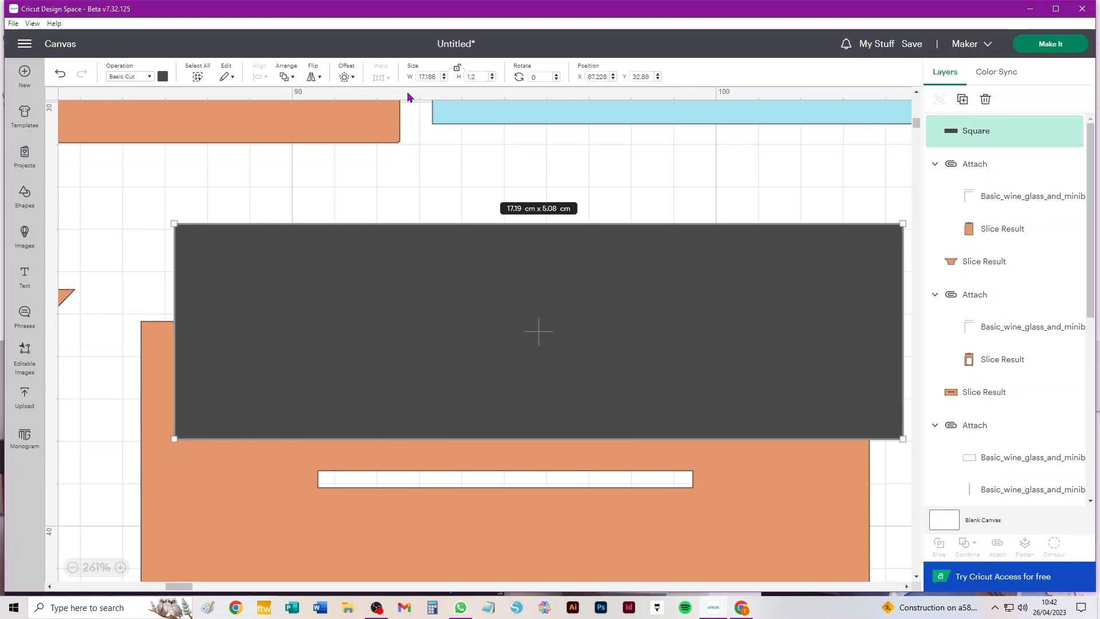
type(".2")
key("Return")
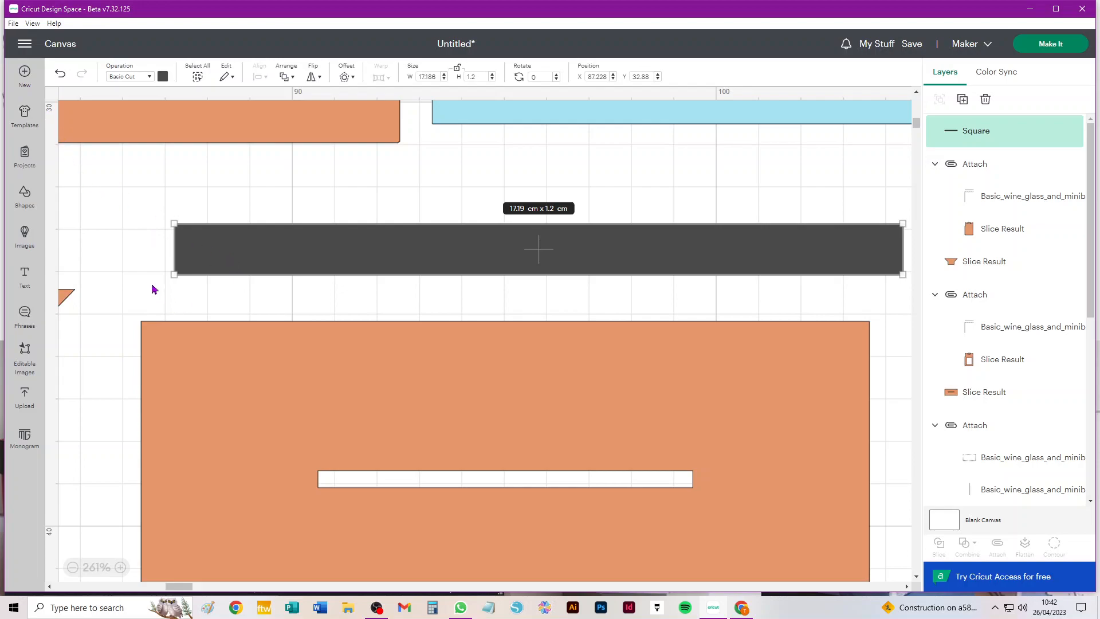
- Move the dark strip just above the slotted flap and center the two horizontally
left_click(171, 285)
left_click_drag(351, 266, 314, 305)
left_click_drag(110, 300, 164, 340)
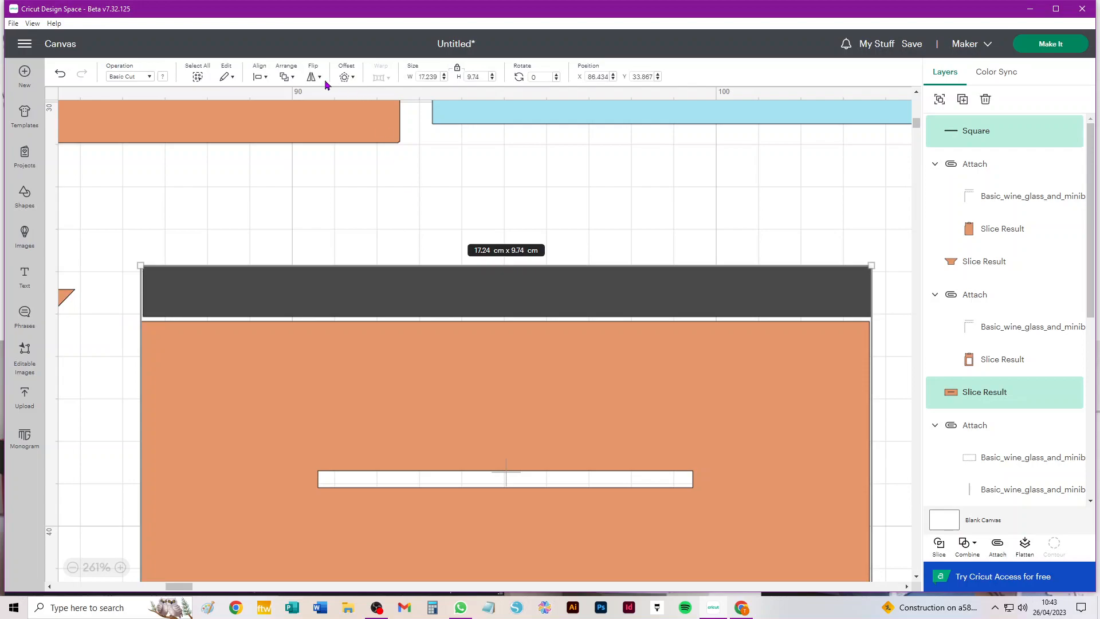
left_click(259, 76)
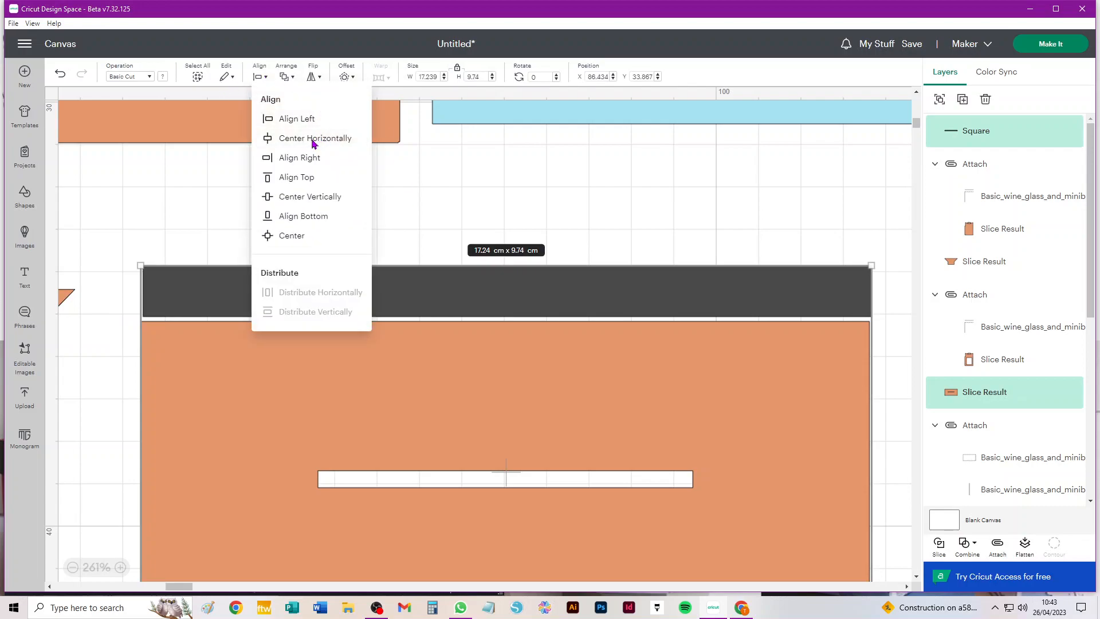
left_click(314, 140)
left_click(318, 216)
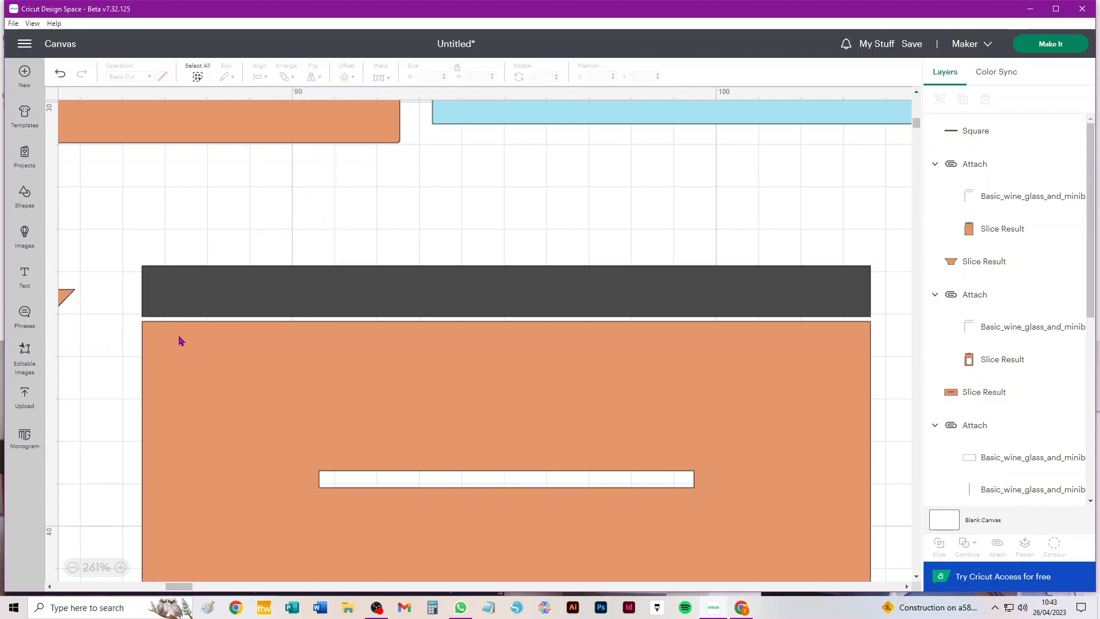
- Nudge the dark strip down until it meets the slotted flap's upper edge, at about Y 34 cm
scroll(178, 341, "up", 2)
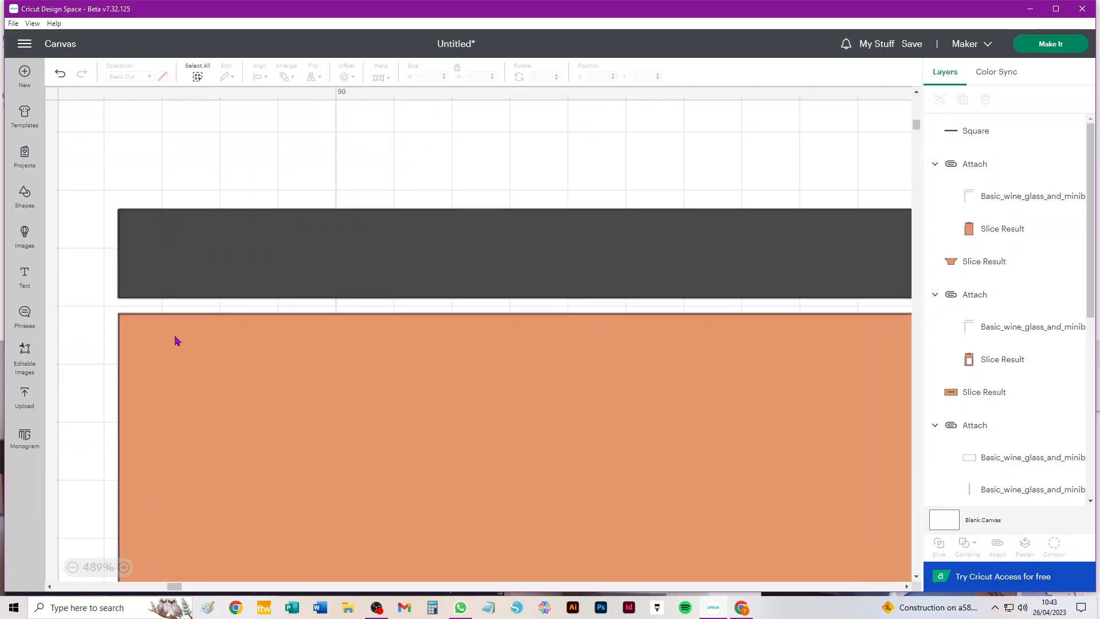
left_click(201, 271)
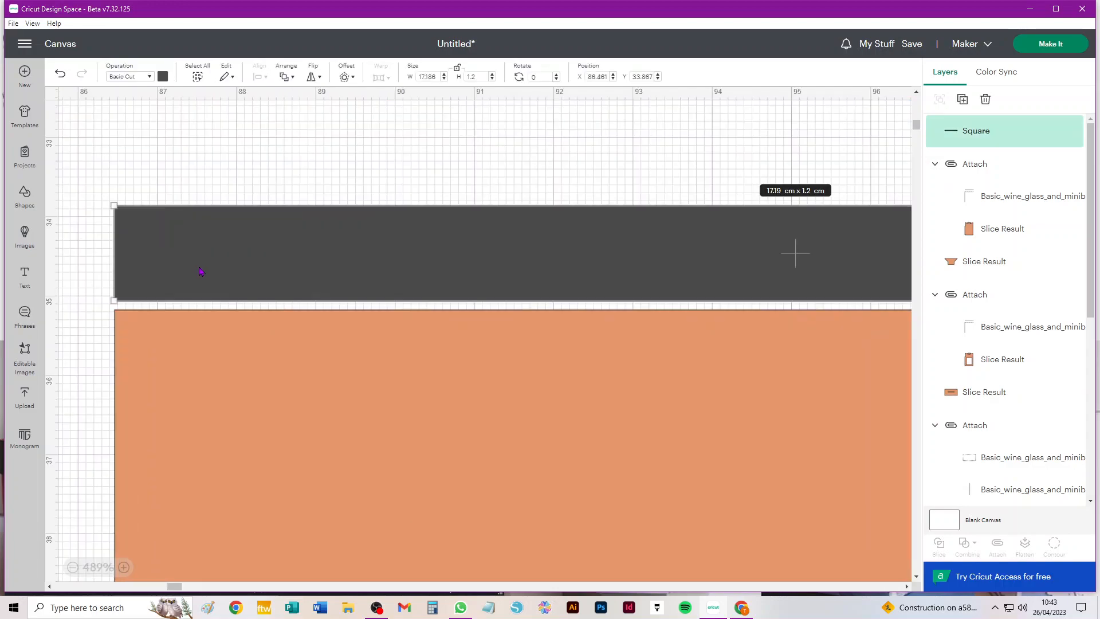
key("Down")
key("Down")
key("Down")
key("Down")
key("Down")
key("Down")
key("Down")
key("Down")
key("Down")
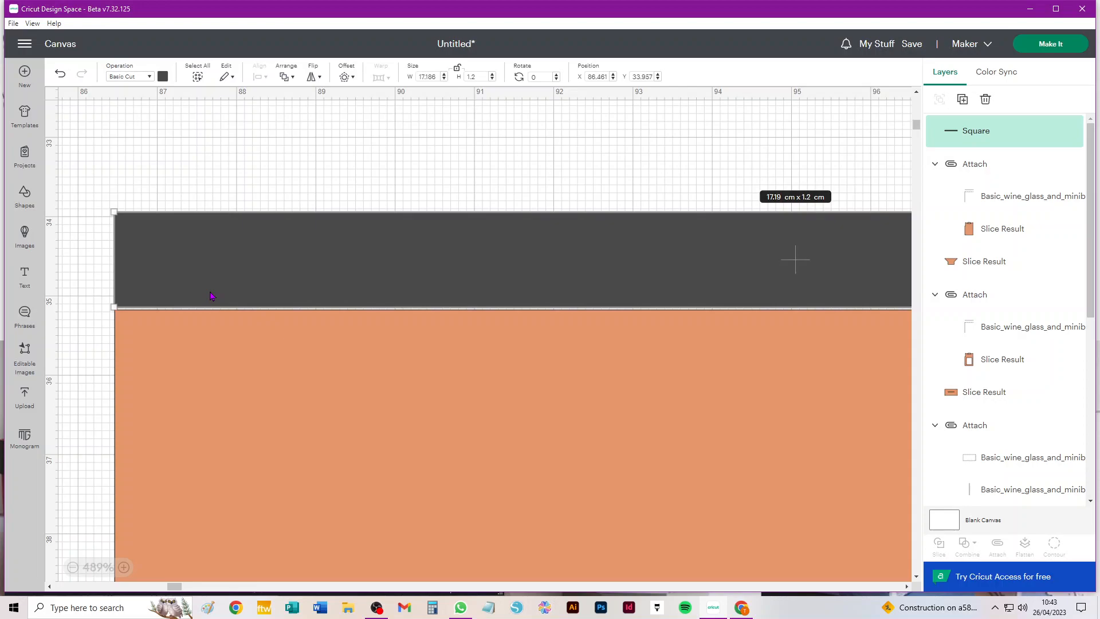
key("Down")
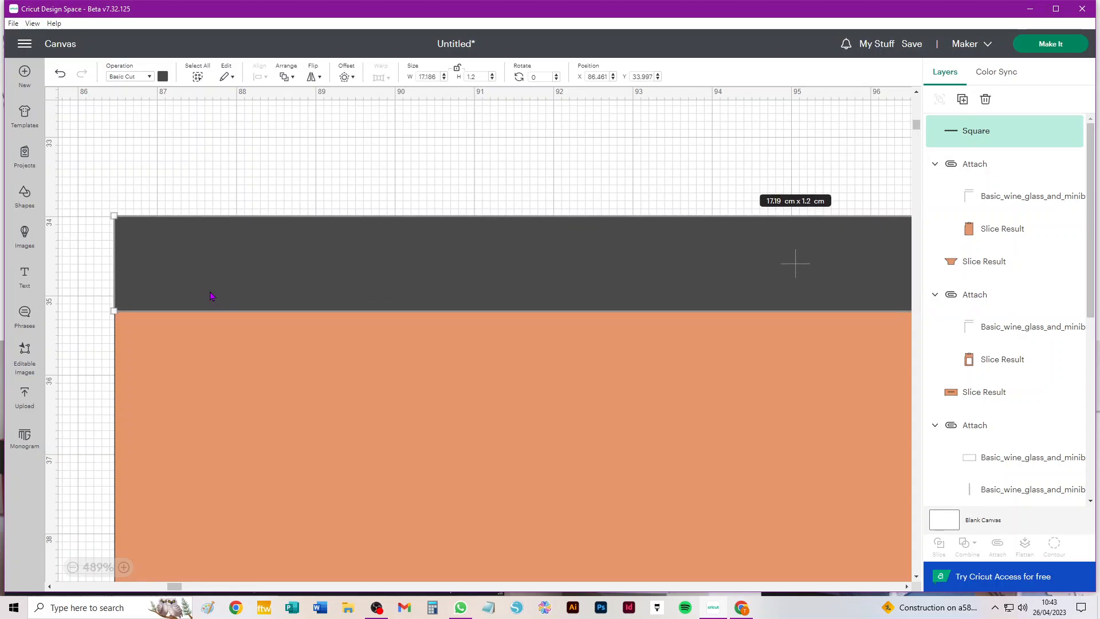
left_click(240, 194)
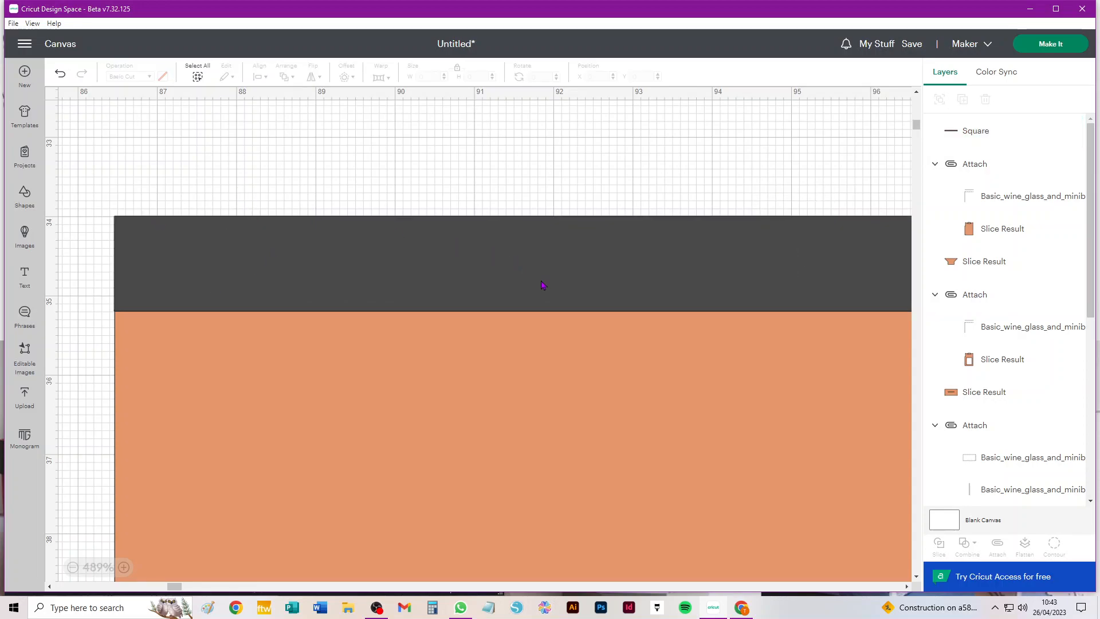
- Add a score line, rotate it 90 degrees, and place it above the dark strip at about X 91.8, Y 32.8 cm
scroll(542, 284, "down", 5)
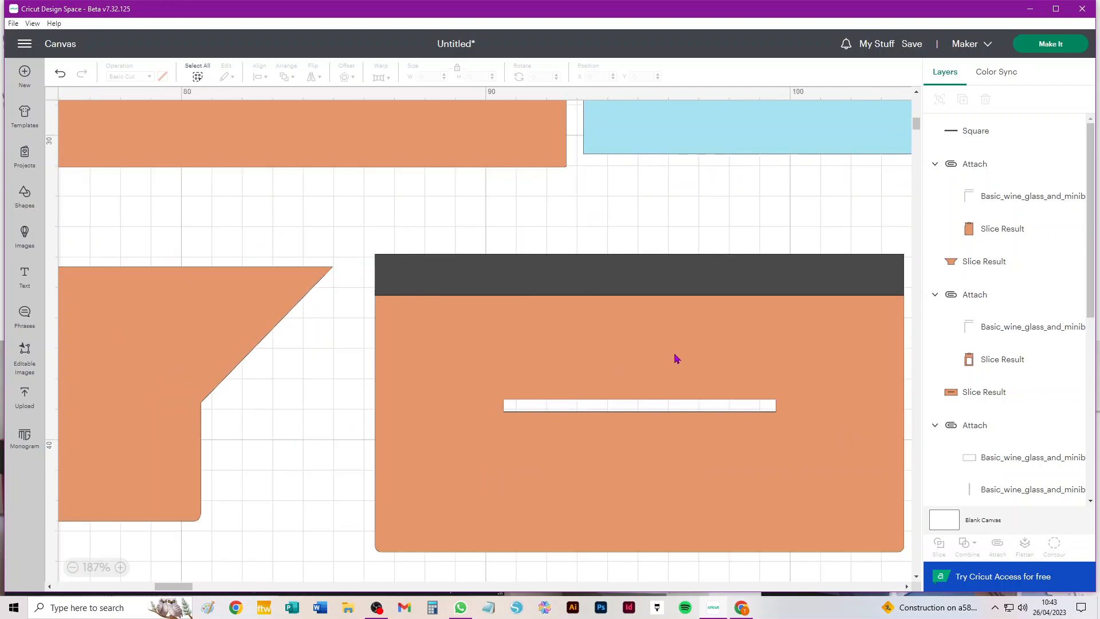
left_click(677, 358)
scroll(585, 344, "right", 3)
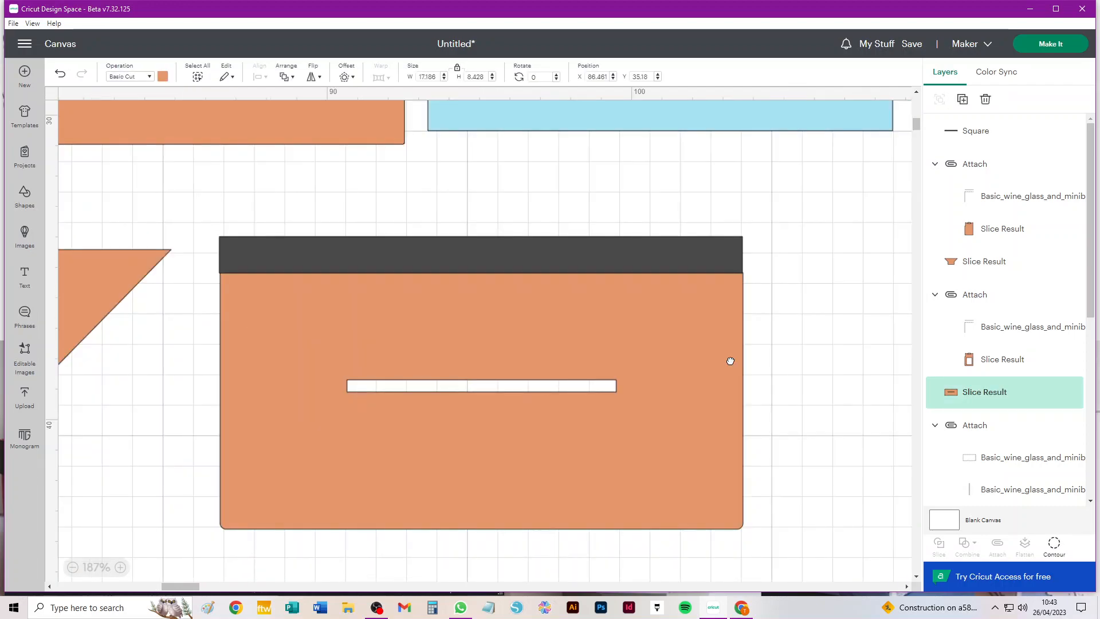
scroll(716, 361, "right", 2)
left_click(815, 302)
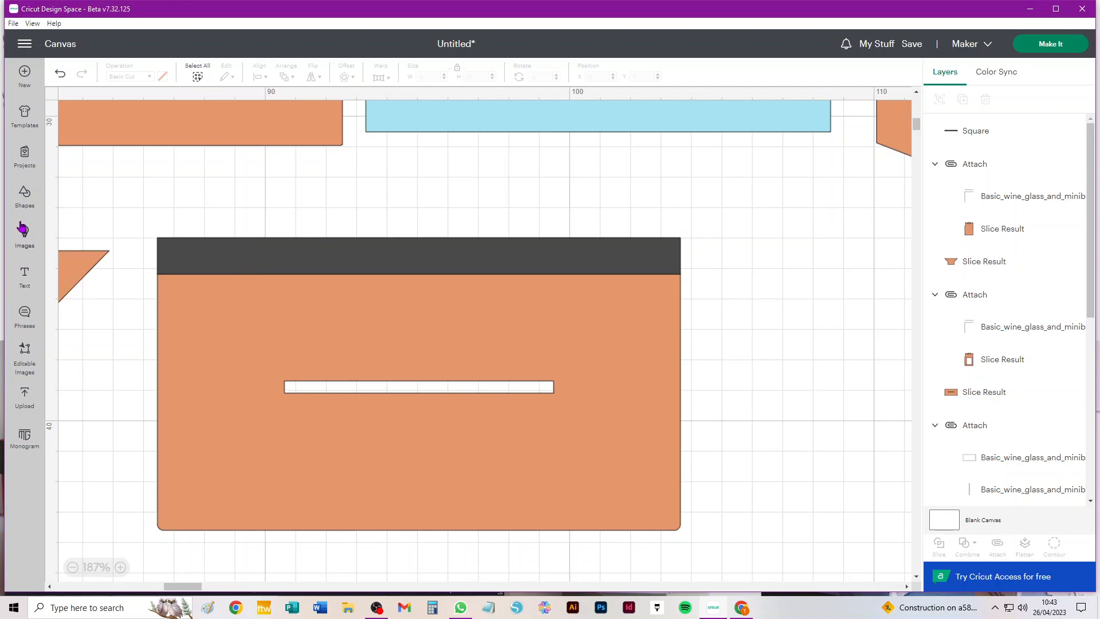
left_click(23, 196)
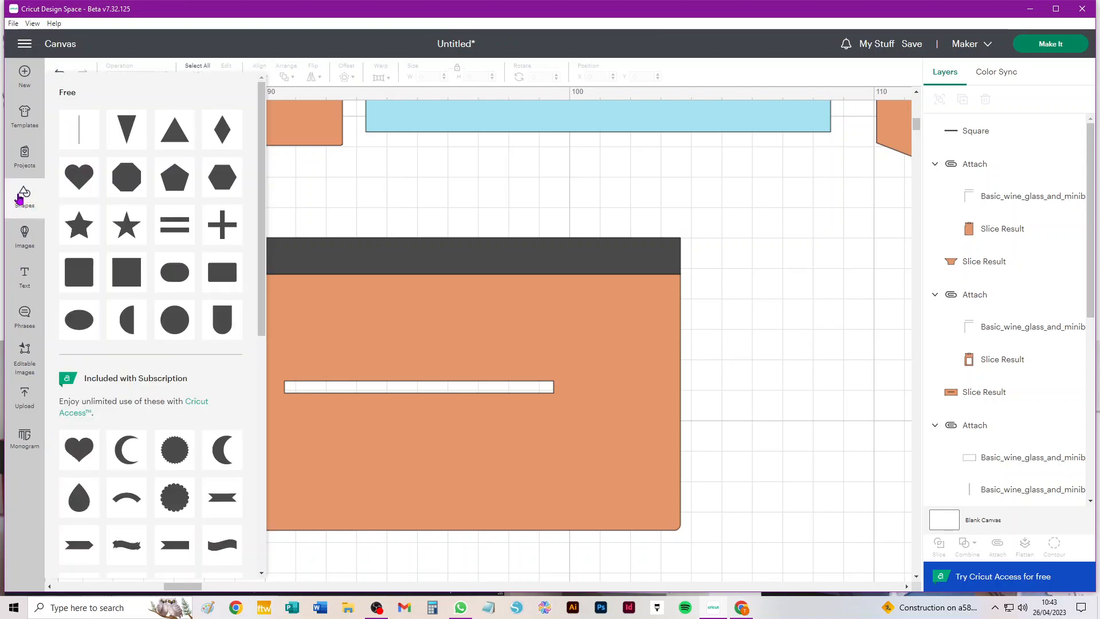
left_click(79, 135)
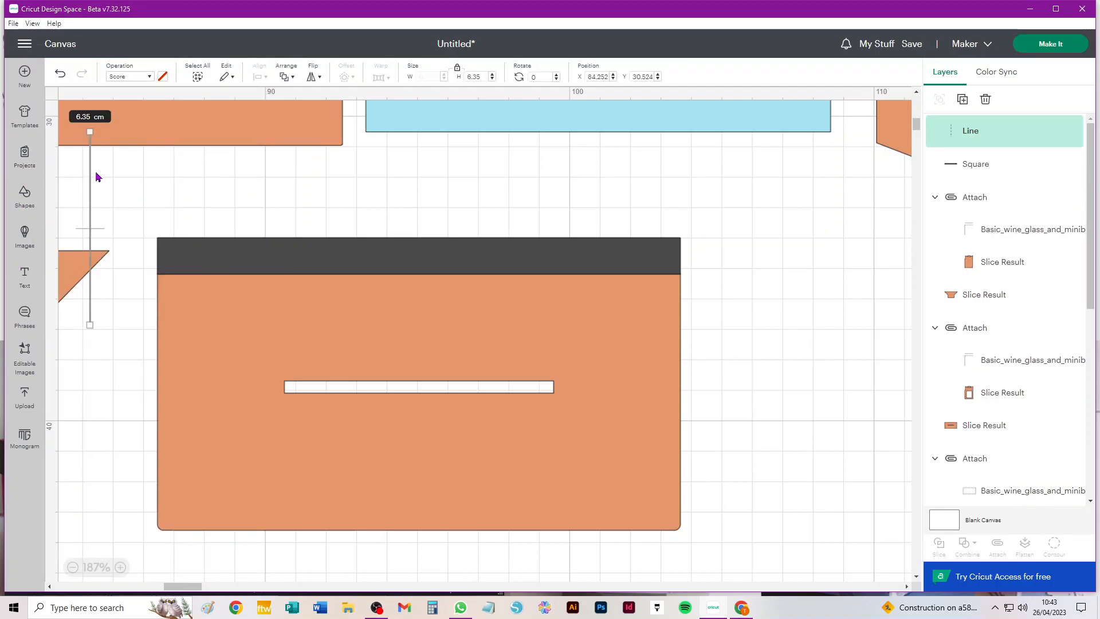
left_click_drag(90, 178, 133, 267)
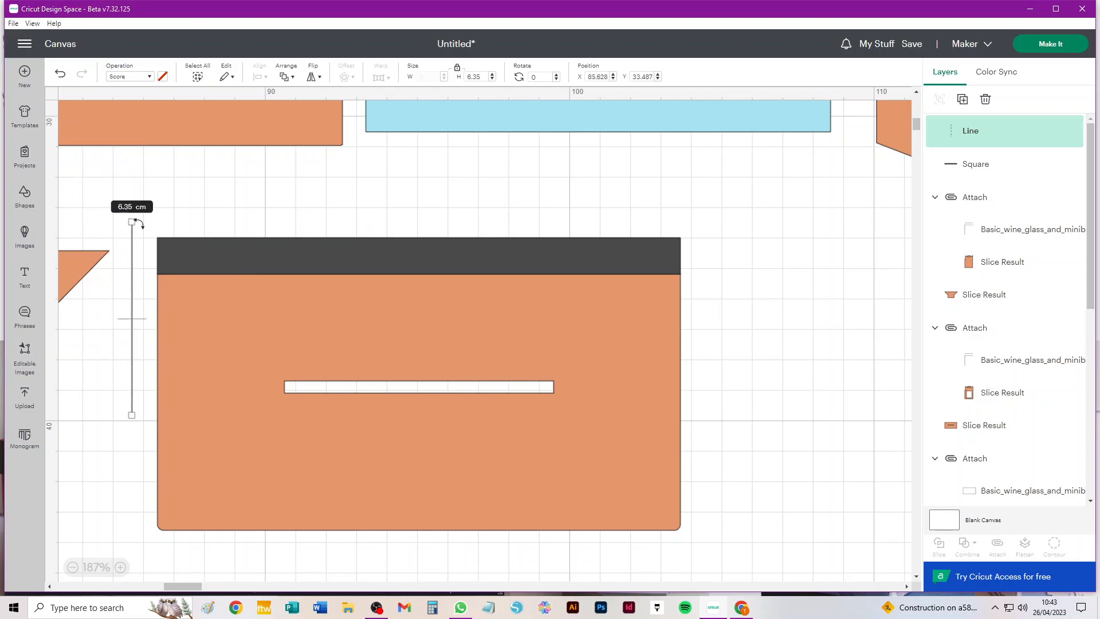
left_click_drag(132, 222, 247, 334)
left_click_drag(144, 324, 404, 207)
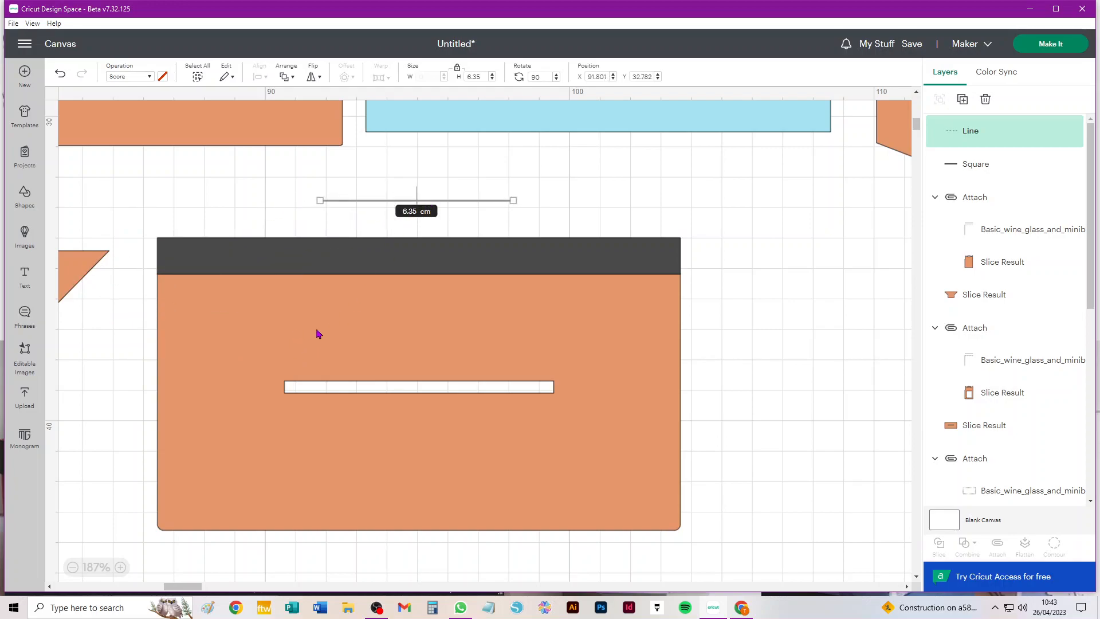
- Set the horizontal score line's length to 17.186 cm
left_click(475, 77)
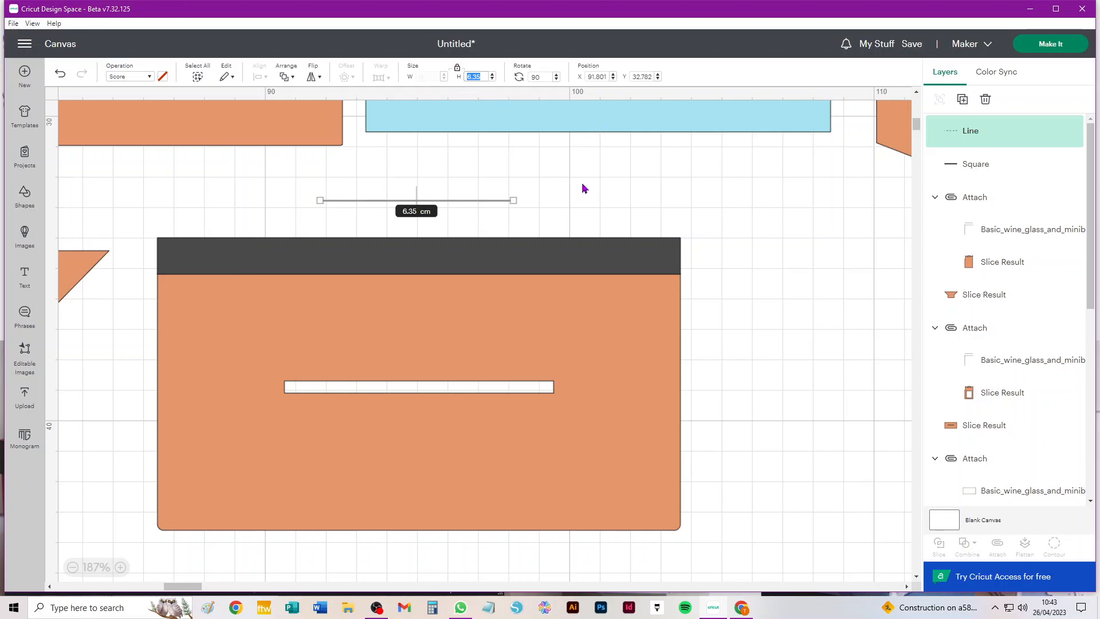
type("17.186")
key("Return")
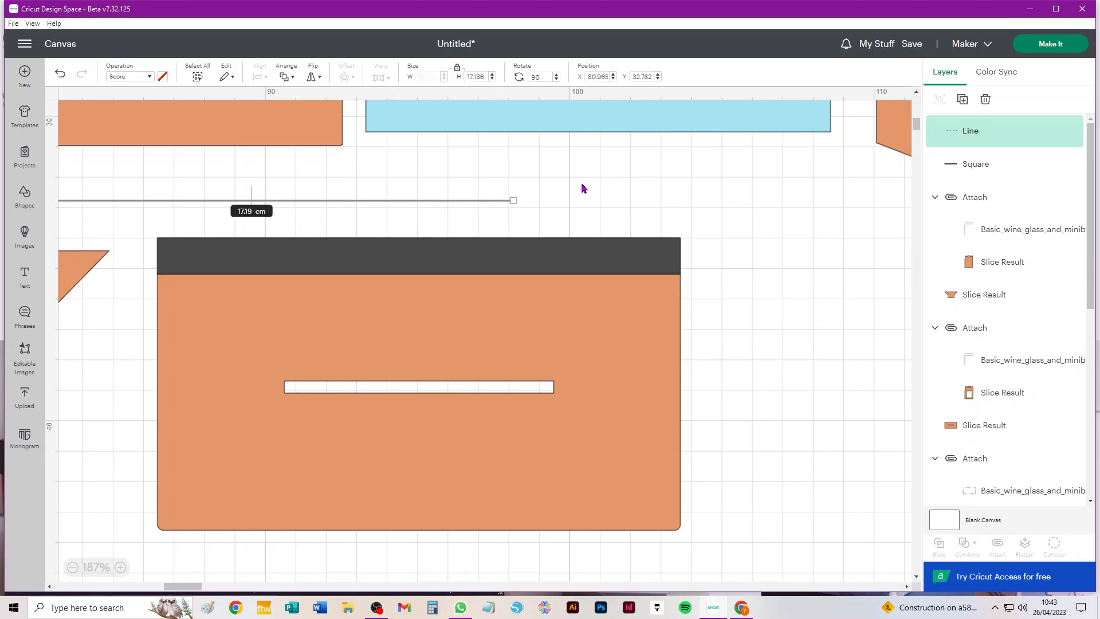
- Place the score line over the slotted flap, then align it to the flap's top edge and center both horizontally
left_click_drag(103, 204, 295, 227)
left_click_drag(133, 332, 203, 263)
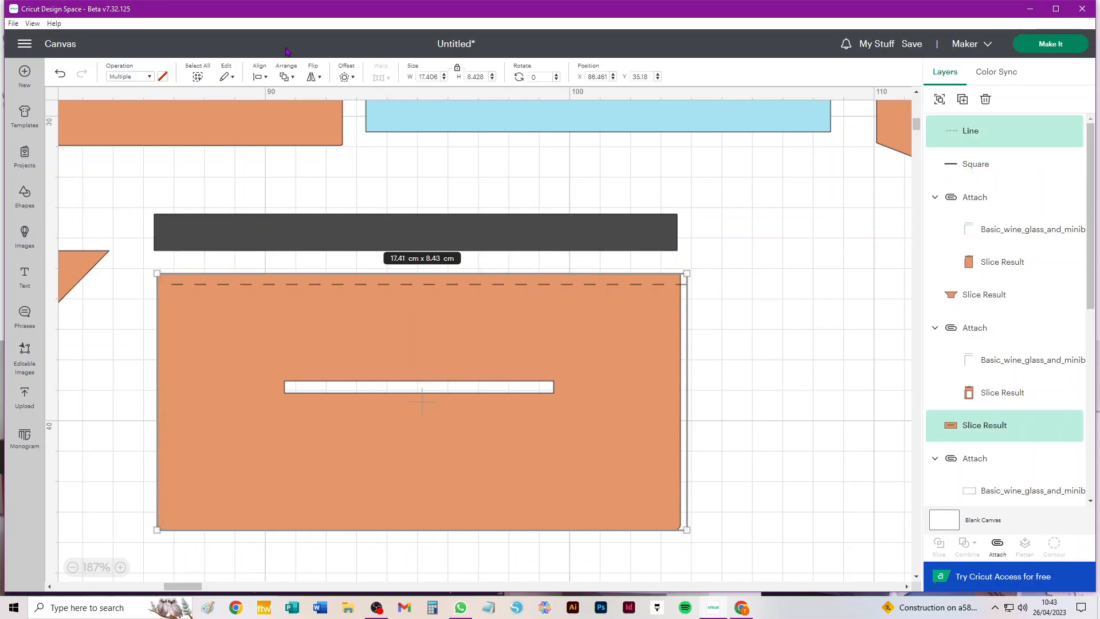
left_click(263, 78)
left_click(296, 179)
left_click(263, 79)
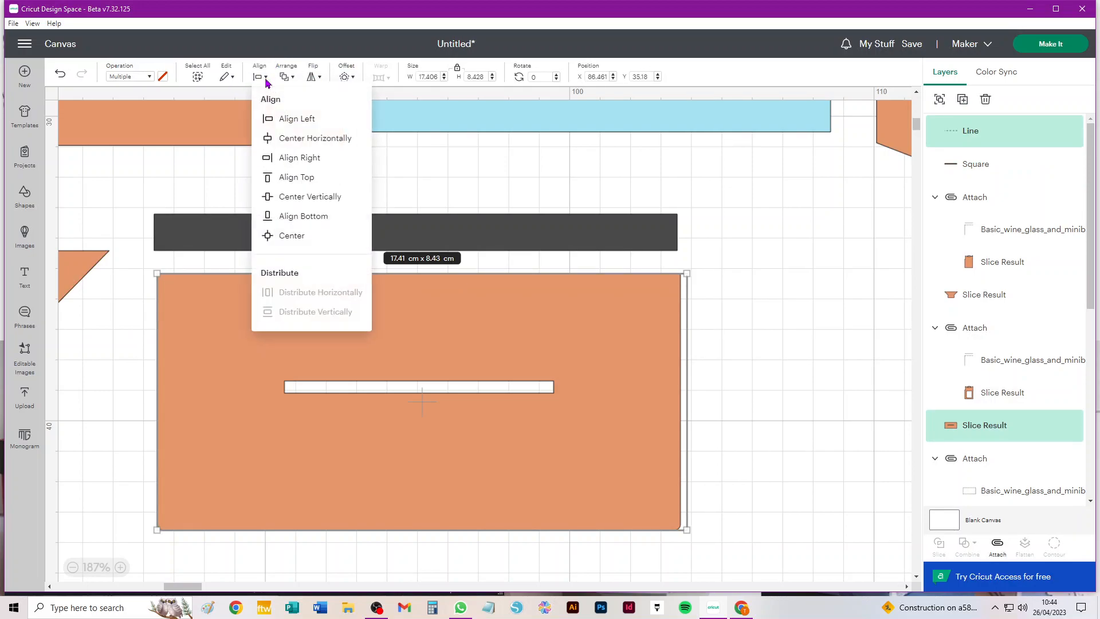
left_click(302, 139)
left_click(779, 374)
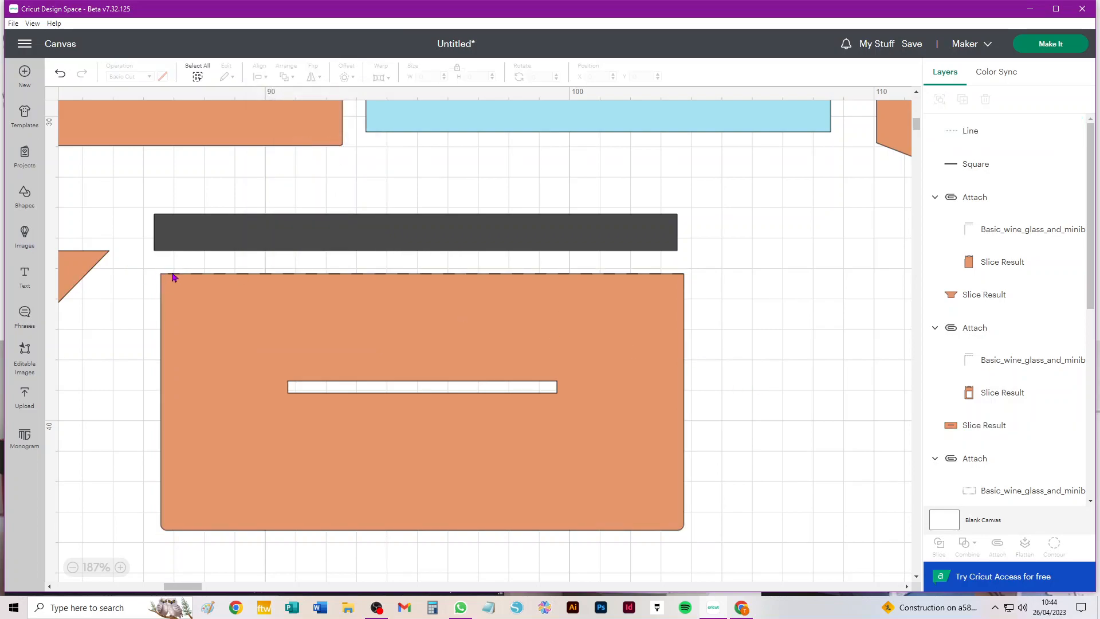
- Move the dark strip back against the slotted flap's scored upper edge and center strip, score line and flap horizontally
scroll(172, 277, "up", 5)
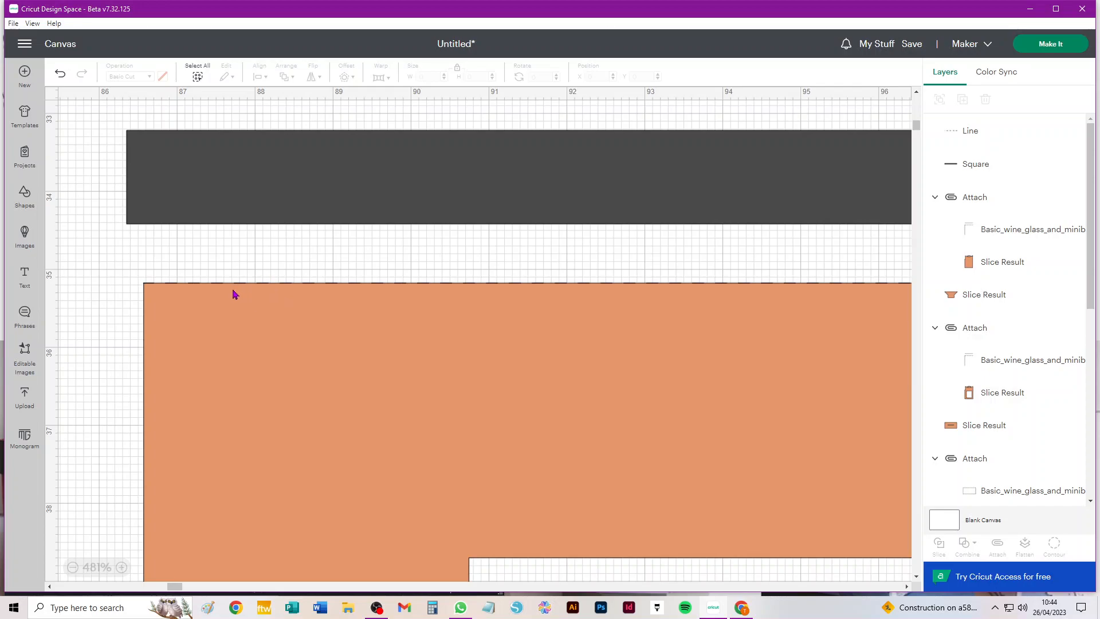
left_click_drag(135, 200, 154, 253)
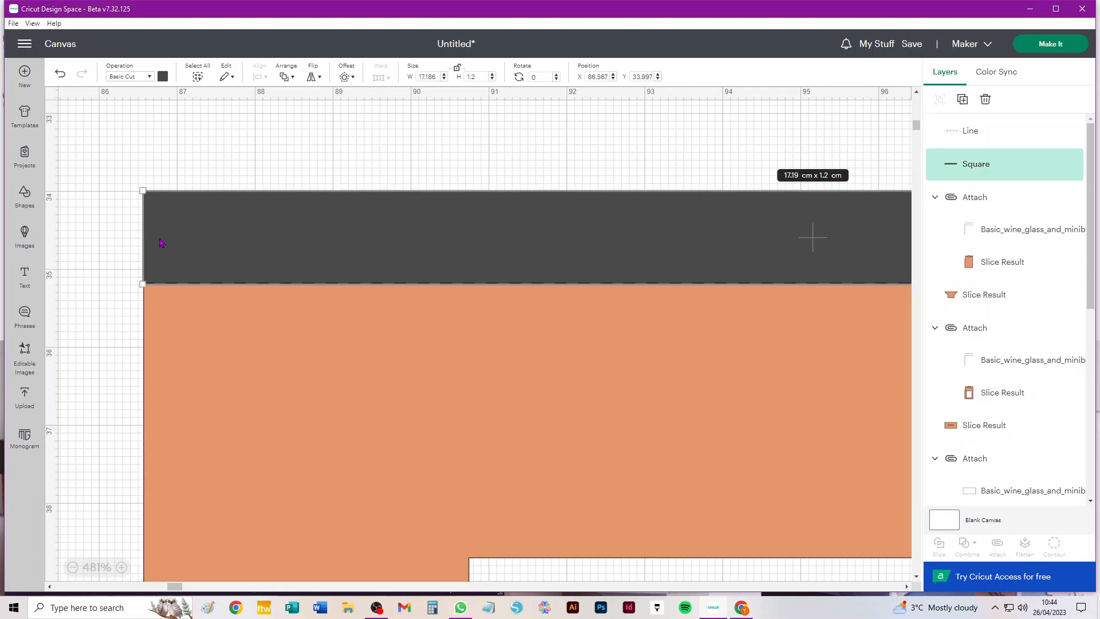
left_click_drag(100, 149, 303, 355)
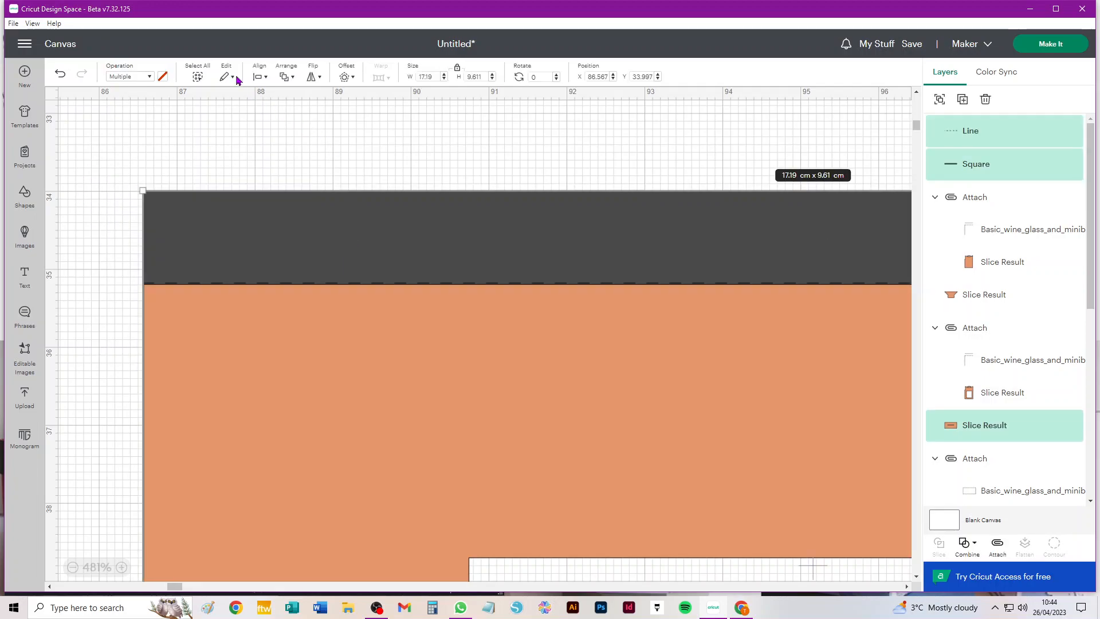
left_click(263, 80)
left_click(305, 142)
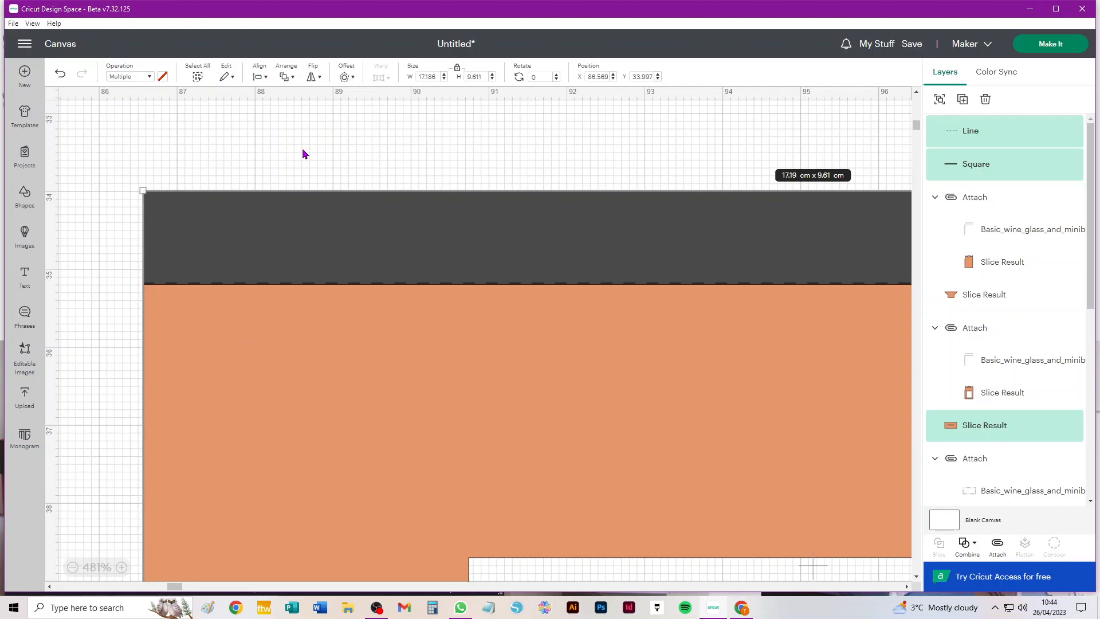
- Try to weld the dark strip to the slotted flap, and undo the weld
left_click(302, 151)
left_click(301, 239)
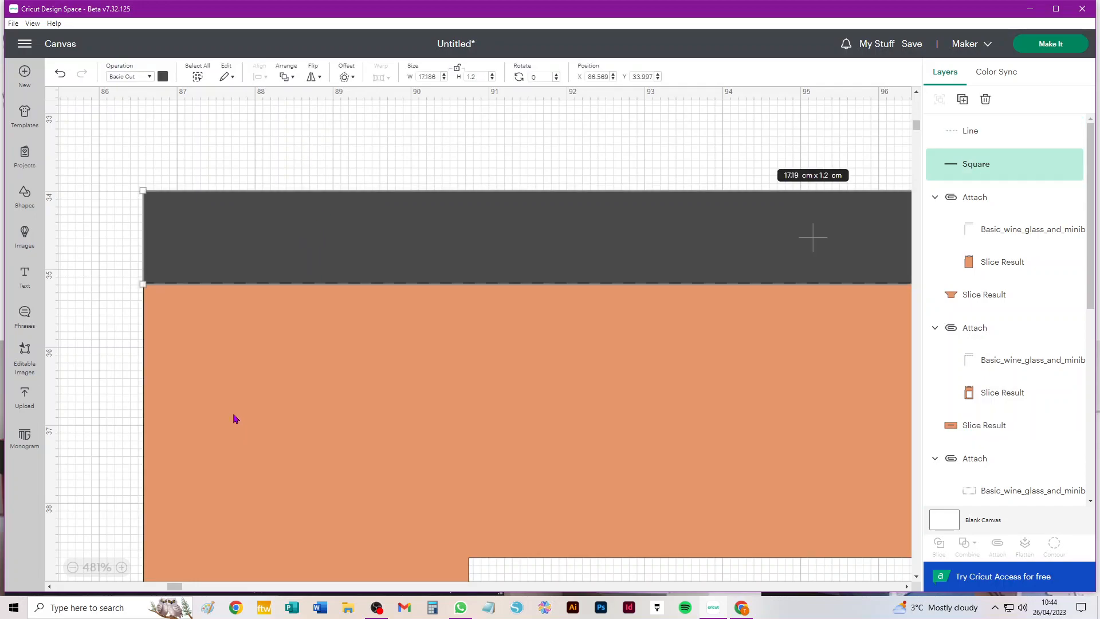
left_click(212, 415, "shift")
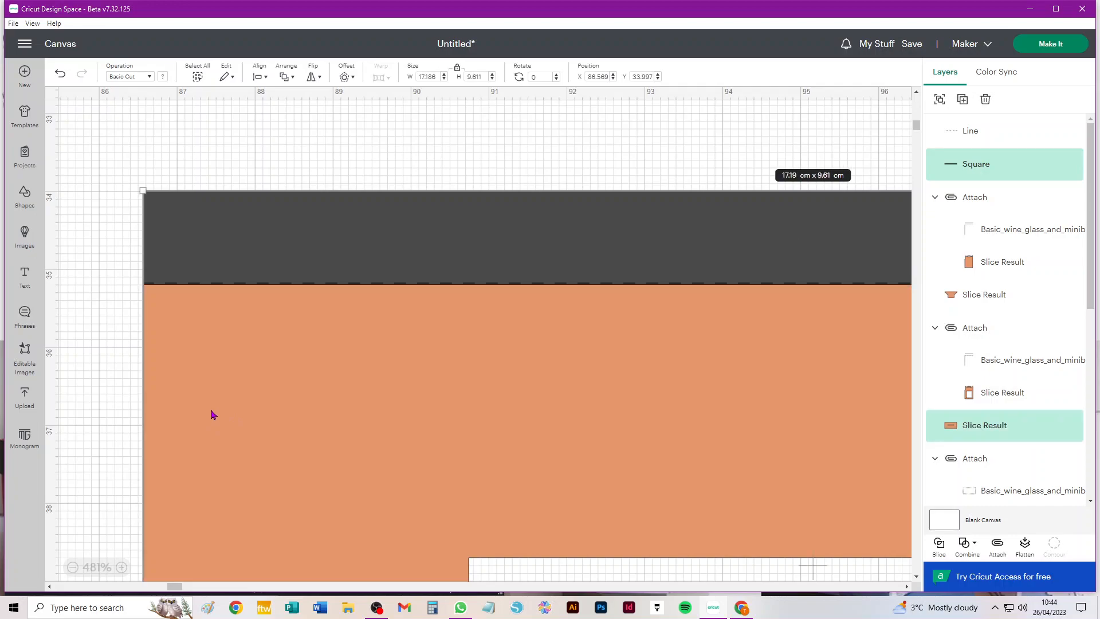
left_click(966, 545)
left_click(987, 422)
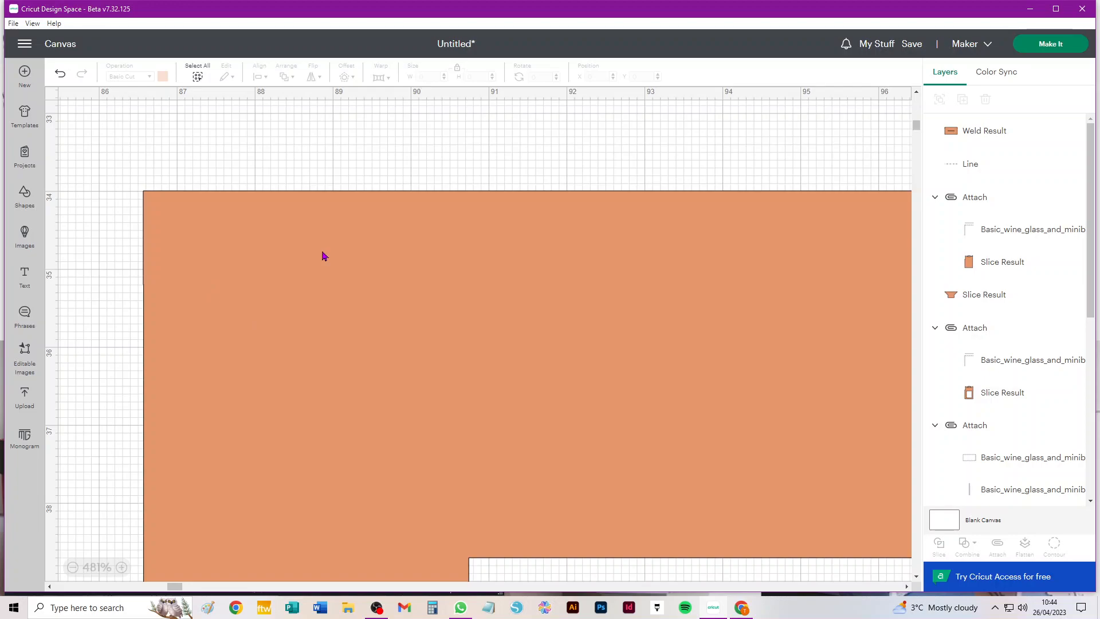
key("ctrl+z")
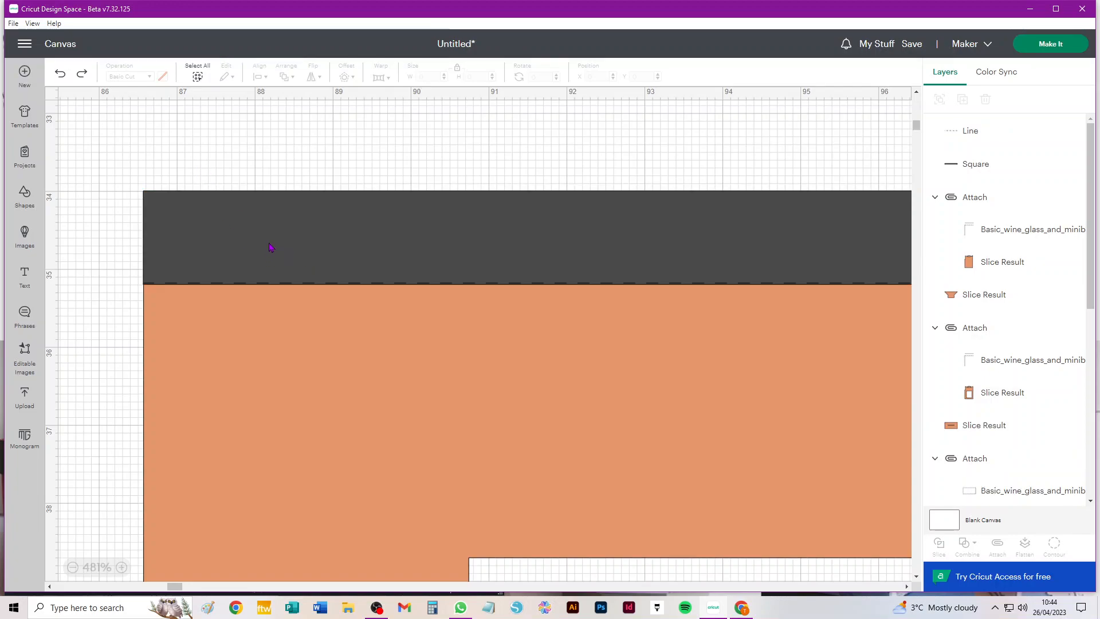
- Nudge the dark strip up to about Y 33.957 cm and try welding it to the slotted flap, undoing the weld and moves
left_click(270, 243)
key("Up")
key("Up")
key("Up")
key("Up")
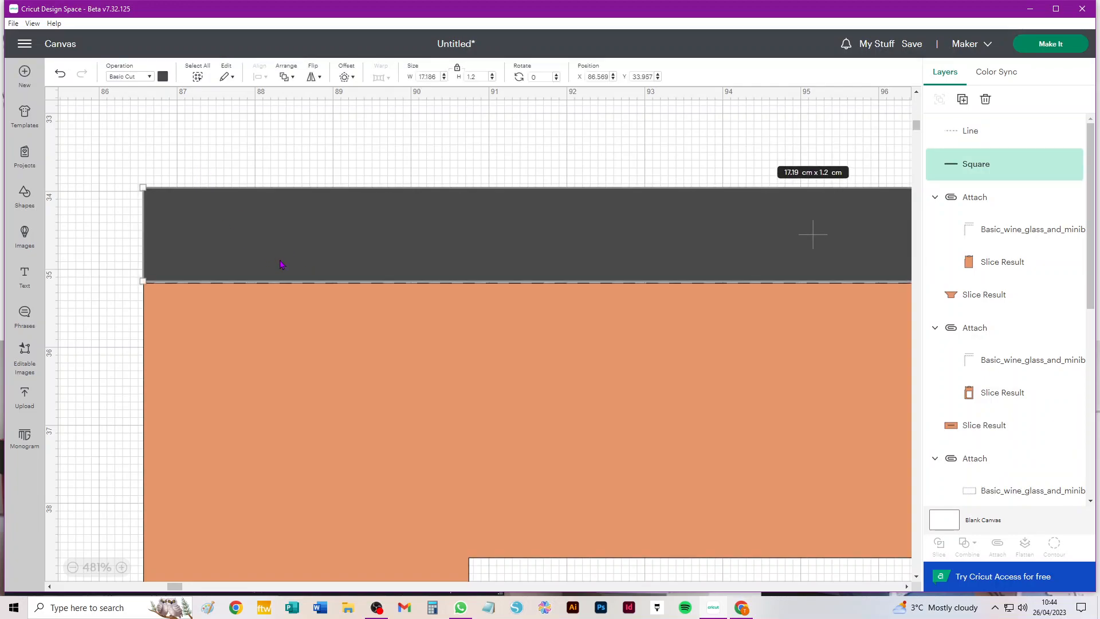
left_click(271, 360, "shift")
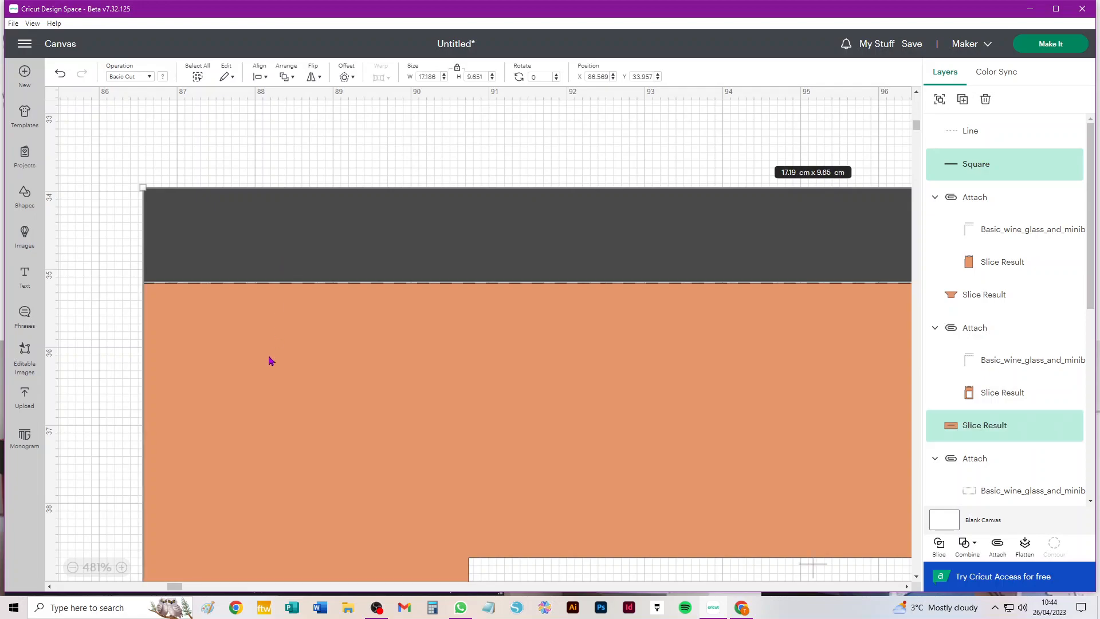
left_click(966, 544)
left_click(999, 422)
left_click(126, 324)
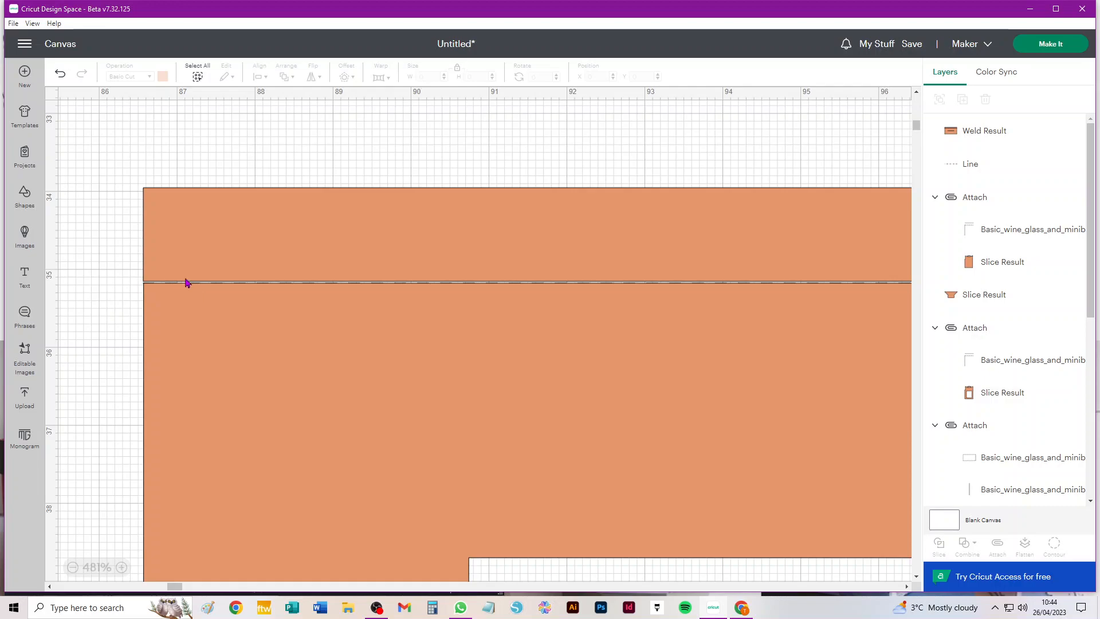
key("ctrl+z")
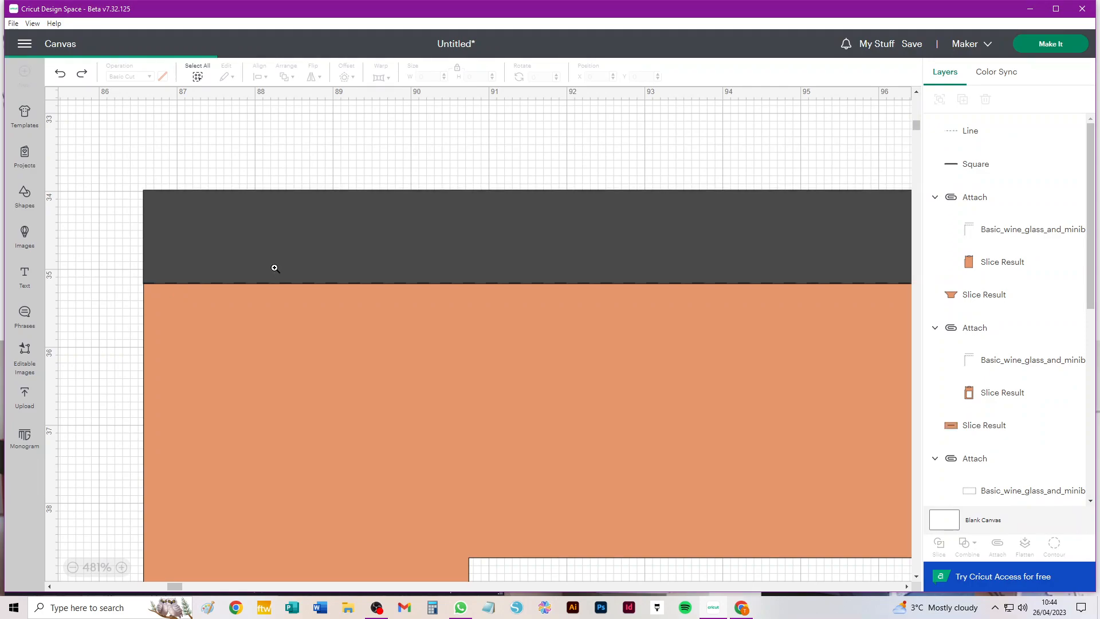
key("ctrl+z")
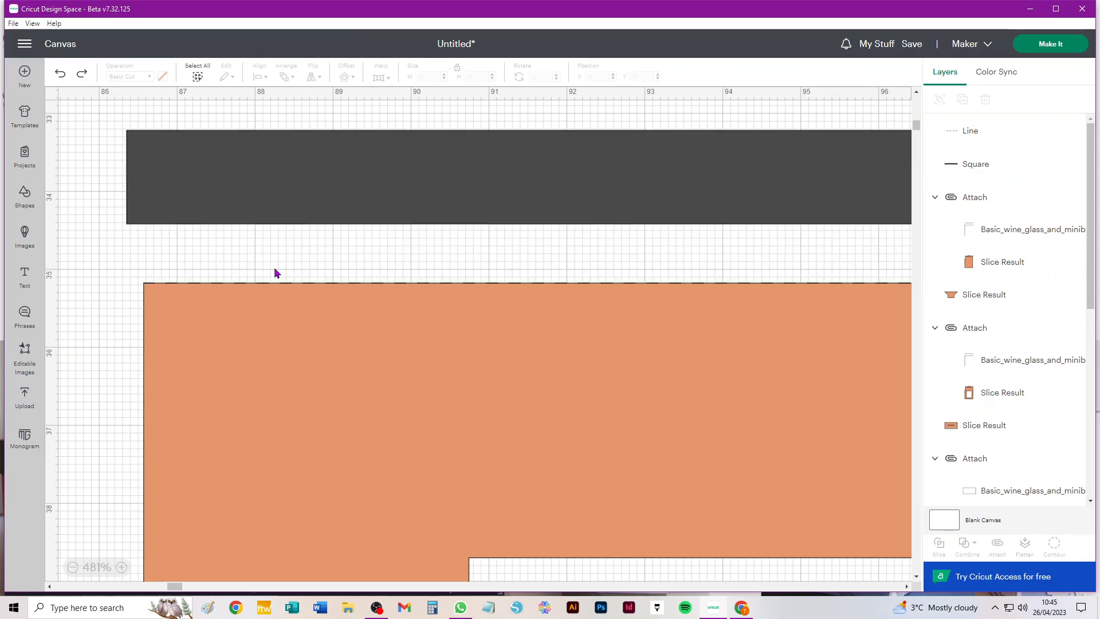
- Move the dark strip down against the slotted flap's scored upper edge and center strip, score line and flap horizontally
left_click_drag(172, 167, 184, 230)
left_click(225, 318, "shift")
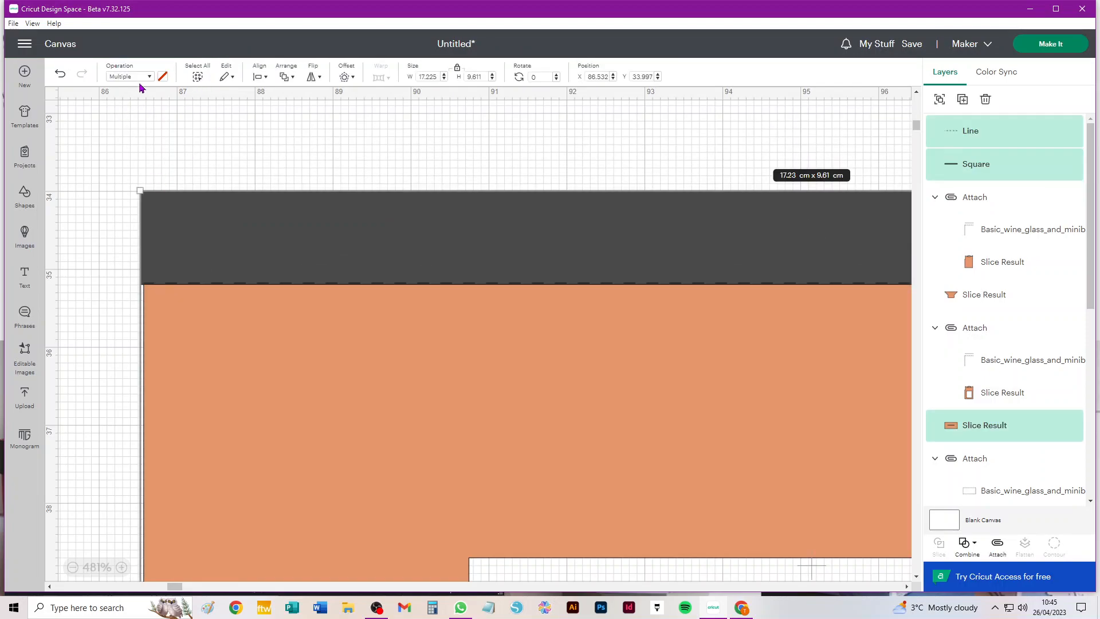
left_click(259, 77)
left_click(310, 139)
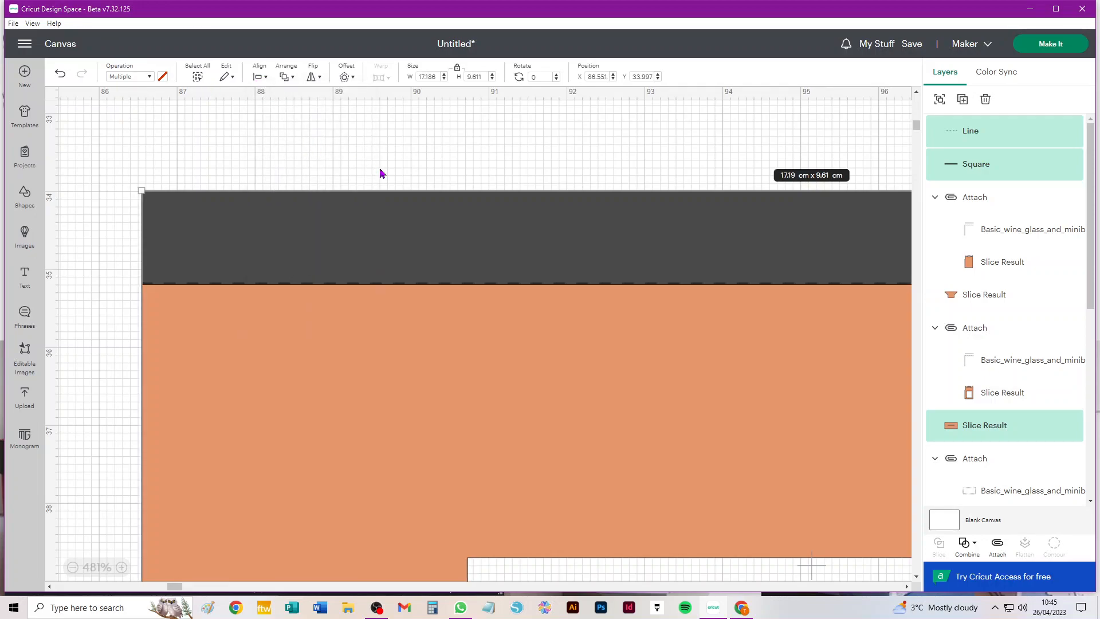
- Unite the dark strip with the slotted flap into one shape, keeping the score line separate
left_click(371, 177)
left_click(209, 200)
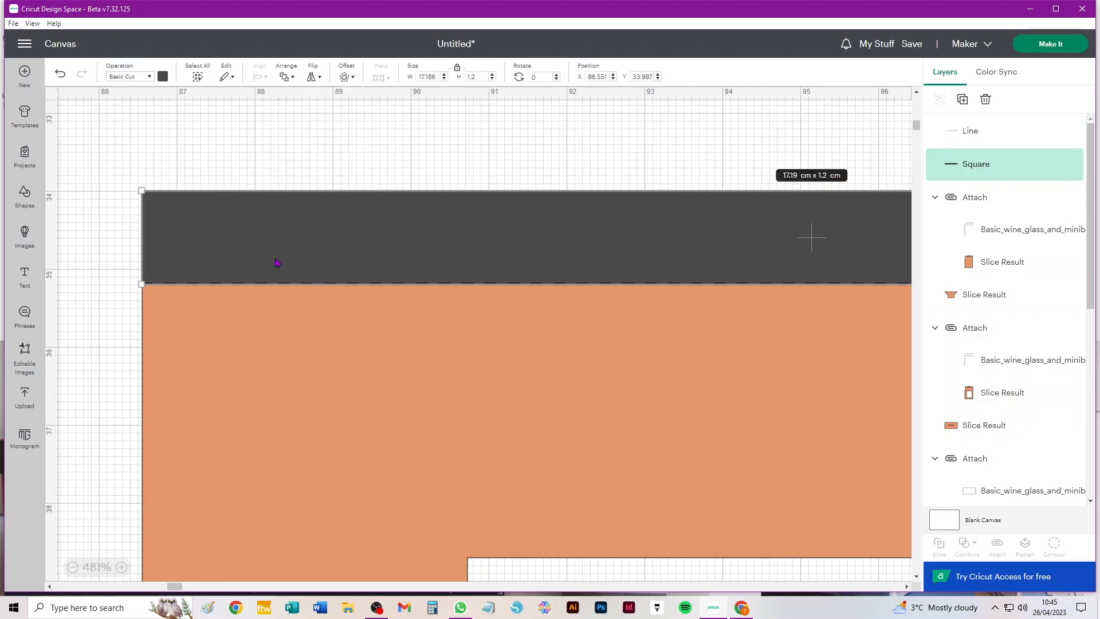
left_click(270, 396, "shift")
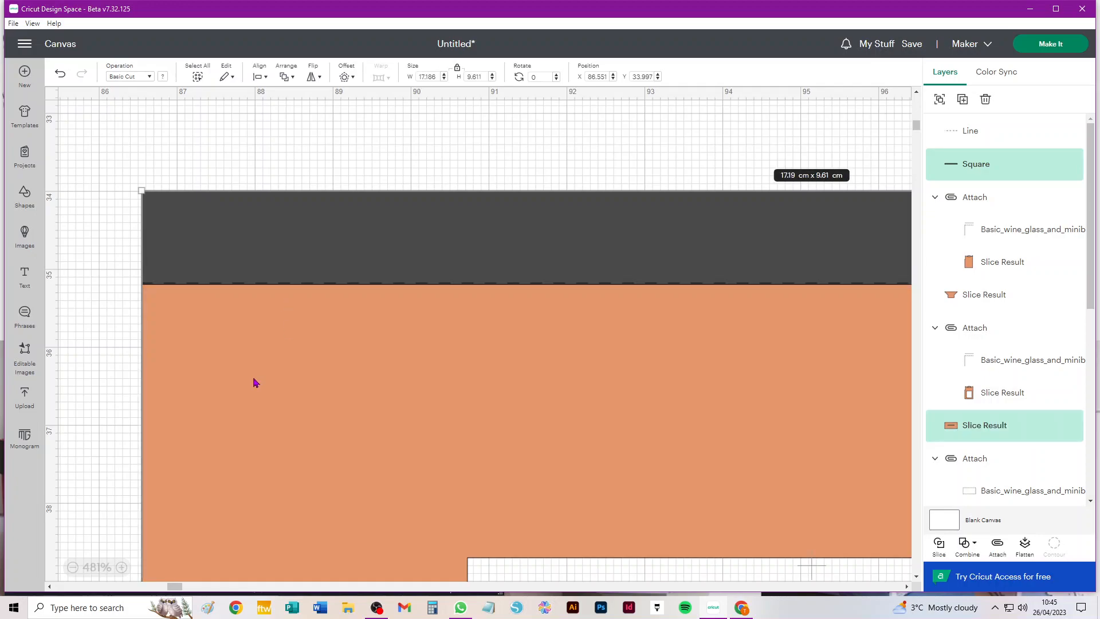
left_click(966, 547)
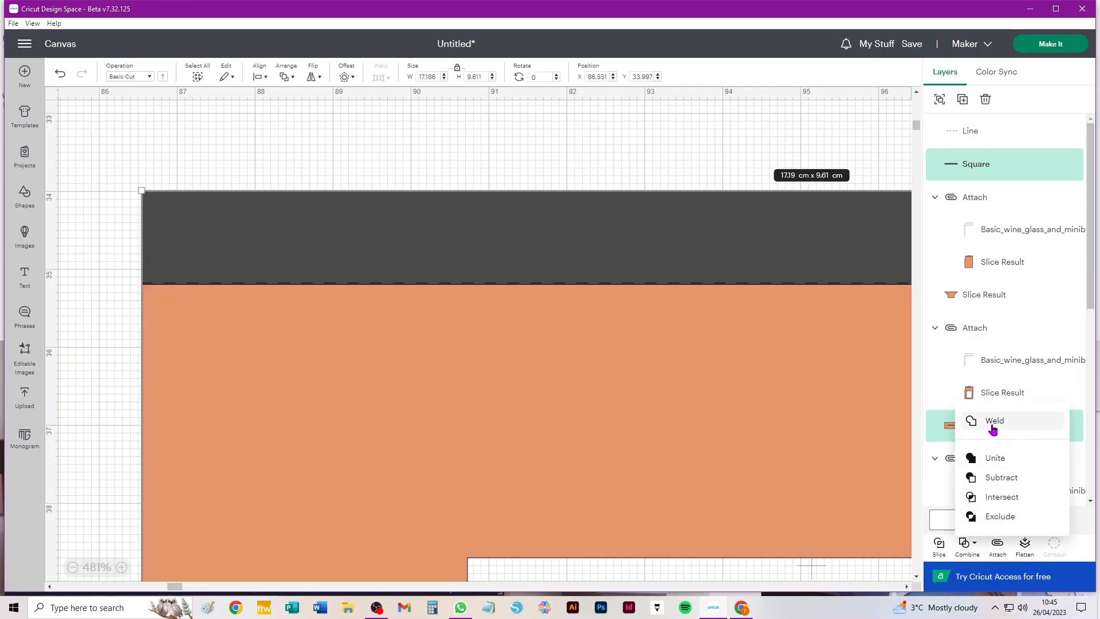
left_click(995, 459)
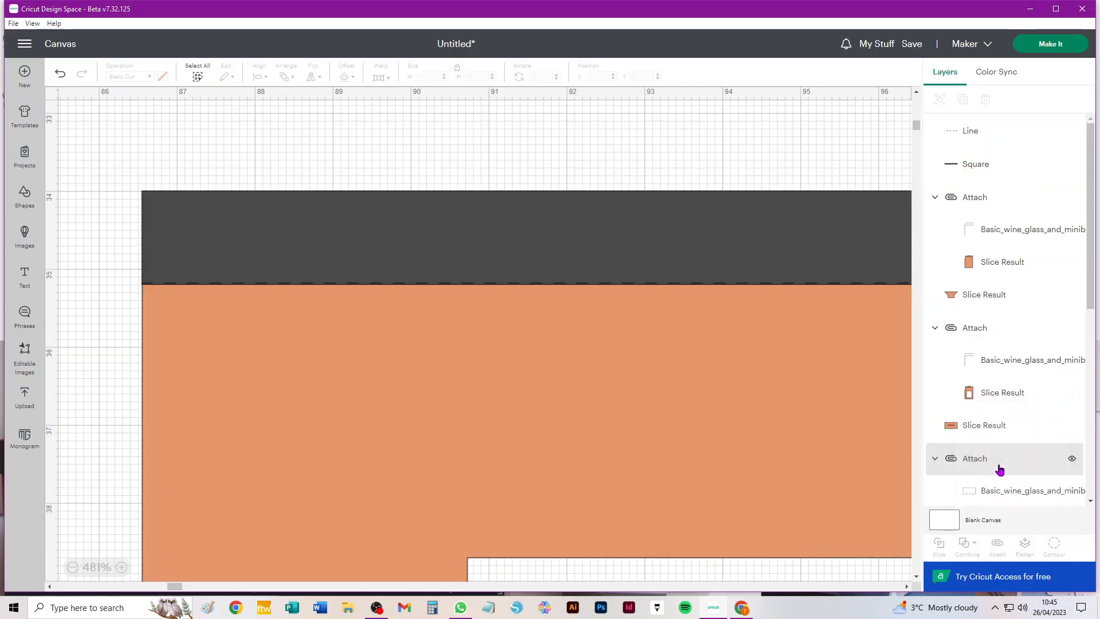
key("Delete")
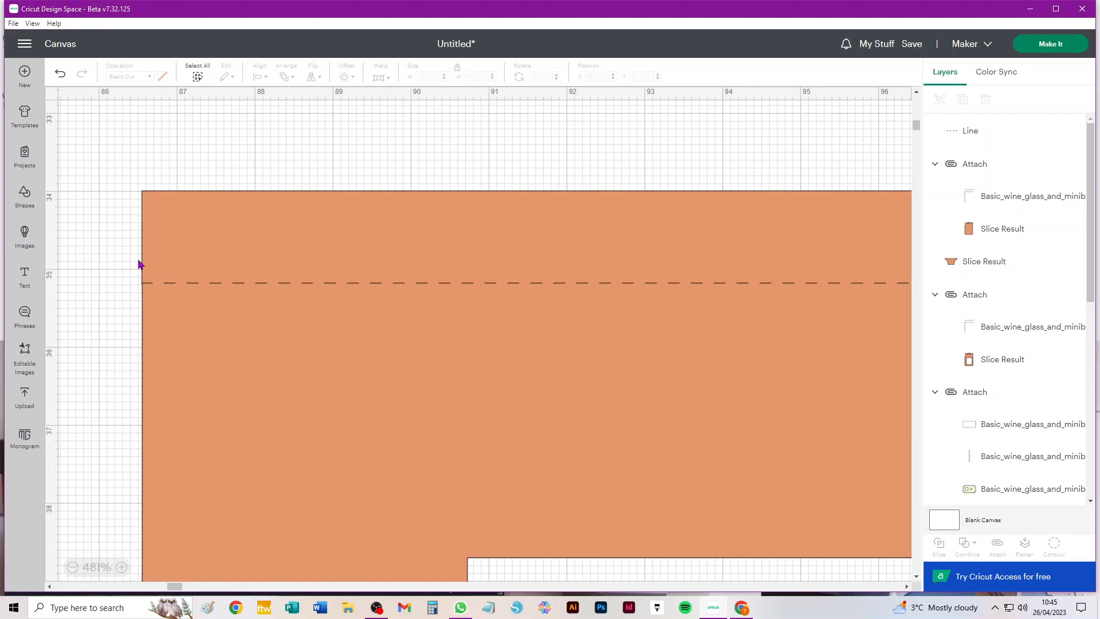
- Try moving the united flap sideways without its score line, and undo the move
left_click(222, 284)
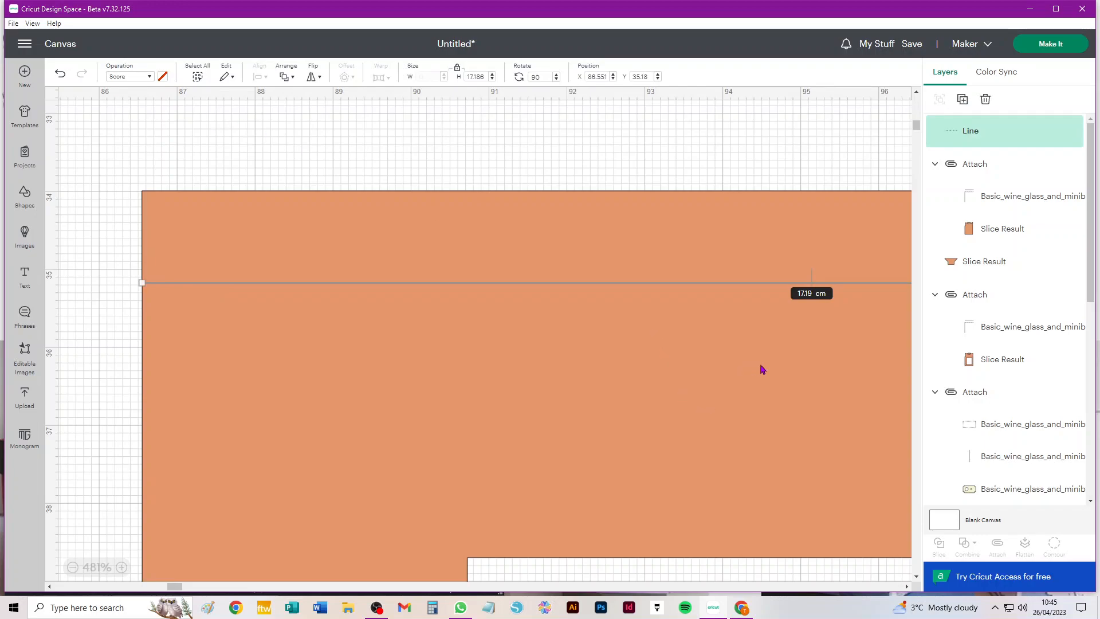
left_click(702, 149)
left_click_drag(800, 318, 709, 324)
key("ctrl+z")
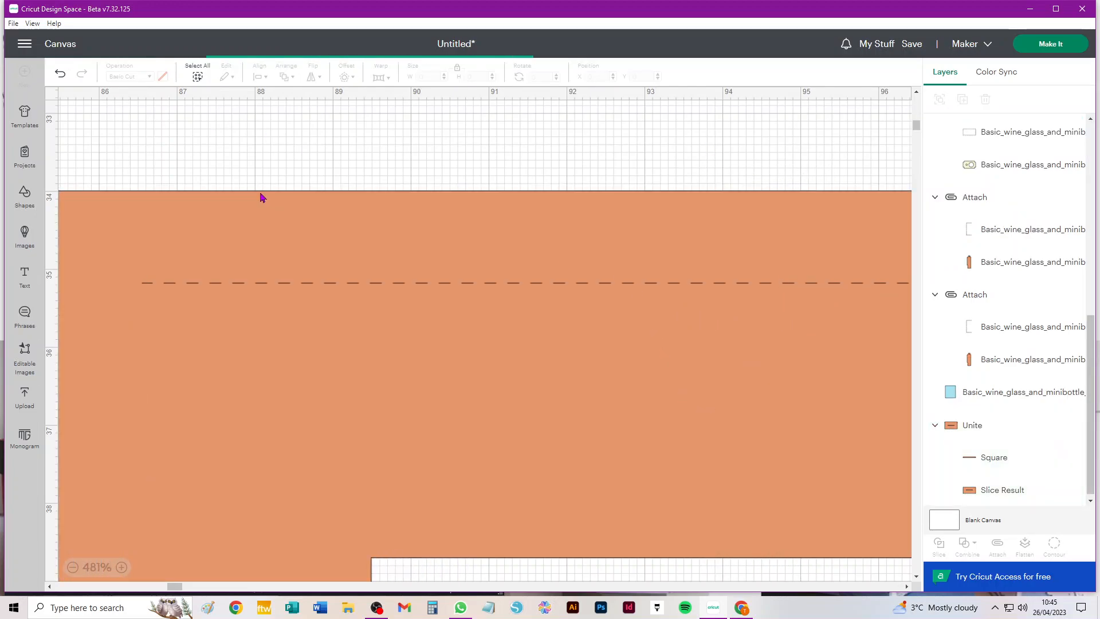
- Attach the score line to the united slotted flap
left_click_drag(233, 152, 385, 348)
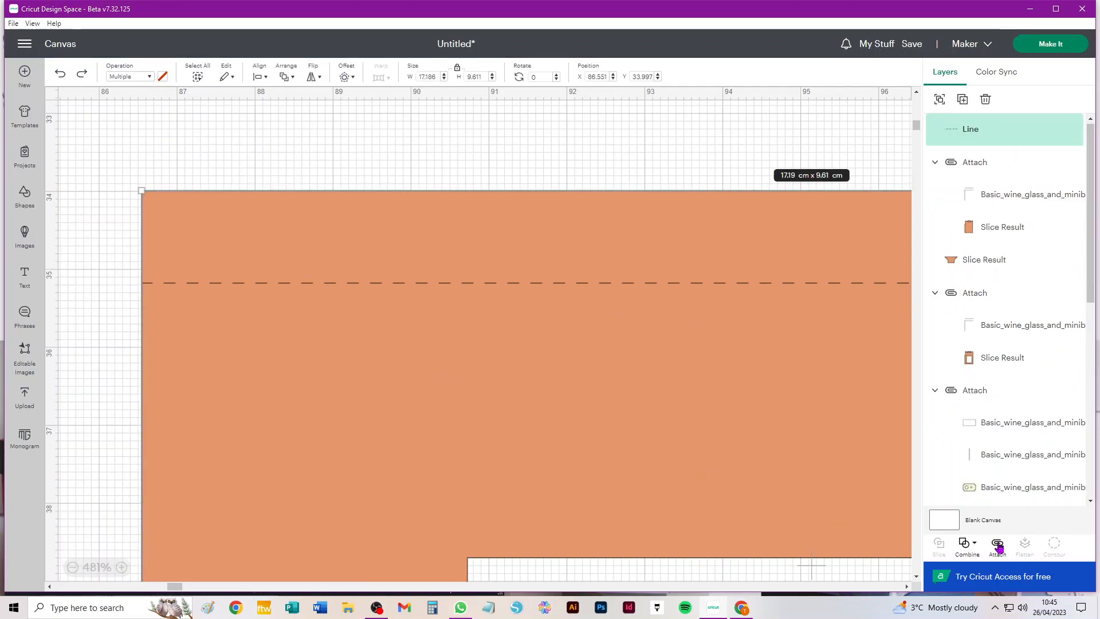
left_click(997, 544)
scroll(359, 270, "down", 3)
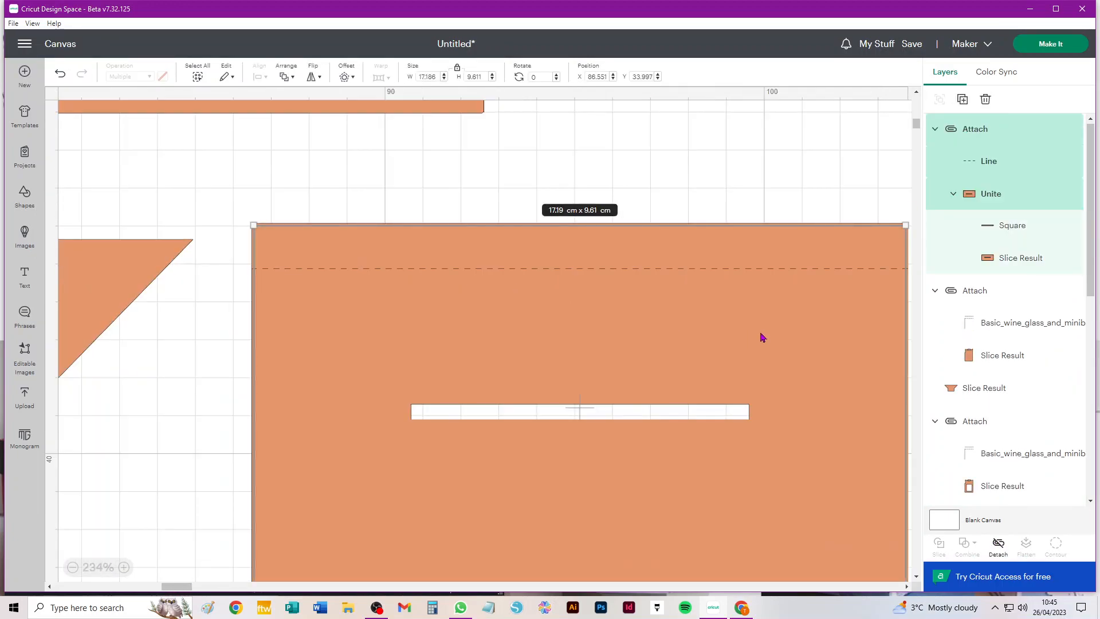
left_click(305, 176)
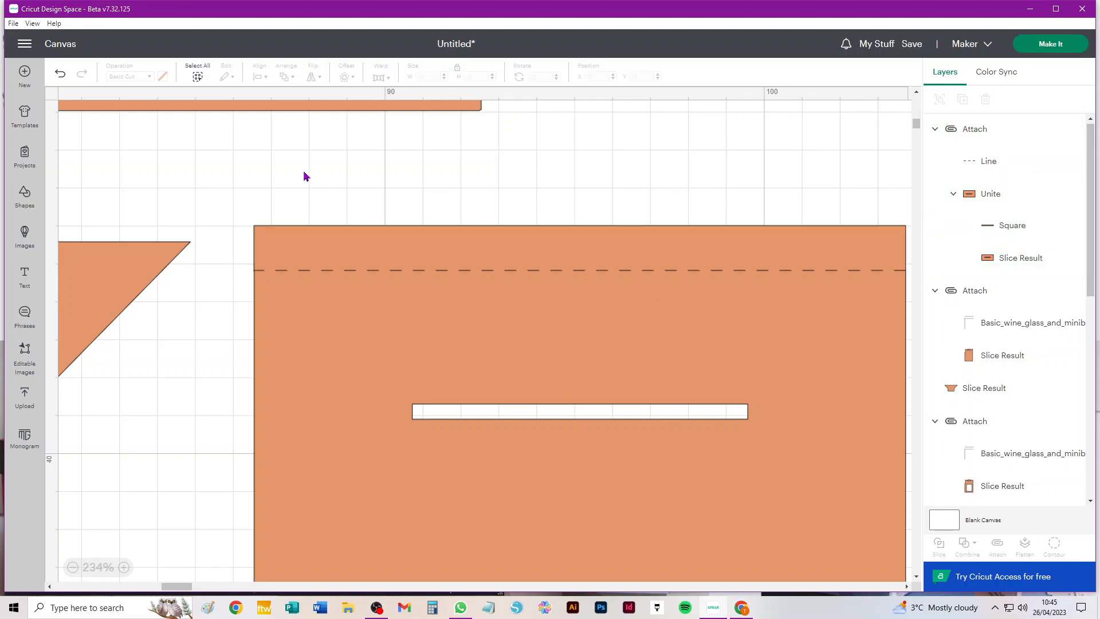
- Add a hexagon and position it at about X 82.549, Y 31.123 cm so its slanted edge meets the score line's left end
left_click(22, 195)
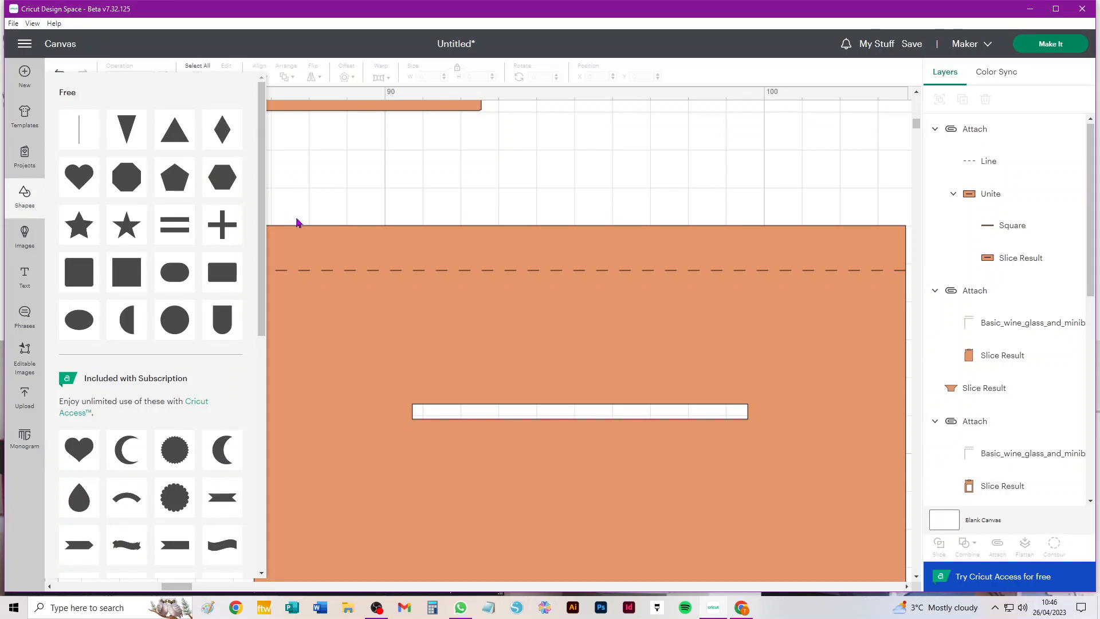
left_click(225, 182)
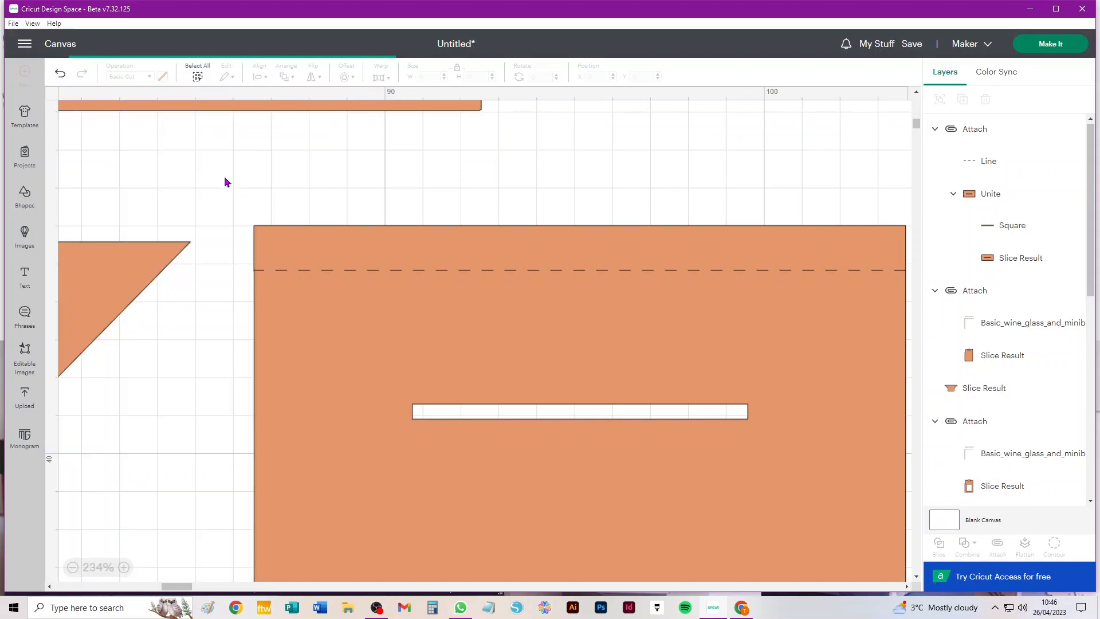
mouse_move(213, 299)
left_mouse_down()
mouse_move(207, 269)
mouse_move(218, 279)
left_mouse_up()
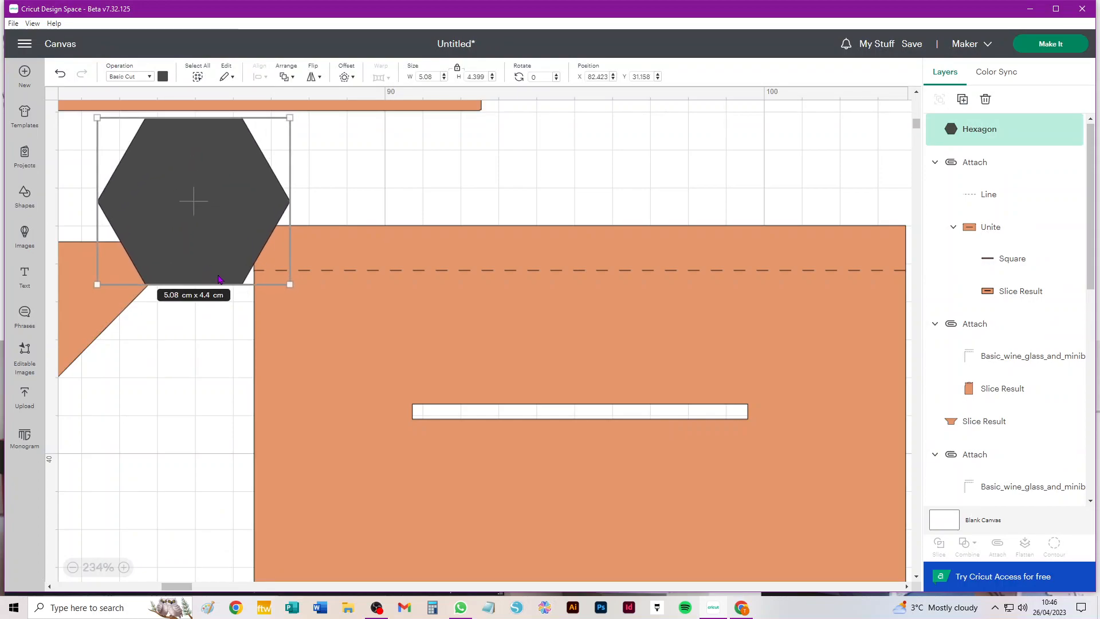
scroll(267, 268, "up", 3)
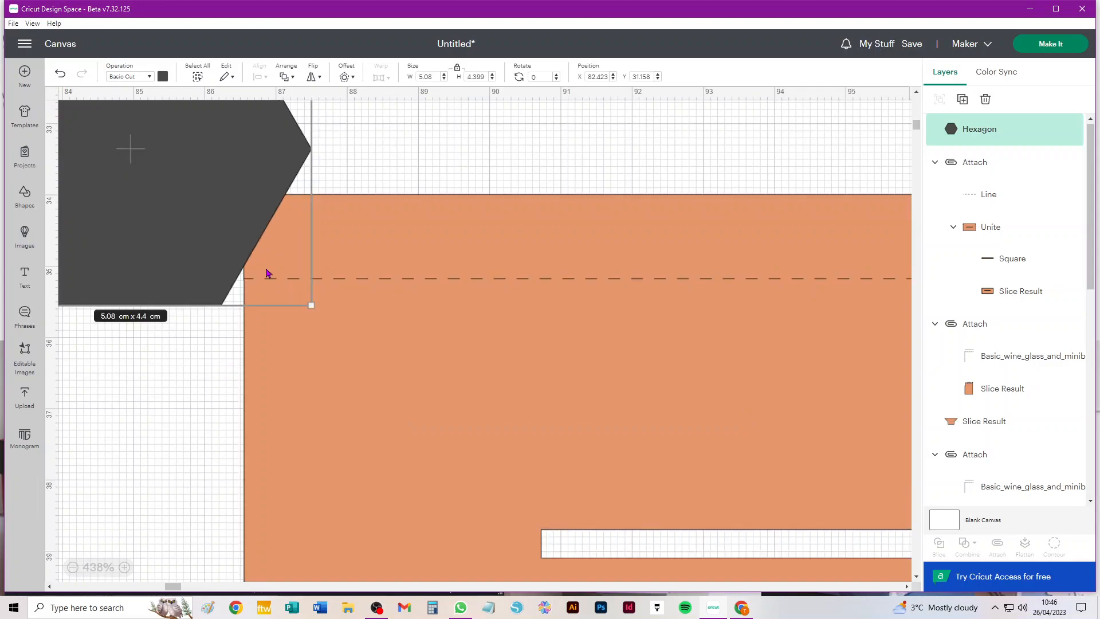
scroll(268, 273, "up", 2)
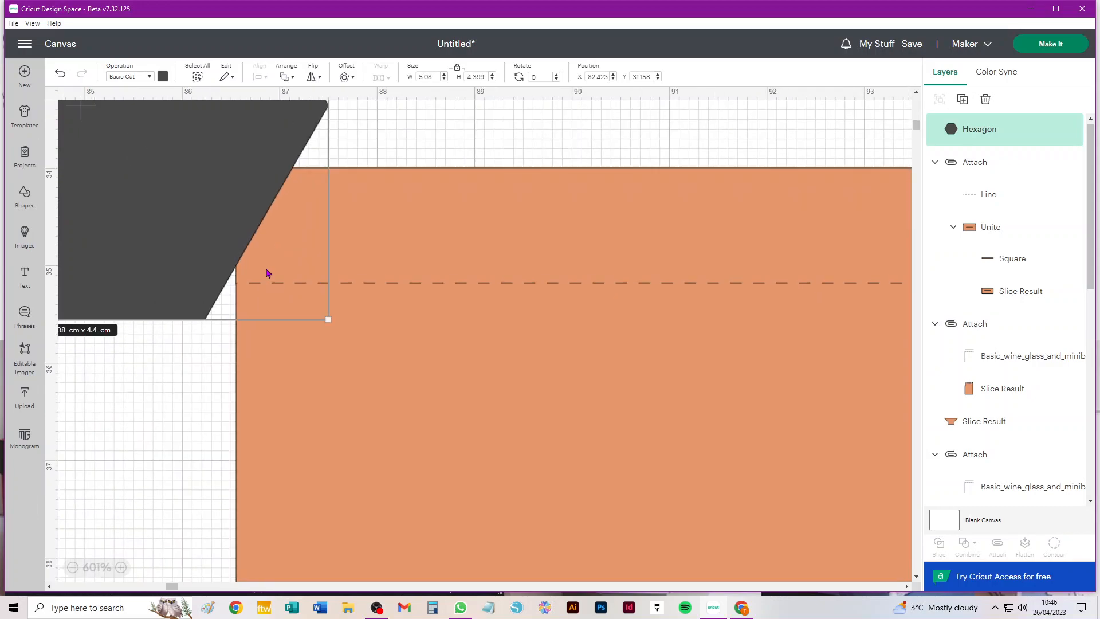
scroll(268, 273, "up", 1)
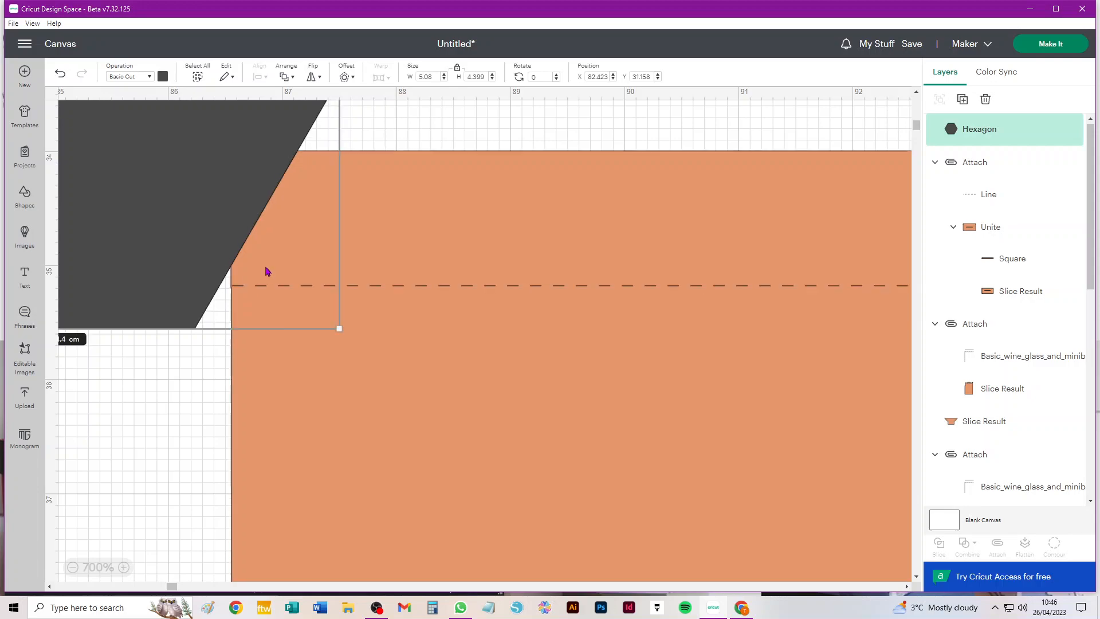
left_click_drag(144, 239, 159, 239)
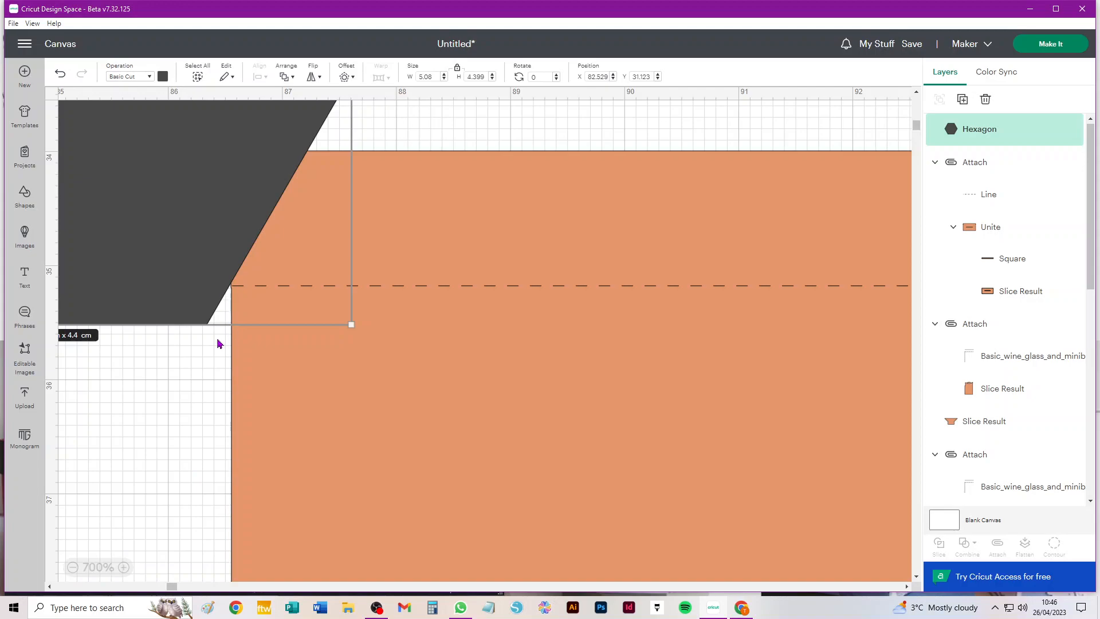
key("Right")
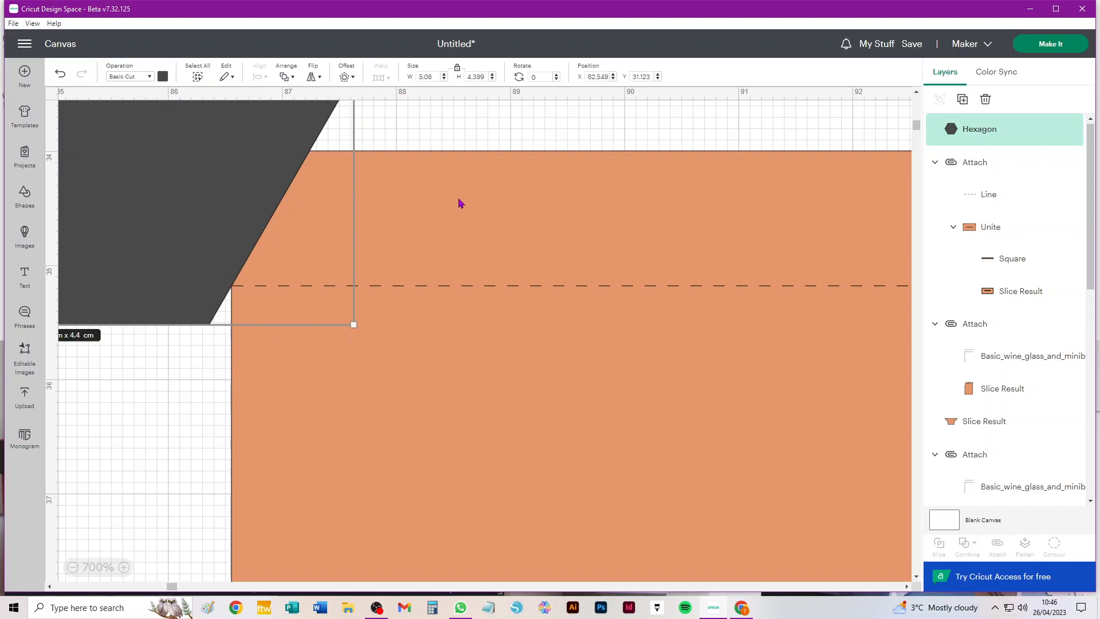
- Detach the score line from the united slotted flap
left_click(883, 377)
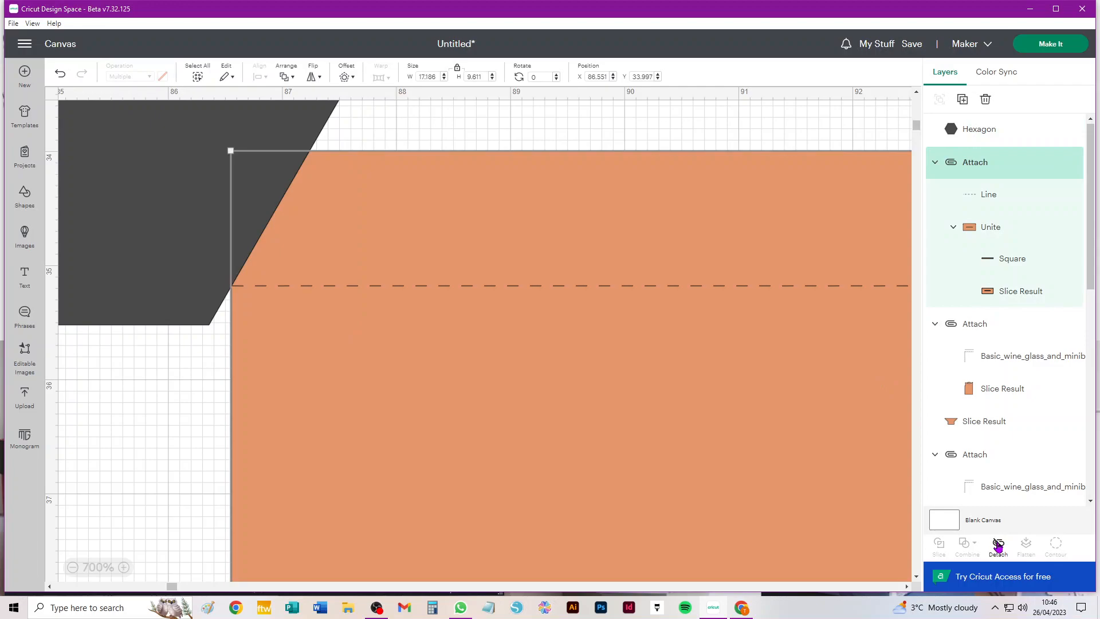
left_click(998, 545)
left_click(140, 376)
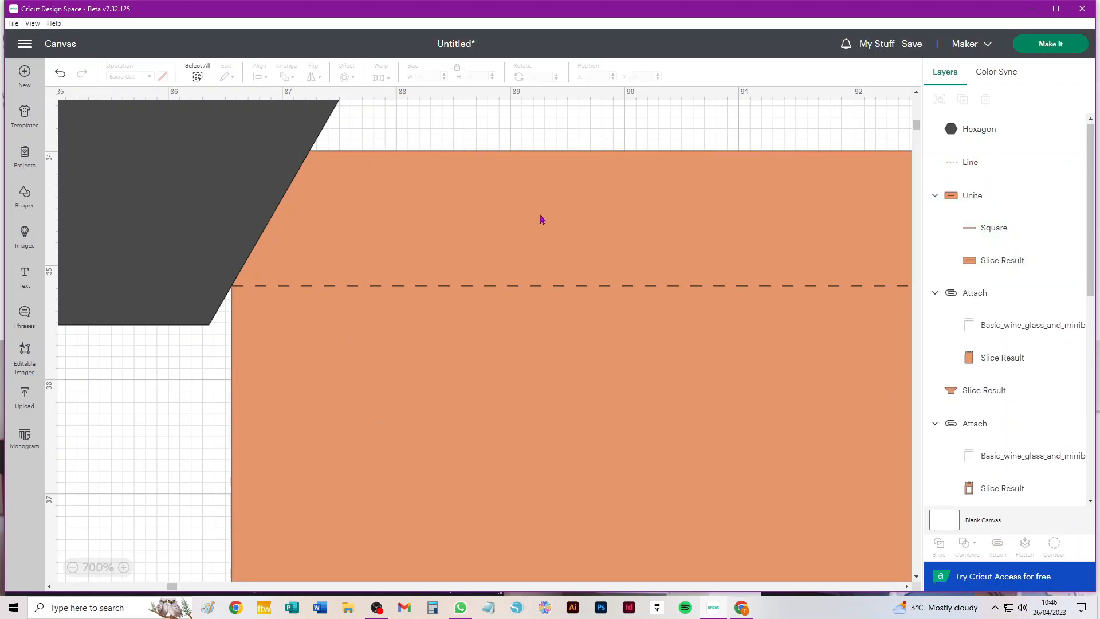
- Slice the glue tab's upper-left corner off the united flap with the hexagon and delete the cut-out pieces
left_click(164, 149)
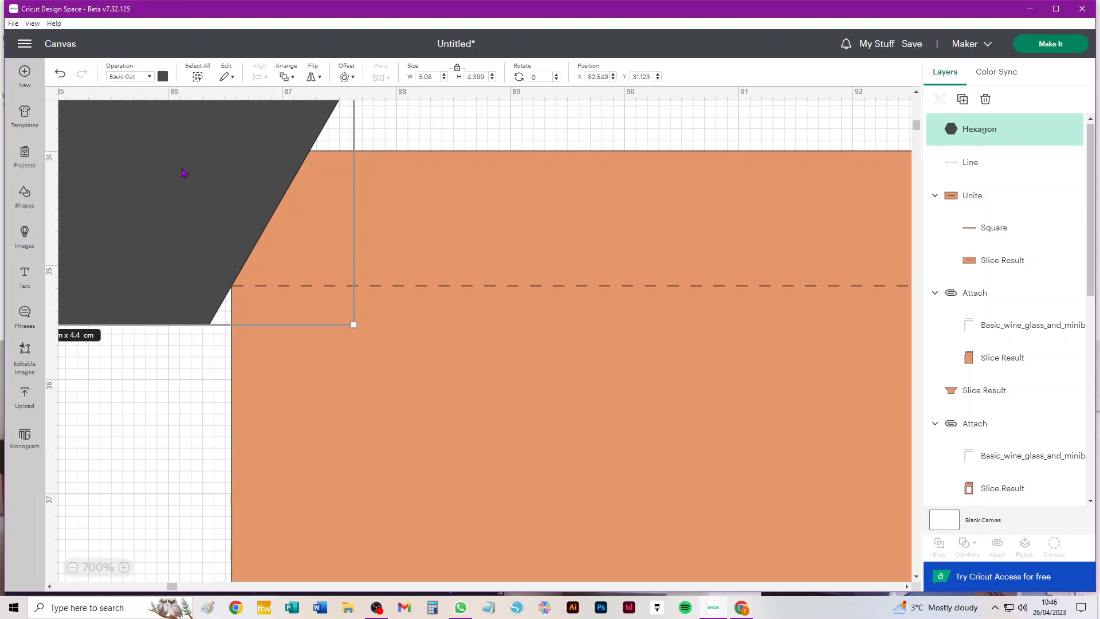
left_click(552, 205, "shift")
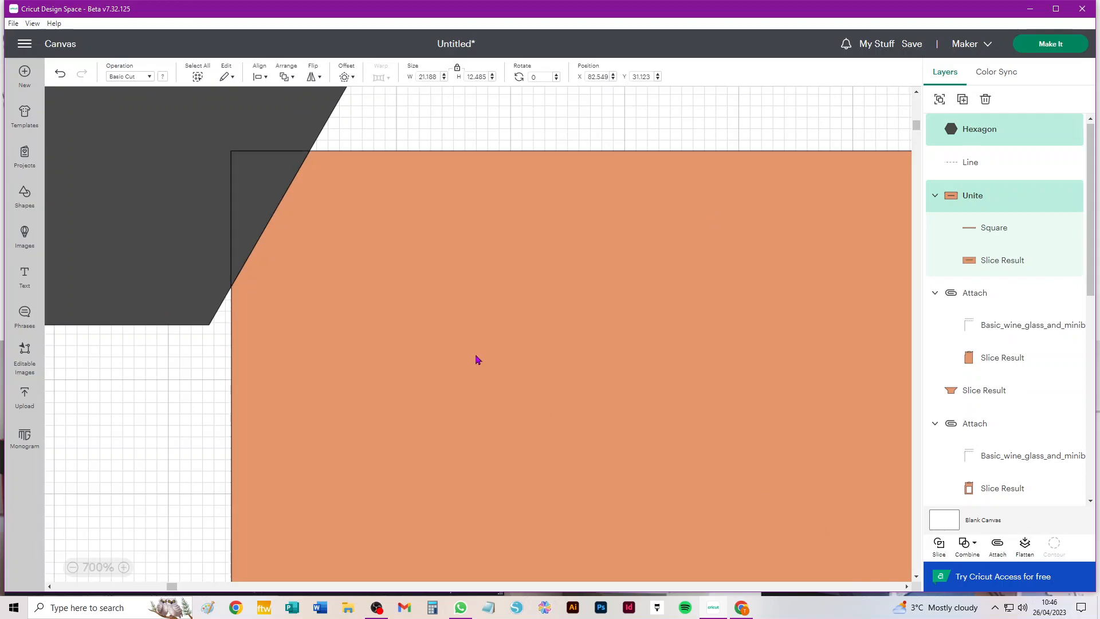
left_click(106, 264)
key("Delete")
left_click(248, 184)
key("Delete")
left_click(250, 182)
key("Delete")
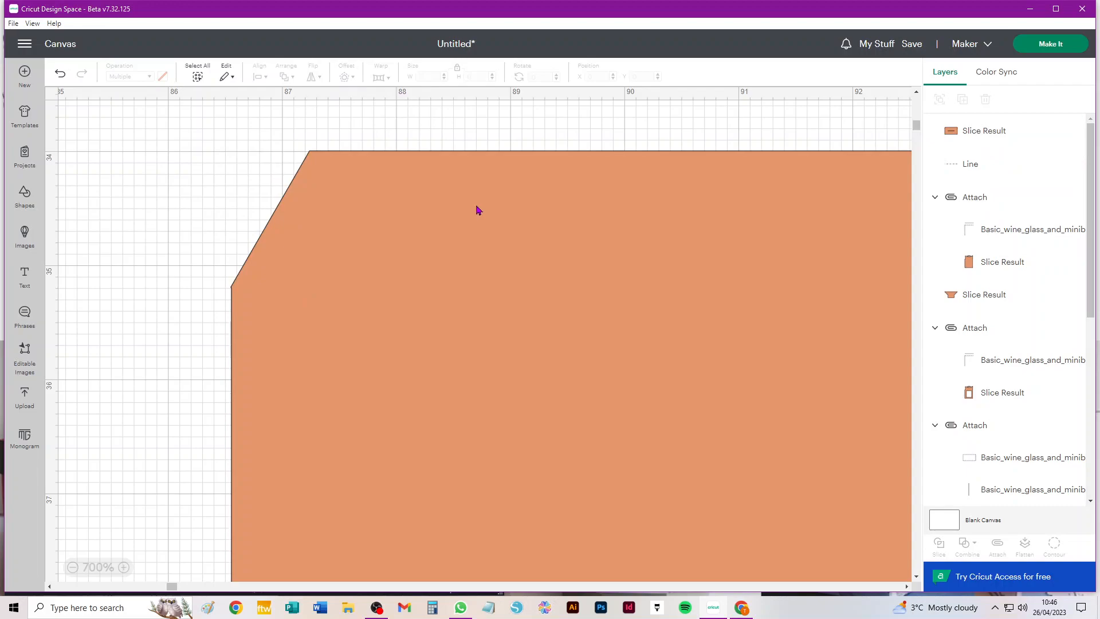
left_click(475, 210)
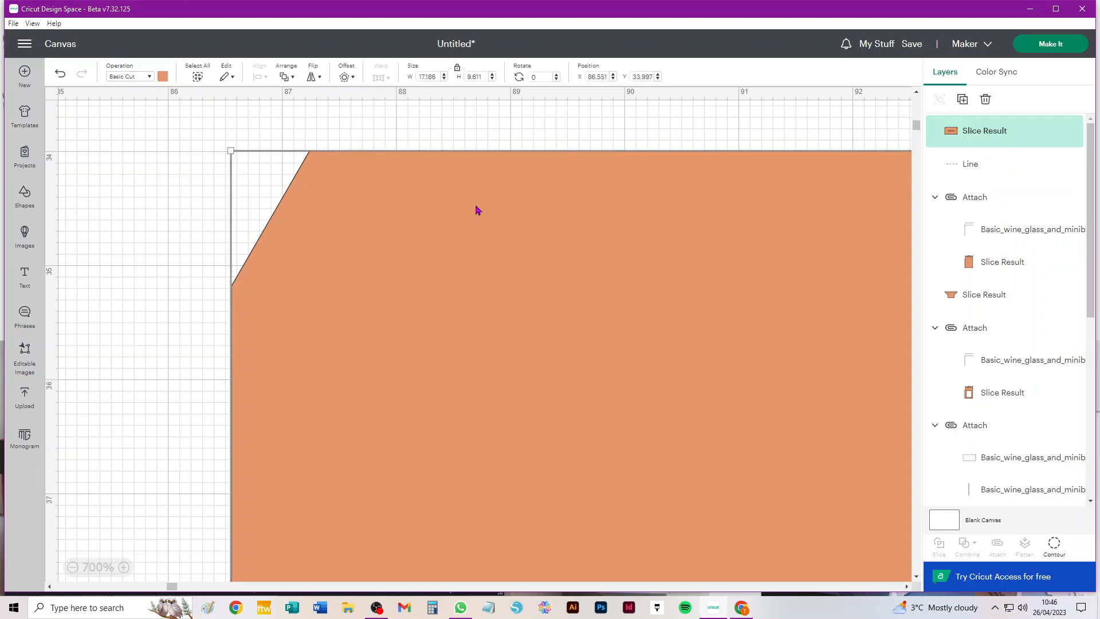
- Send the slotted flap backward behind the score line
left_click(290, 79)
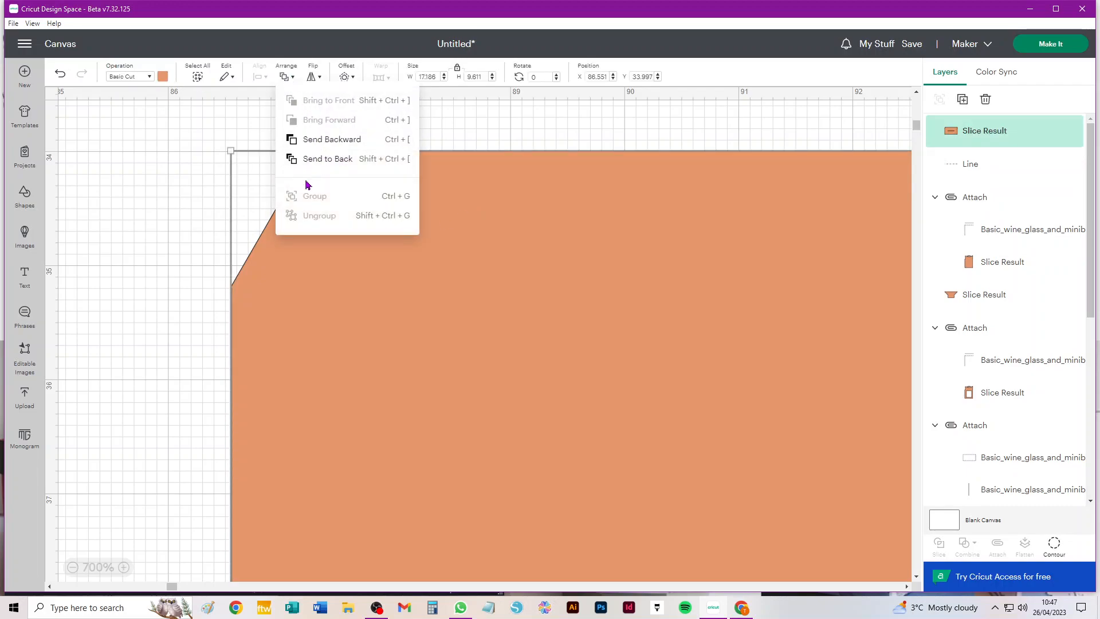
left_click(318, 142)
left_click(138, 239)
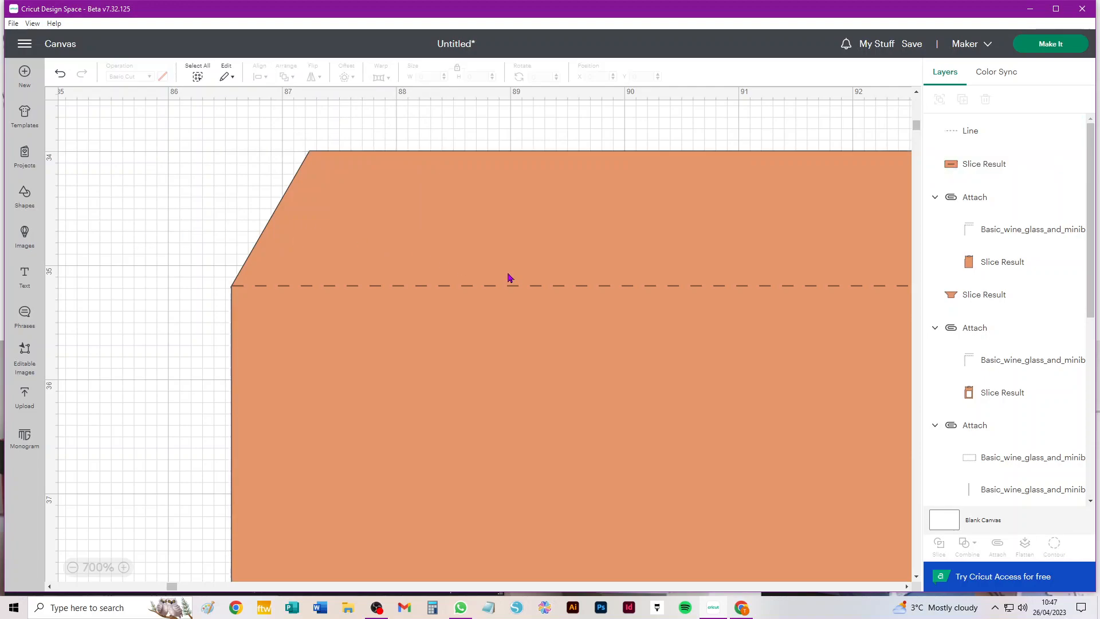
- Paste another hexagon and position it at about X 102.56, Y 30.924 cm so its slanted edge meets the score line's right end
scroll(510, 278, "down", 5)
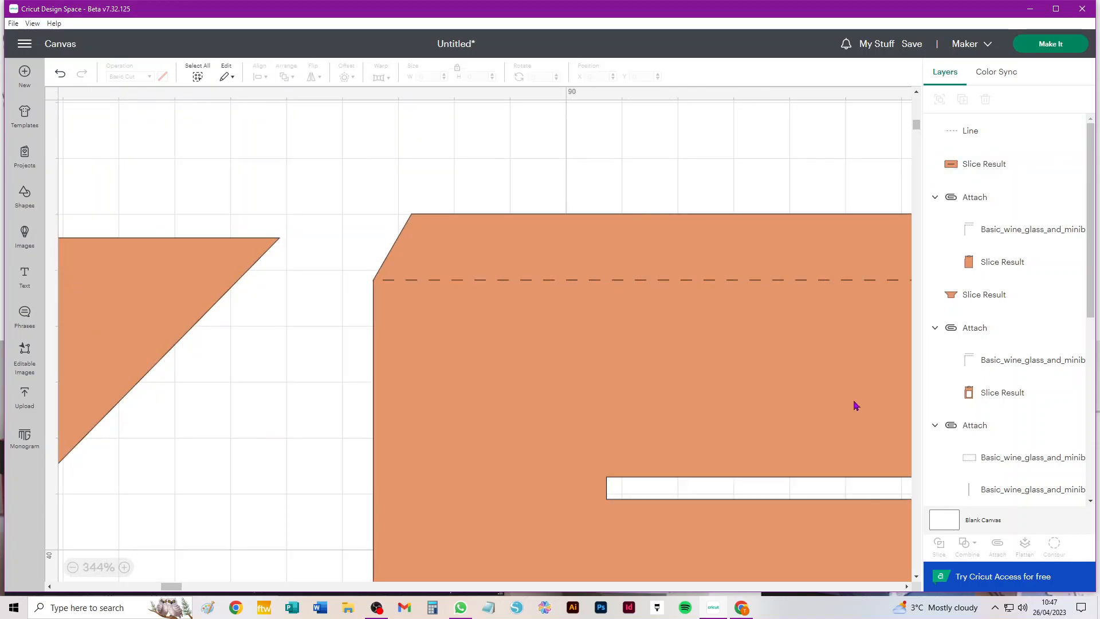
mouse_move(171, 586)
left_mouse_down()
mouse_move(209, 590)
mouse_move(179, 590)
mouse_move(191, 590)
left_mouse_up()
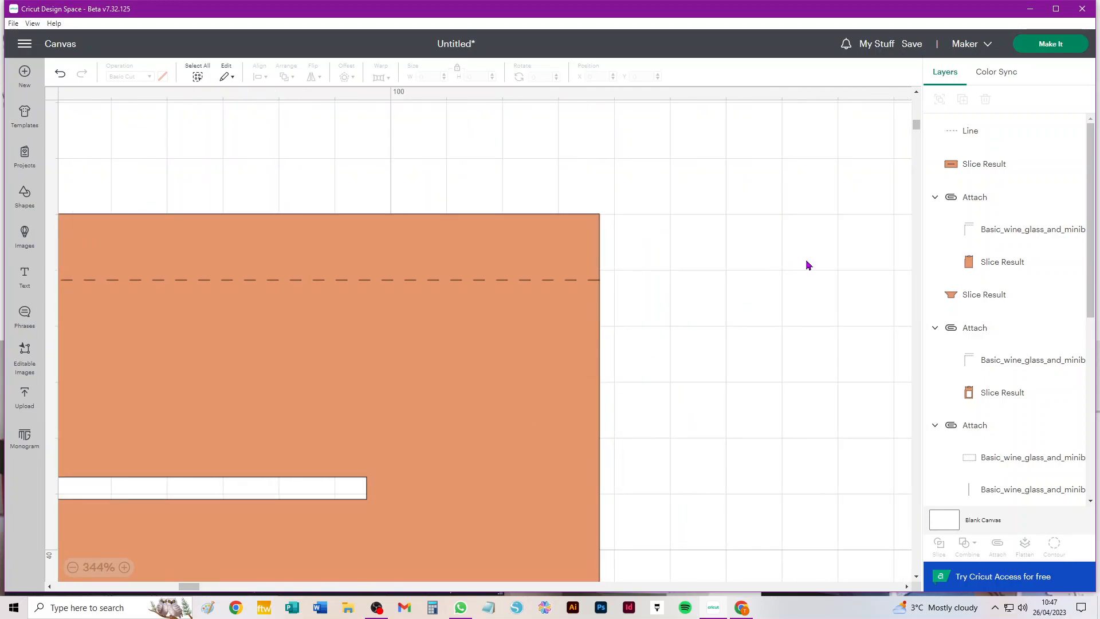
key("ctrl+v")
left_click_drag(197, 356, 603, 251)
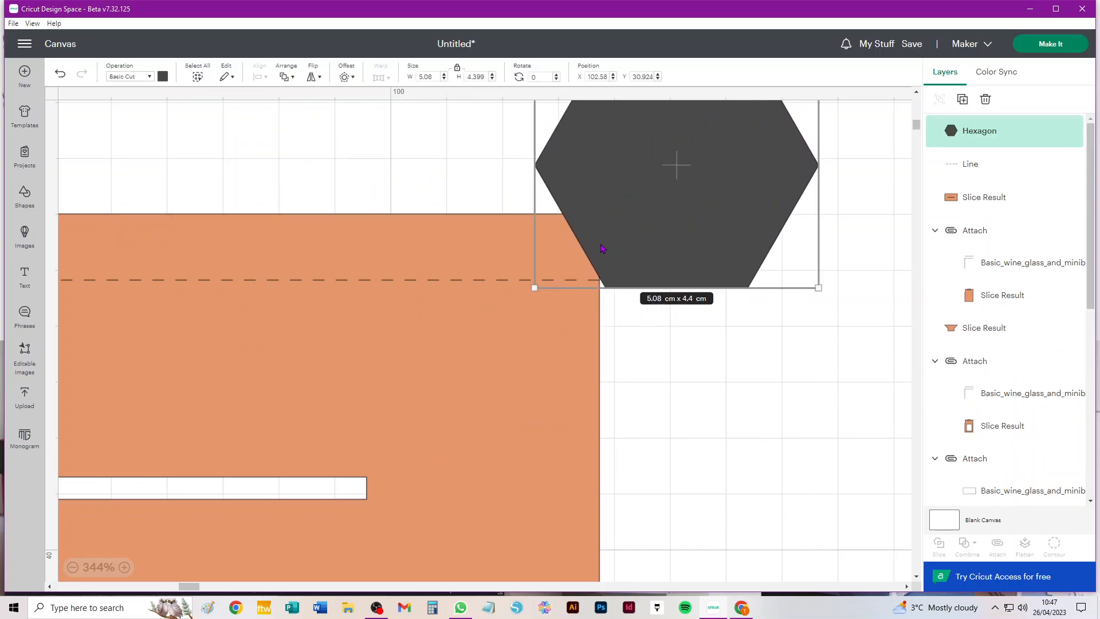
scroll(603, 248, "up", 3)
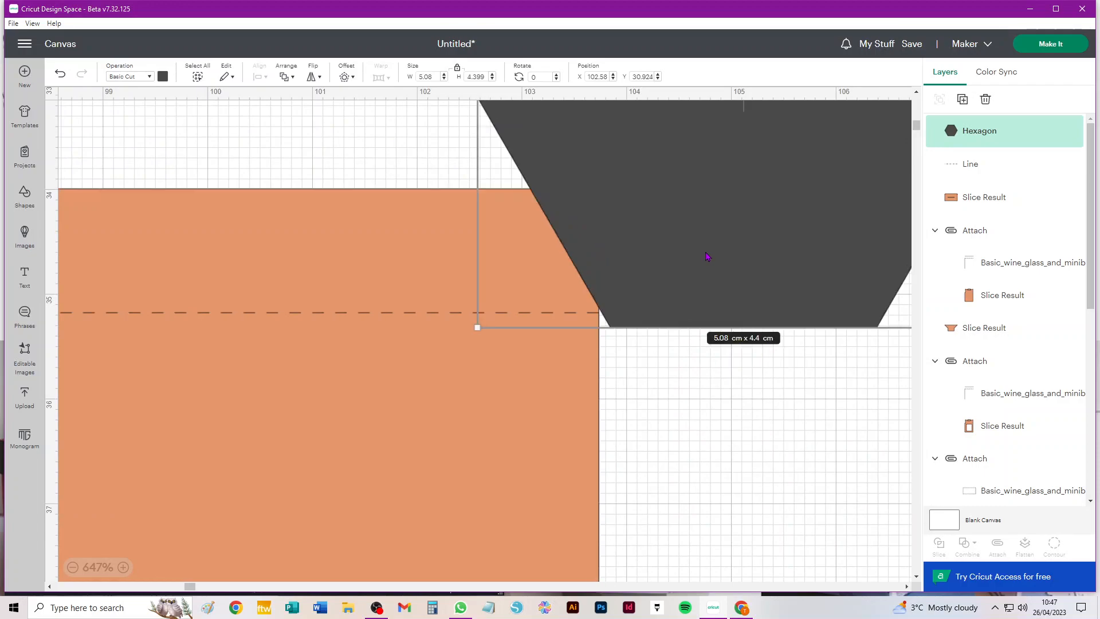
key("Left")
key("Left")
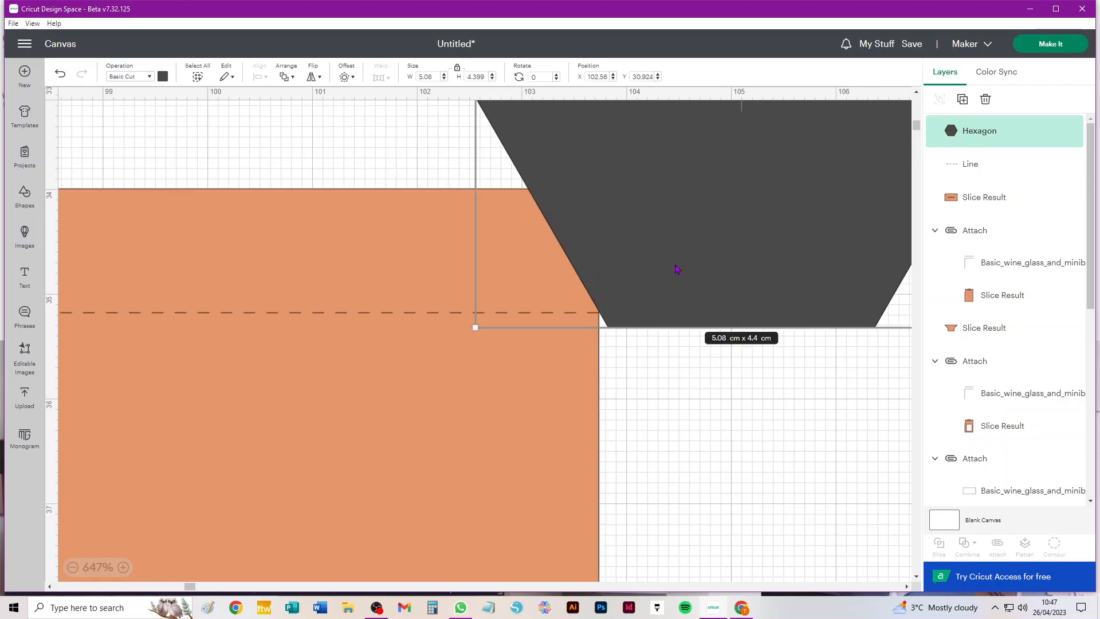
scroll(606, 324, "up", 1)
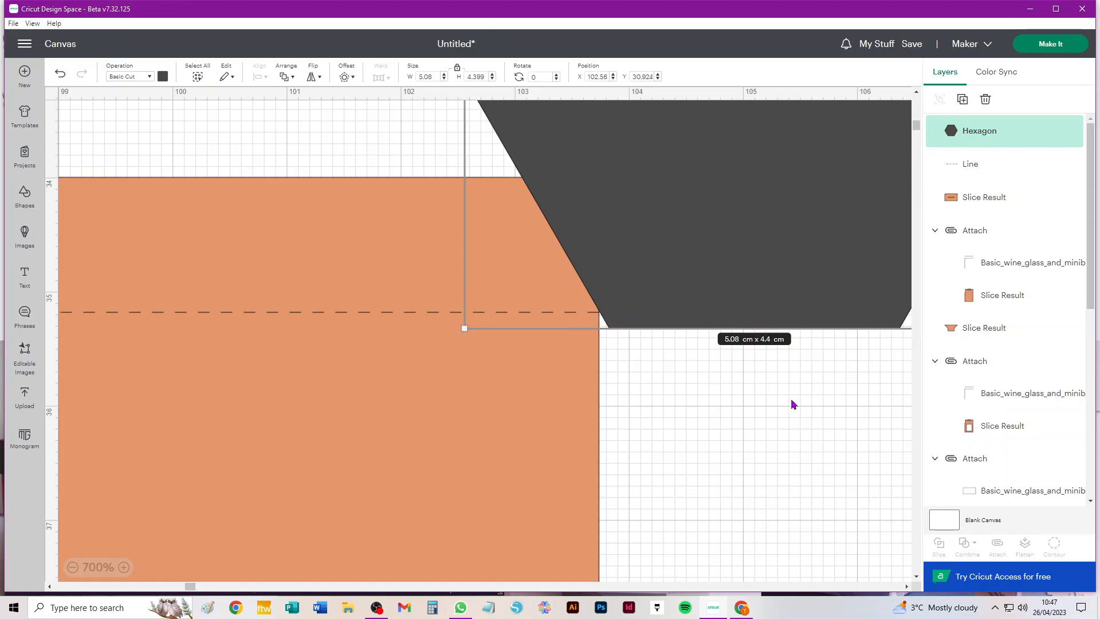
- Slice the glue tab's upper-right corner off the slotted flap with the hexagon and delete the cut-out pieces
left_click(761, 394)
left_click(559, 414)
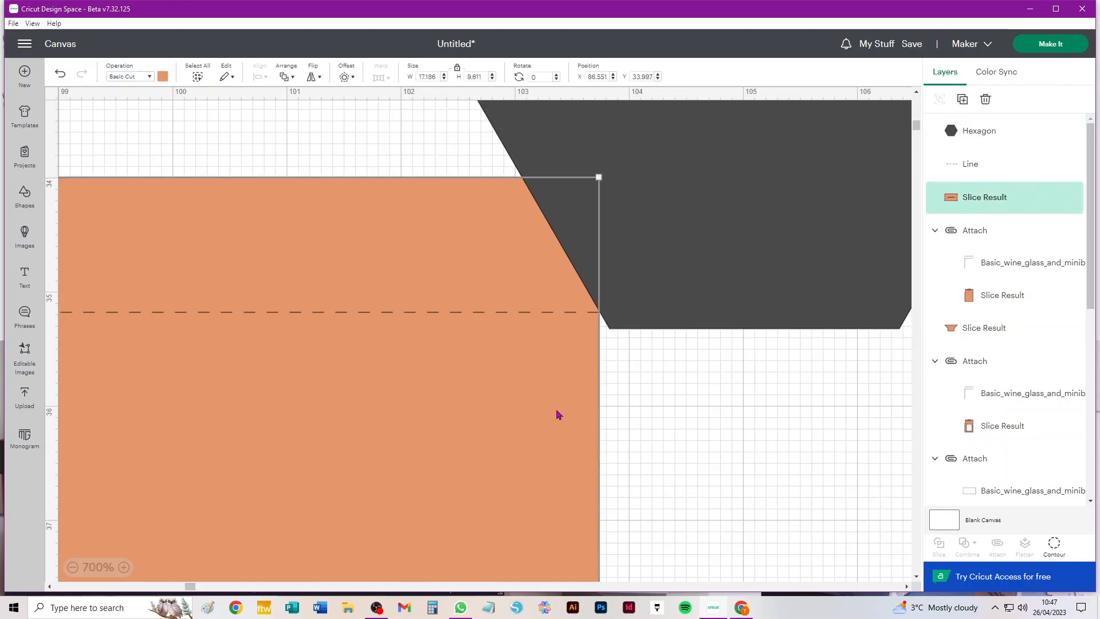
left_click(714, 182, "shift")
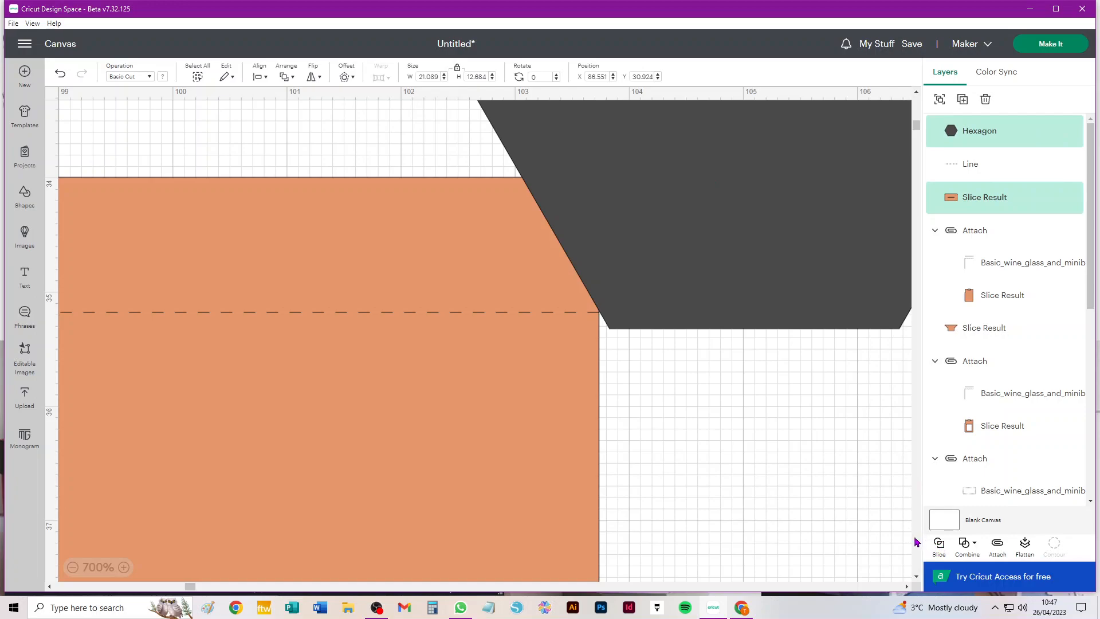
left_click(939, 544)
left_click(742, 265)
key("Delete")
left_click(592, 215)
key("Delete")
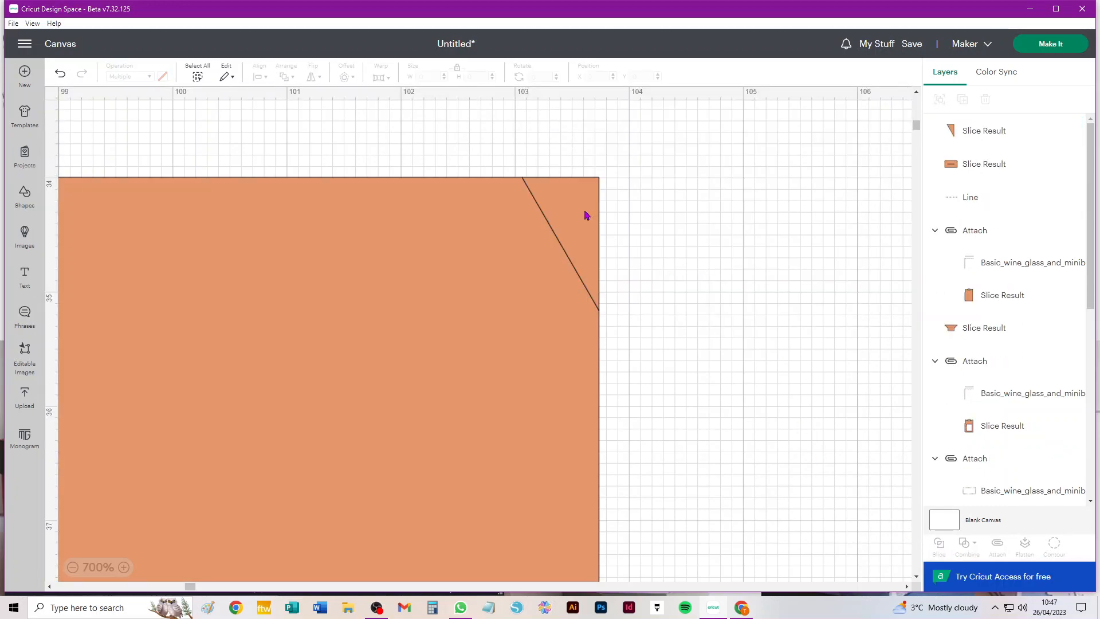
left_click(587, 215)
key("Delete")
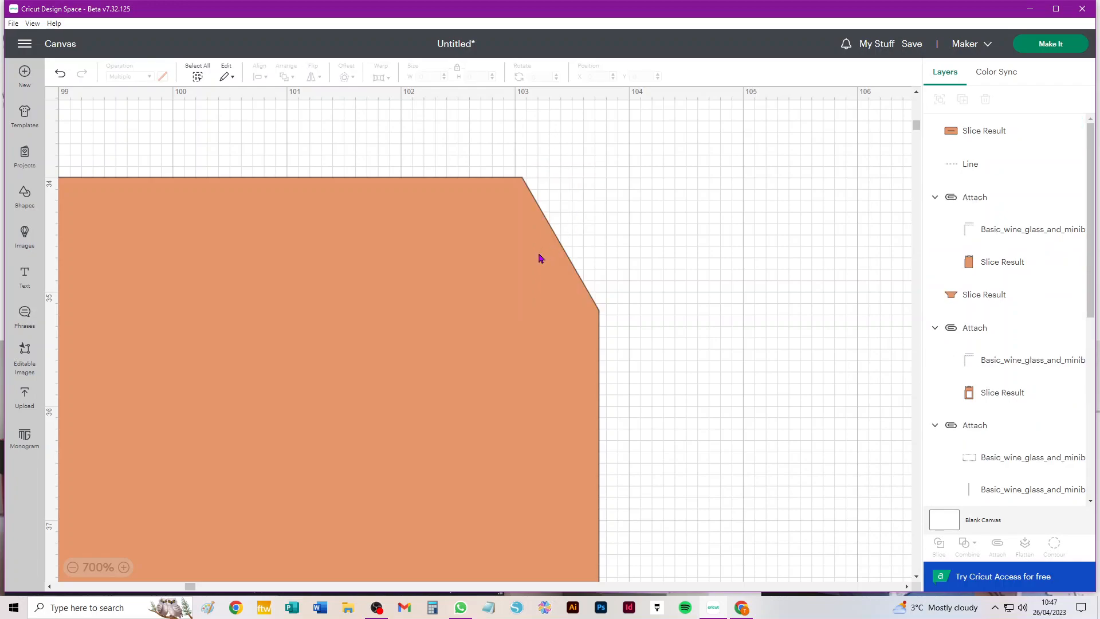
- Send the trimmed slotted flap behind the score line and attach the two together
left_click(539, 259)
left_click(283, 76)
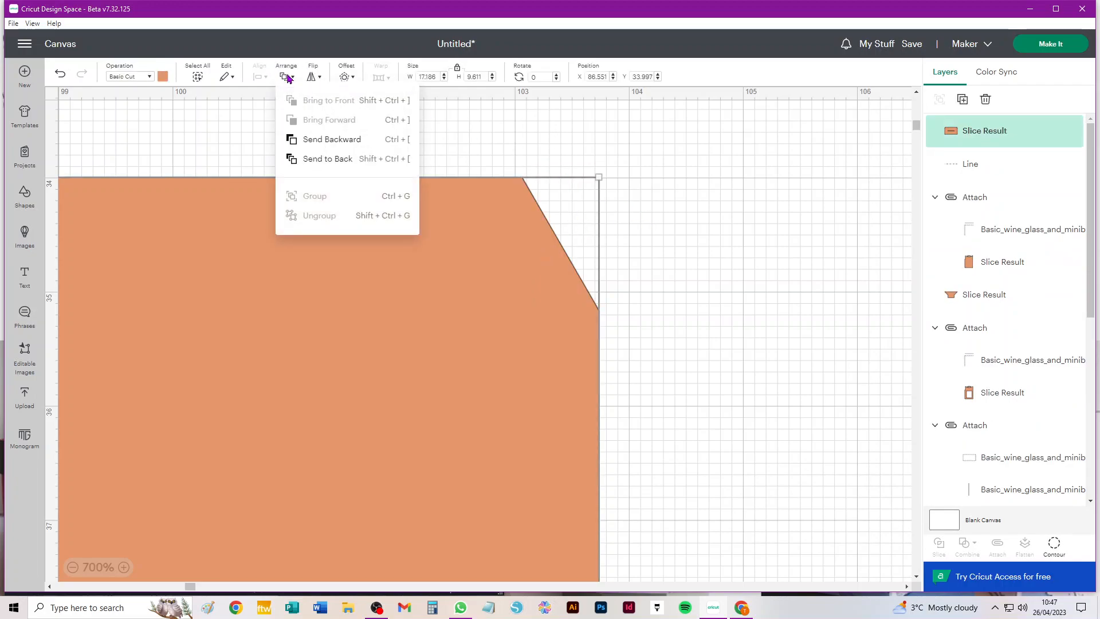
left_click(328, 139)
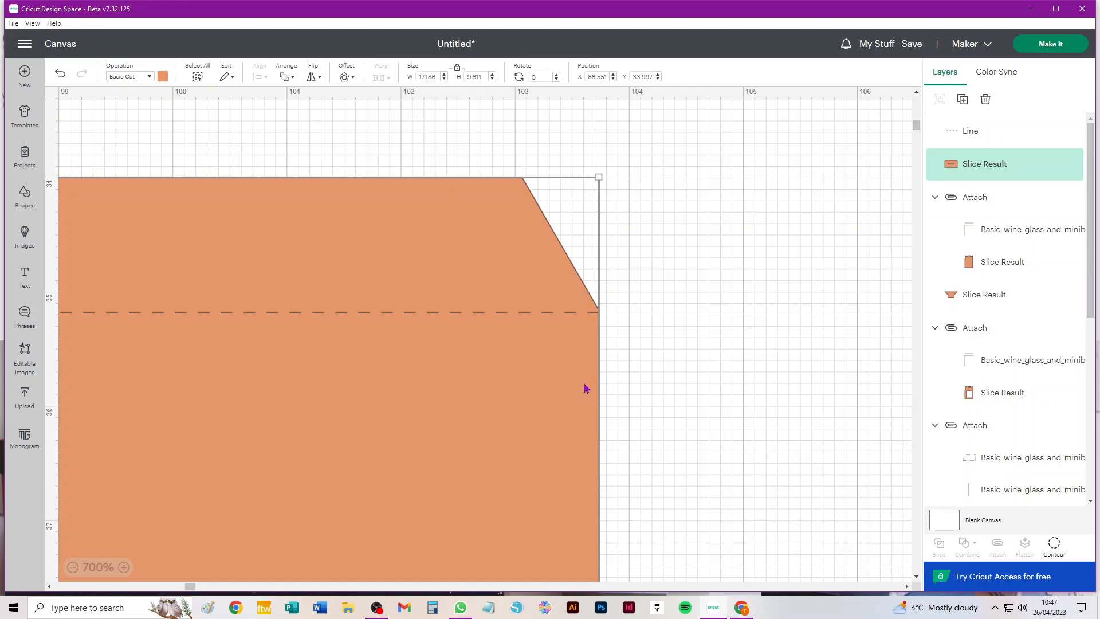
scroll(582, 381, "down", 5)
left_click_drag(727, 257, 407, 445)
left_click(1001, 553)
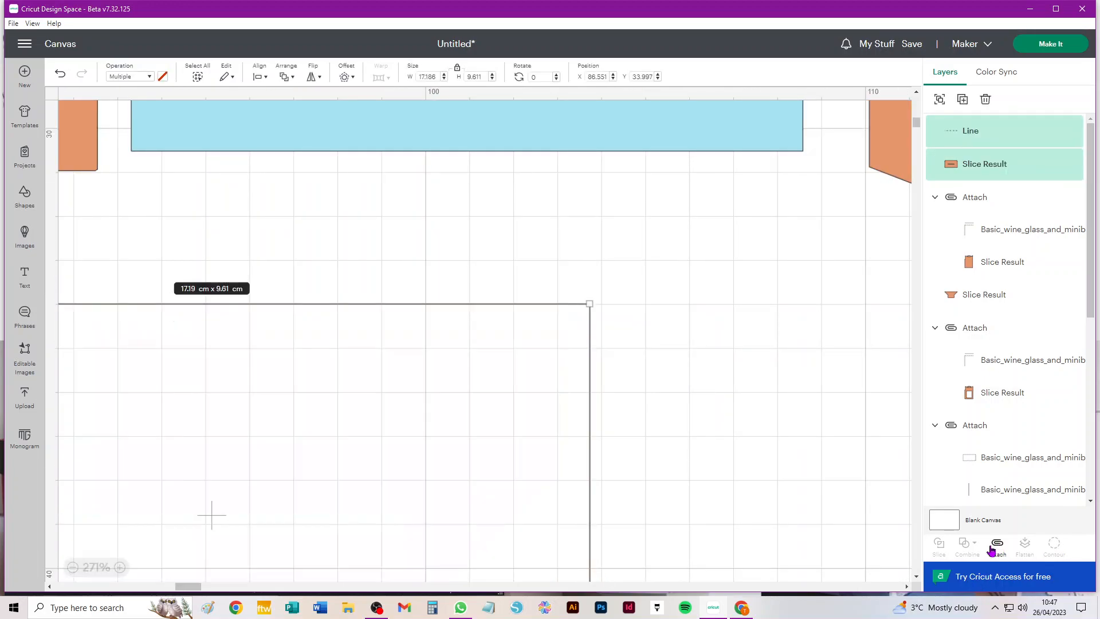
- Move the attached slotted flap beneath the panel with the window cutout, to about X 111.457, Y 32.41 cm
scroll(397, 393, "down", 3)
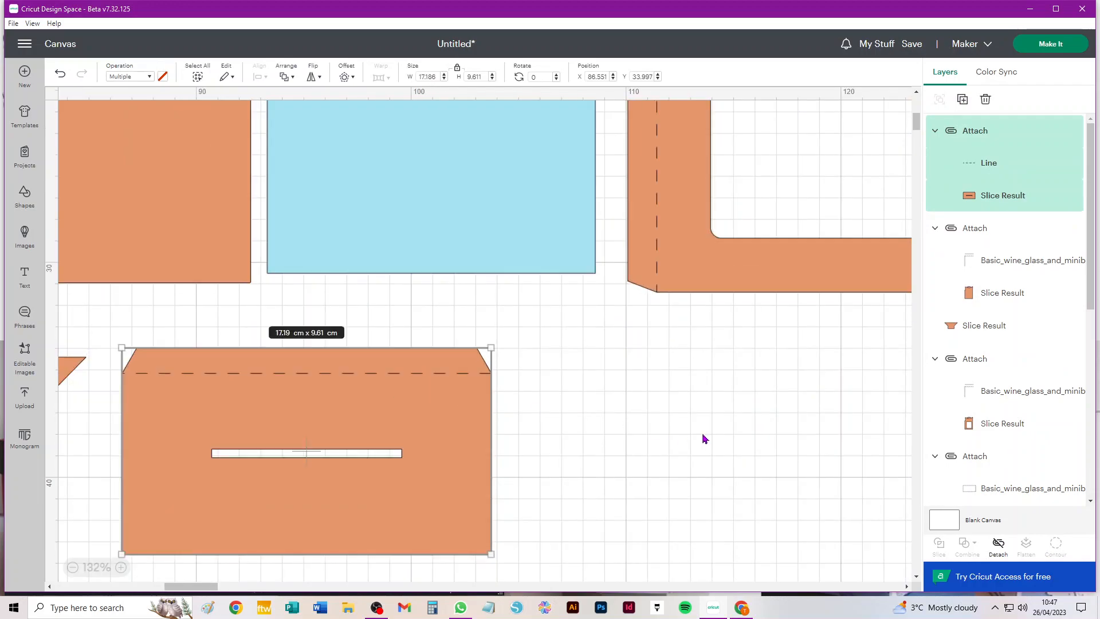
scroll(267, 348, "down", 3)
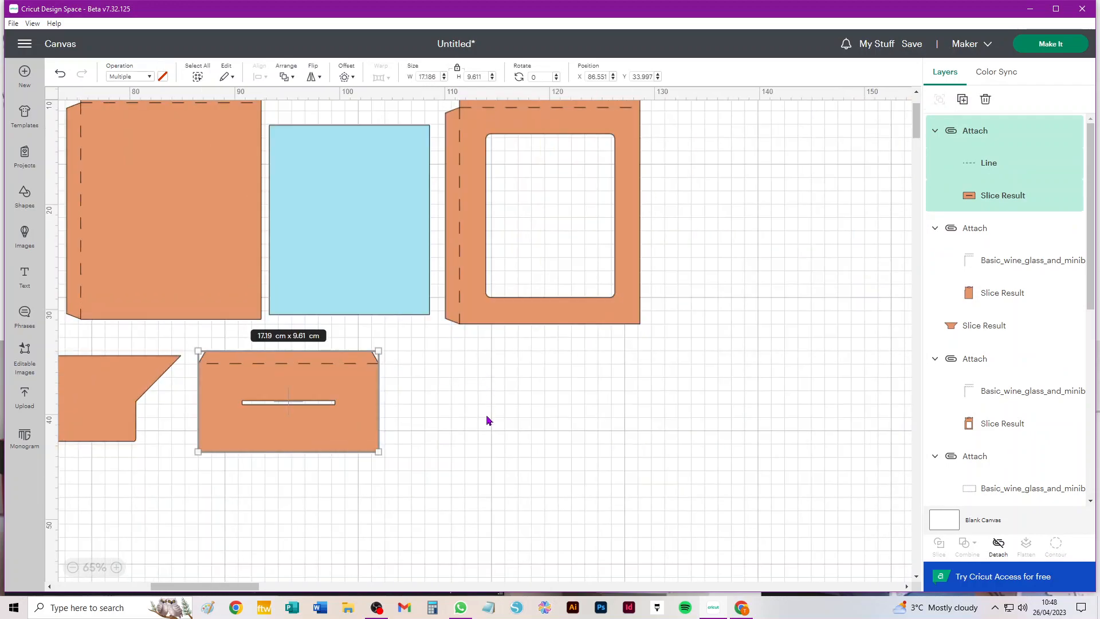
left_click(487, 420)
left_click_drag(236, 383, 491, 372)
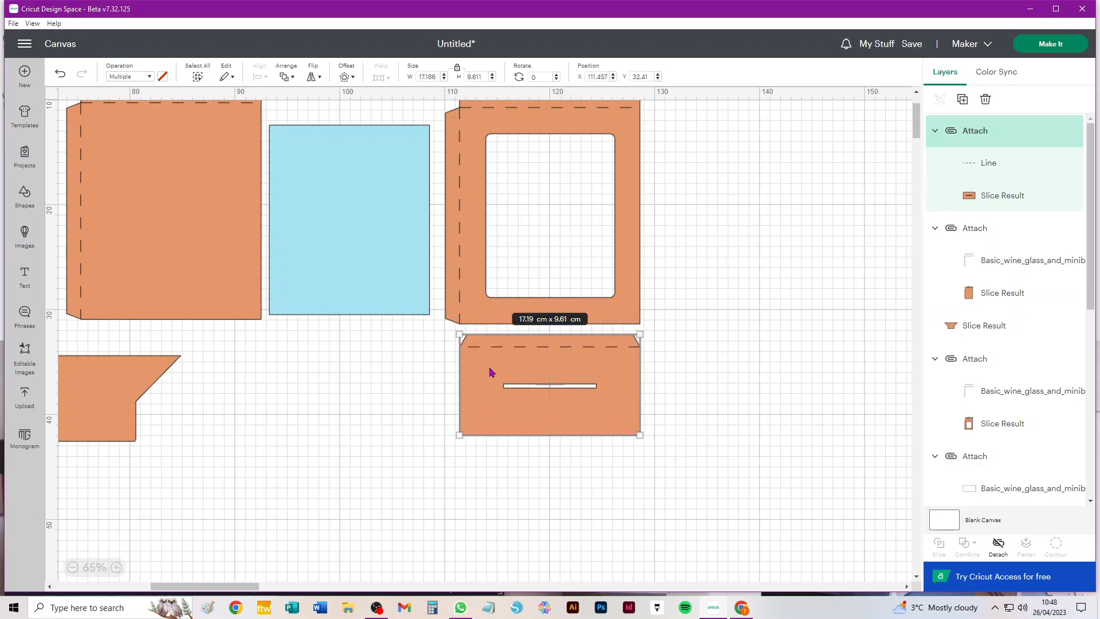
- Move the tapered flap into the free space below the panels, to about X 81.483, Y 35.766 cm
left_click_drag(110, 380, 214, 403)
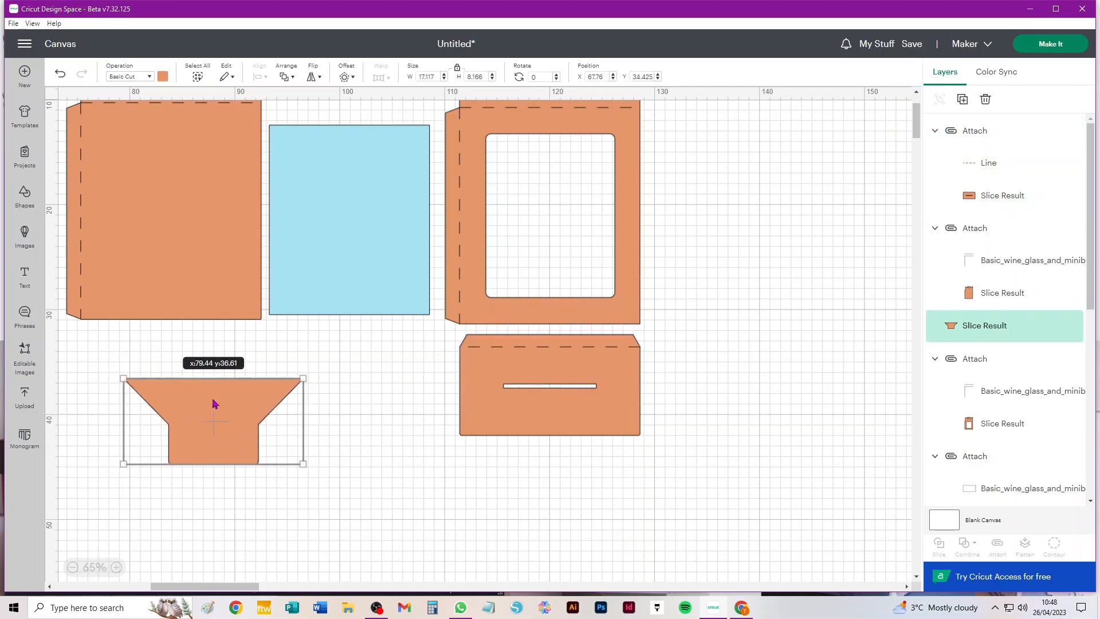
scroll(184, 407, "up", 8)
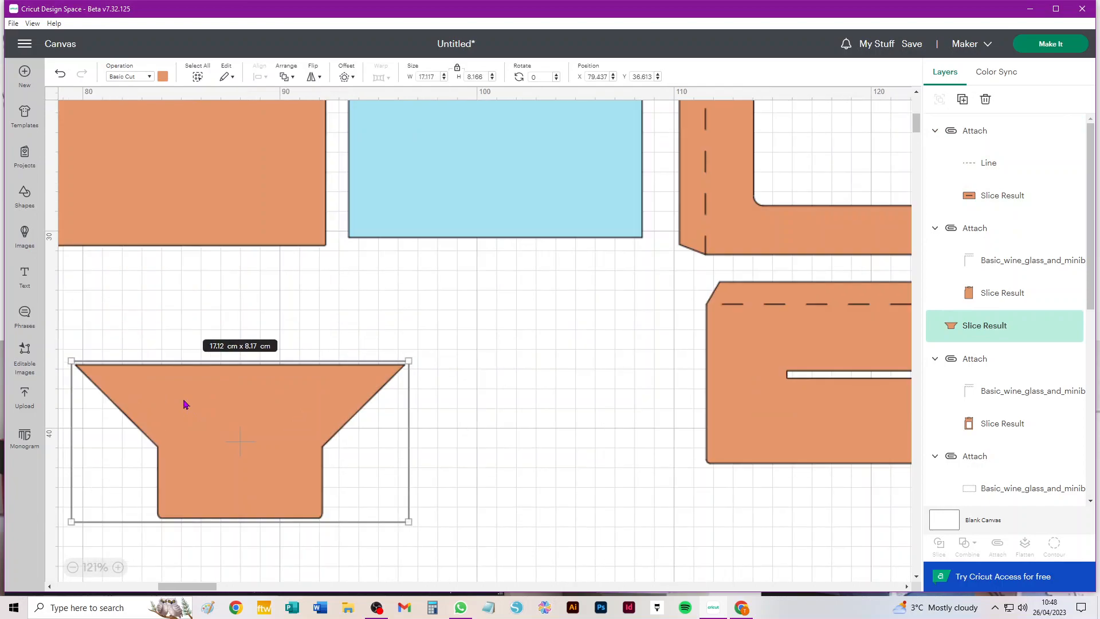
scroll(315, 374, "down", 3)
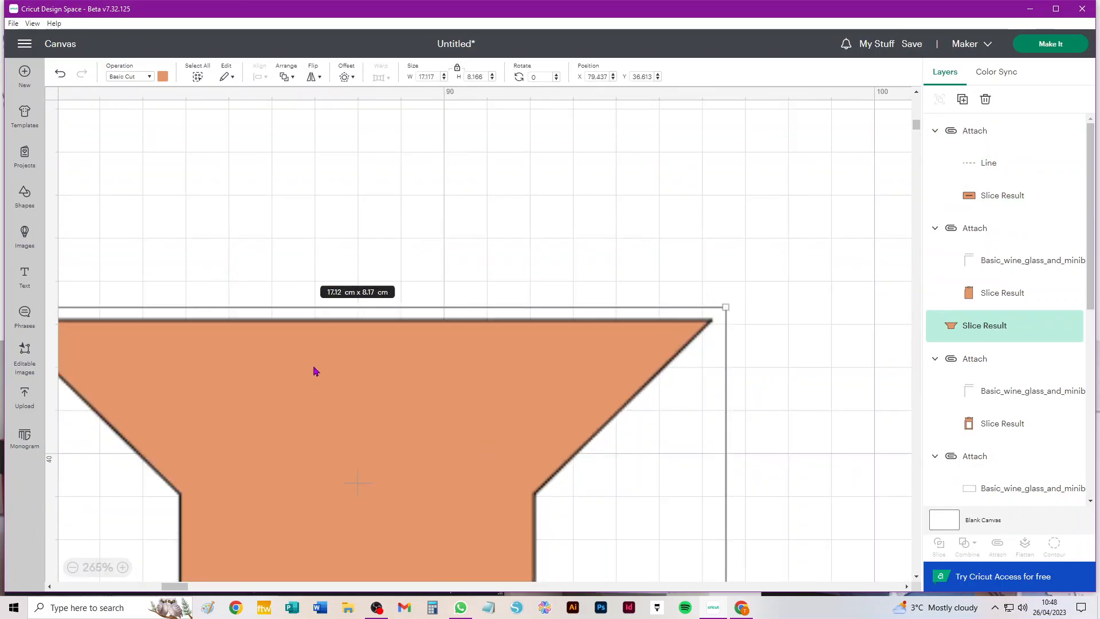
left_click_drag(187, 381, 259, 359)
left_click(153, 250)
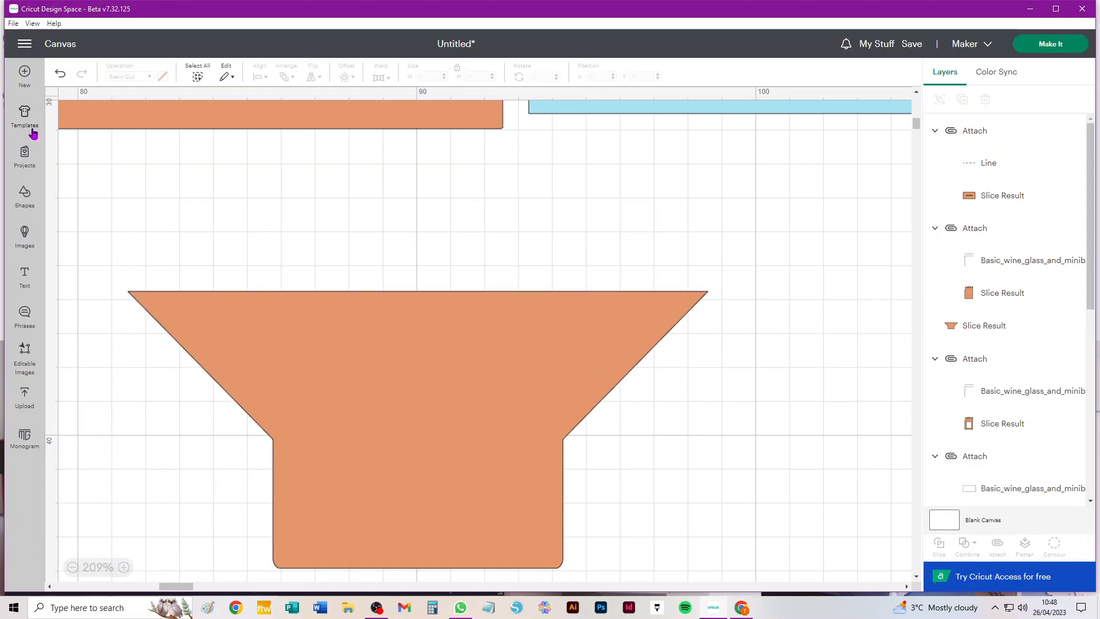
- Add a score line matching the tapered flap's width by setting its length to 17.12 cm
left_click(288, 348)
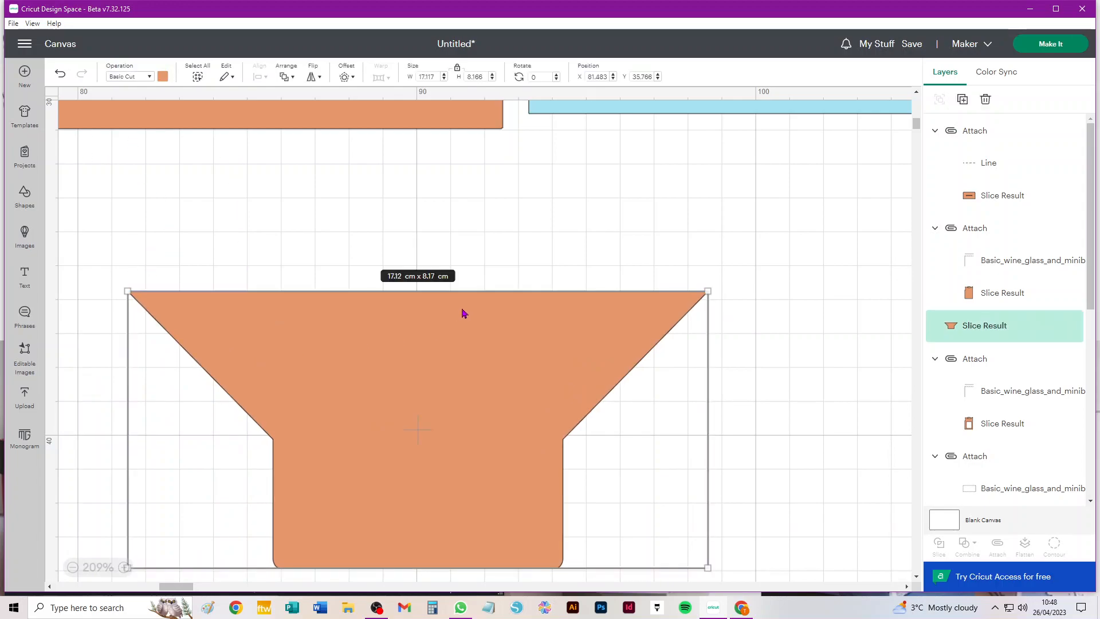
left_click(269, 198)
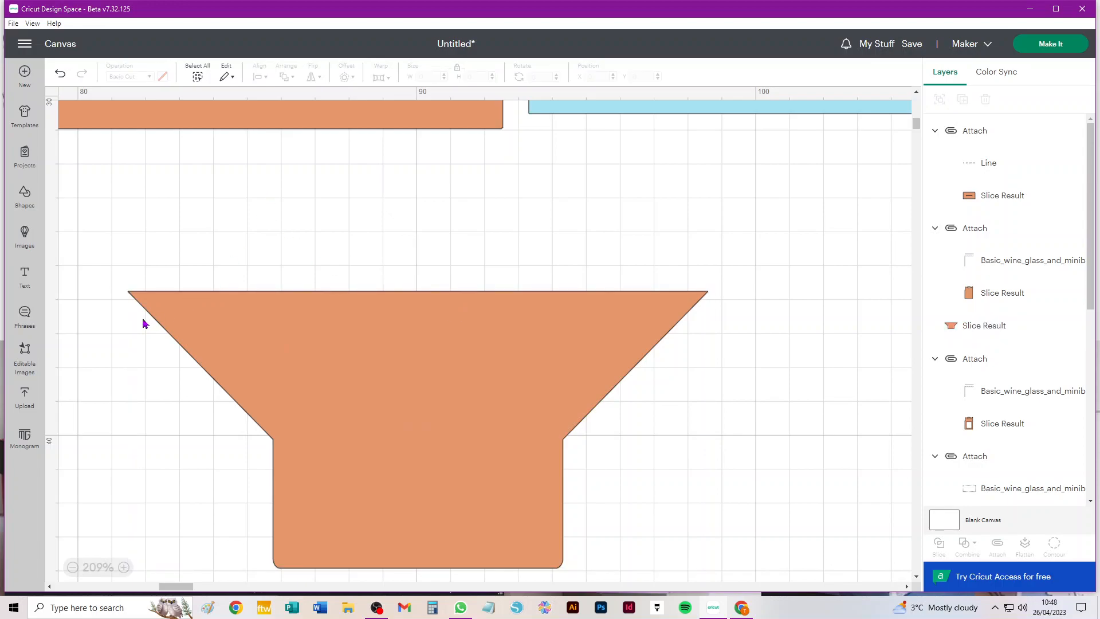
left_click(25, 195)
left_click(78, 129)
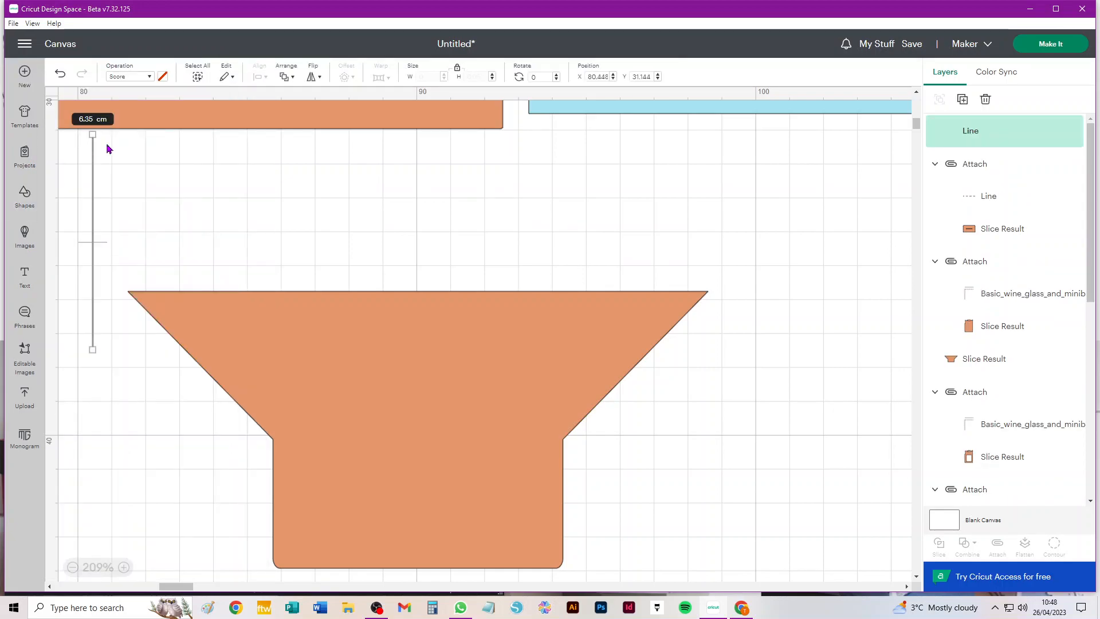
left_click(476, 77)
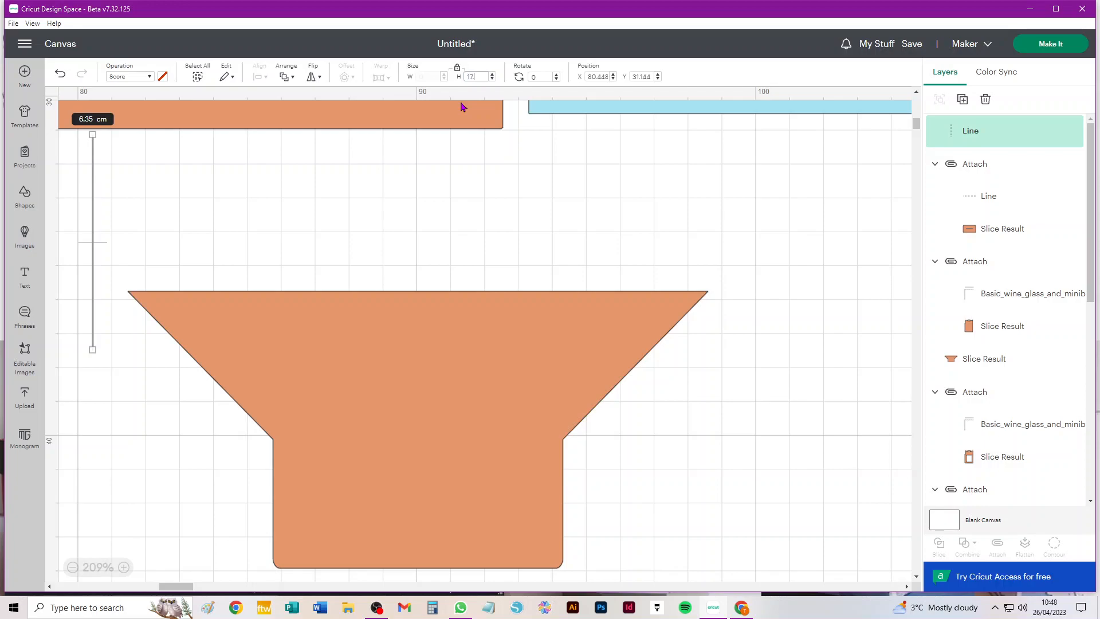
key("Return")
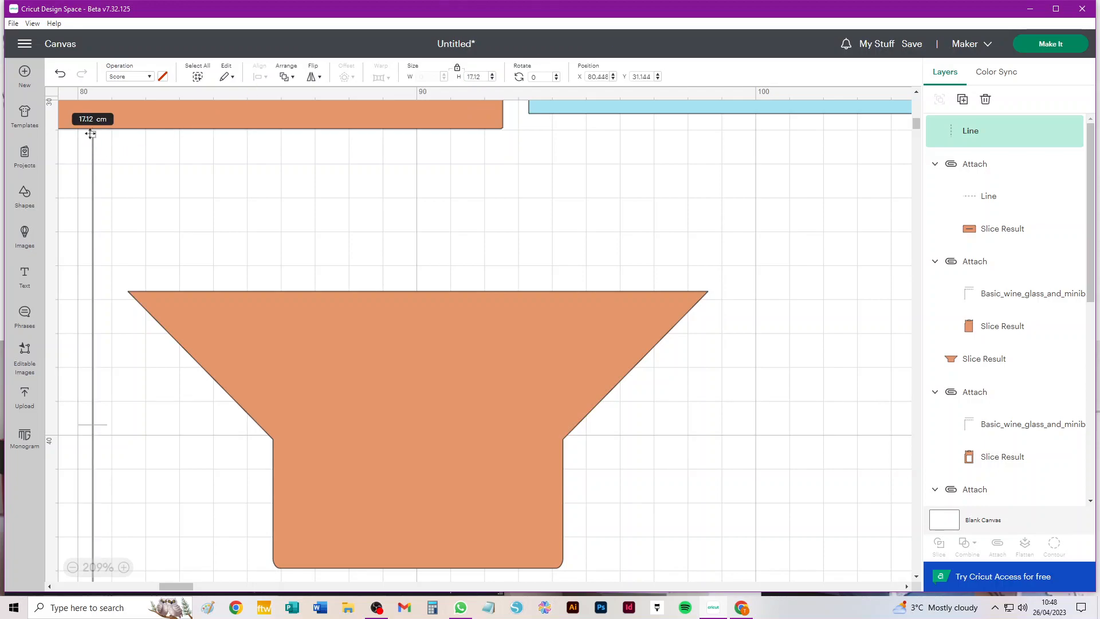
left_click(107, 142)
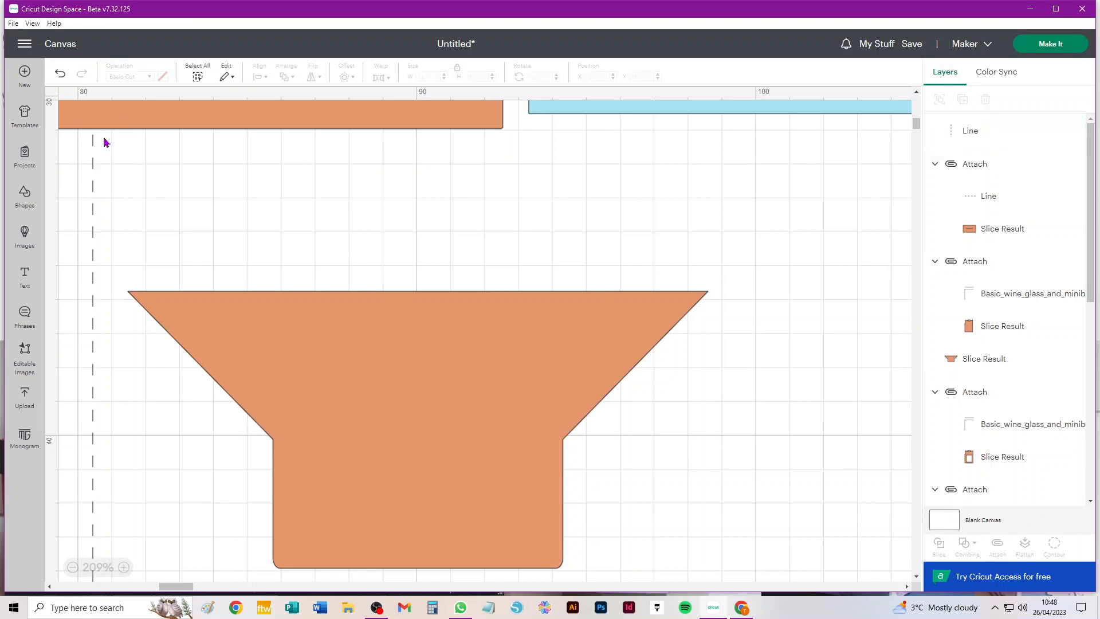
- Rotate the score line 90 degrees, centred horizontally on the tapered flap and aligned with its top edge
left_click_drag(95, 148, 454, 474)
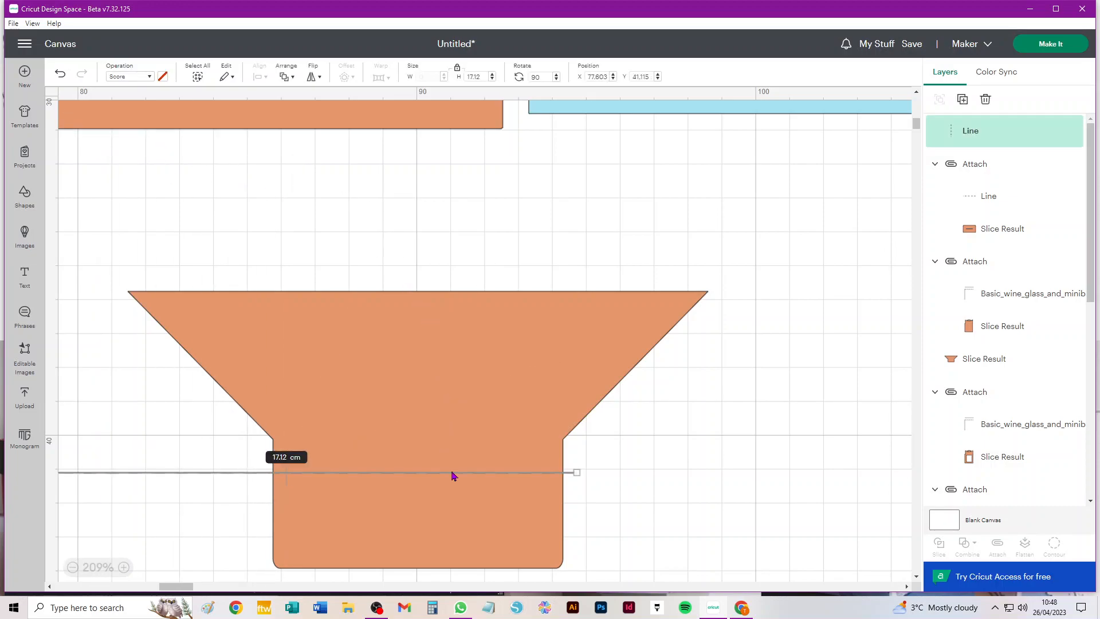
left_click_drag(787, 244, 467, 513)
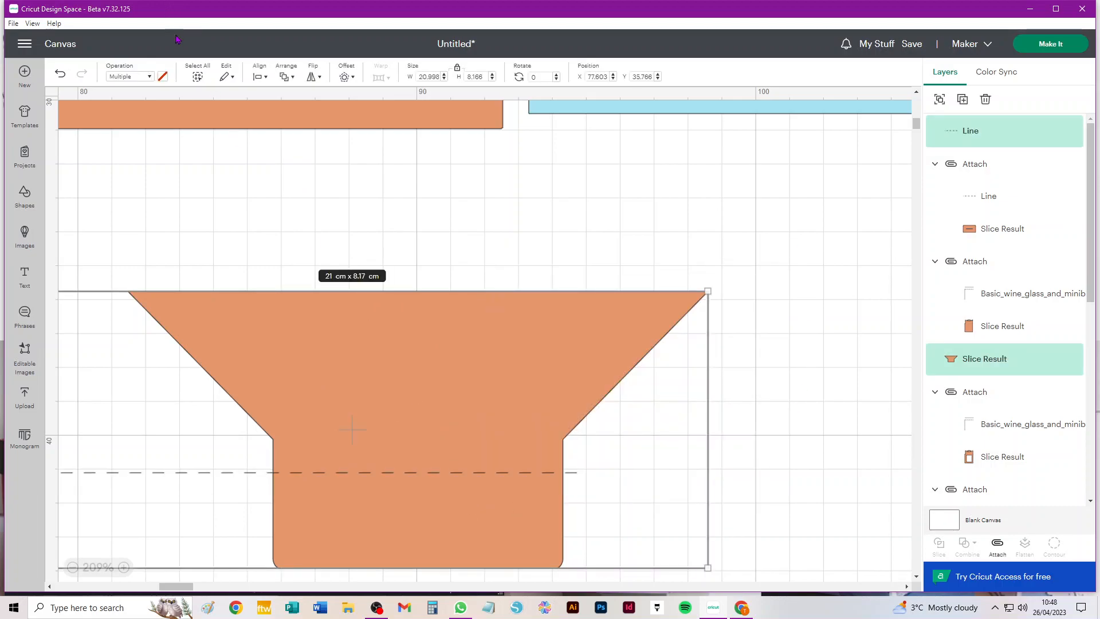
left_click(259, 78)
left_click(309, 138)
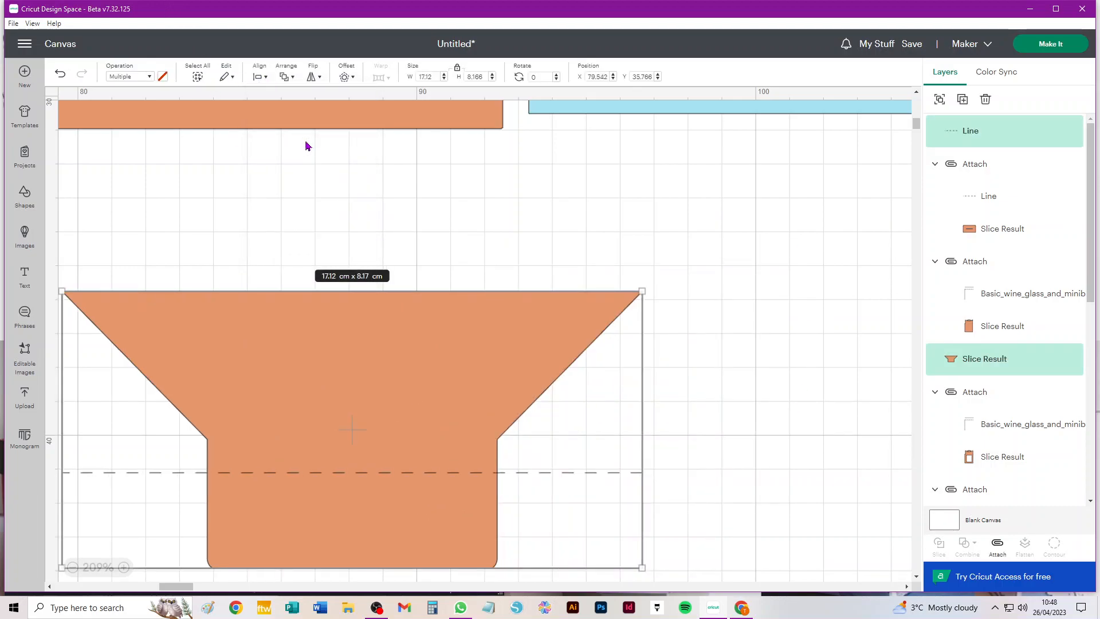
left_click(259, 78)
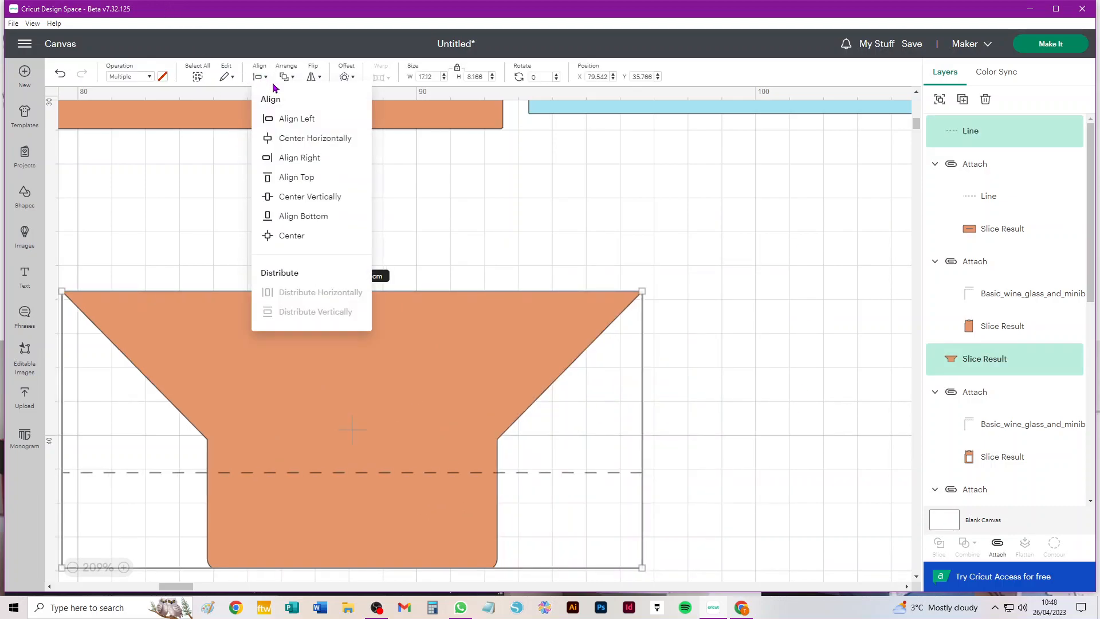
left_click(297, 179)
left_click(310, 226)
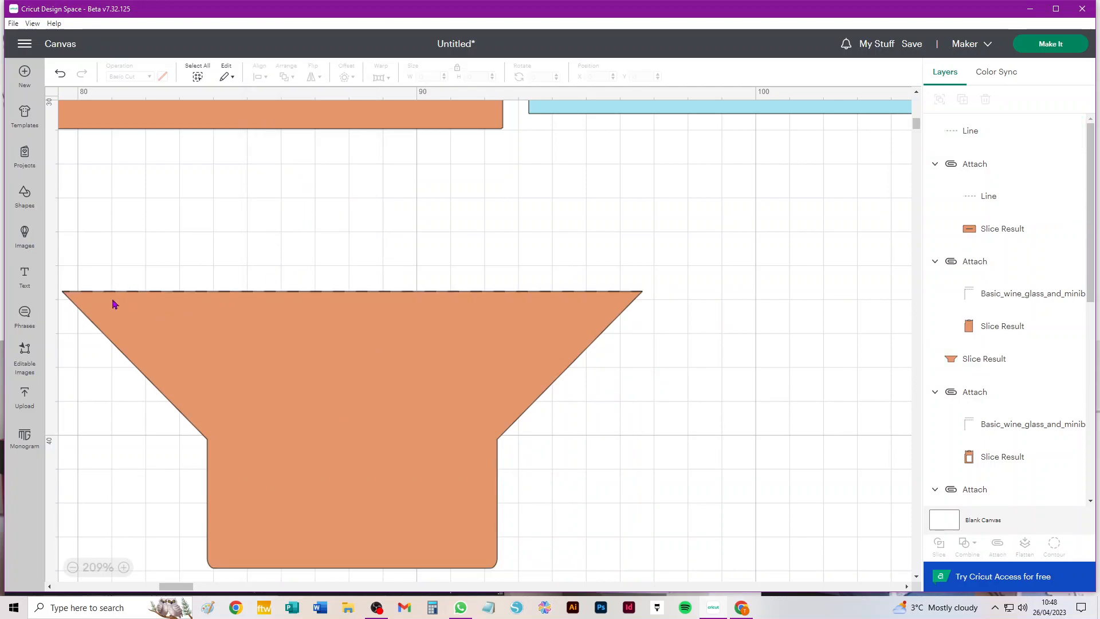
- Move the flared panel together with its dashed score line horizontally to leave free space beside it
left_click_drag(700, 248, 533, 353)
left_click_drag(292, 444, 431, 420)
left_click(117, 388)
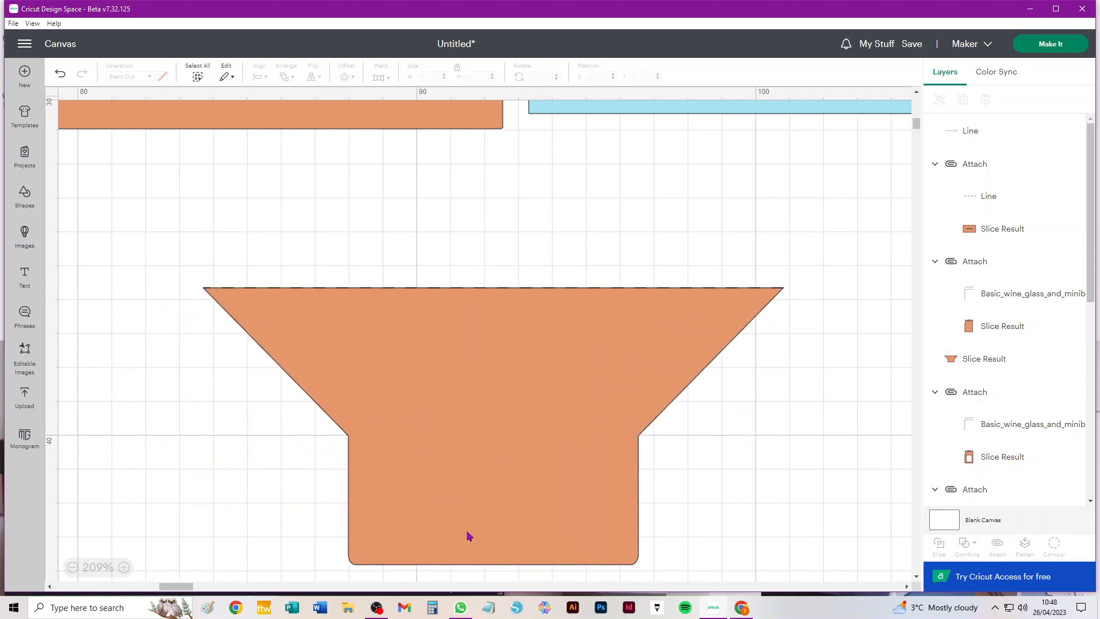
- Check the flared panel's width, then add an unlocked square sized 17.11 cm wide by 1.2 cm high
left_click(396, 556)
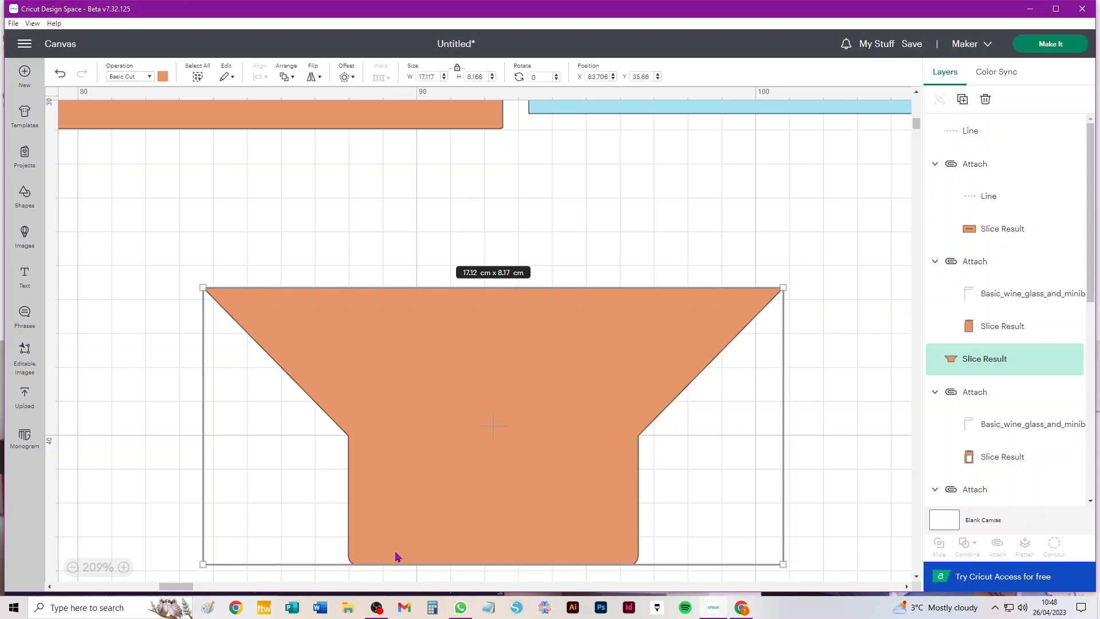
left_click(837, 458)
left_click(577, 562)
left_click(100, 325)
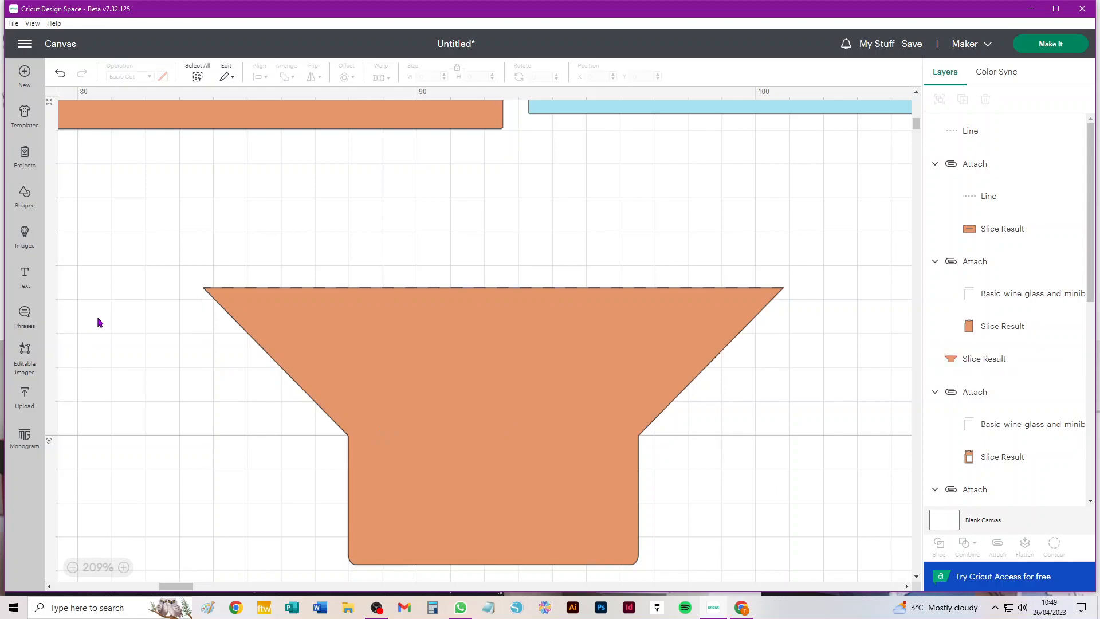
left_click(24, 192)
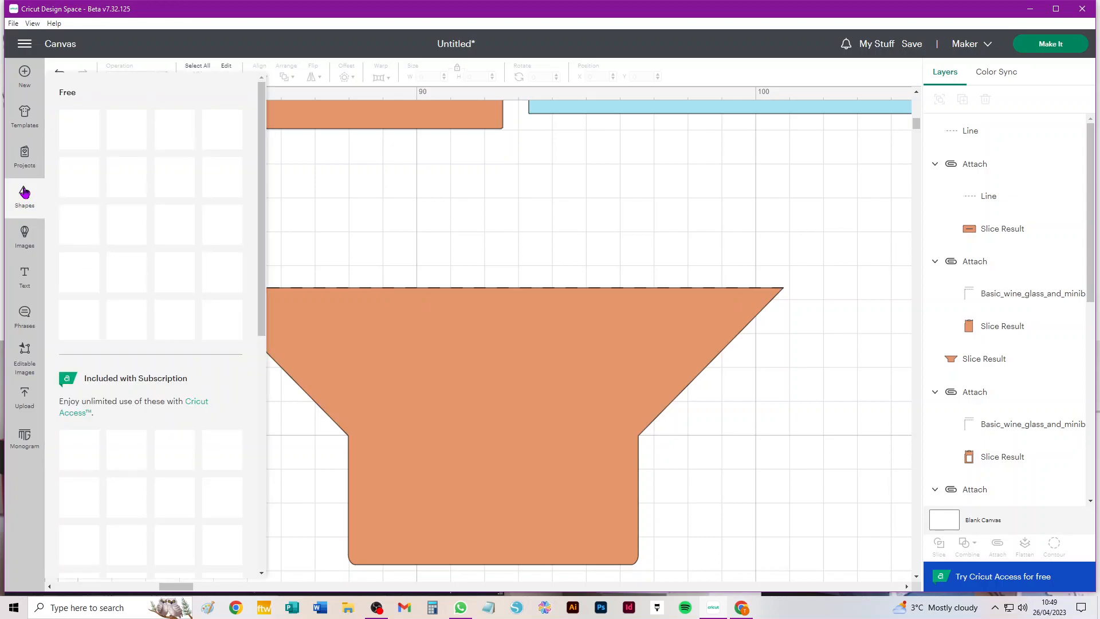
left_click(131, 275)
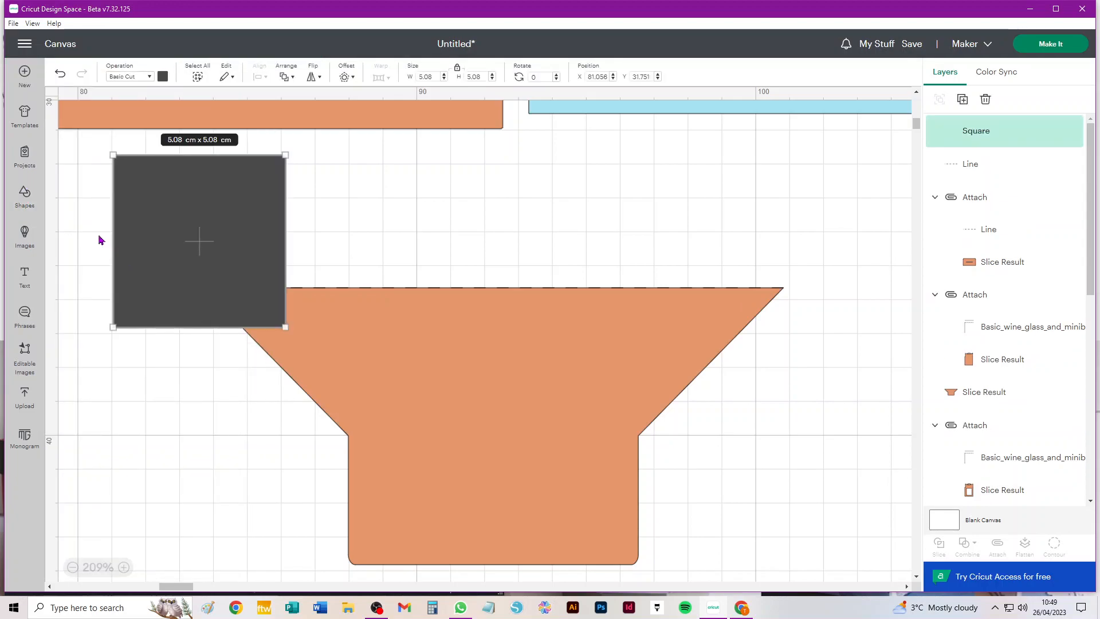
left_click(458, 70)
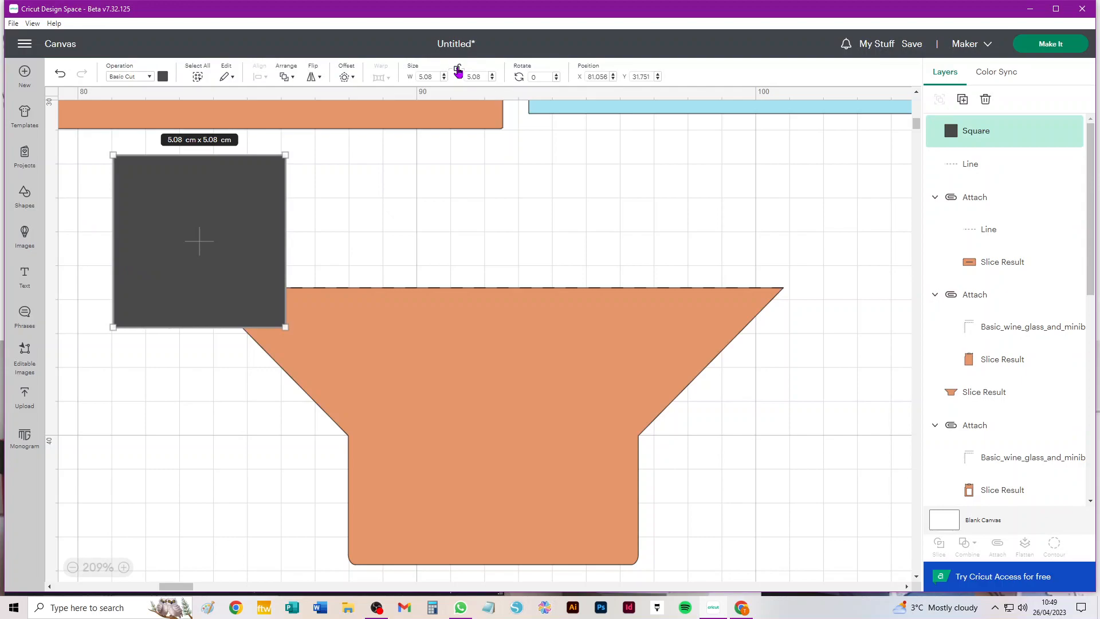
left_click(429, 76)
type("17.11")
key("Tab")
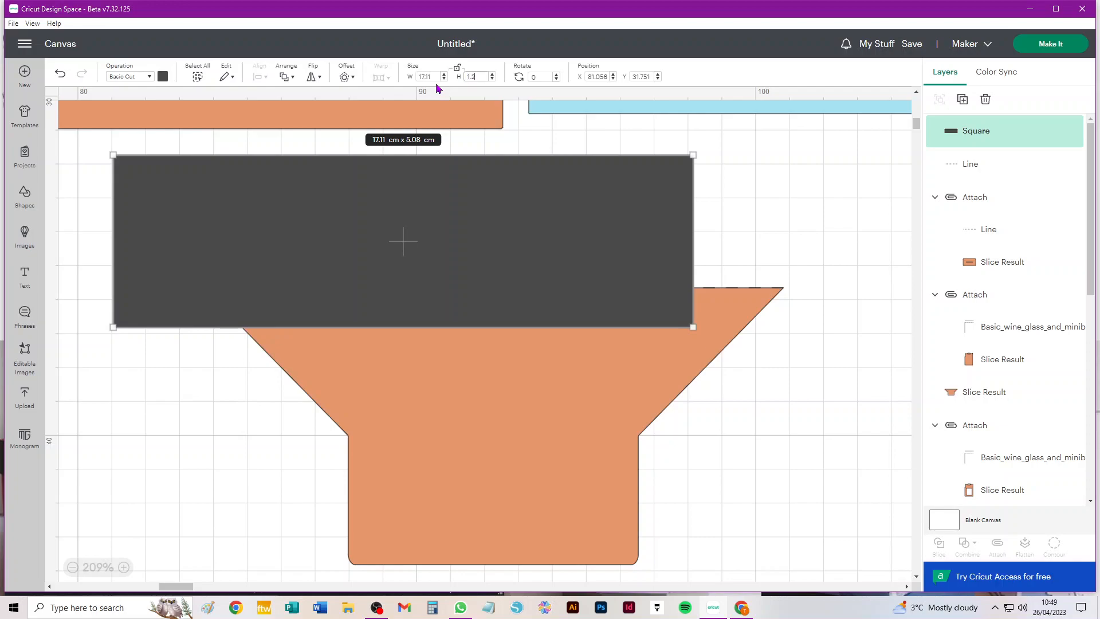
key("Return")
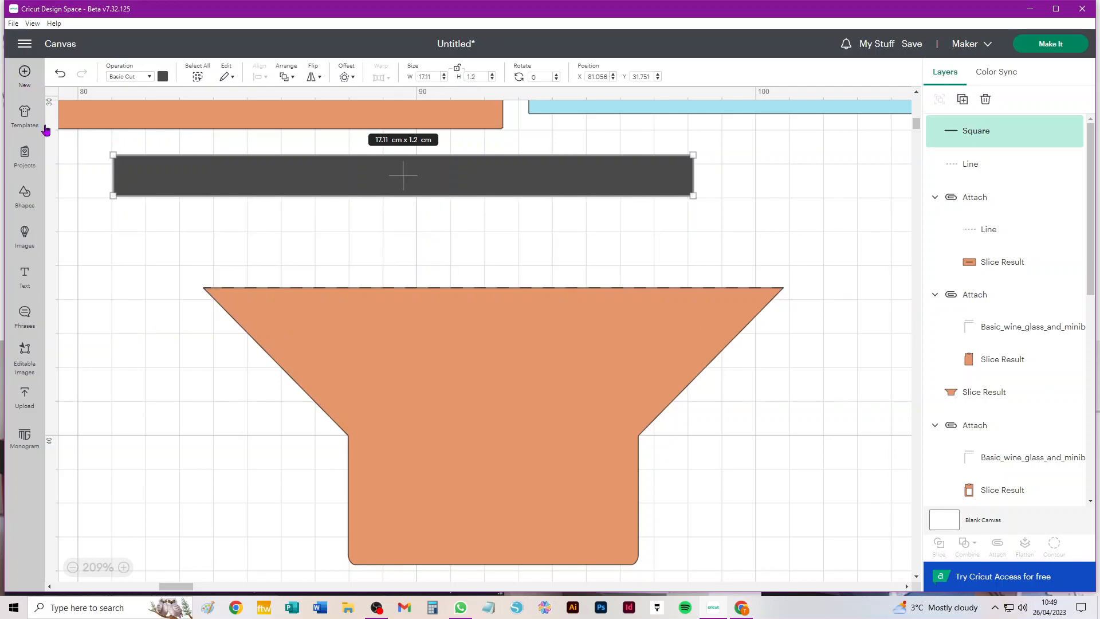
- Place the strip against the flared panel's upper edge and center strip, score line and panel horizontally
left_click_drag(166, 185, 256, 278)
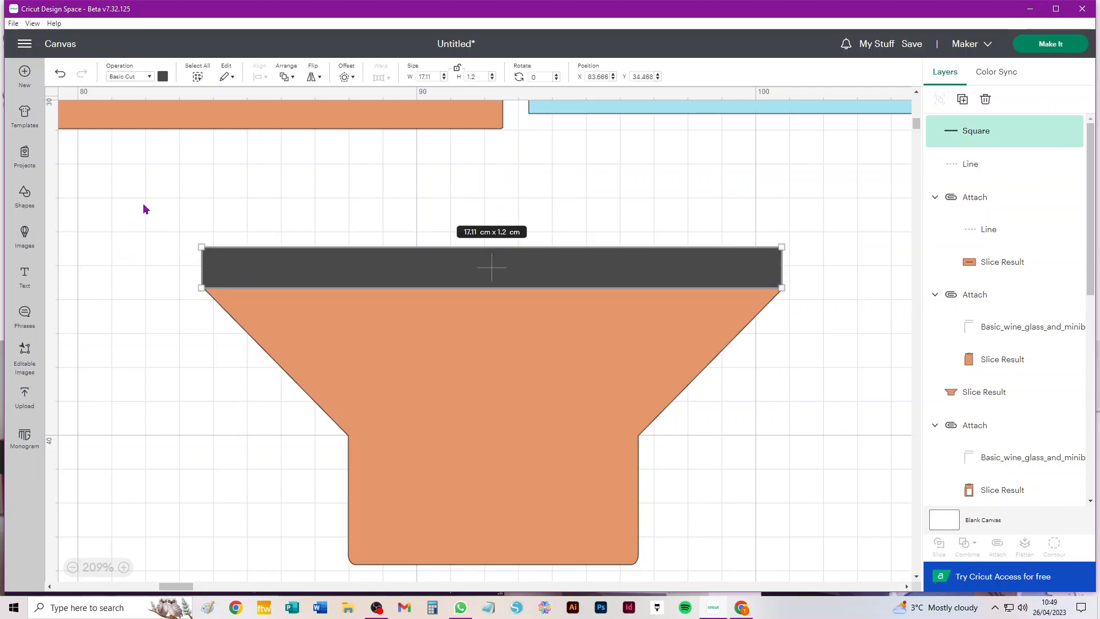
left_click_drag(142, 201, 843, 507)
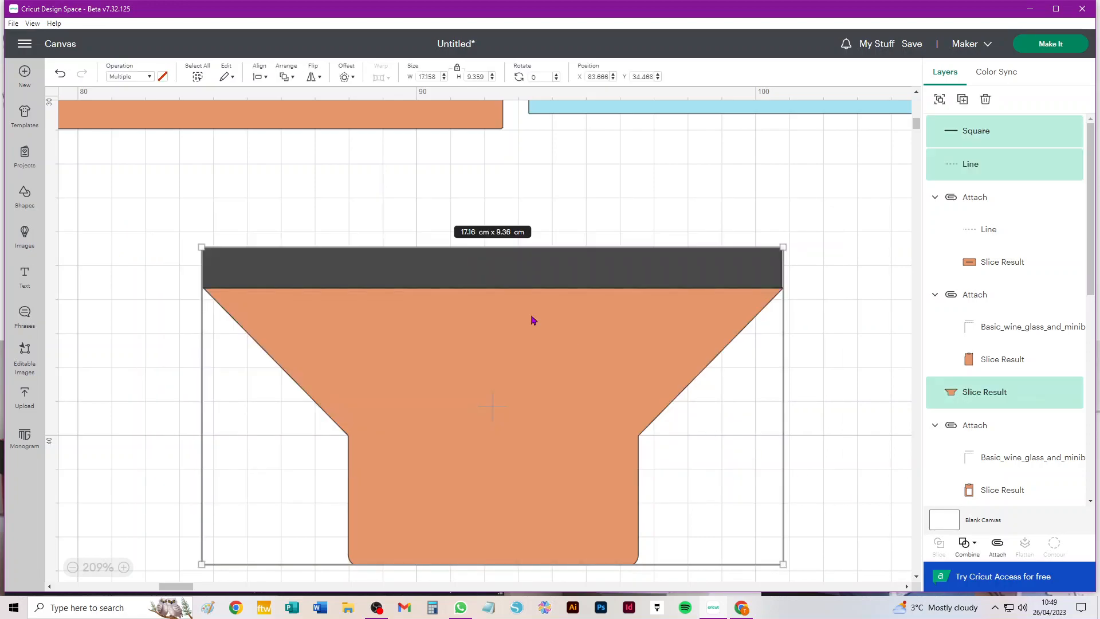
left_click(261, 79)
left_click(283, 138)
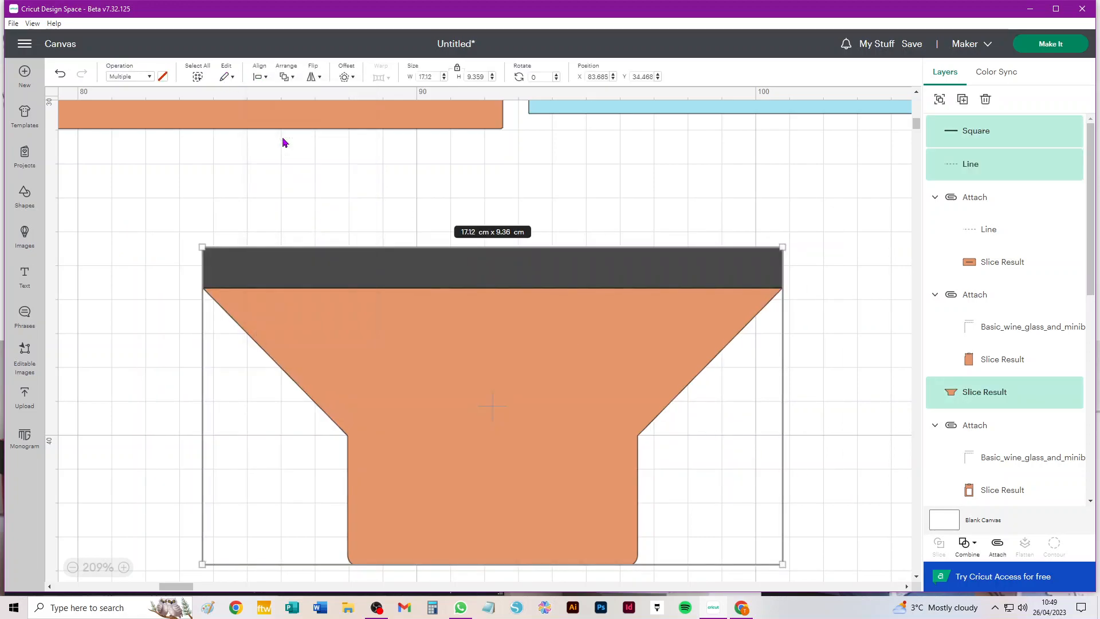
- Unite the strip and the flared panel into one shape, leaving the score line separate
left_click(827, 321)
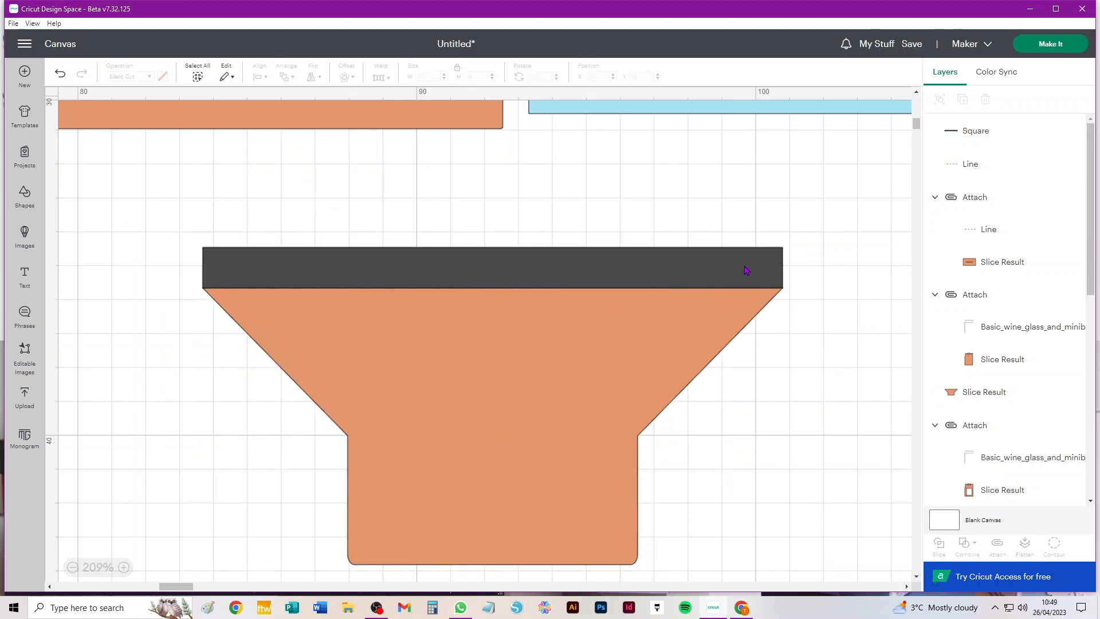
left_click(747, 270)
left_click(657, 357, "shift")
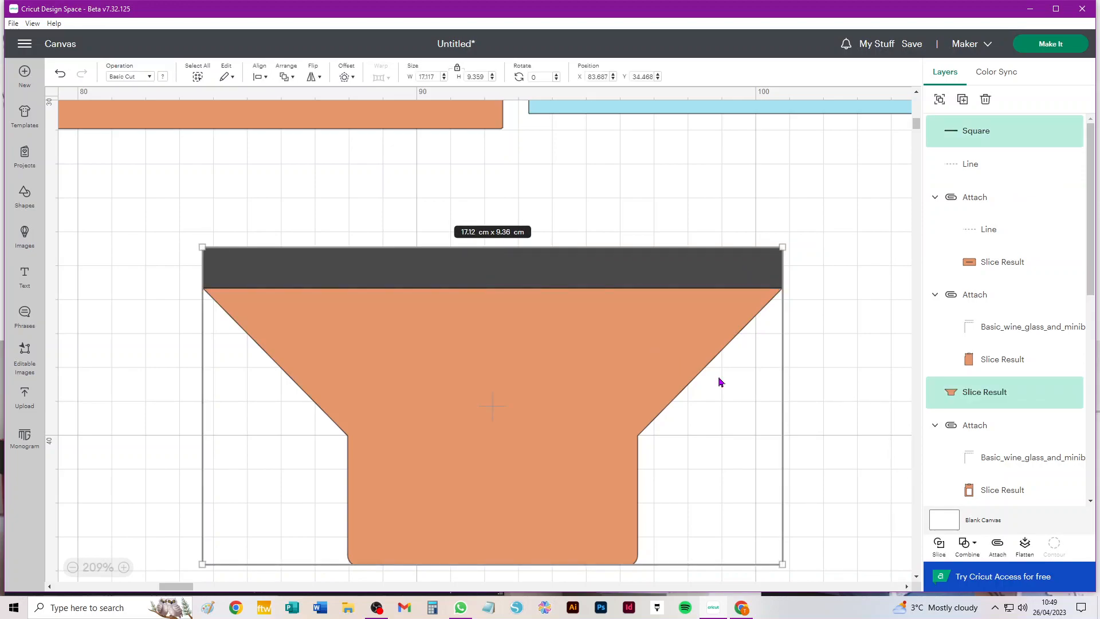
left_click(972, 539)
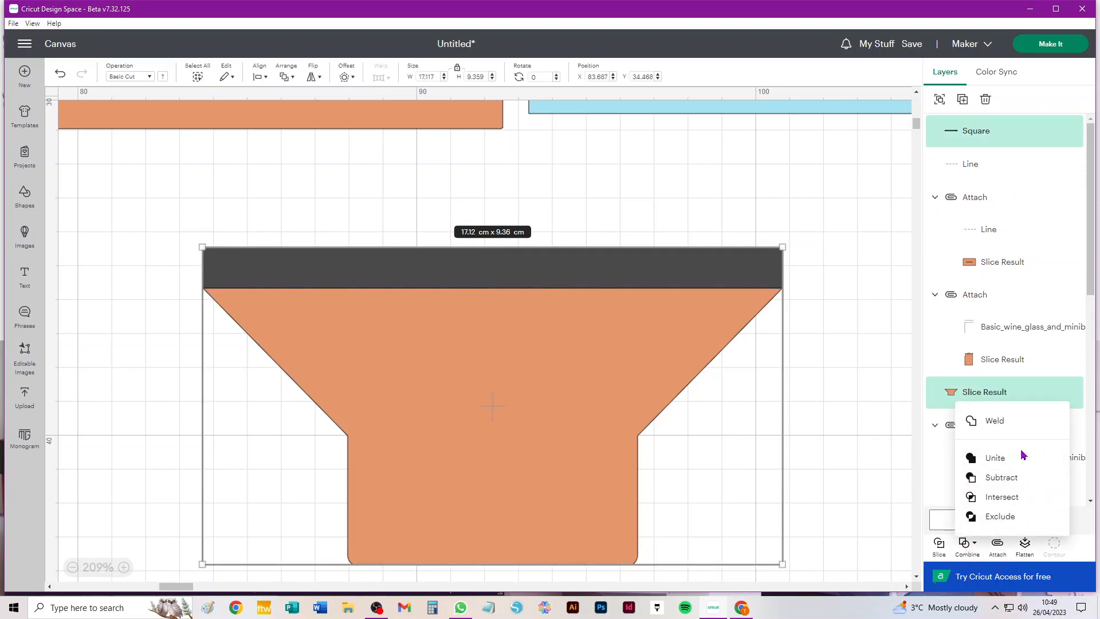
left_click(993, 458)
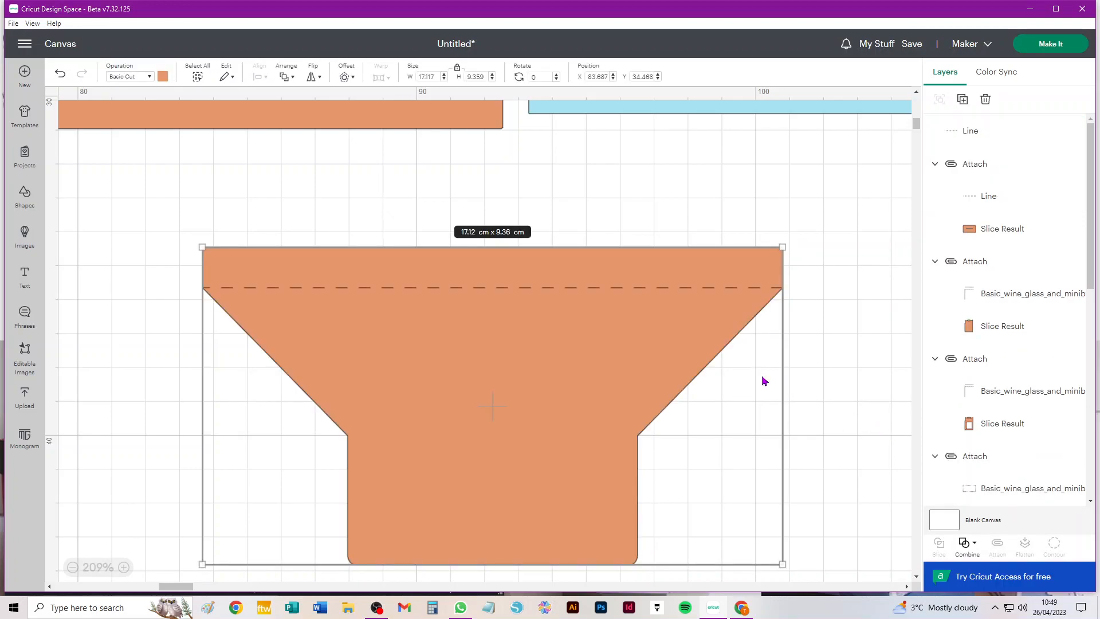
left_click(818, 300)
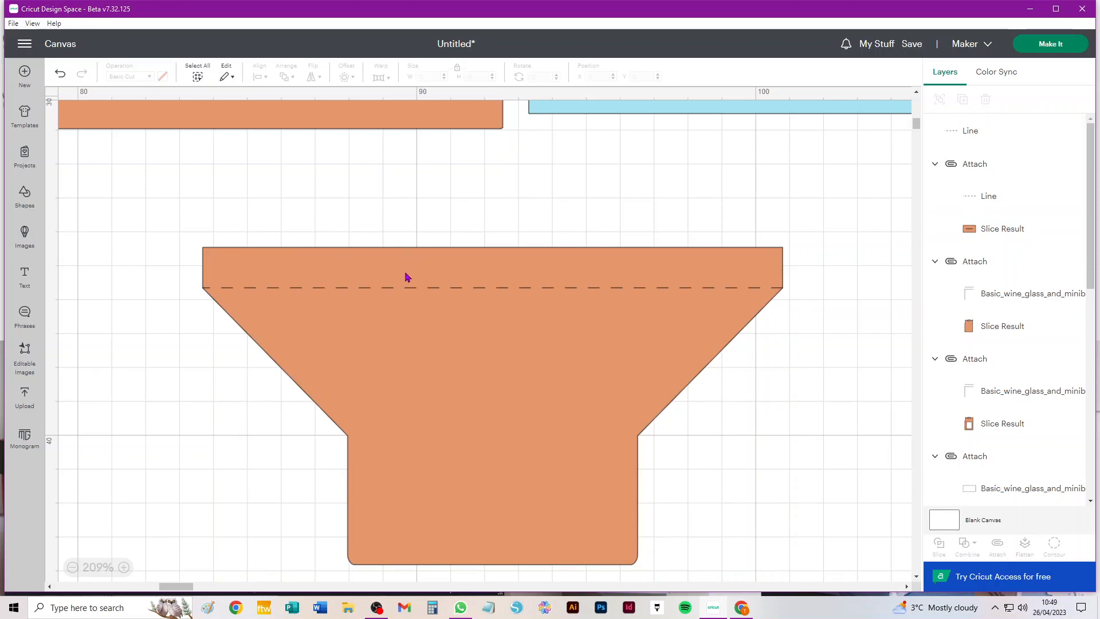
- Insert a hexagon and place it over the strip's upper-left corner, its slanted edge meeting the score line's left end
left_click(24, 197)
left_click(223, 177)
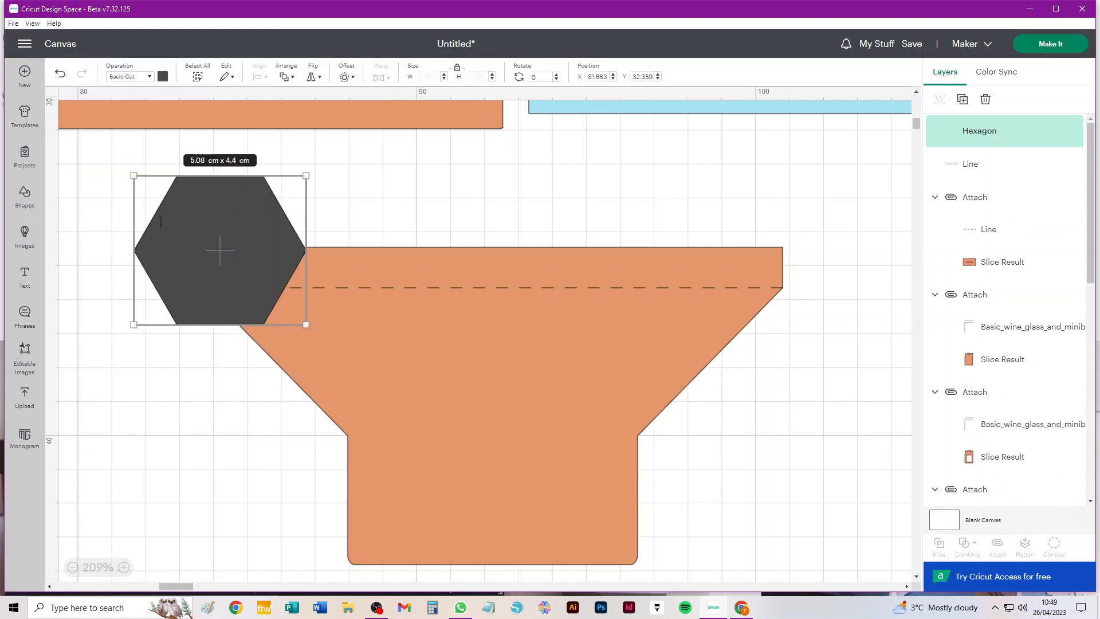
left_click_drag(193, 314, 127, 285)
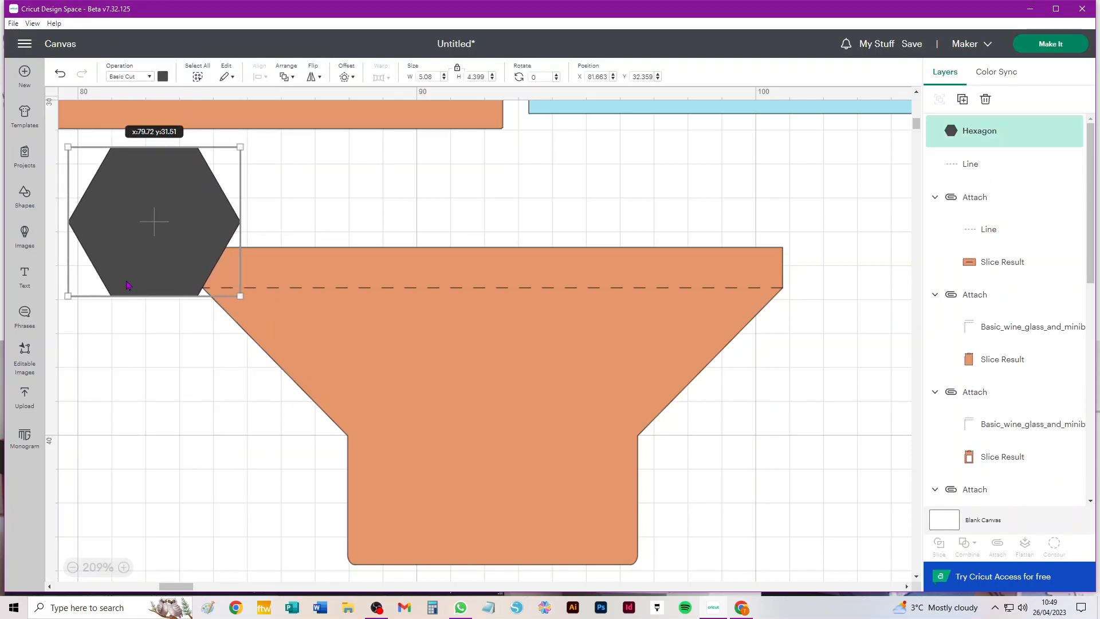
scroll(192, 332, "left", 5)
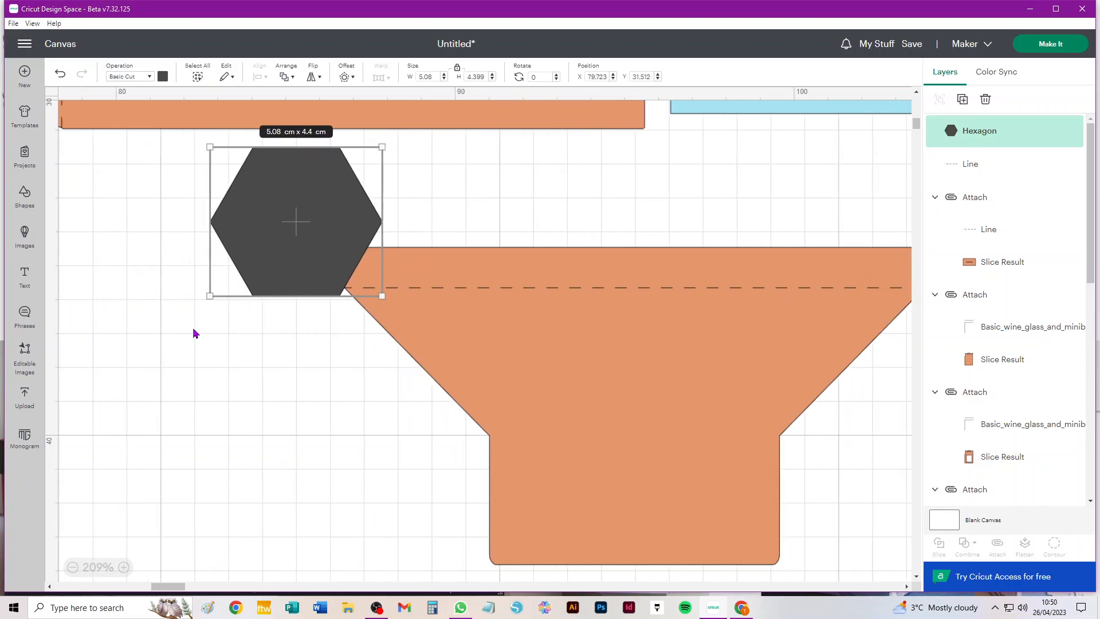
scroll(623, 309, "up", 6)
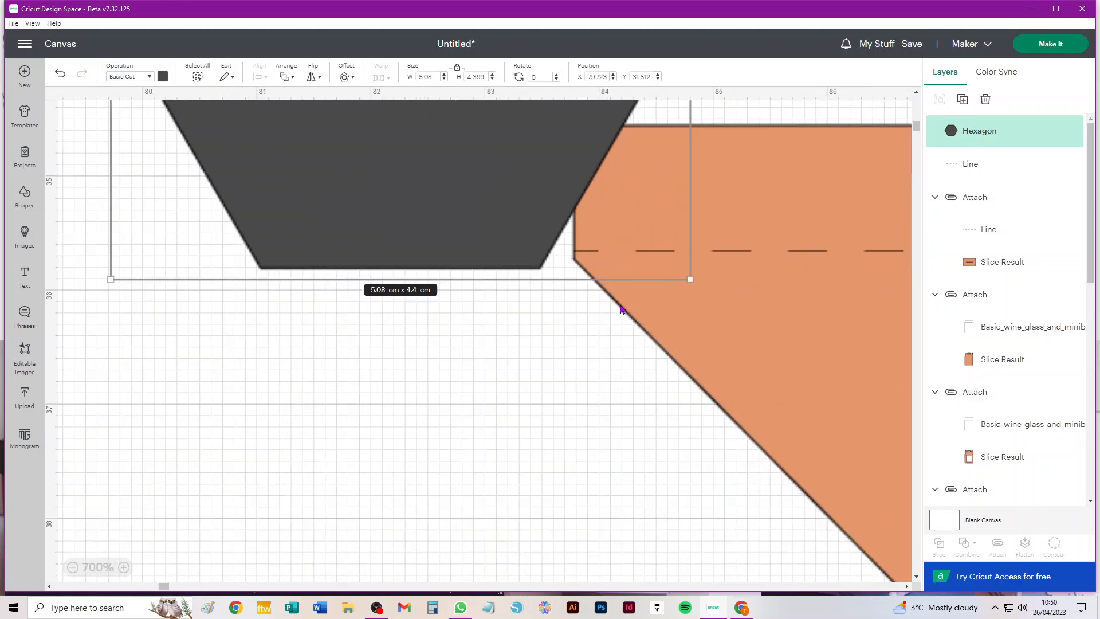
mouse_move(445, 238)
left_mouse_down()
mouse_move(417, 237)
mouse_move(446, 235)
left_mouse_up()
- Slice the united panel with the hexagon at its upper-left corner
left_click(807, 401)
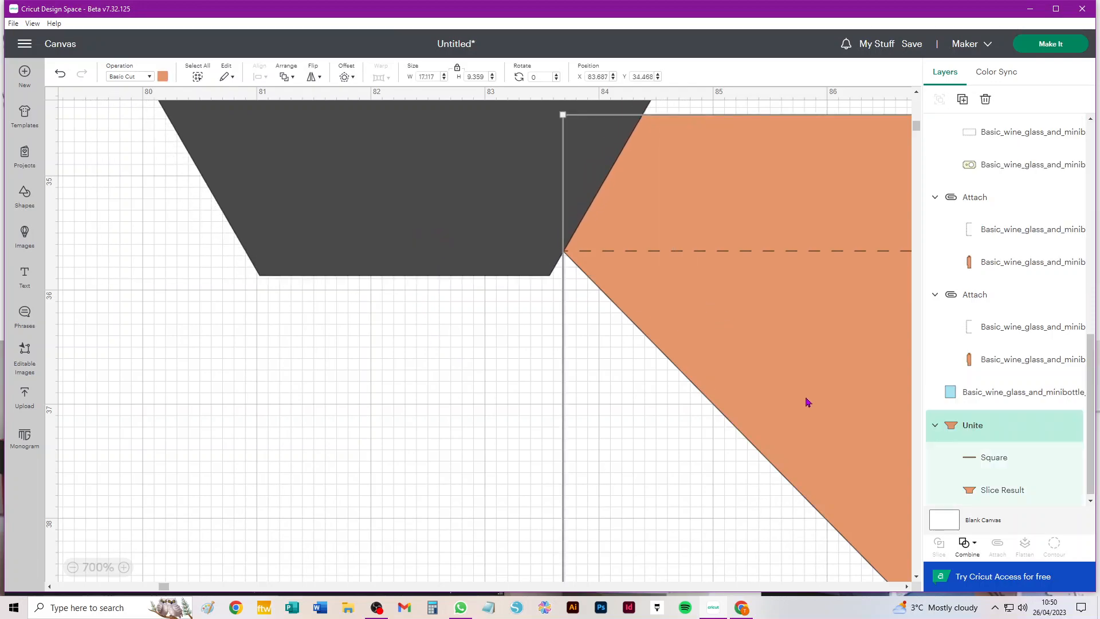
left_click(275, 229, "shift")
scroll(540, 410, "up", 4)
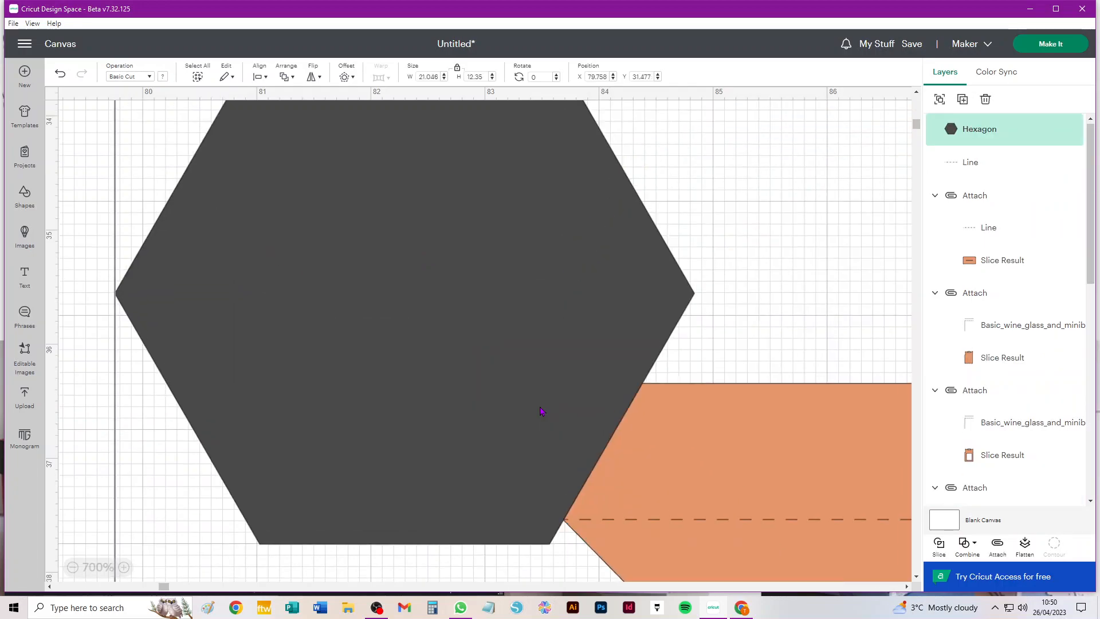
scroll(540, 411, "down", 2)
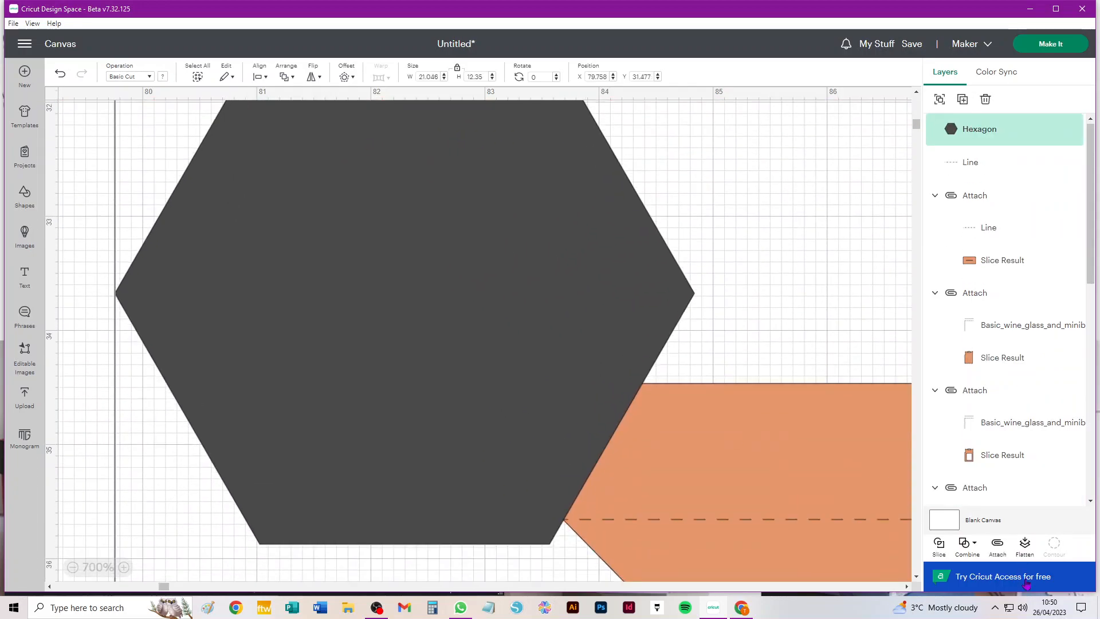
left_click(939, 544)
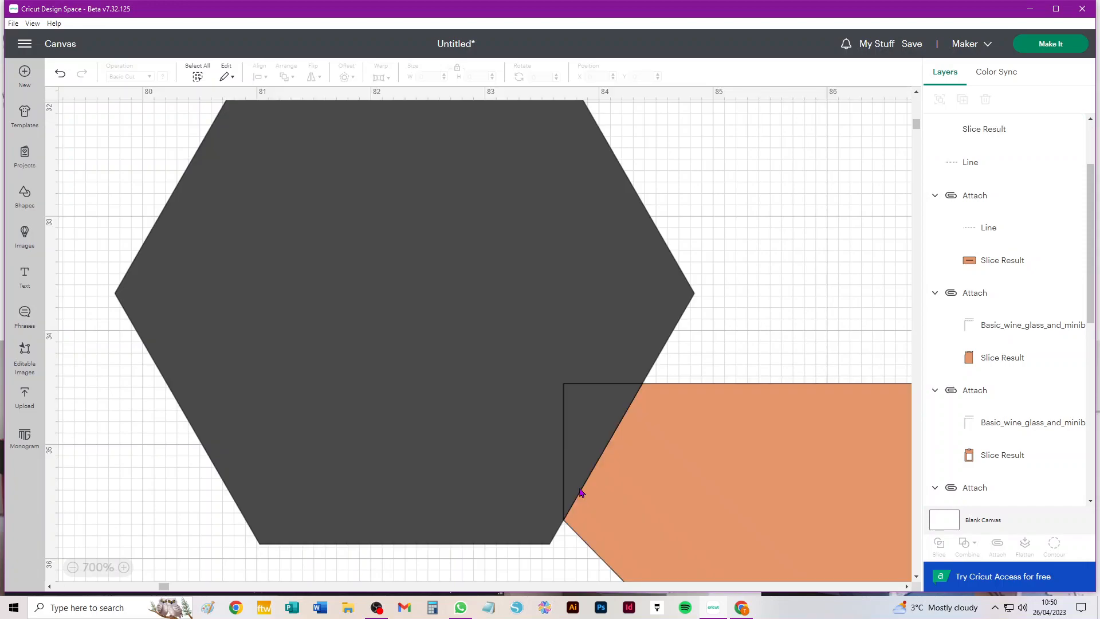
- Delete the hexagon remainder and both small corner pieces, leaving the panel's upper-left corner angled
left_click(445, 336)
key("Delete")
left_click(609, 409)
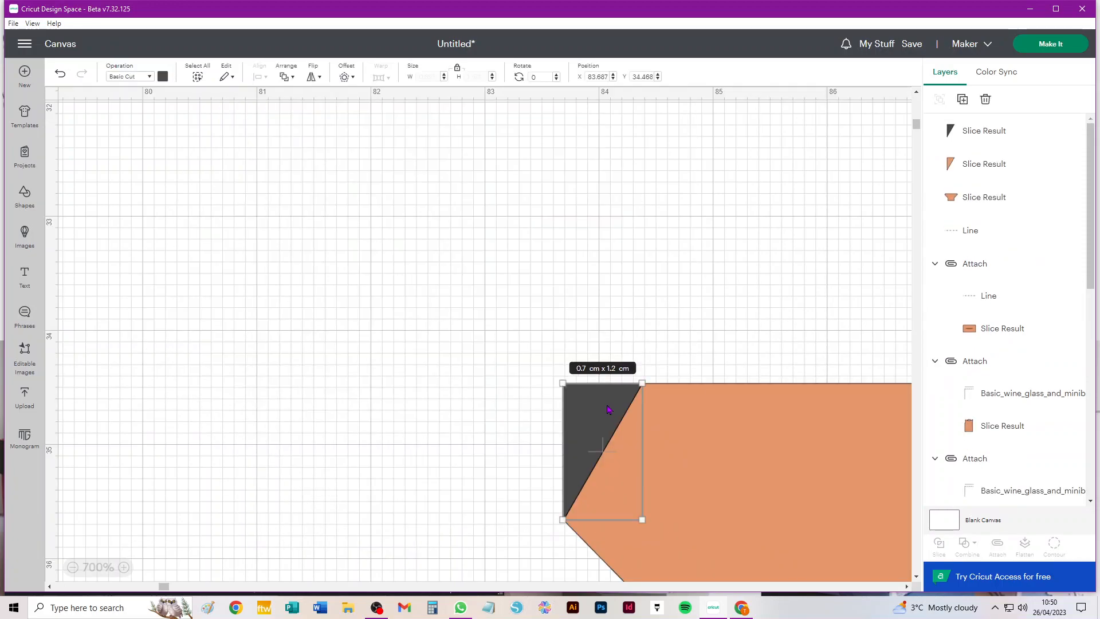
key("Delete")
left_click(607, 409)
key("Delete")
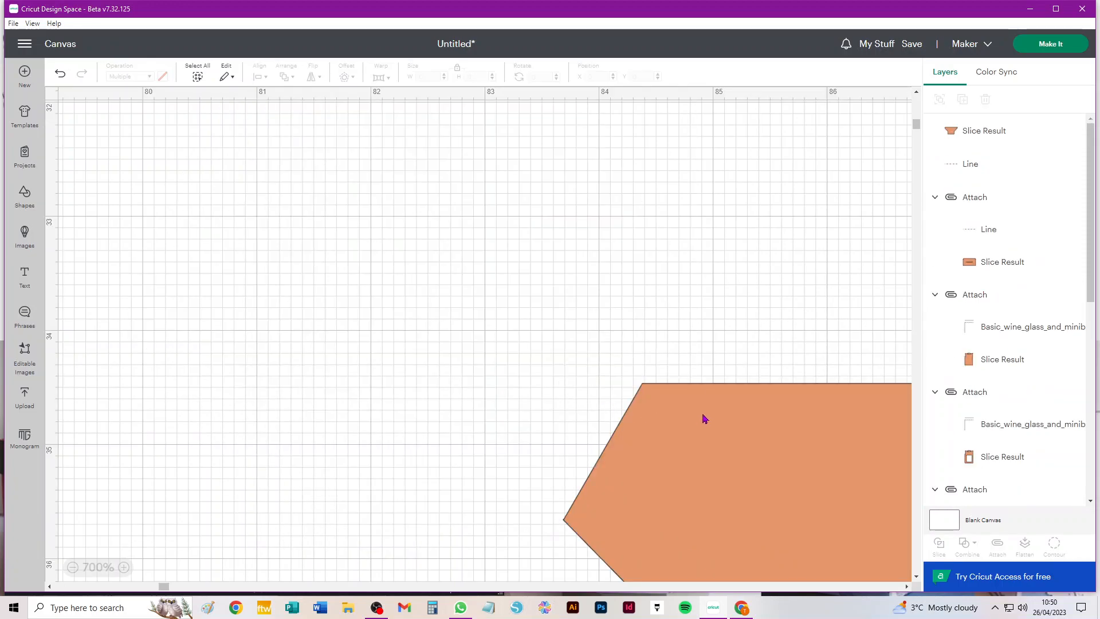
- Send the panel and its score line back in the layer order with the dashed line above the panel
scroll(540, 441, "down", 3)
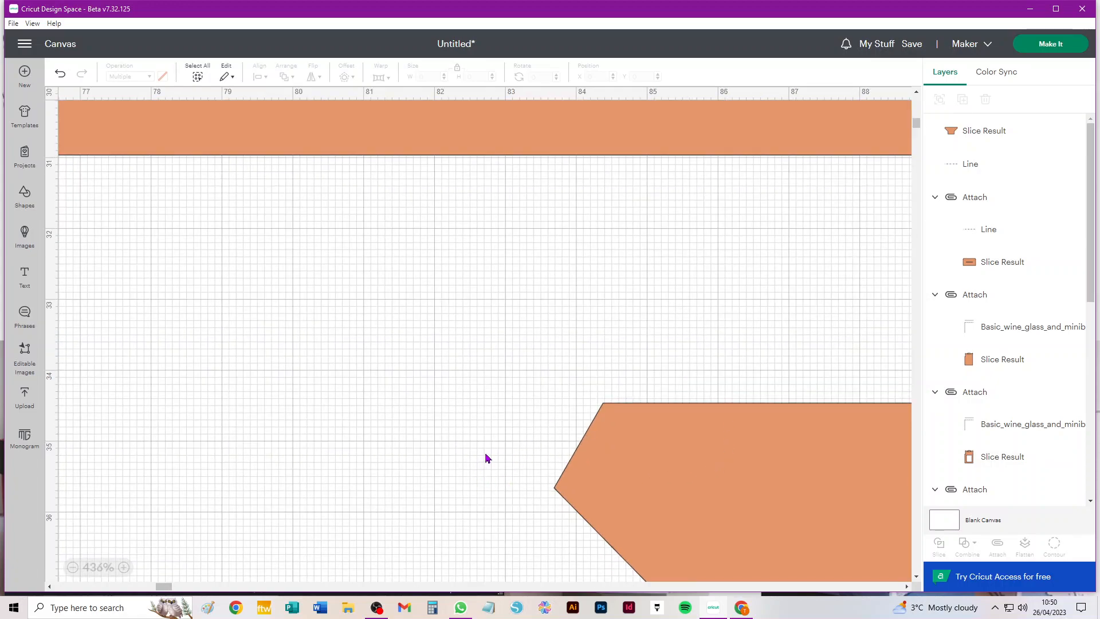
scroll(480, 443, "down", 10)
scroll(480, 443, "right", 10)
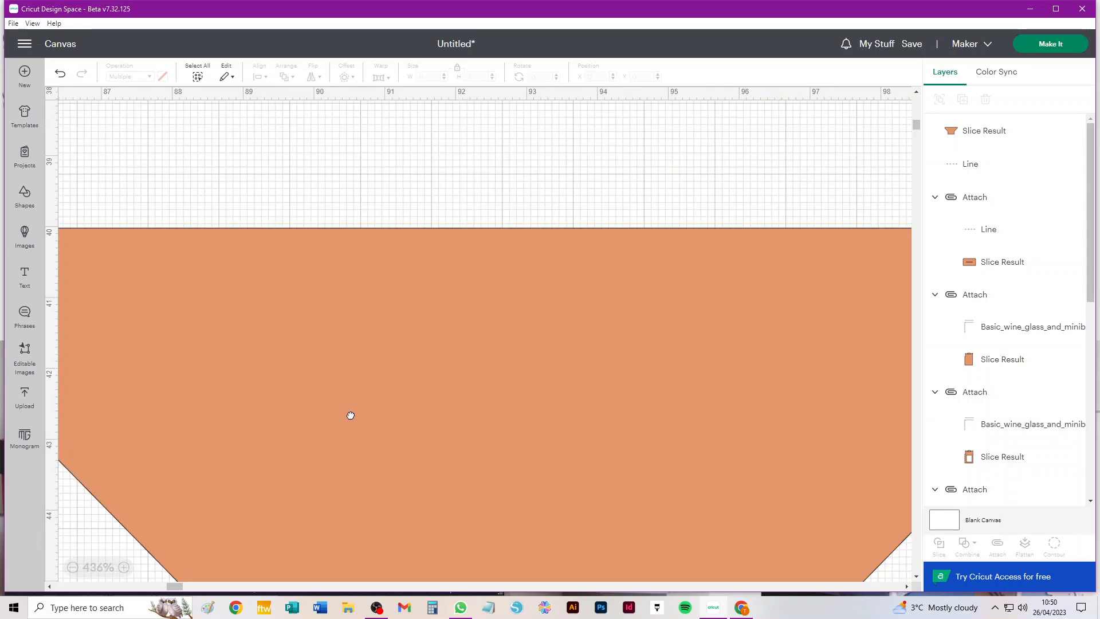
left_click(350, 415)
scroll(359, 371, "down", 5)
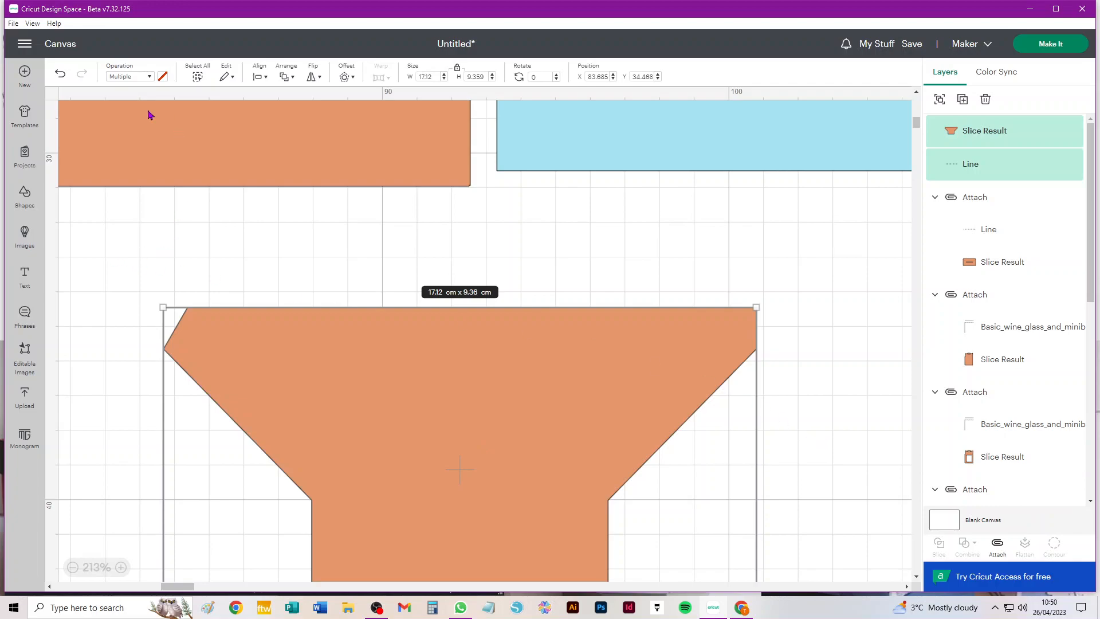
left_click(261, 76)
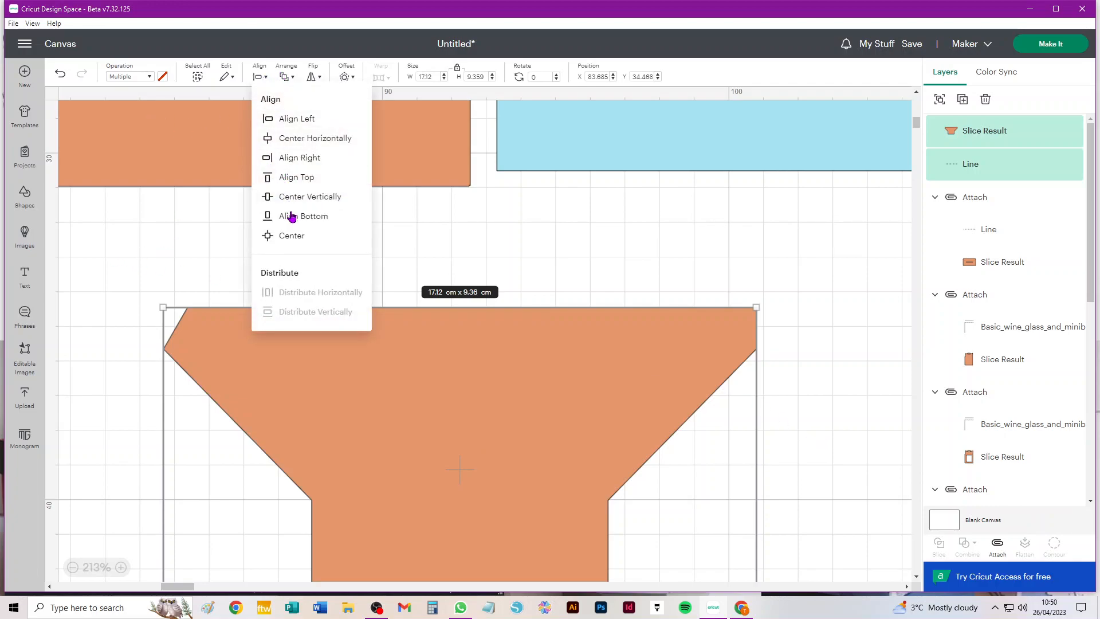
left_click(282, 77)
left_click(318, 164)
left_click(463, 259)
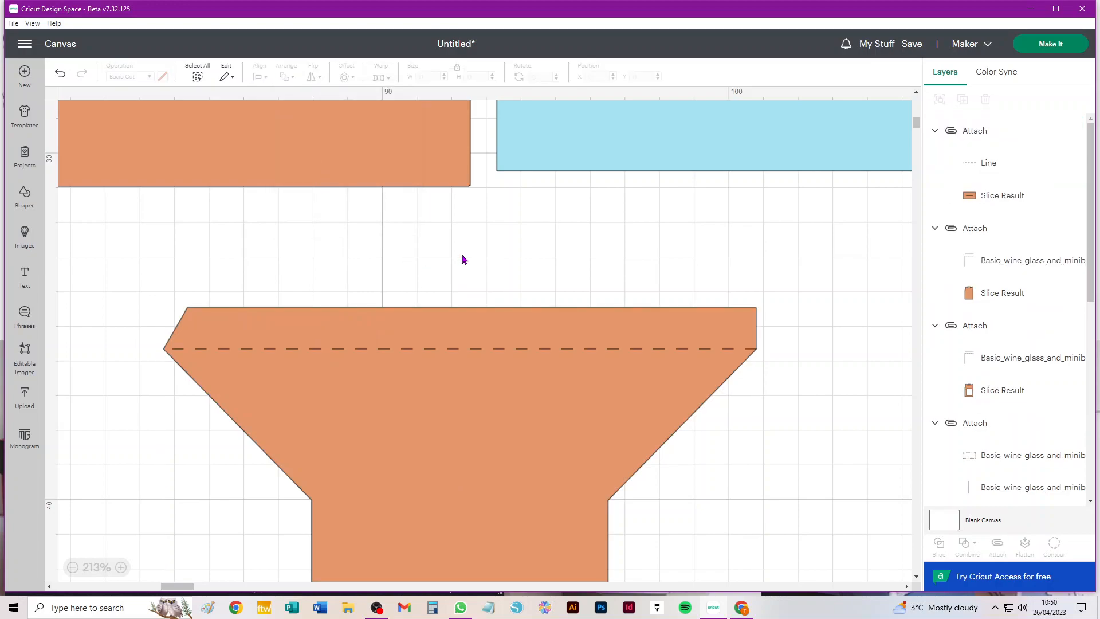
- Paste a hexagon over the panel's upper-right corner, its edge meeting the score line's end, and slice the panel with it
key("ctrl+v")
left_click_drag(142, 253, 769, 326)
left_click(621, 429, "shift")
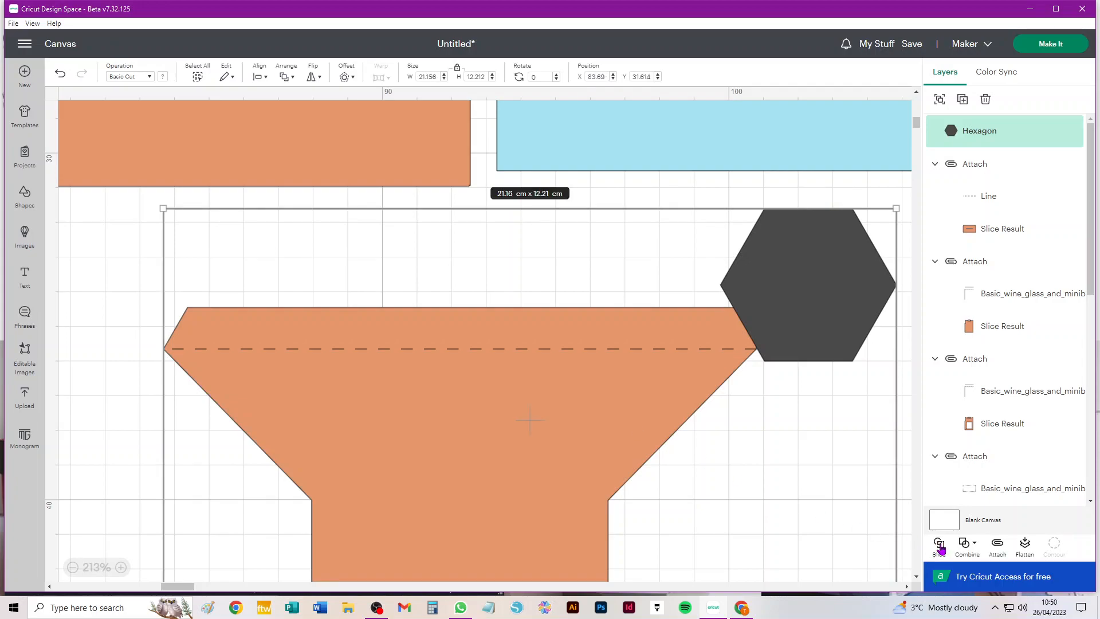
left_click(940, 544)
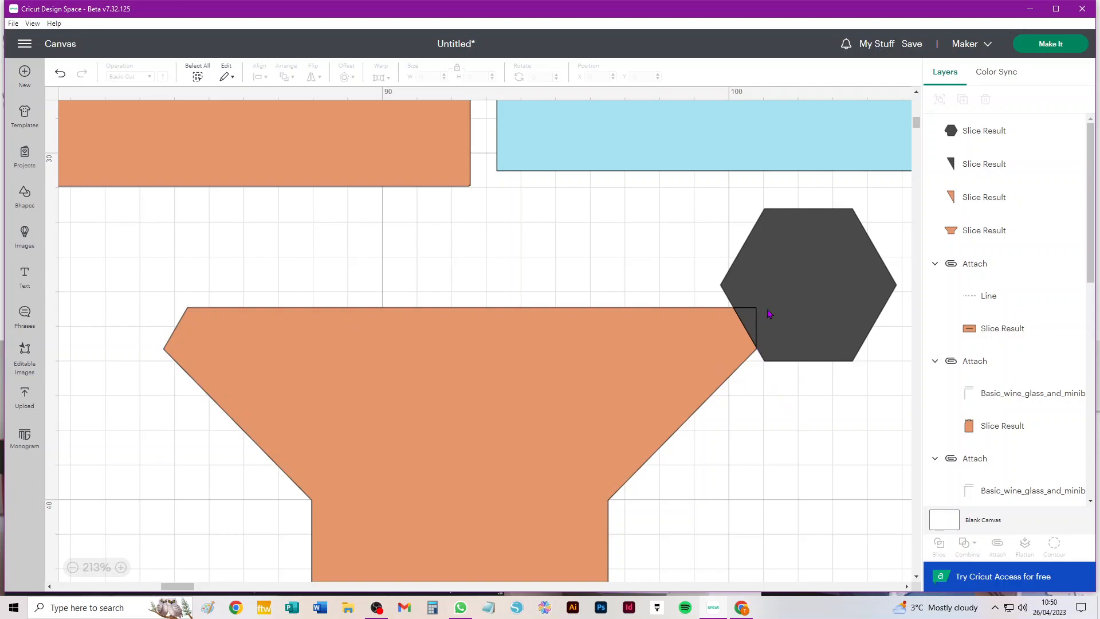
- Delete the hexagon remainder and both small corner pieces at the panel's upper-right corner
left_click(854, 311)
key("Delete")
left_click(749, 317)
key("Delete")
left_click(742, 332)
key("Delete")
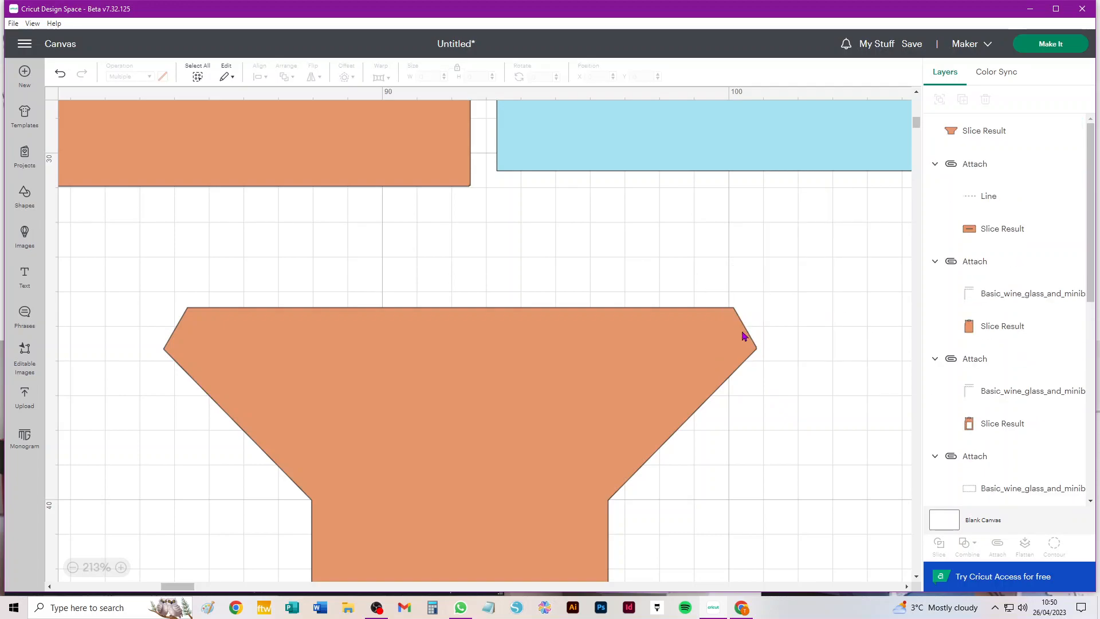
- Send the flared panel to the back of the layer order and attach it to its dashed score line
left_click(742, 332)
key("ctrl+[")
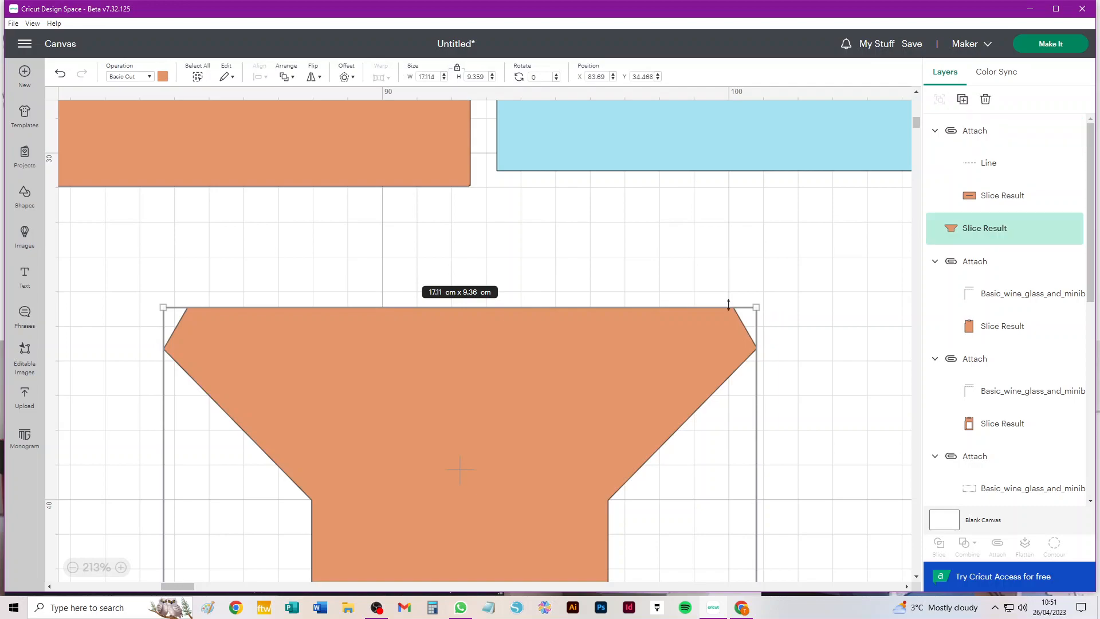
key("ctrl+shift+[")
left_click_drag(845, 266, 504, 445)
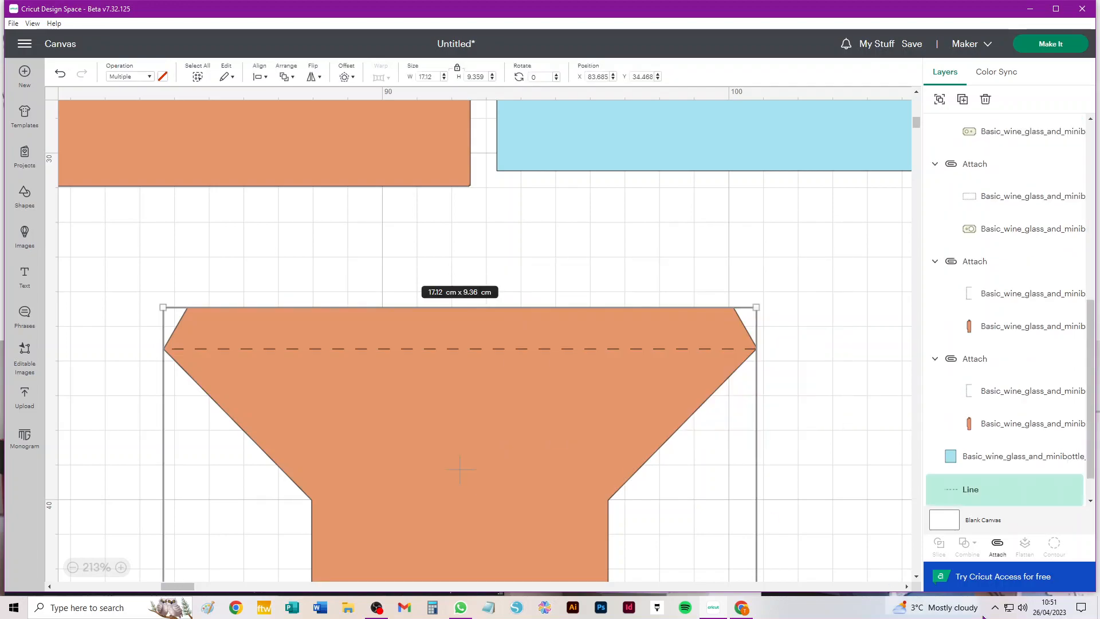
left_click(997, 546)
- Move the attached flared panel directly beneath the windowless handled box panel
scroll(605, 317, "down", 8)
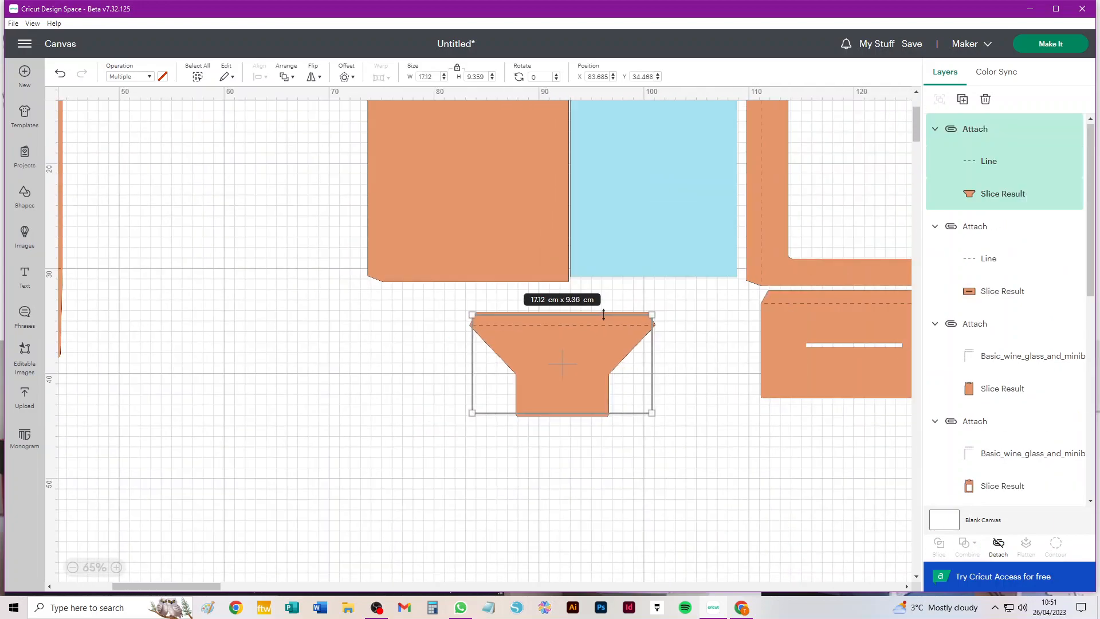
left_click_drag(580, 363, 493, 339)
scroll(430, 335, "down", 3)
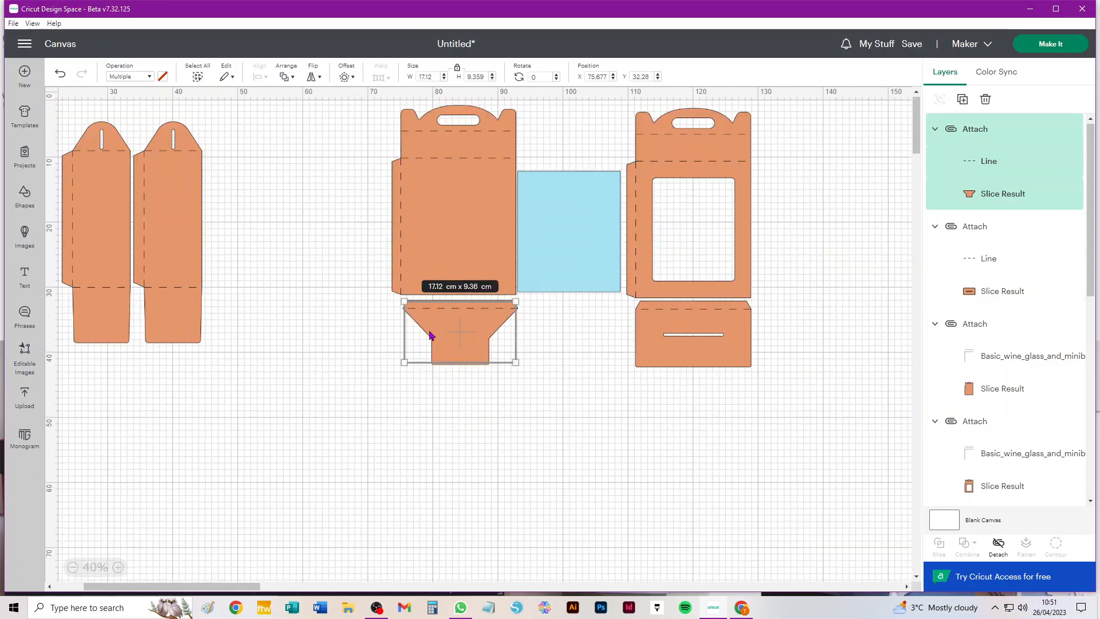
- Move the two tall side panels and the cream inserts together, closer to the windowless handled box panel
scroll(459, 321, "down", 1)
left_click_drag(299, 110, 49, 315)
left_click_drag(229, 273, 354, 275)
left_click(361, 341)
- Delete the tall side panel nearest the cream inserts, keeping only its duplicate
left_click(350, 277)
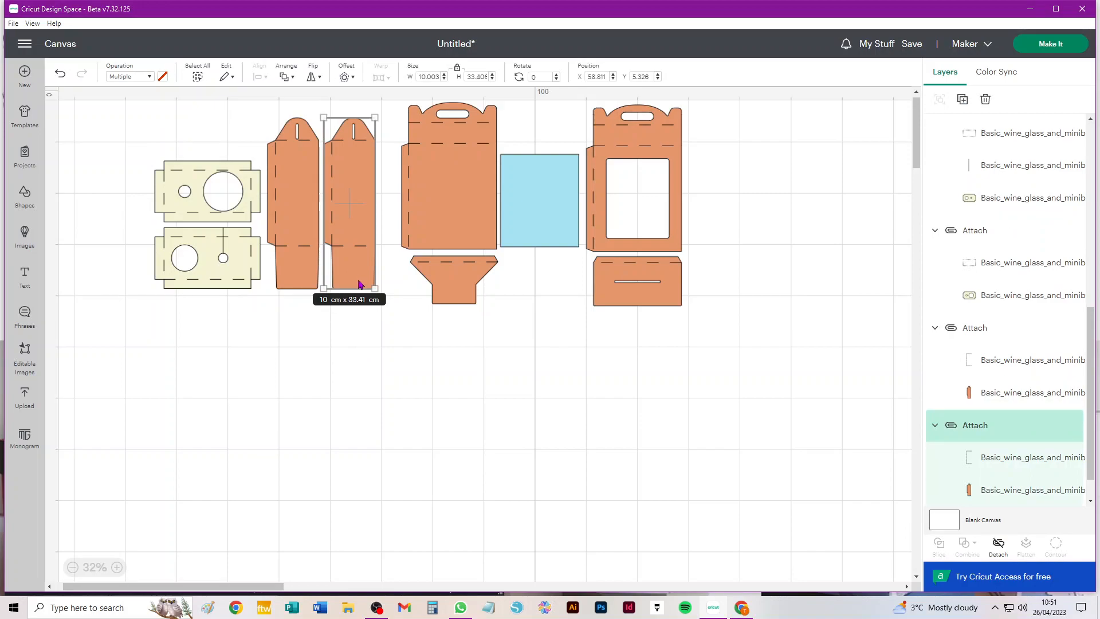
left_click(383, 334)
left_click_drag(297, 307, 294, 114)
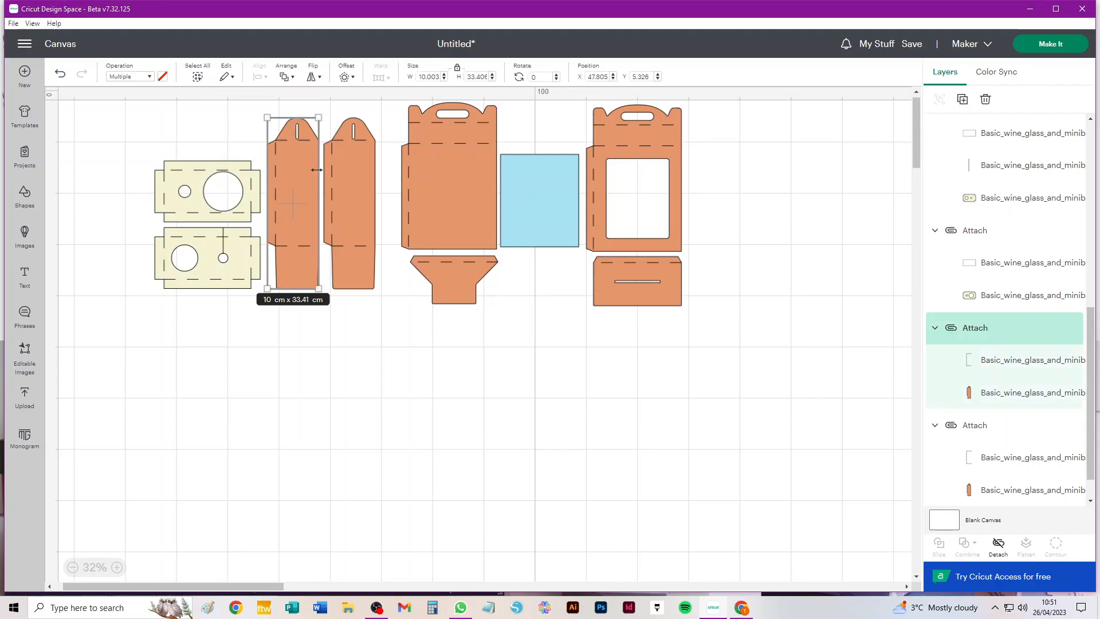
key("Delete")
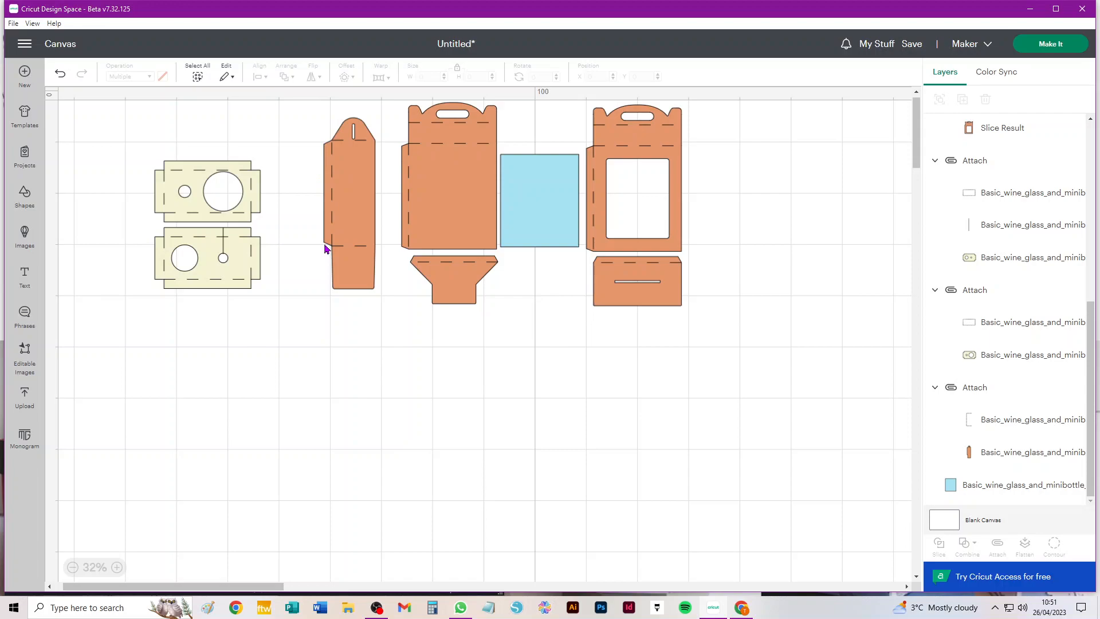
- Move the remaining tall side panel into the free space beside the cream inserts and detach its score lines
left_click_drag(303, 199, 365, 290)
left_click_drag(358, 221, 341, 240)
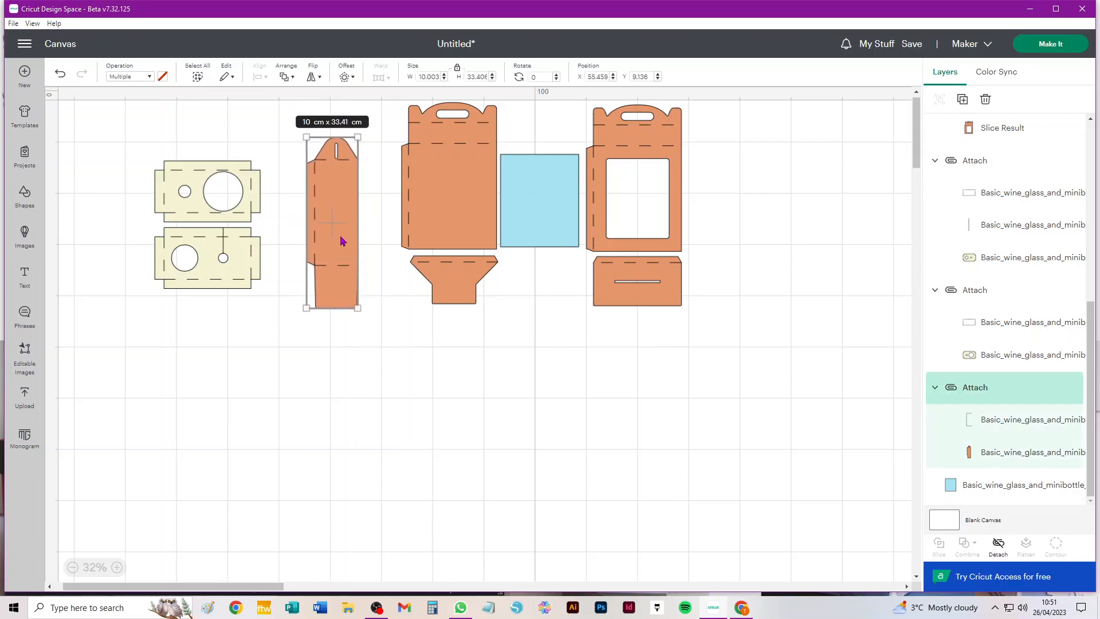
scroll(334, 269, "up", 10)
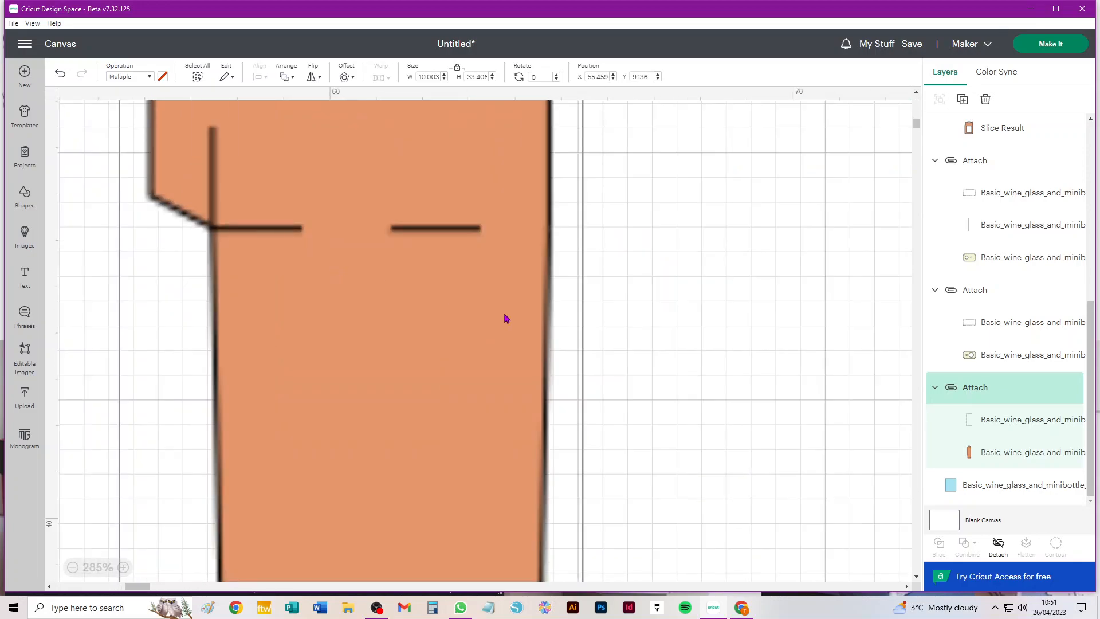
scroll(627, 338, "down", 5)
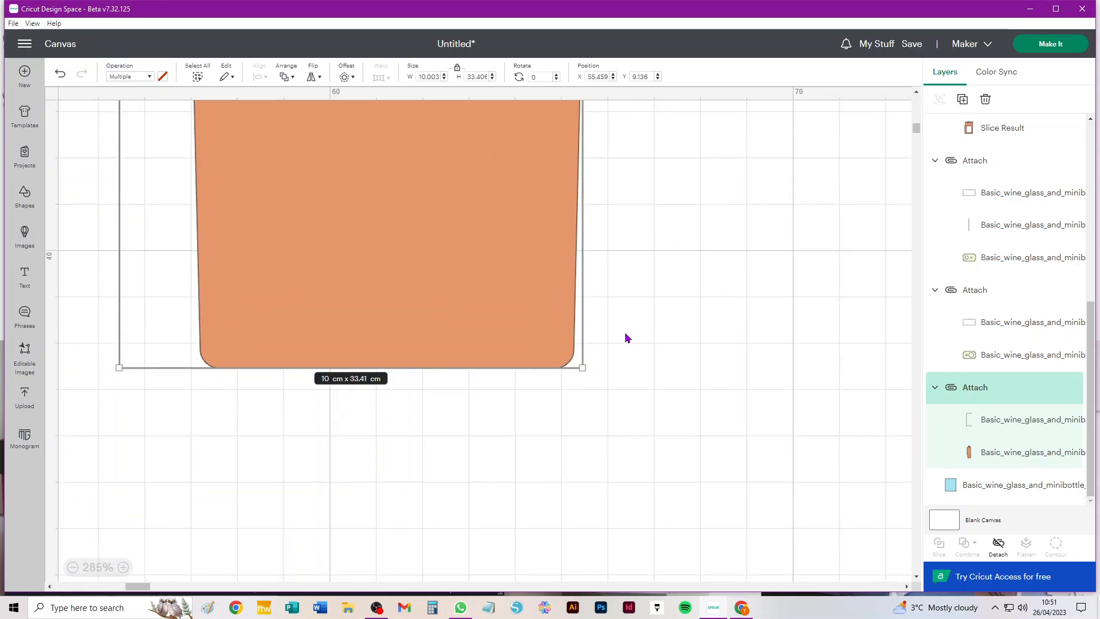
scroll(467, 287, "down", 3)
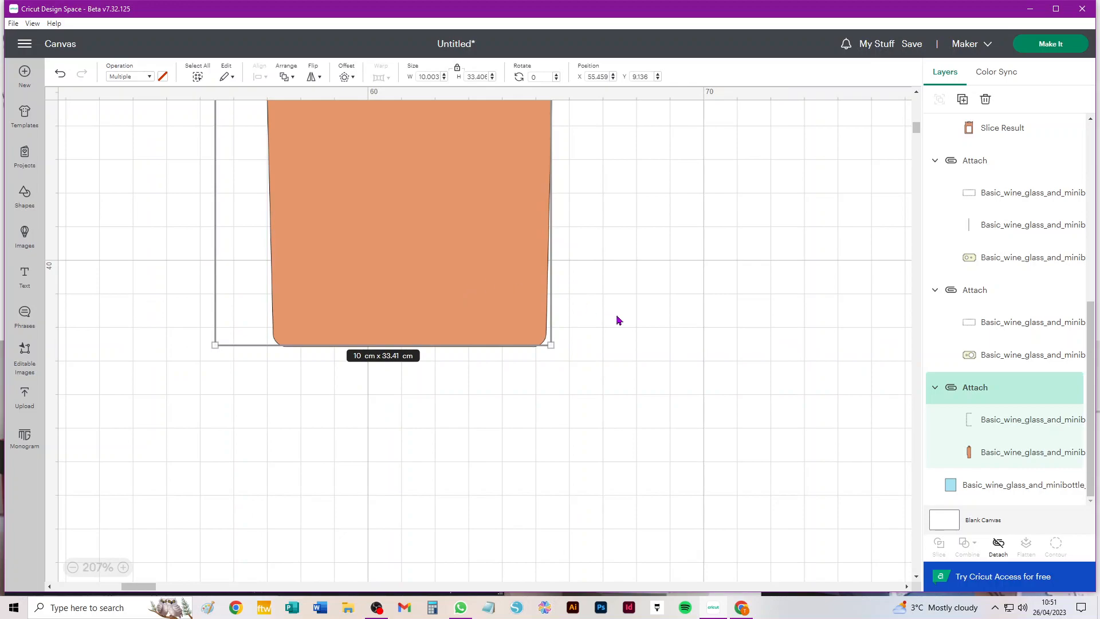
scroll(616, 317, "up", 6)
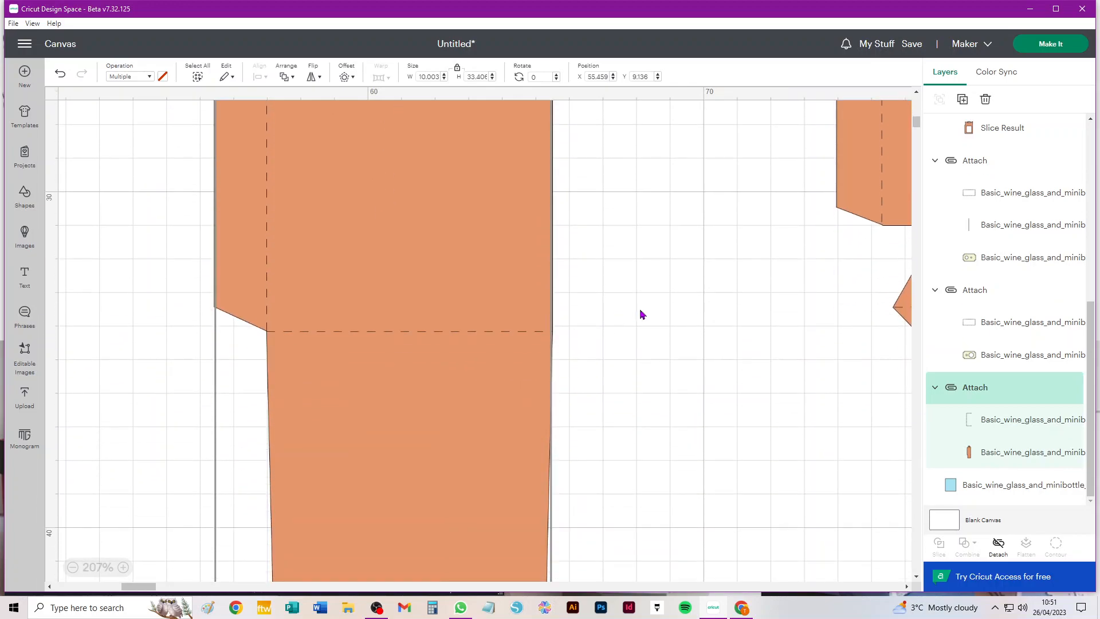
left_click(642, 314)
left_click(461, 385)
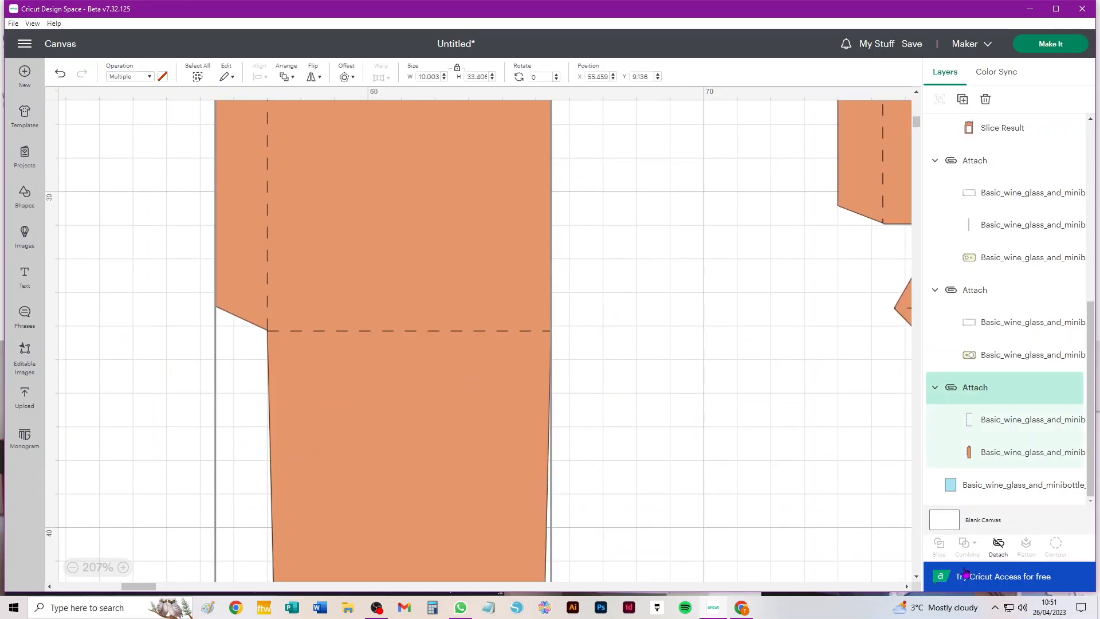
left_click(998, 545)
left_click(570, 395)
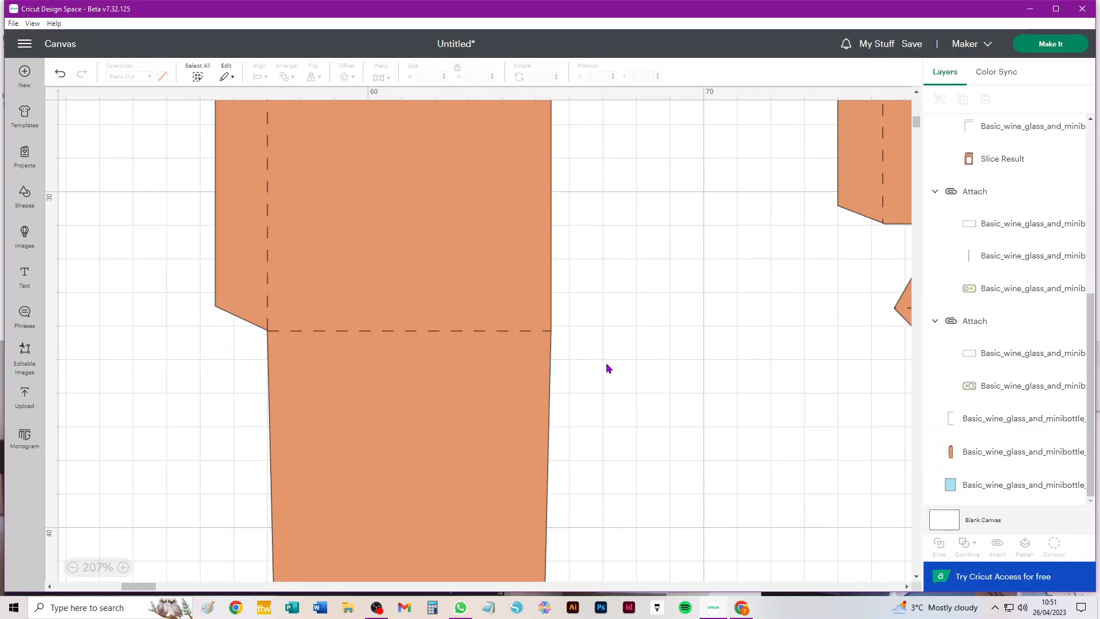
- Add a square aligned to the side panel's lower score line and stretch it to about 13.14 × 9.35 cm over the bottom flap
scroll(613, 369, "down", 3)
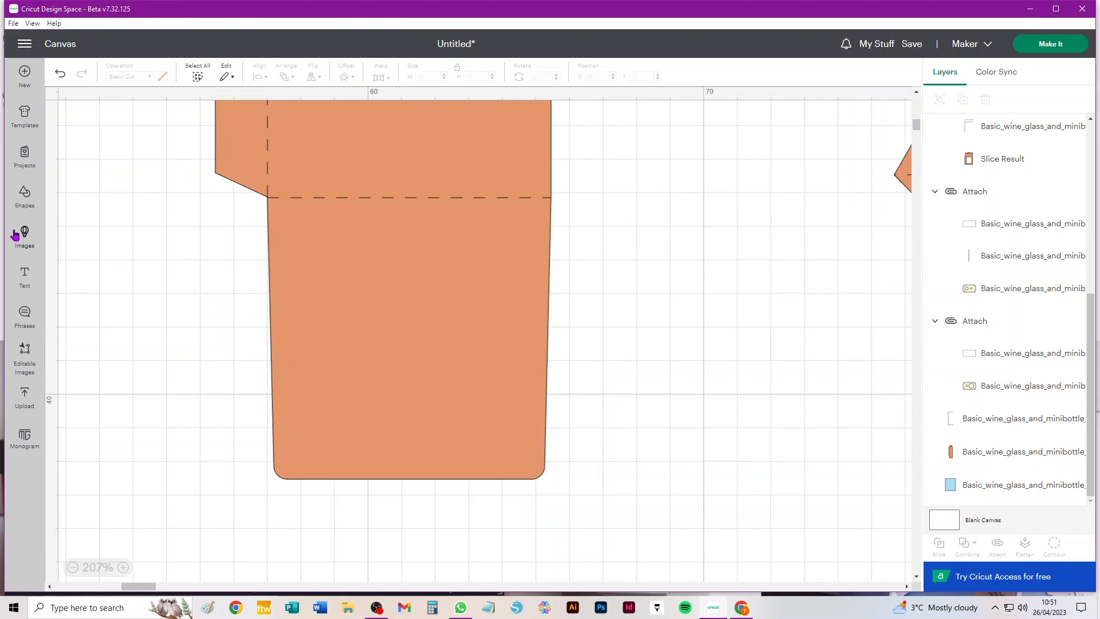
left_click(24, 198)
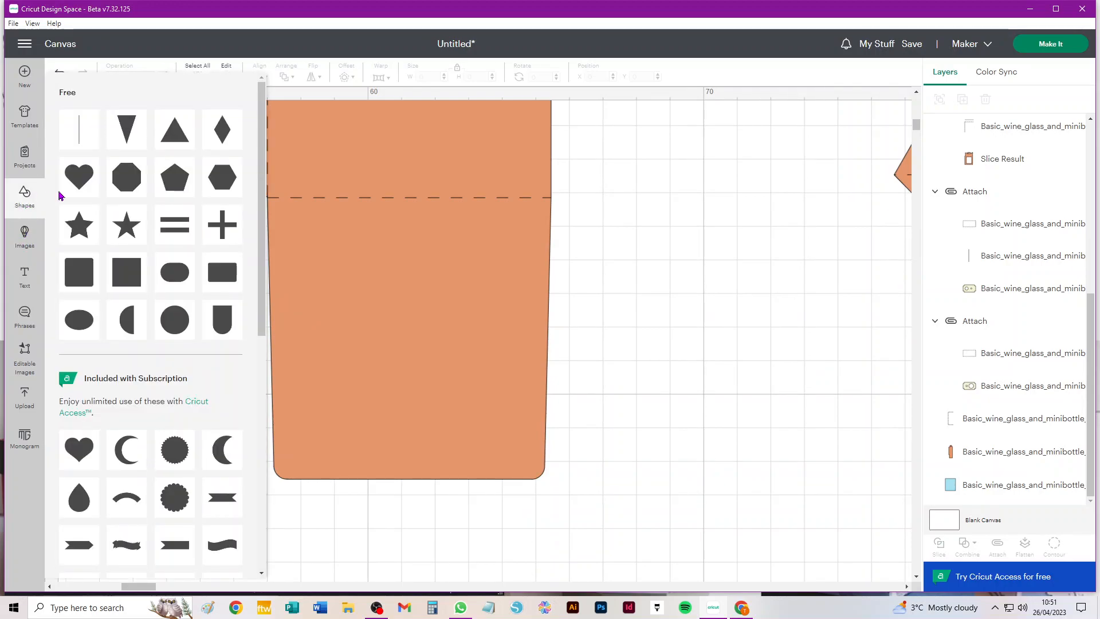
left_click(128, 274)
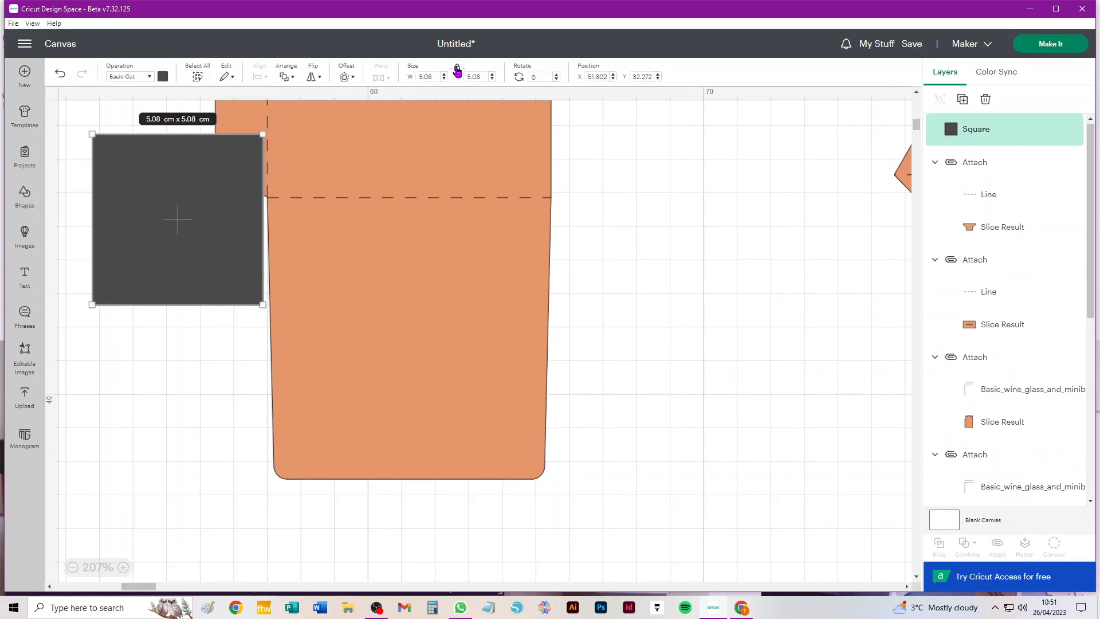
left_click_drag(186, 182, 280, 241)
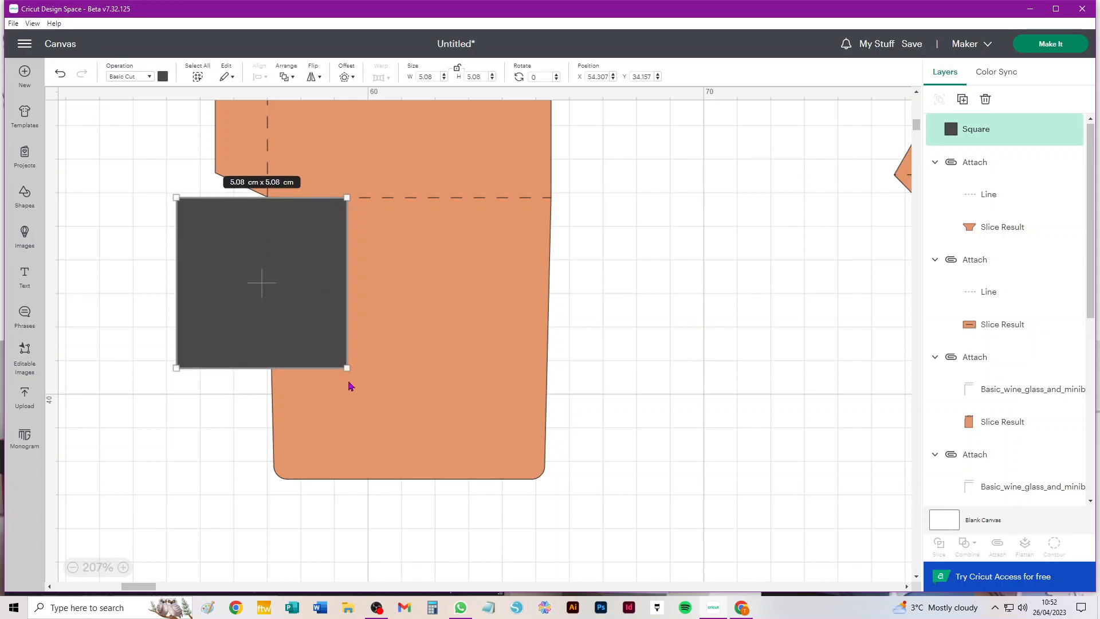
left_click_drag(347, 368, 612, 475)
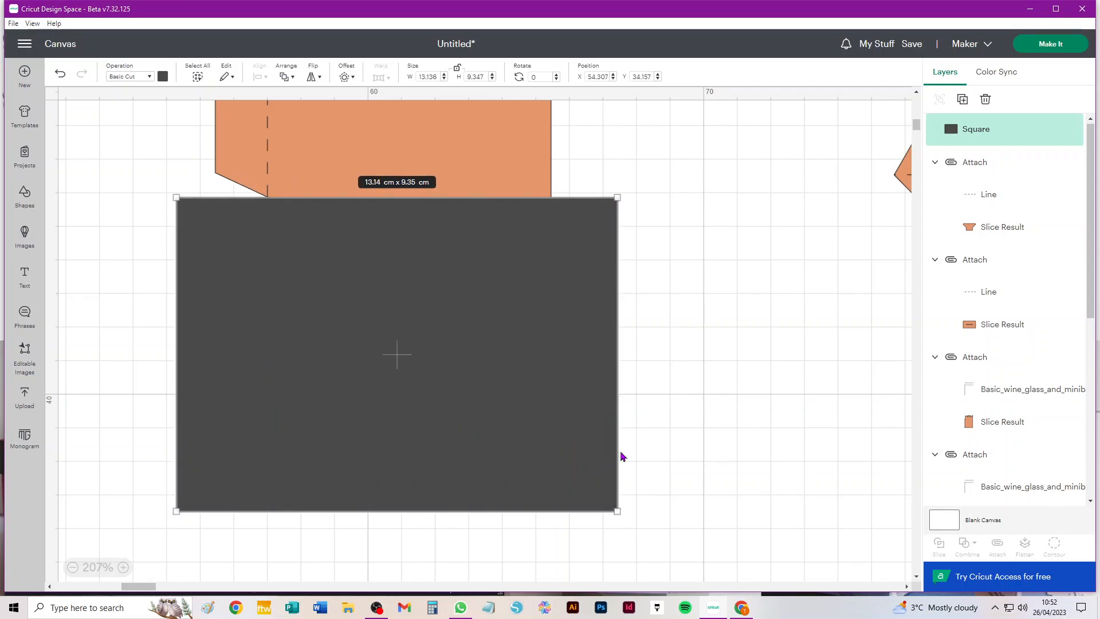
- Slice the tall side panel with the rectangle to cut its bottom flap along the score line
left_click(532, 147, "shift")
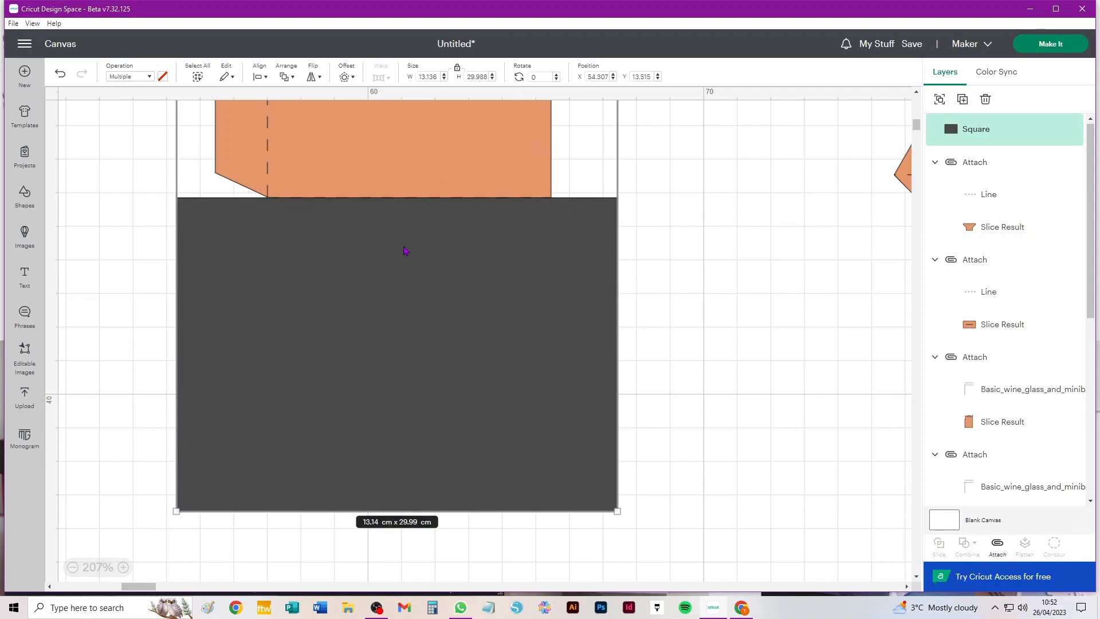
left_click(130, 174)
left_click(234, 165)
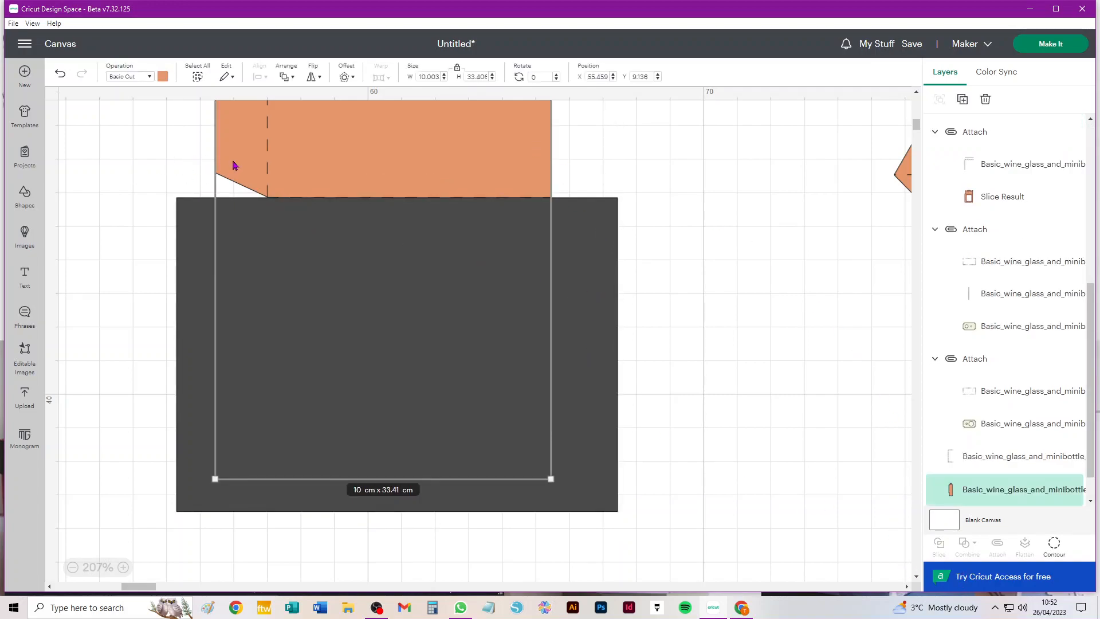
left_click(189, 242)
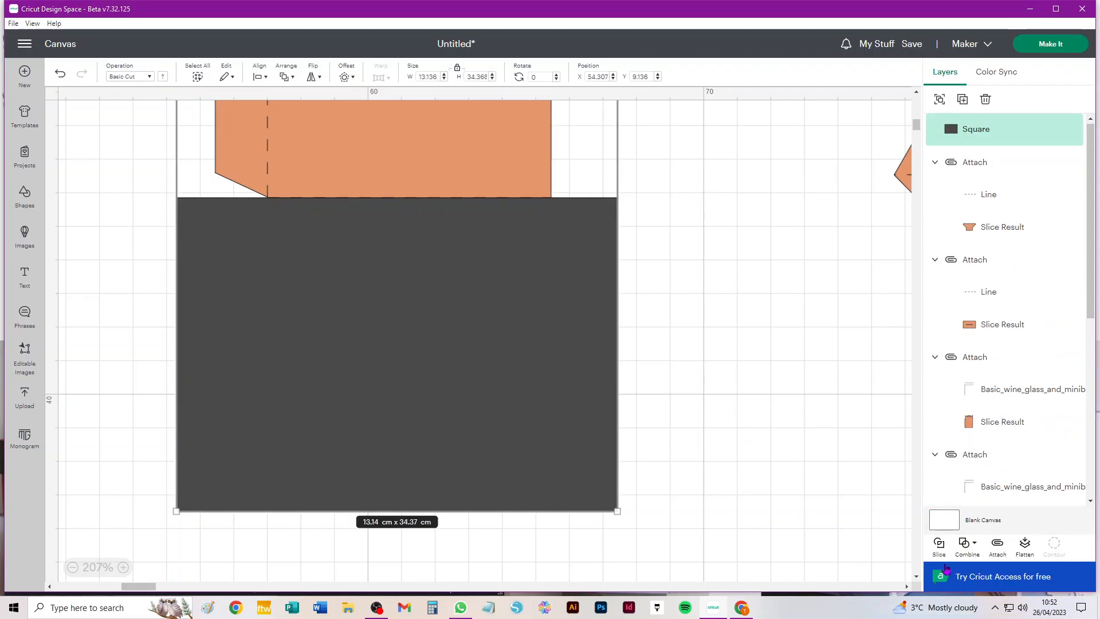
left_click(939, 544)
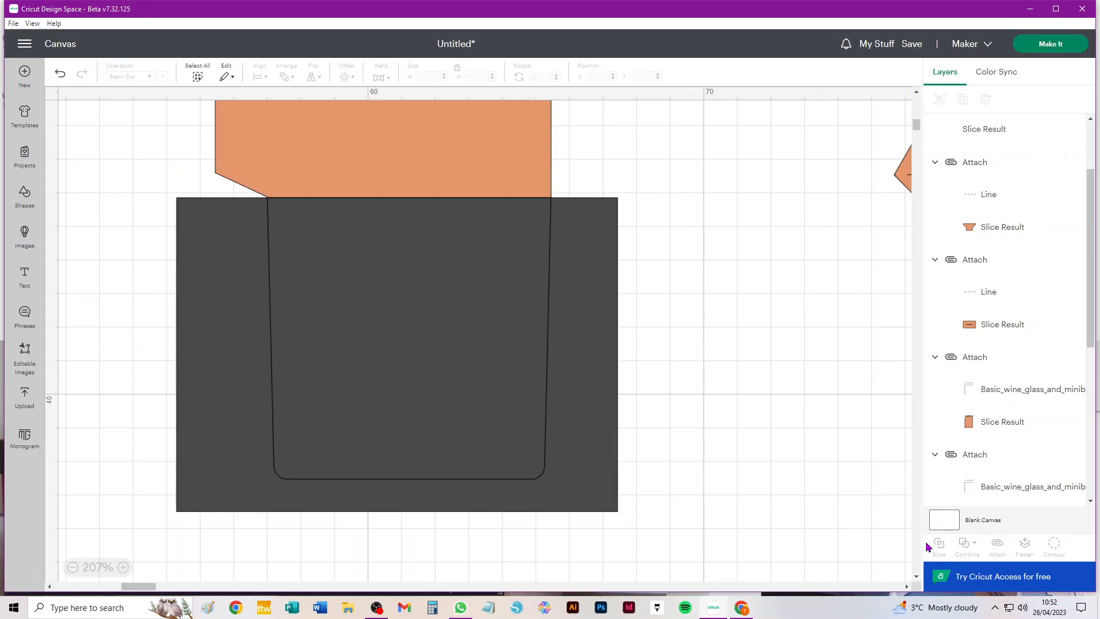
- Delete both dark grey slice remainders and move the separated bottom flap to the right of the side panel
left_click(585, 480)
key("Delete")
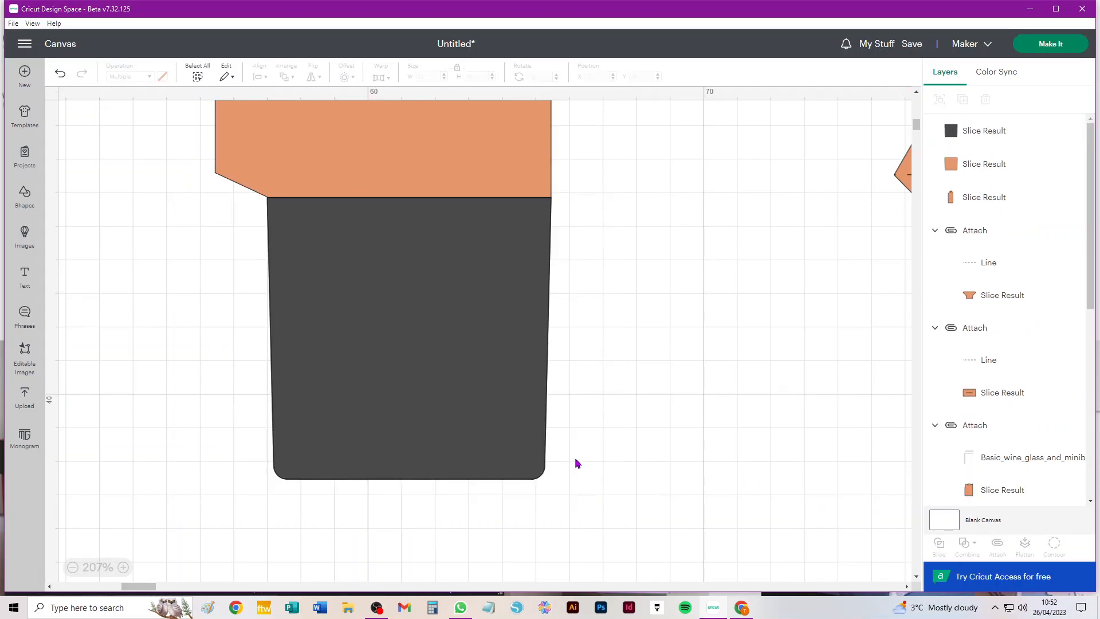
left_click(331, 318)
key("Delete")
left_click_drag(292, 356, 612, 397)
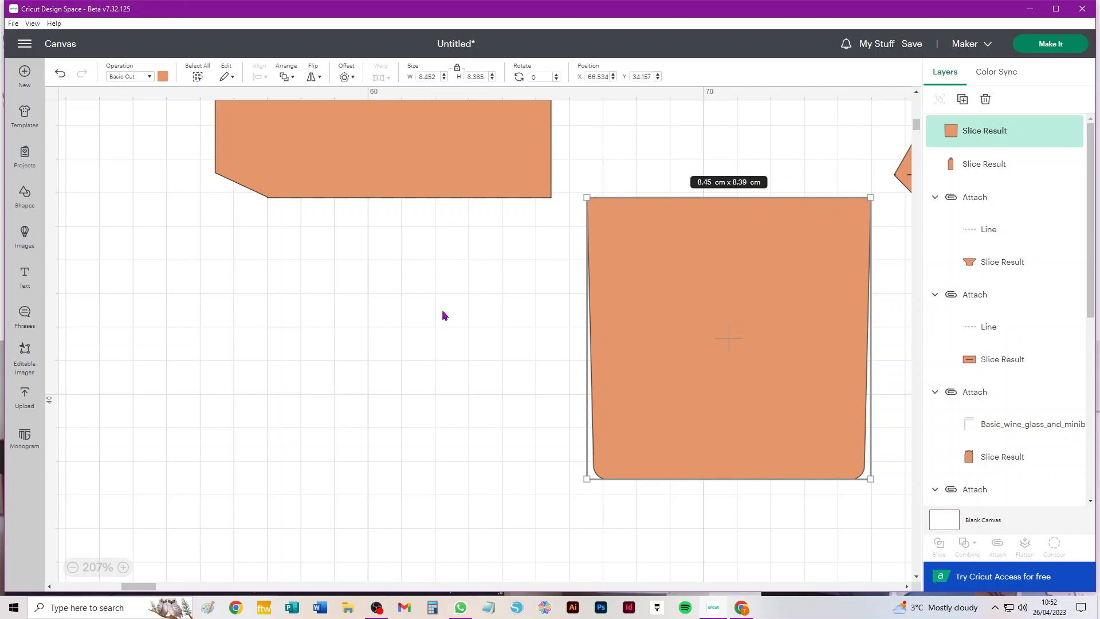
- Send the shortened side panel to the back of the layer order, behind its score lines
left_click(319, 181)
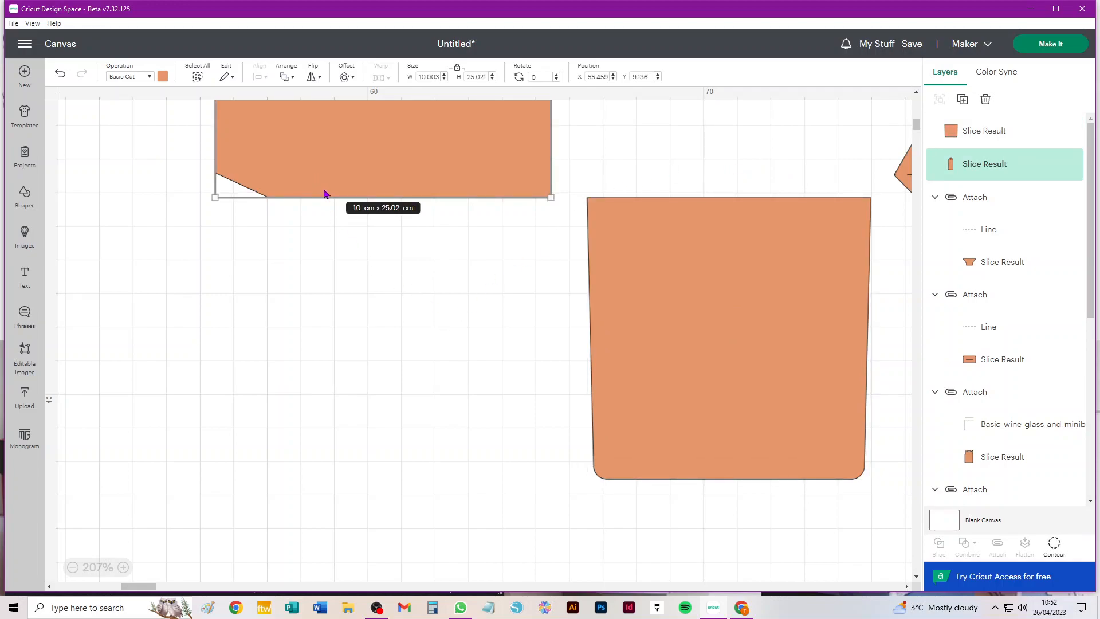
scroll(361, 412, "up", 5)
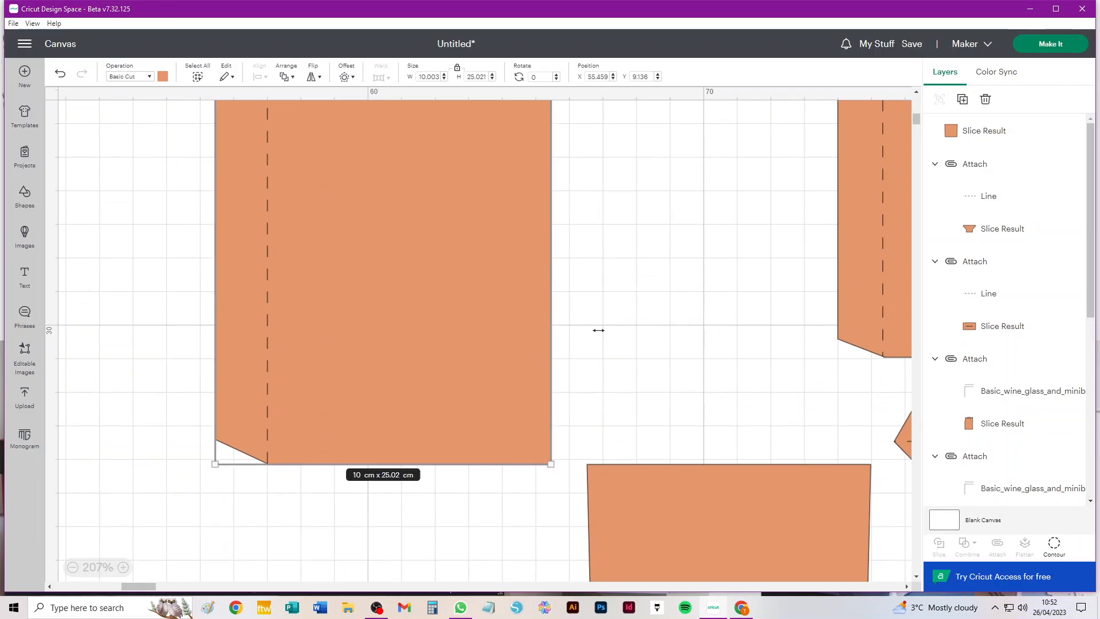
left_click(631, 330)
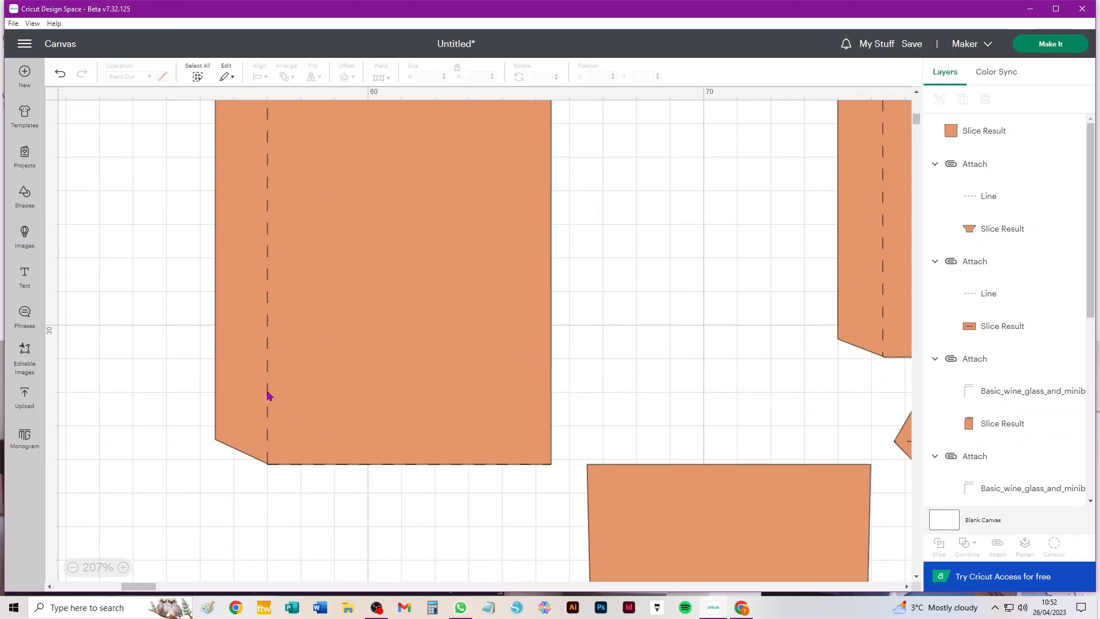
- Hide the bottom contour of the tall side panel's score lines, leaving its side and upper score lines
left_click(269, 395)
left_click(197, 459)
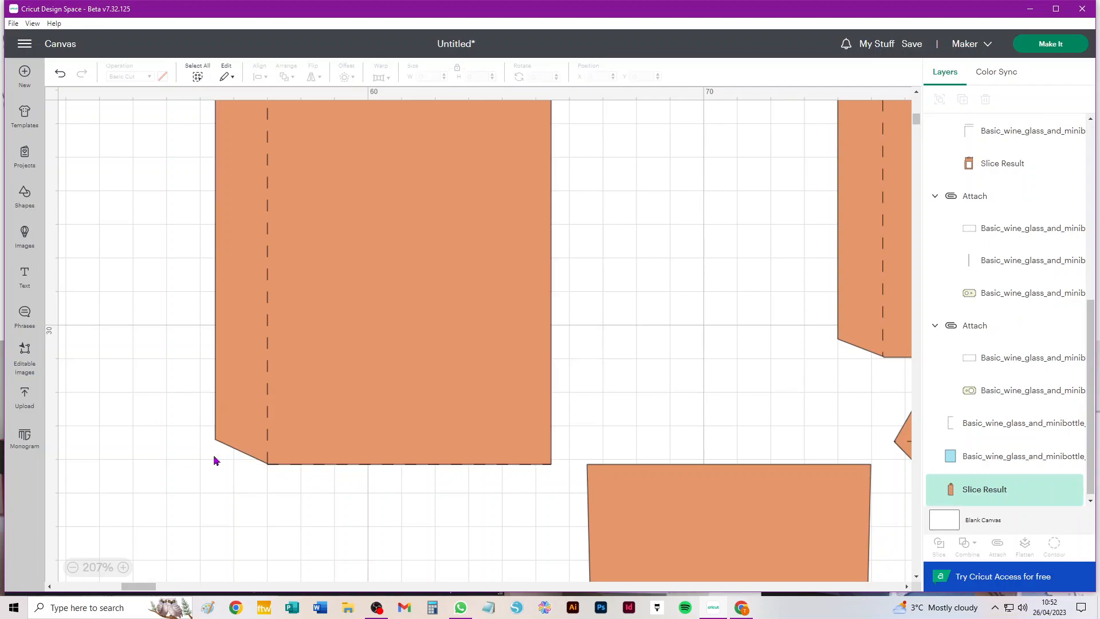
left_click(269, 441)
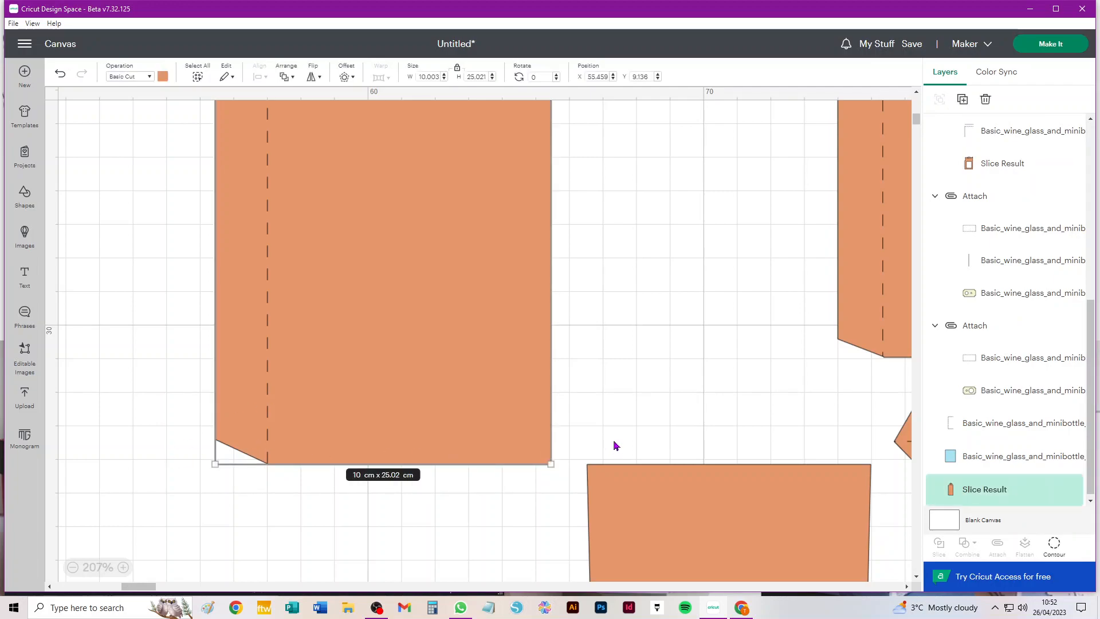
left_click_drag(172, 335, 442, 430)
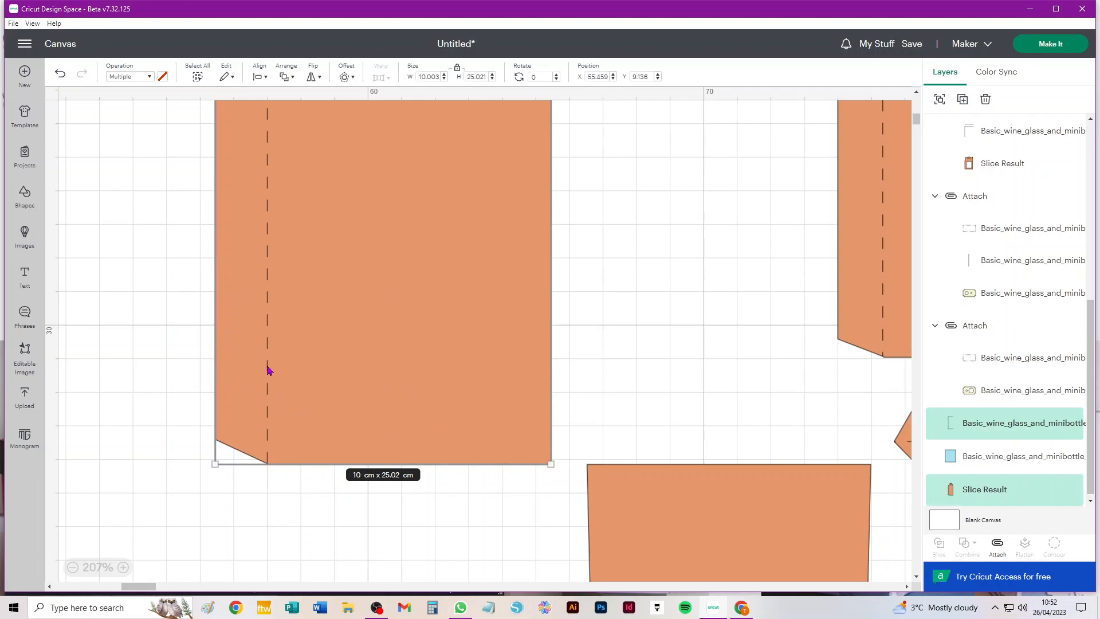
scroll(272, 394, "up", 3)
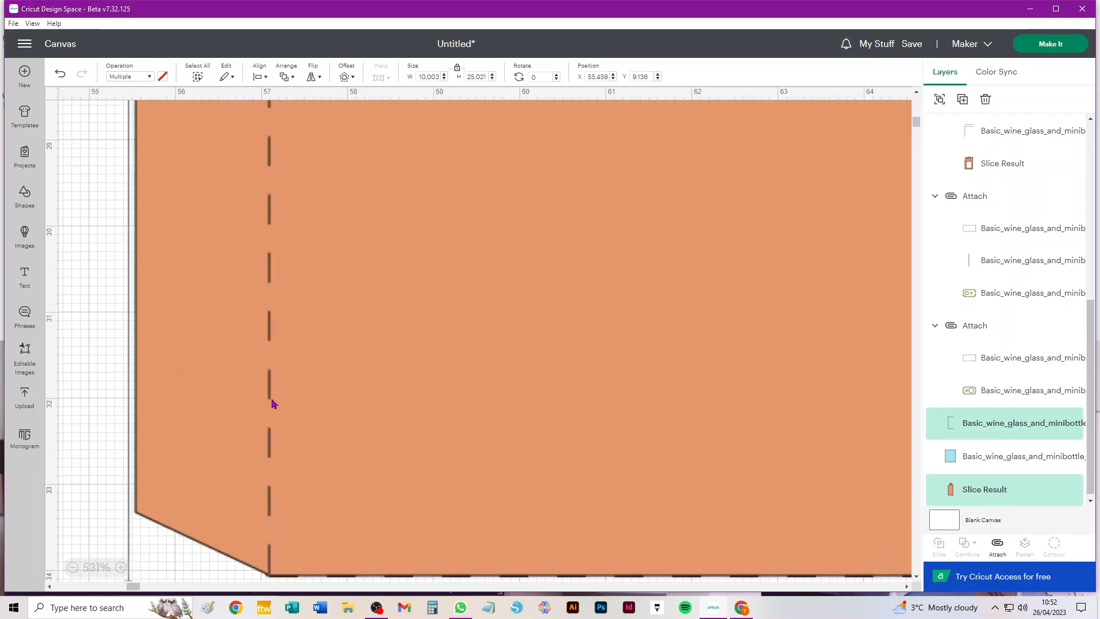
left_click(114, 442)
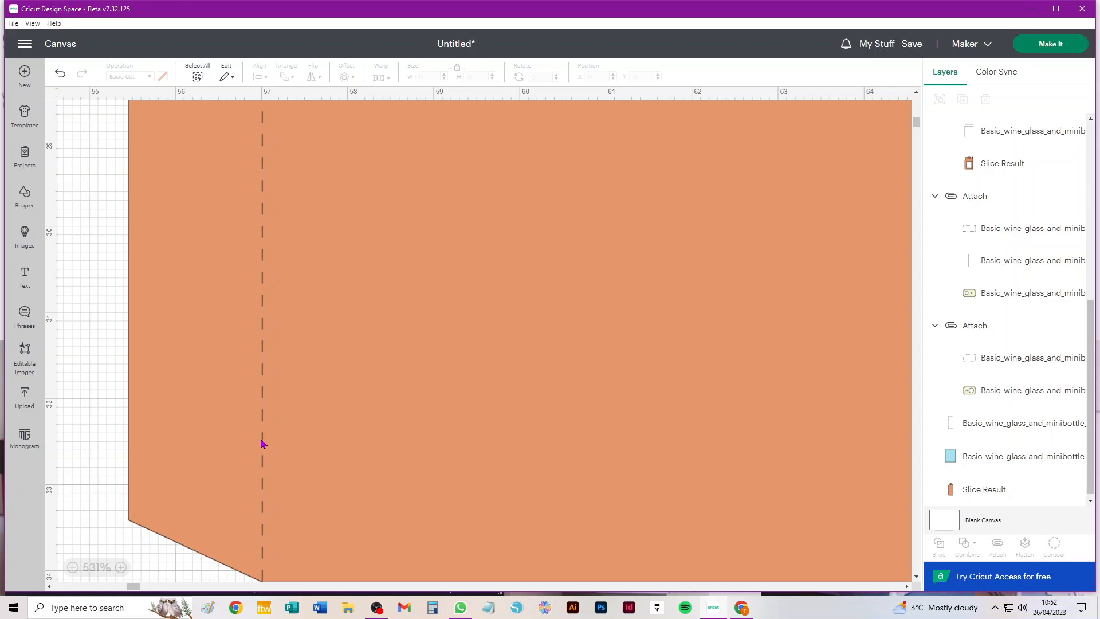
left_click(262, 441)
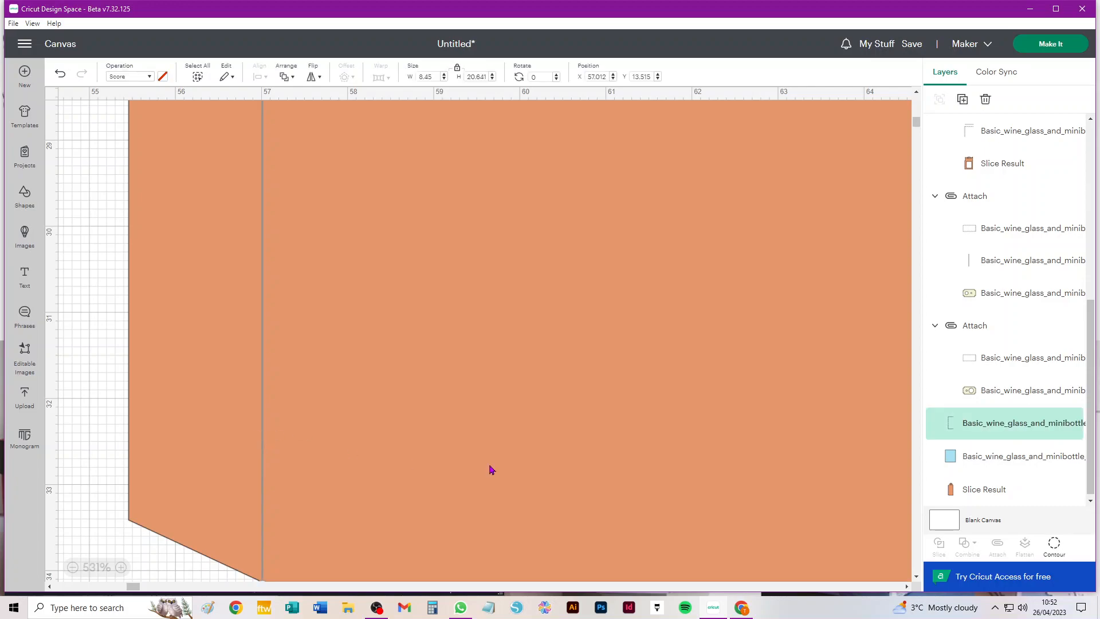
left_click(1055, 544)
left_click(484, 389)
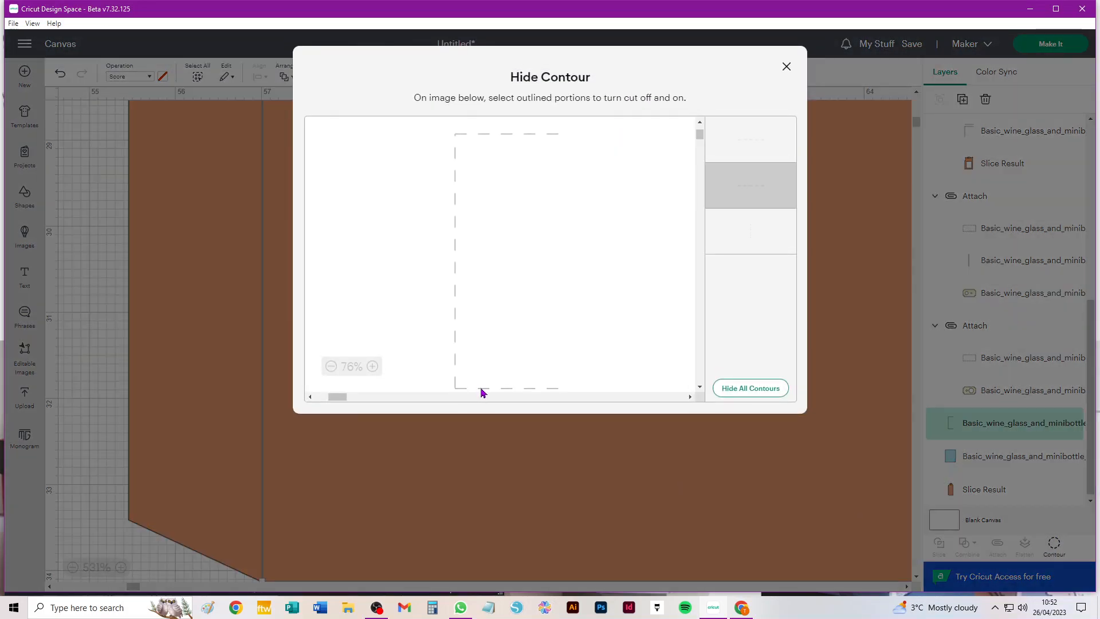
left_click(787, 68)
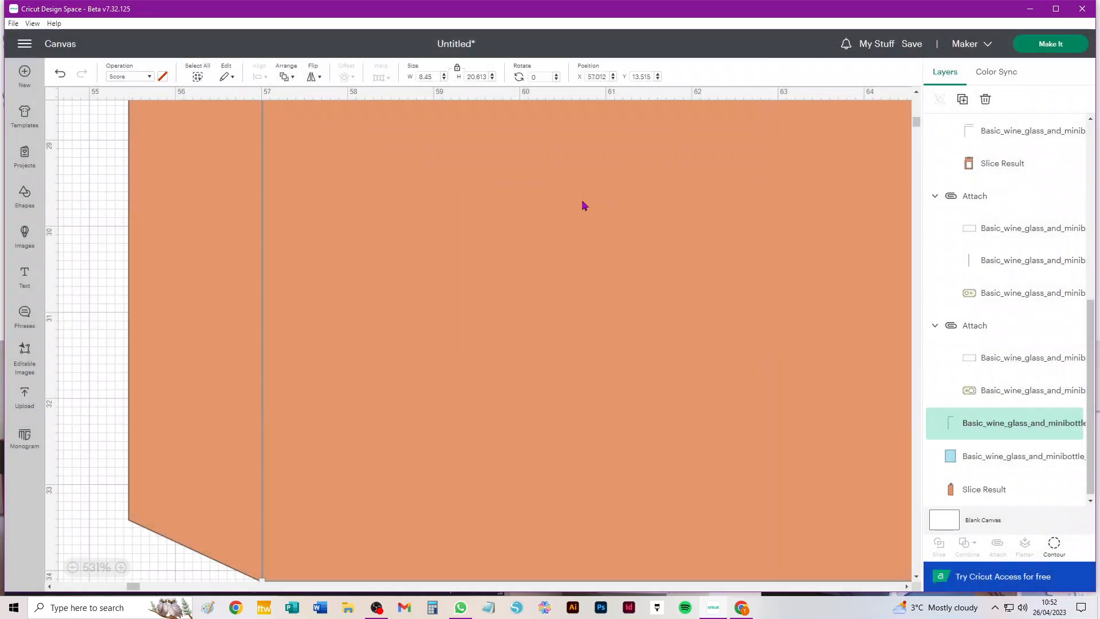
- Attach the remaining score lines to the tall side panel
scroll(504, 249, "down", 5)
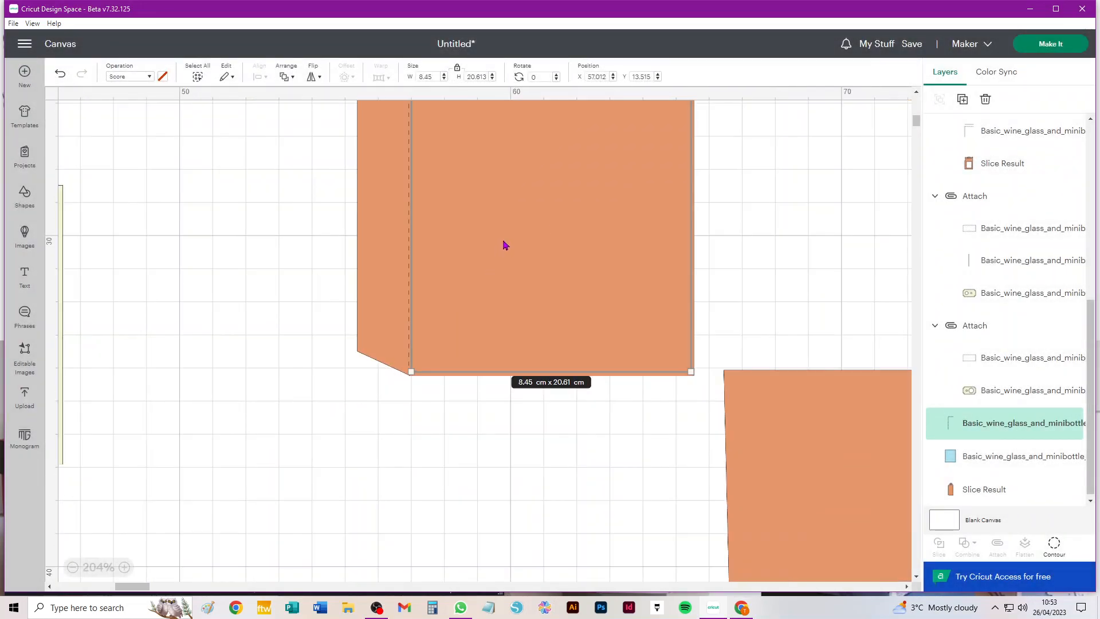
scroll(504, 245, "down", 5)
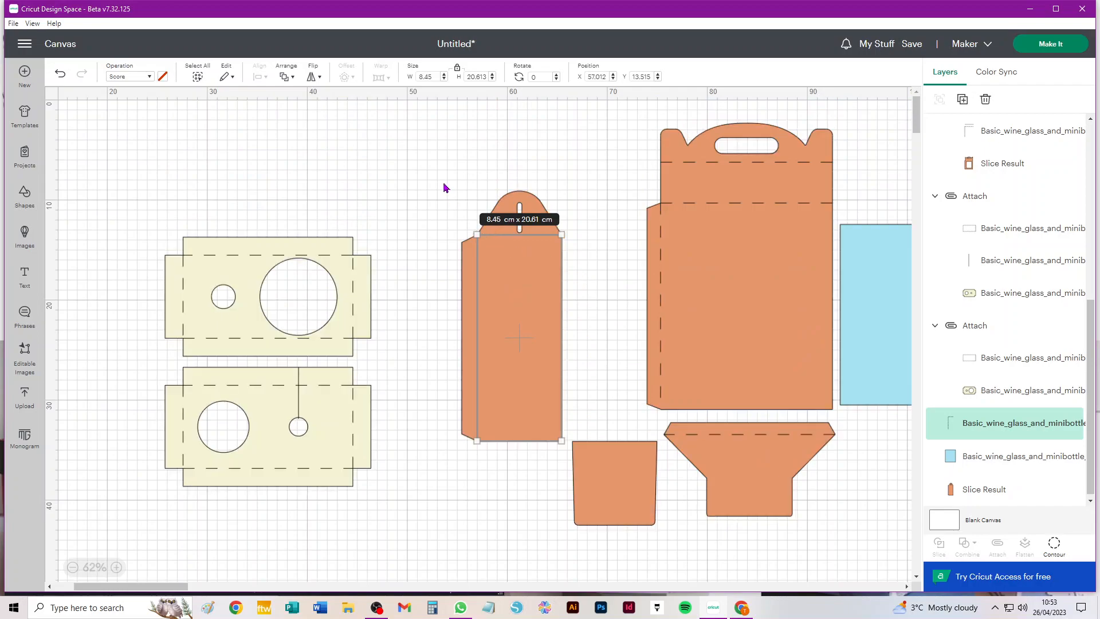
left_click(445, 189)
left_click_drag(432, 138, 609, 305)
left_click(997, 545)
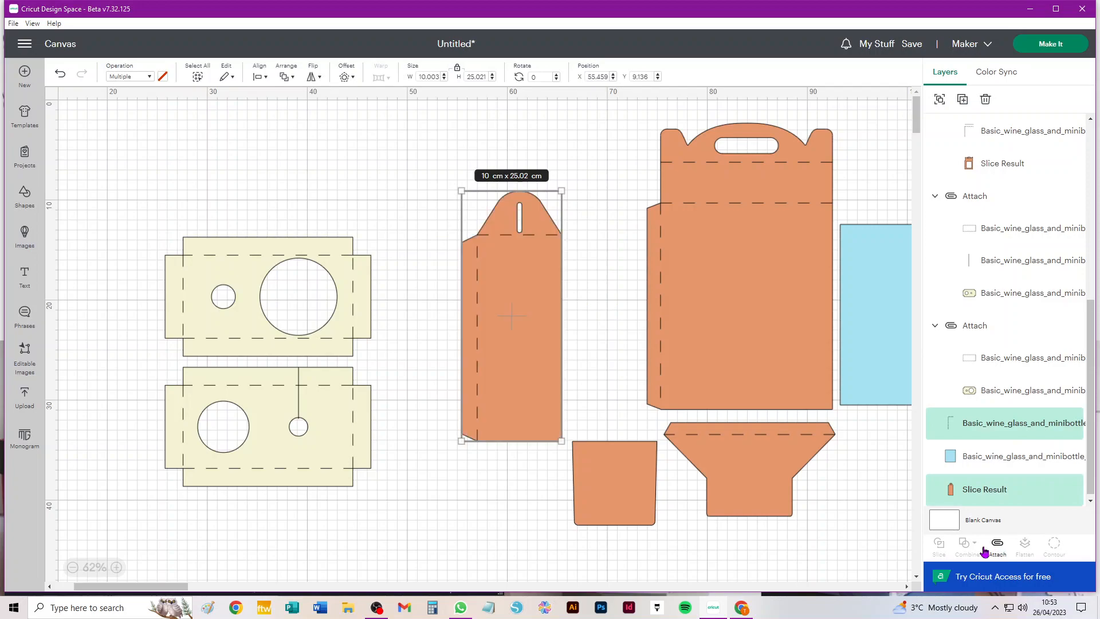
- Move the attached side panel up beside the large front panel, then duplicate it and place the copy to its left
left_click_drag(521, 402, 576, 351)
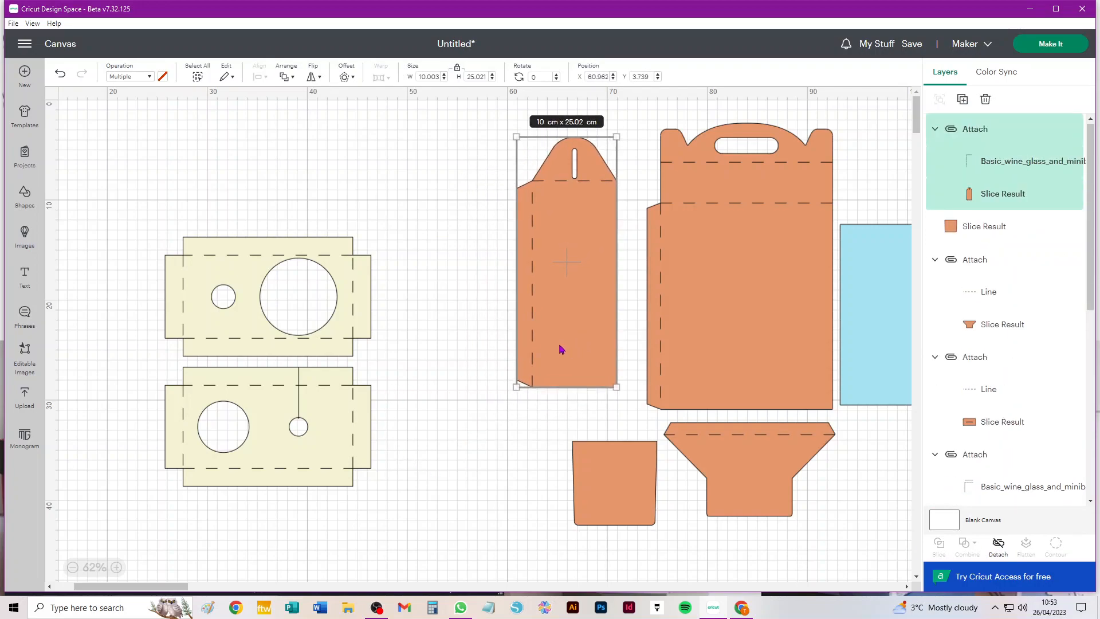
key("ctrl+d")
left_click_drag(123, 344, 453, 367)
left_click(464, 477)
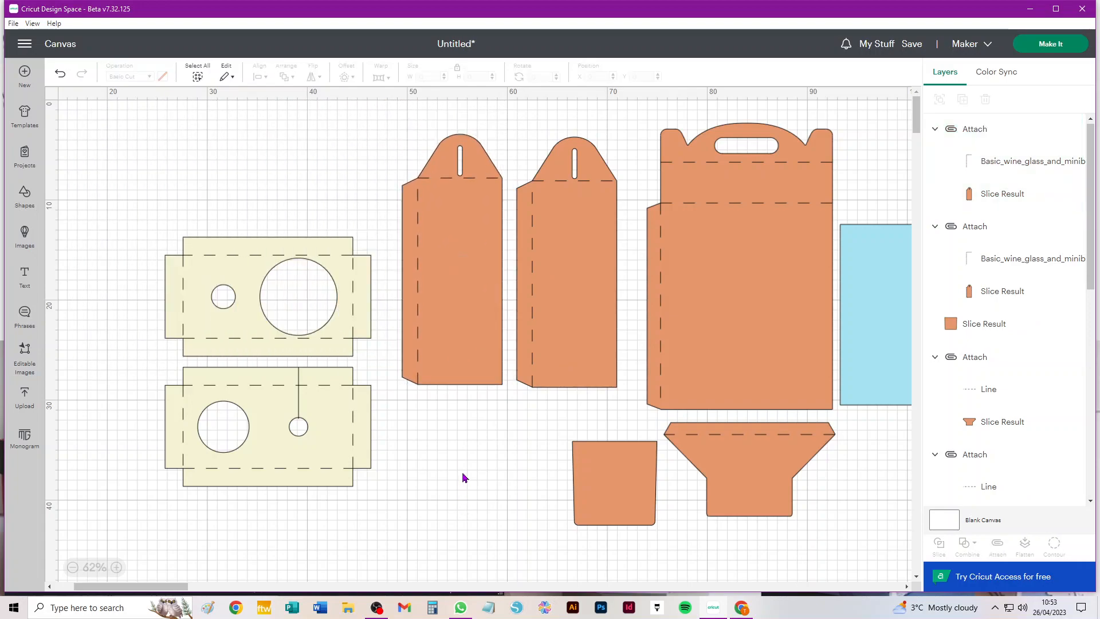
- Move the separated bottom flap below the left-hand side panel
left_click_drag(619, 496, 482, 472)
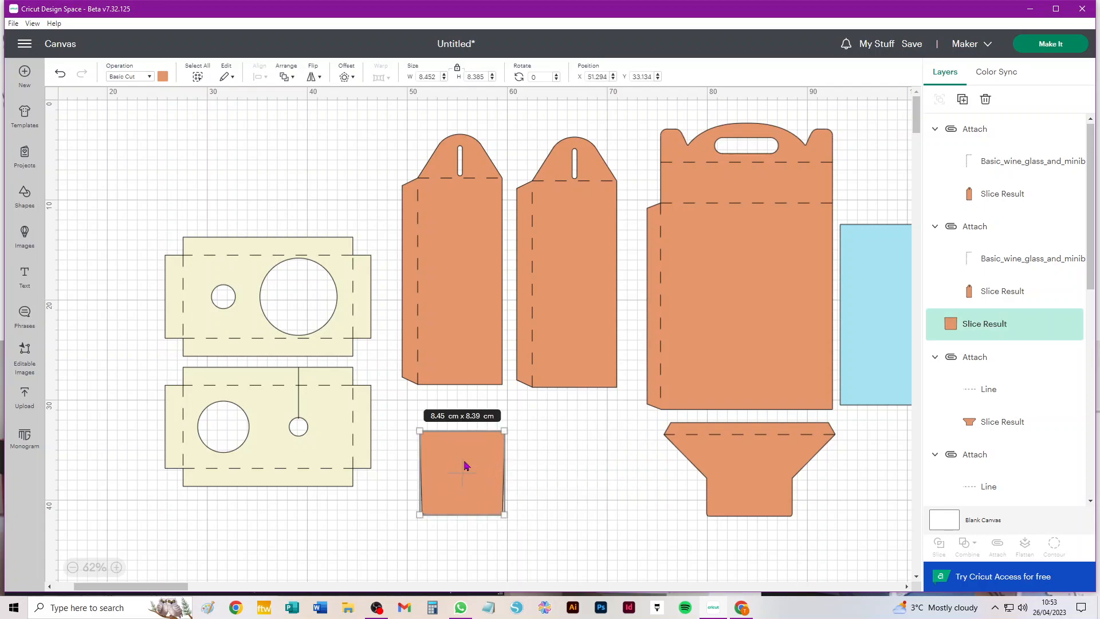
scroll(467, 467, "up", 10)
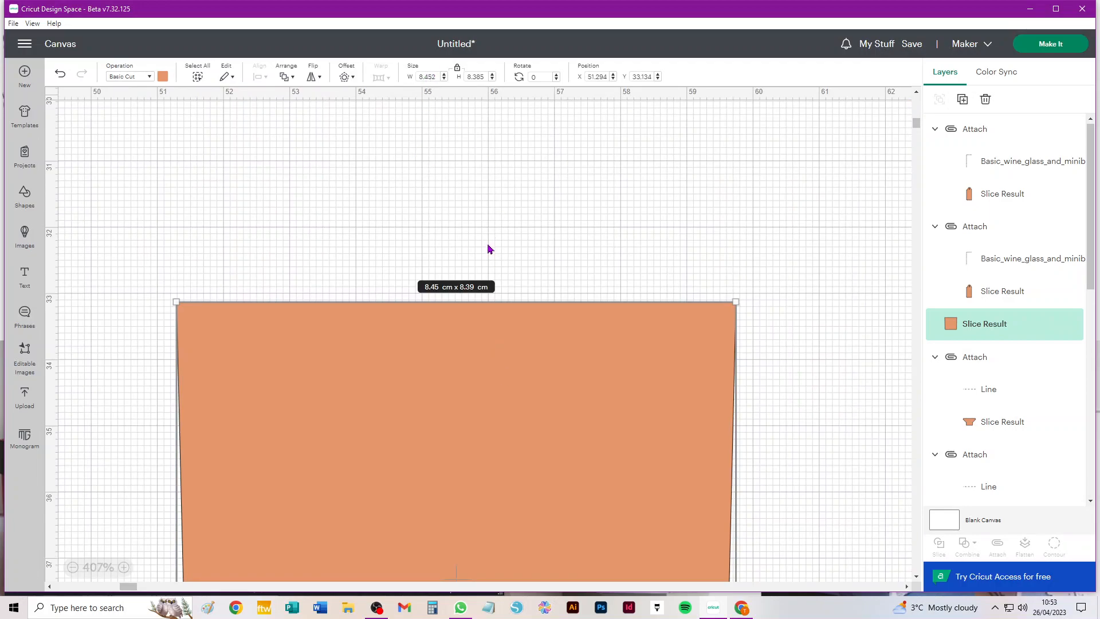
left_click(322, 193)
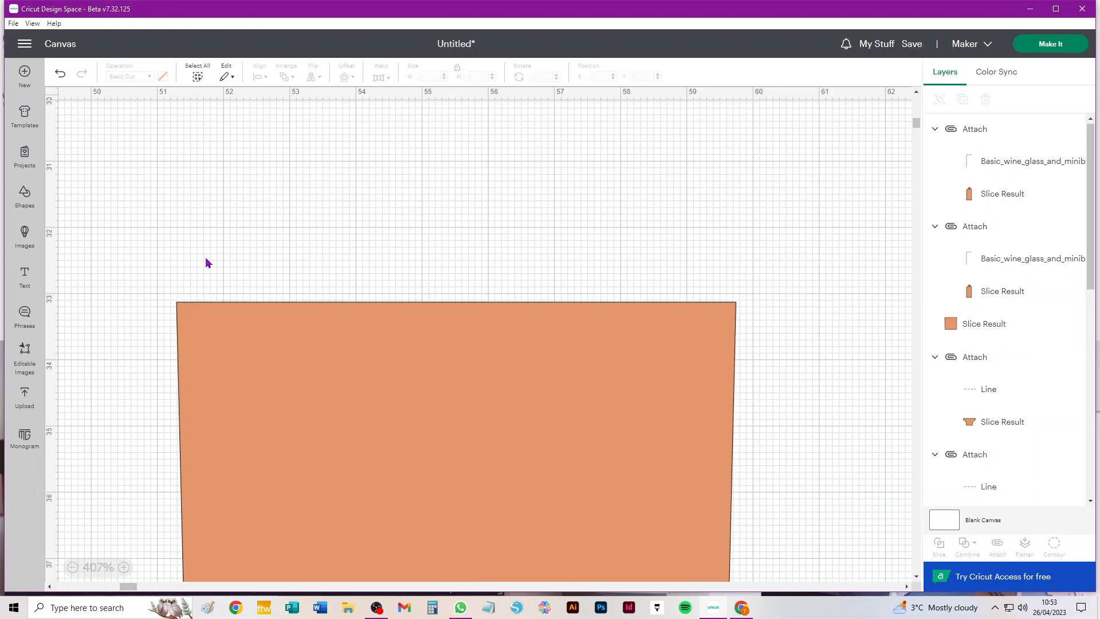
- Add a square with unlocked proportions and resize it to 8.452 cm wide and 1.2 cm high
left_click(25, 195)
left_click(131, 273)
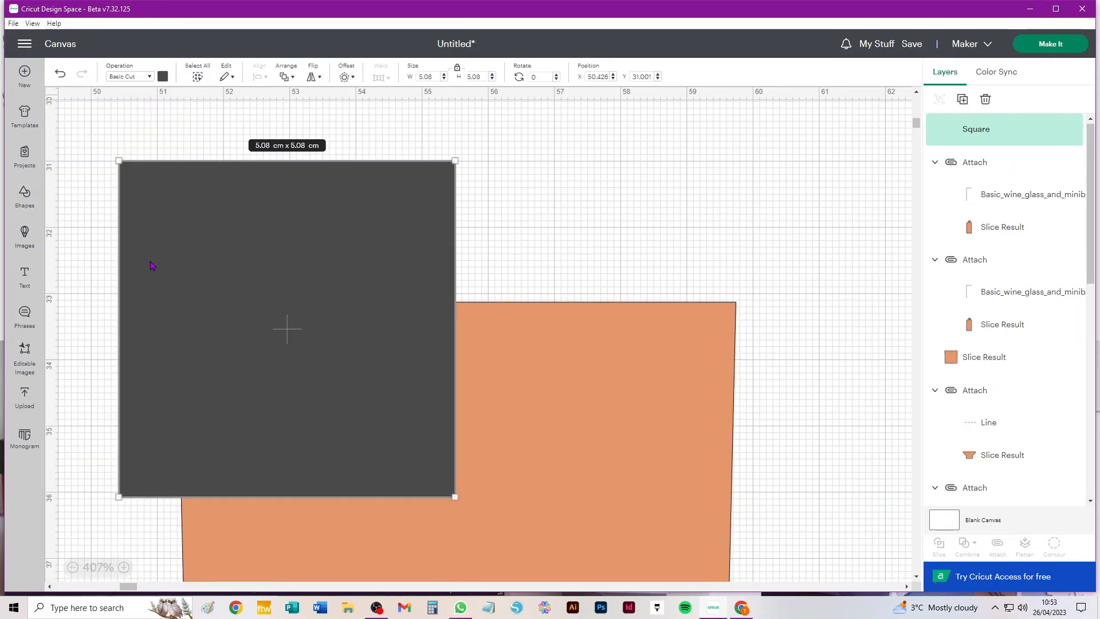
left_click(457, 69)
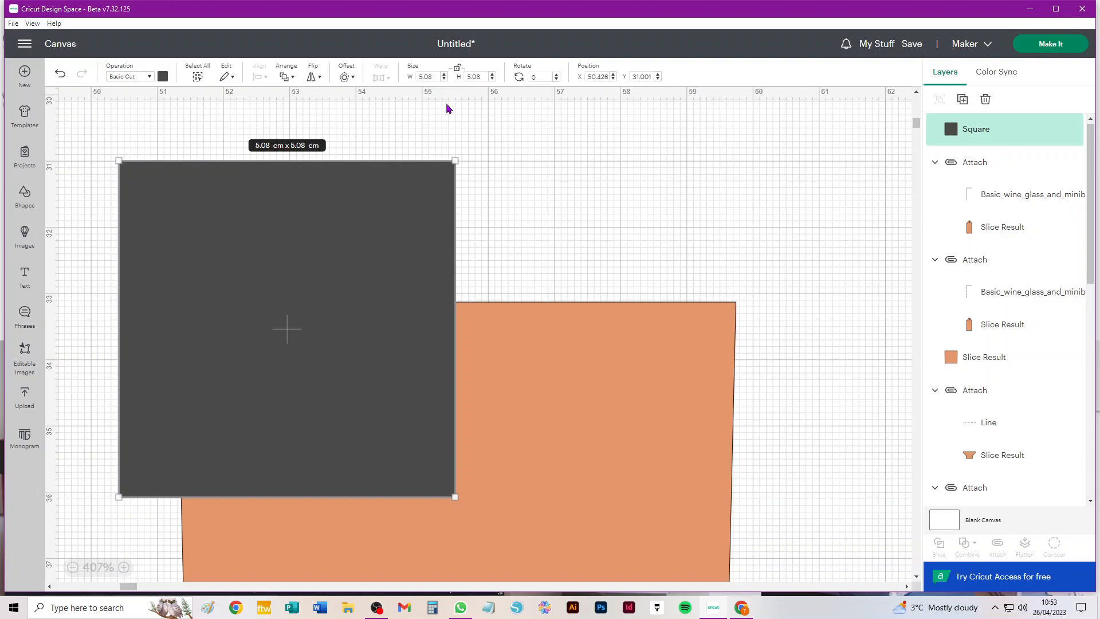
double_click(435, 77)
type("8.452")
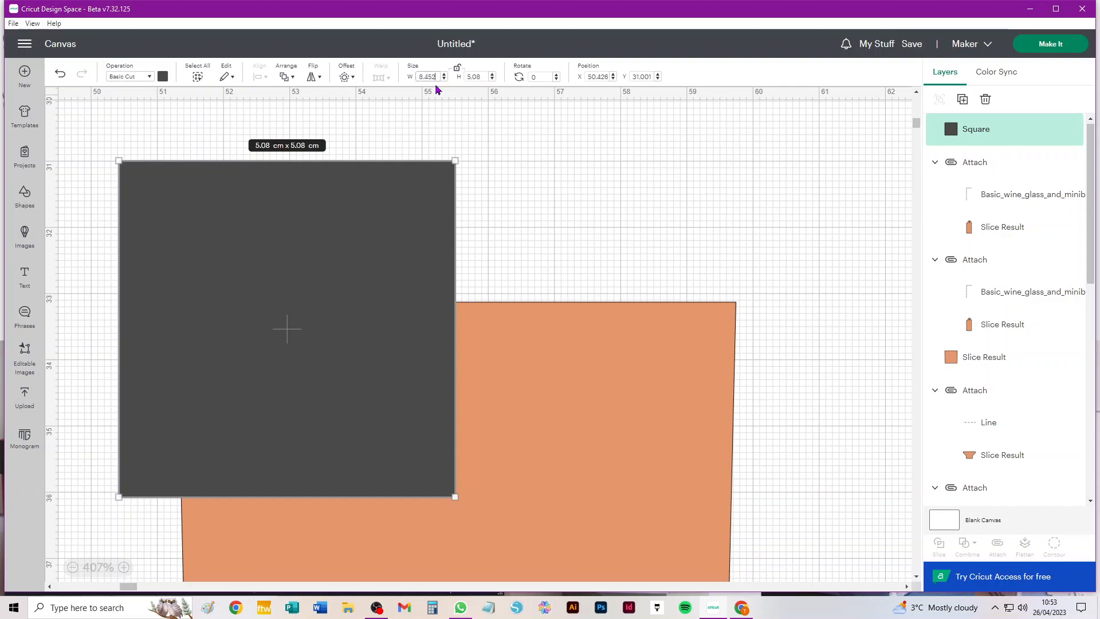
key("Tab")
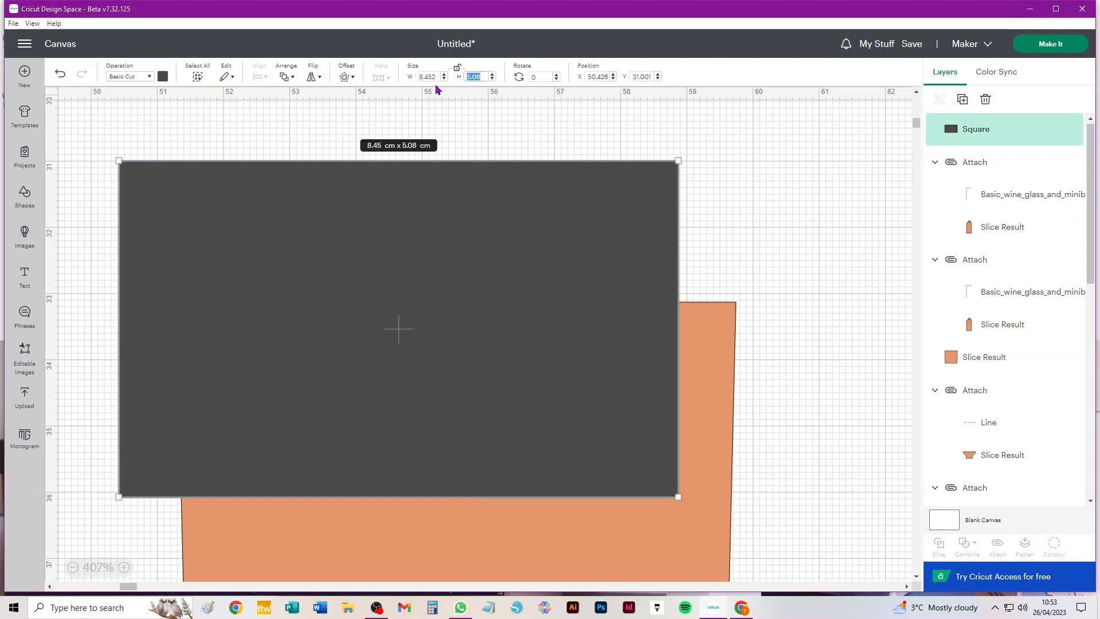
type("1.2")
key("Return")
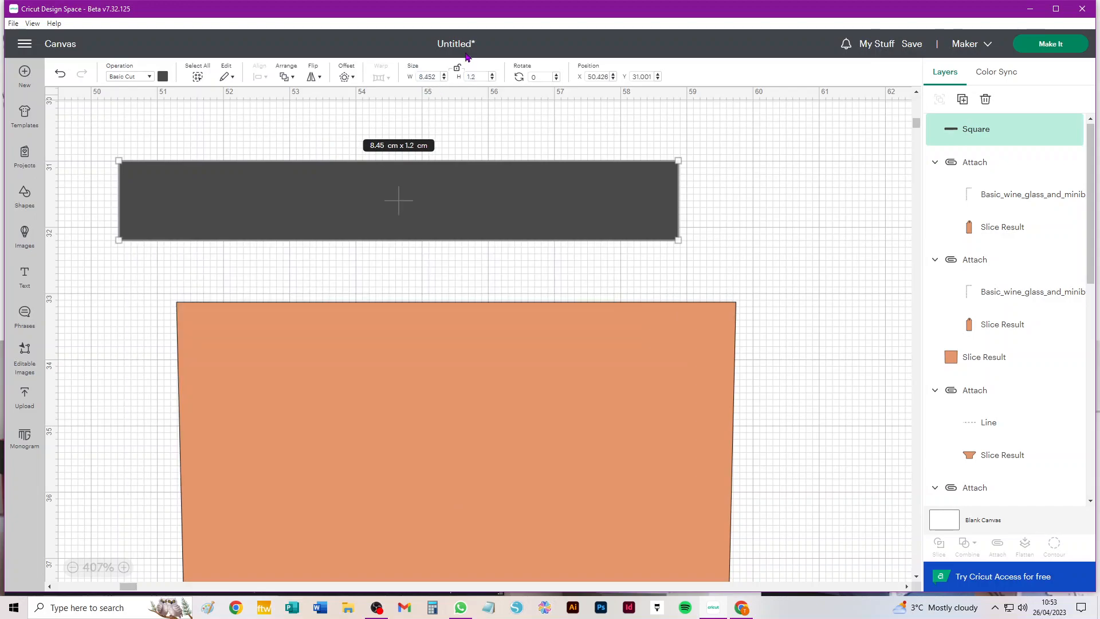
- Place the dark grey strip along the bottom flap's upper edge and center the two horizontally
left_click_drag(208, 212, 269, 273)
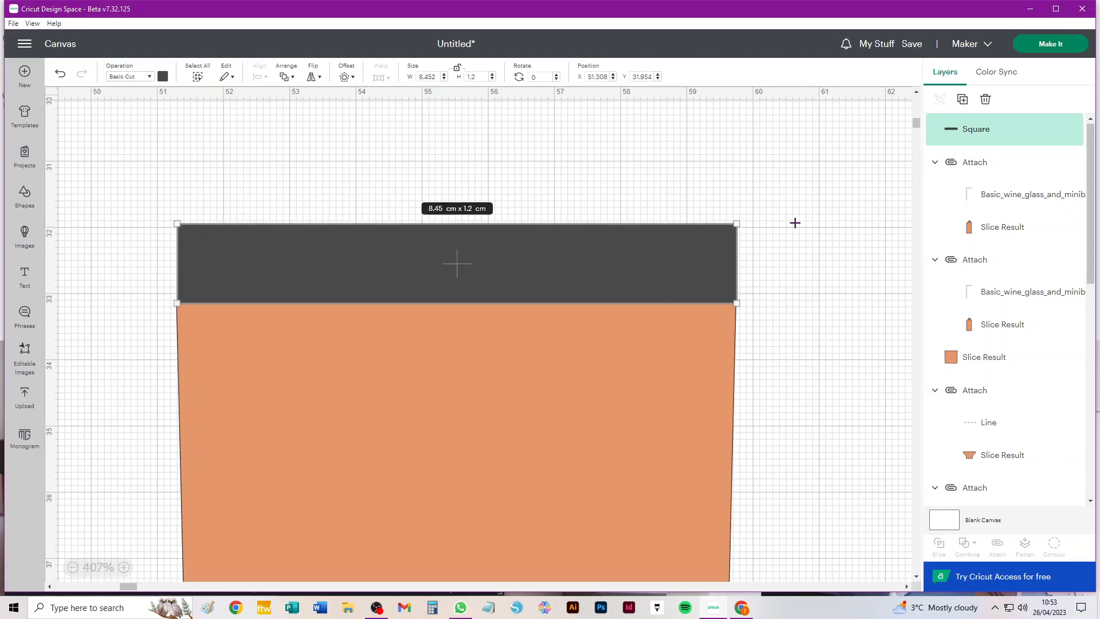
left_click(506, 351, "shift")
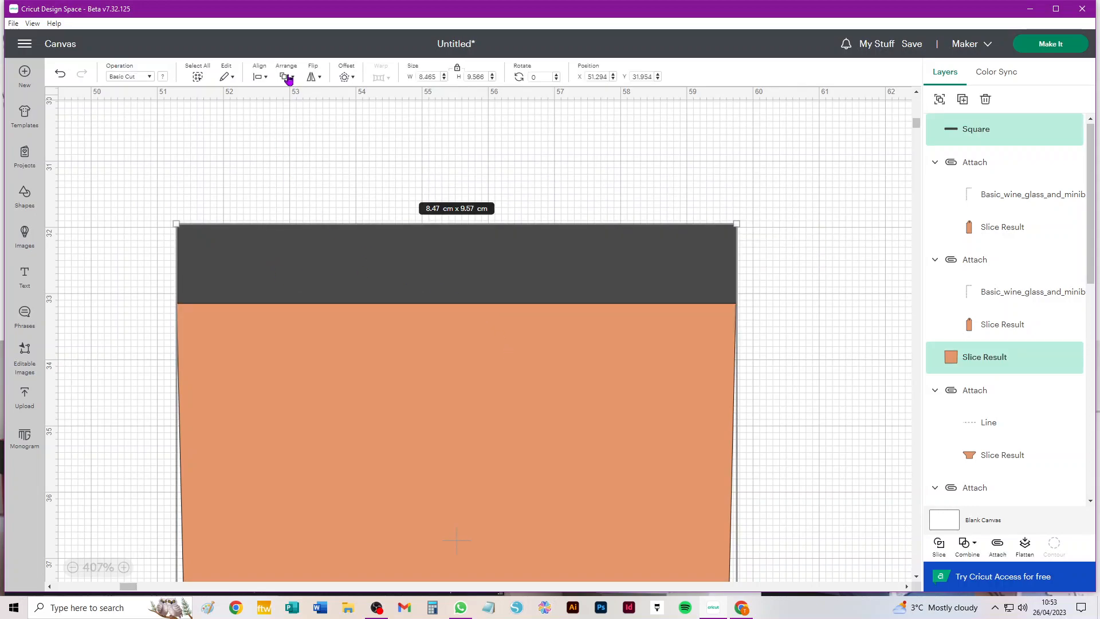
left_click(261, 76)
left_click(302, 137)
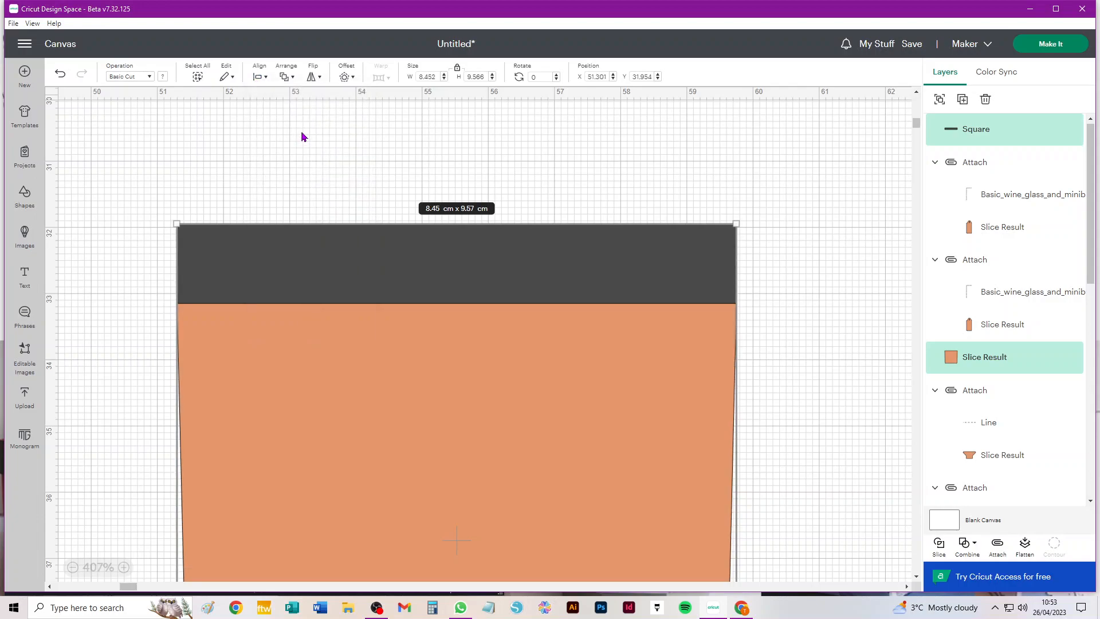
left_click(801, 287)
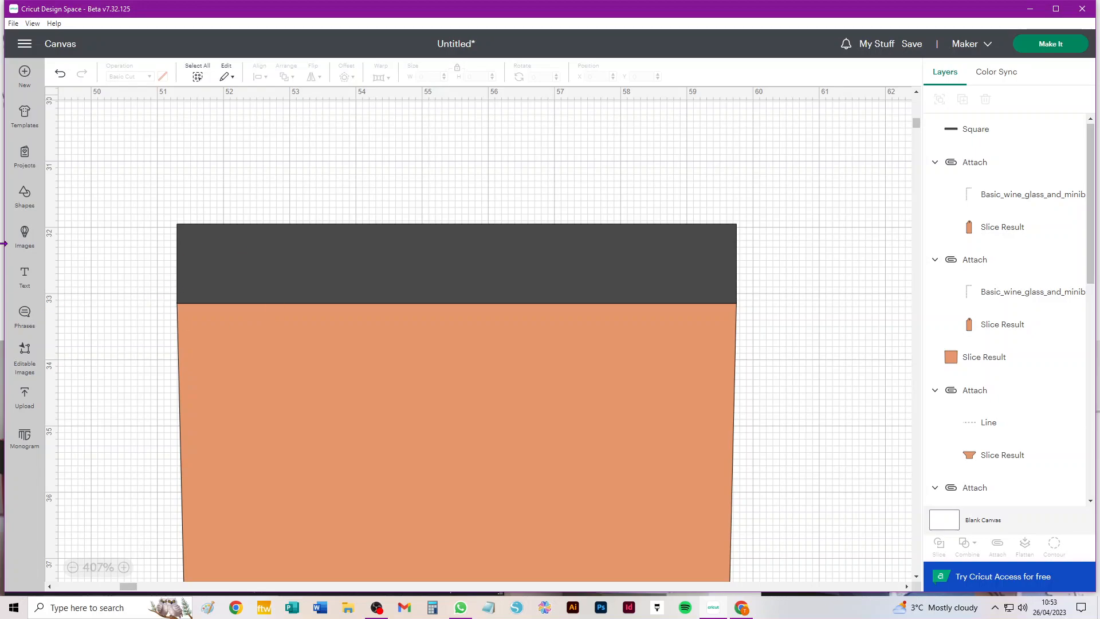
- Add a score line, rotate it 90° to horizontal and place it near the seam between the strip and the flap
left_click(26, 195)
left_click(80, 131)
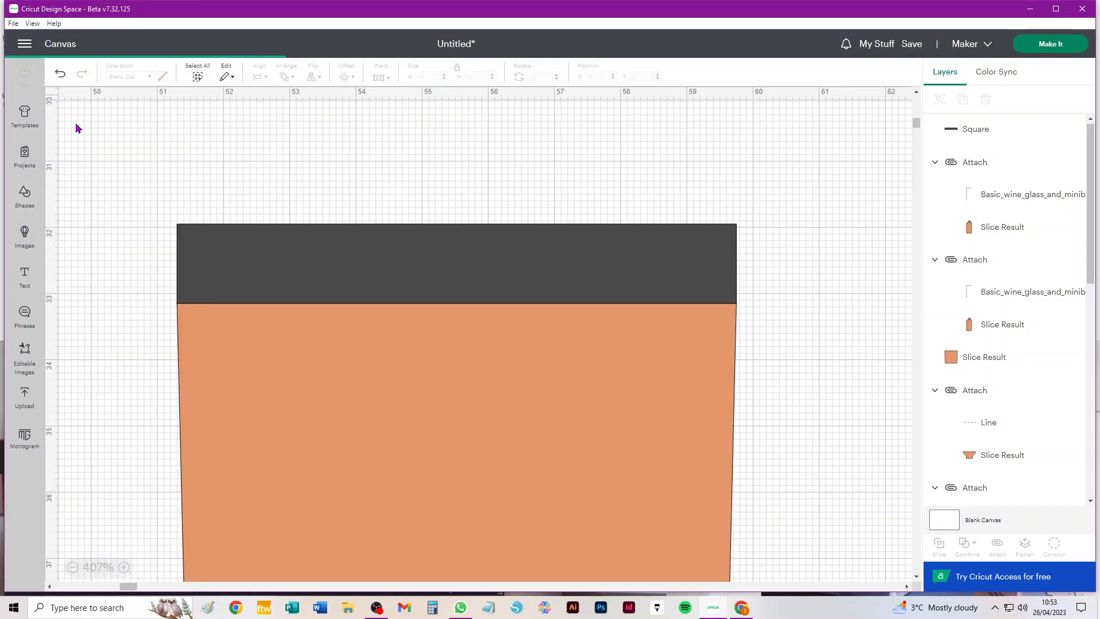
left_click_drag(149, 179, 337, 422)
left_click(119, 369)
left_click_drag(115, 392, 293, 299)
- Set the new score line's length to 8.452 cm to match the flap's width
left_click(637, 385)
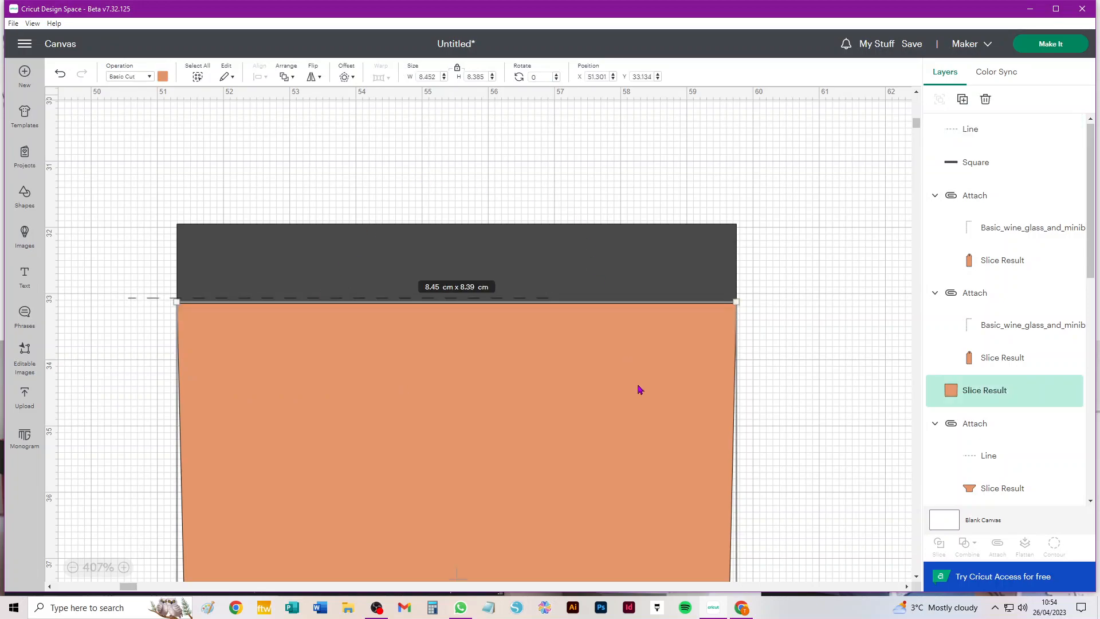
left_click(355, 211)
left_click(151, 299)
left_click(477, 77)
type("8")
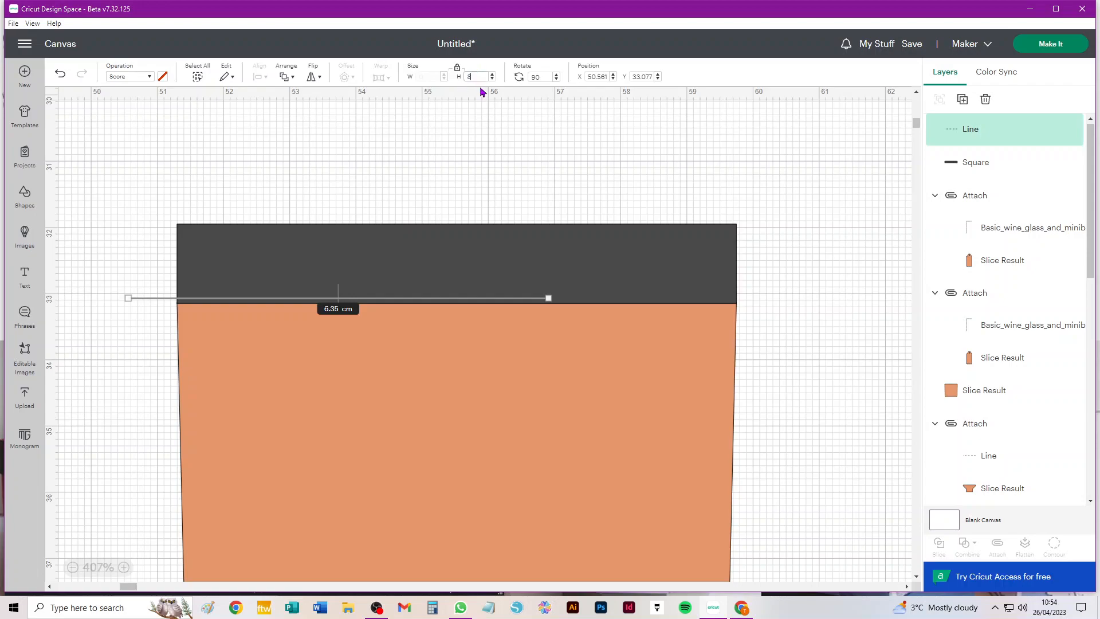
type(".452")
key("Return")
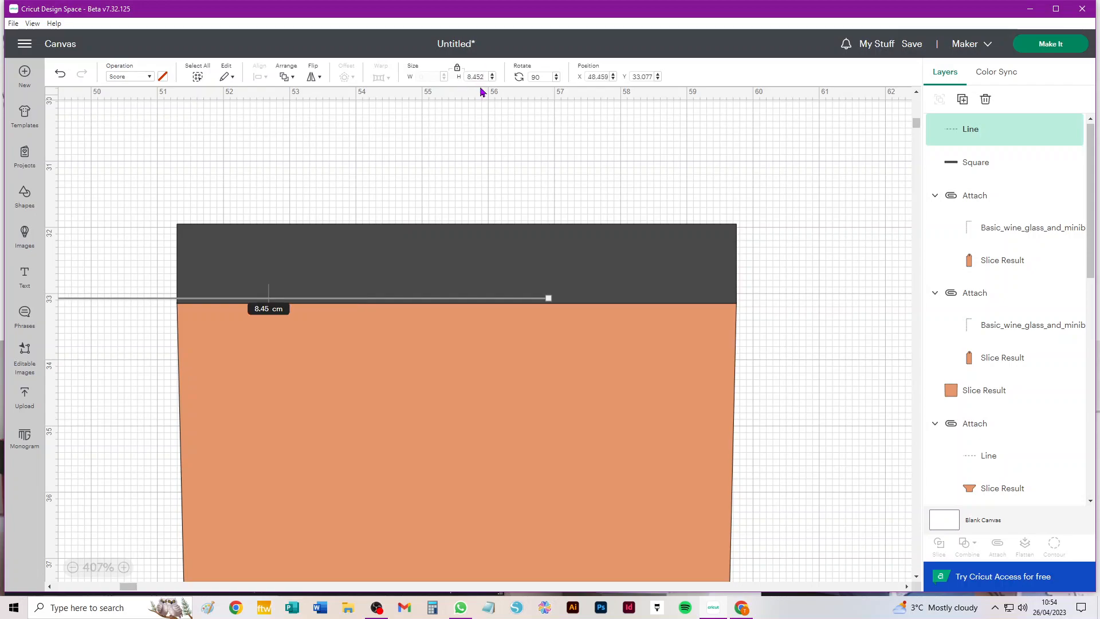
- Center the score line, grey strip and bottom flap horizontally with each other
left_click_drag(101, 173, 425, 386)
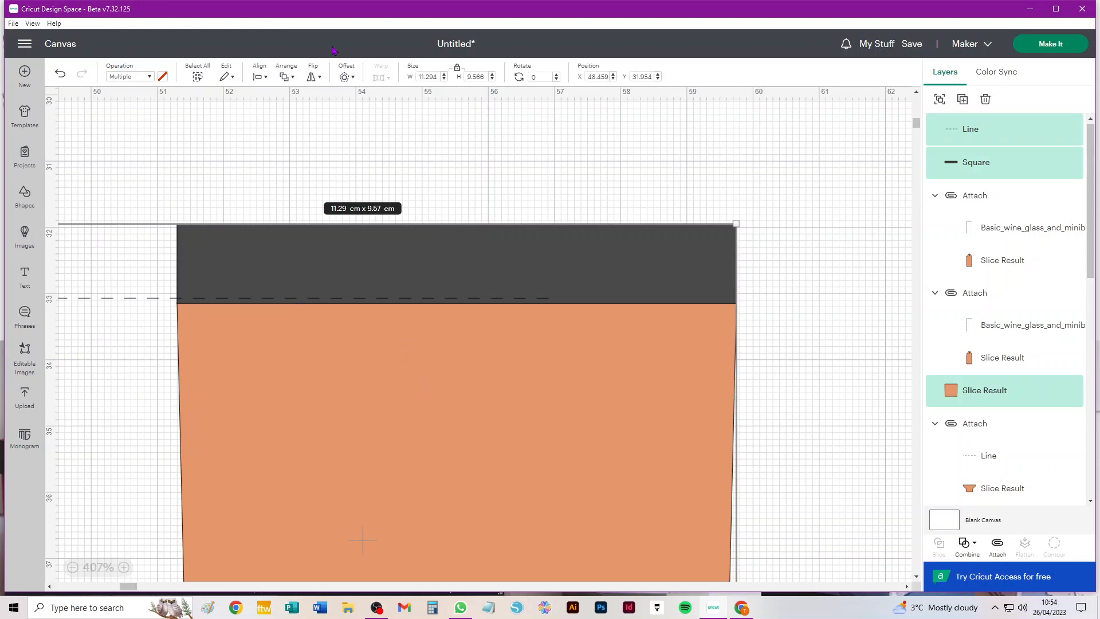
left_click(259, 76)
left_click(305, 138)
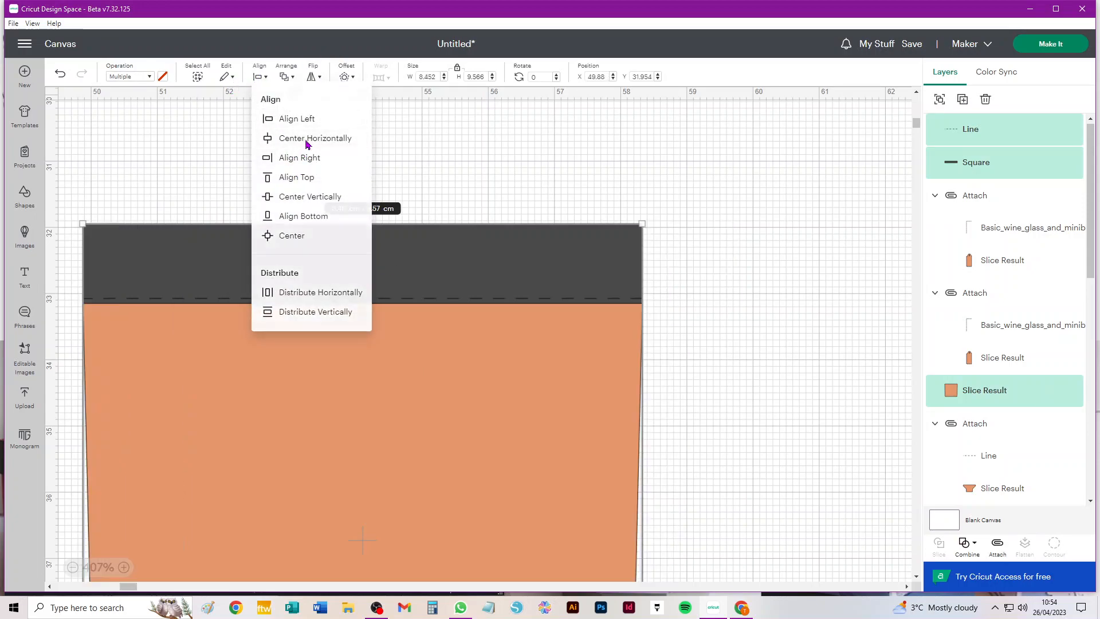
left_click(793, 276)
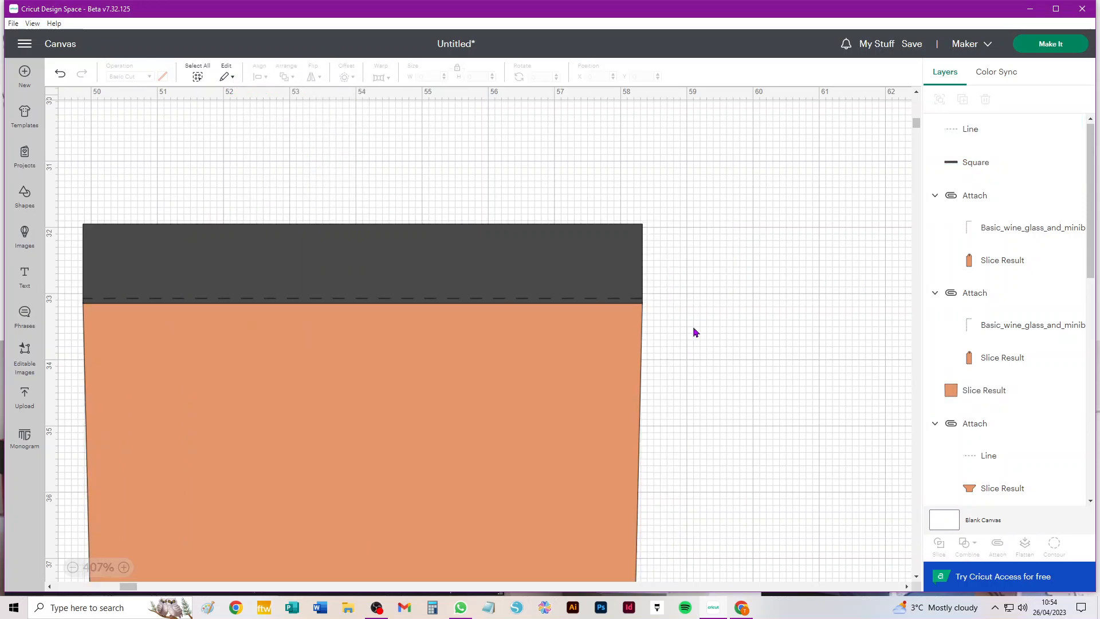
- Nudge the score line down onto the seam between the grey strip and the flap, at Y 33.157
left_click(616, 302)
scroll(617, 303, "up", 4)
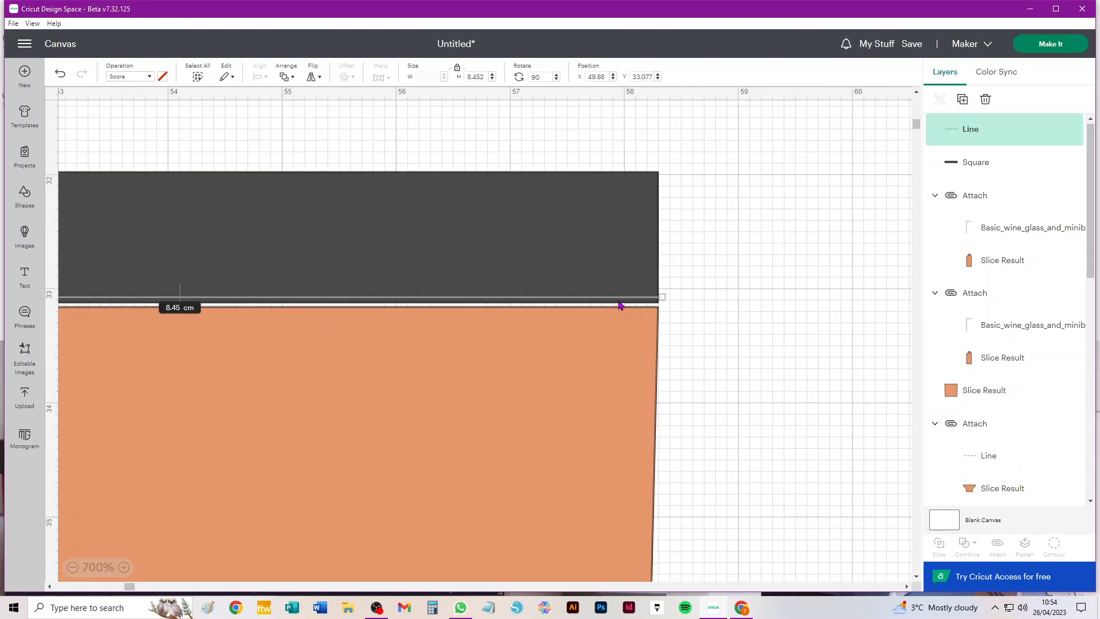
key("Down")
key("Down")
key("Down")
key("Down")
key("Down")
key("Down")
key("Down")
key("Down")
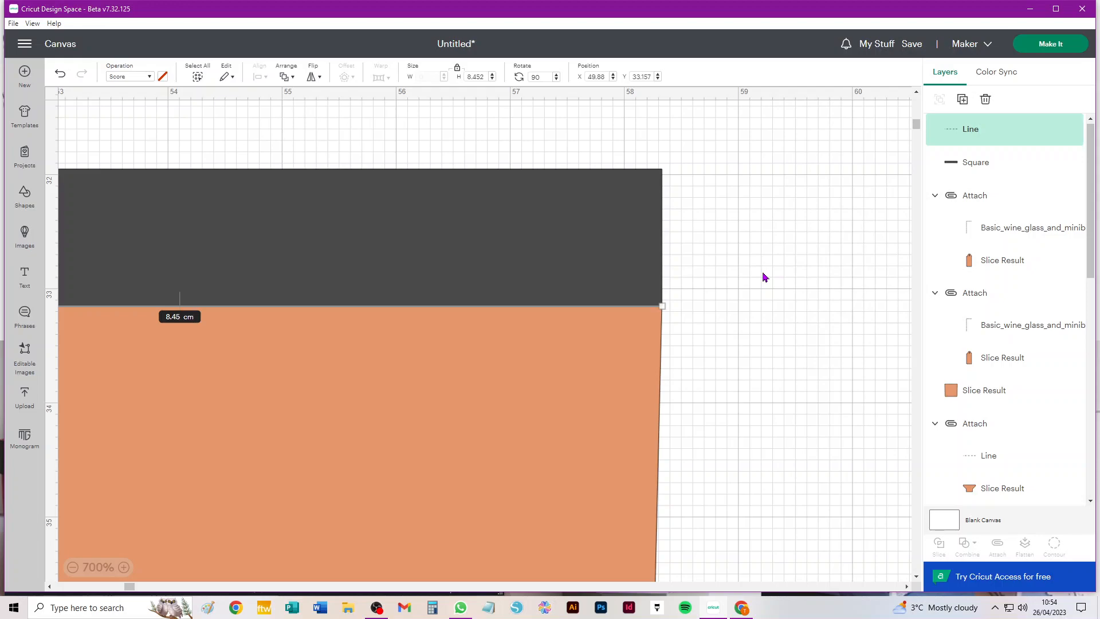
scroll(240, 333, "down", 2)
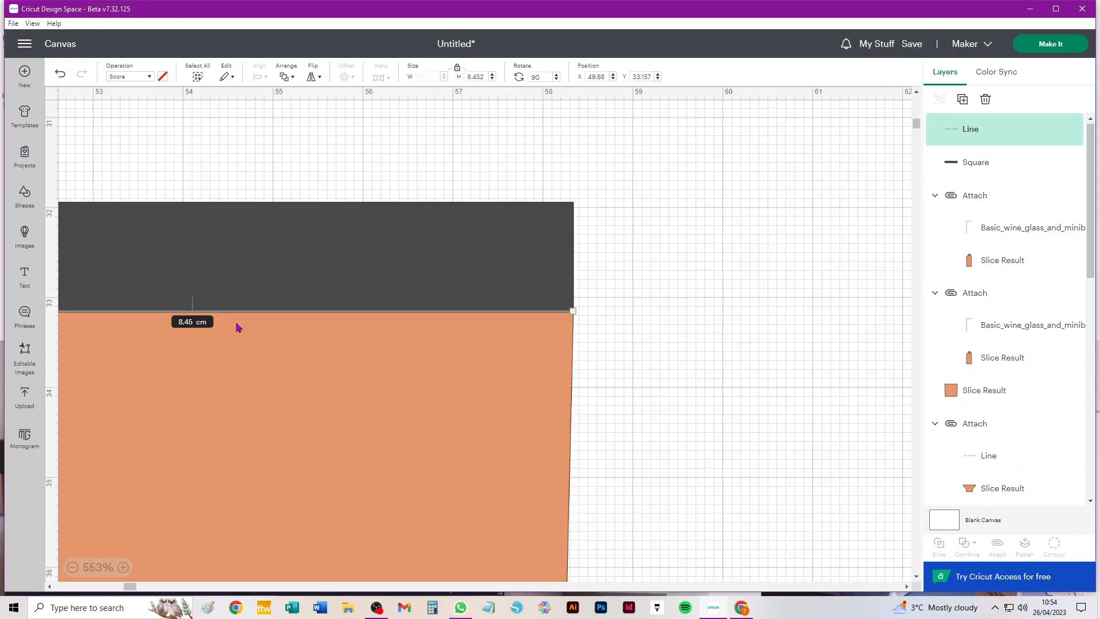
- Unite the grey strip with the orange bottom flap into a single shape
scroll(239, 327, "down", 1)
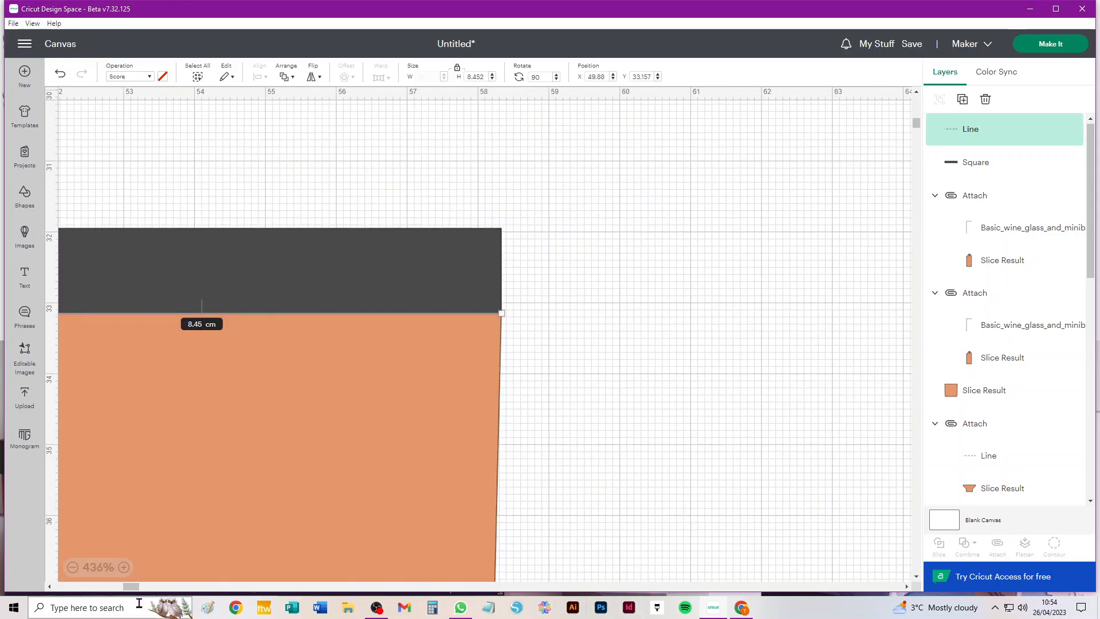
left_click_drag(140, 587, 138, 588)
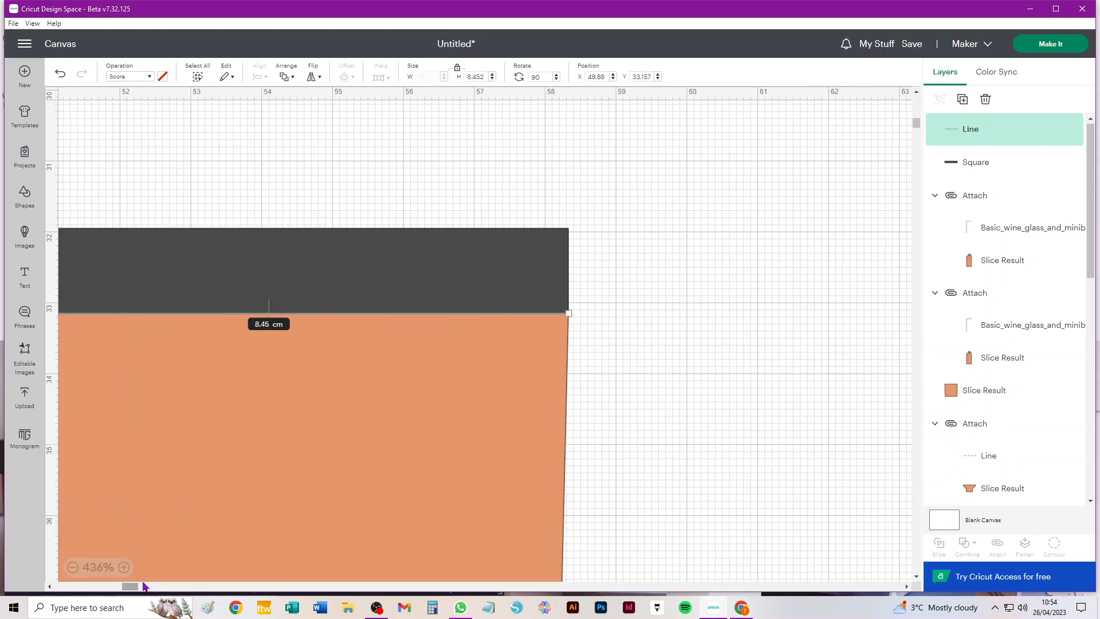
left_click(245, 421)
scroll(302, 408, "left", 5)
scroll(304, 408, "right", 5)
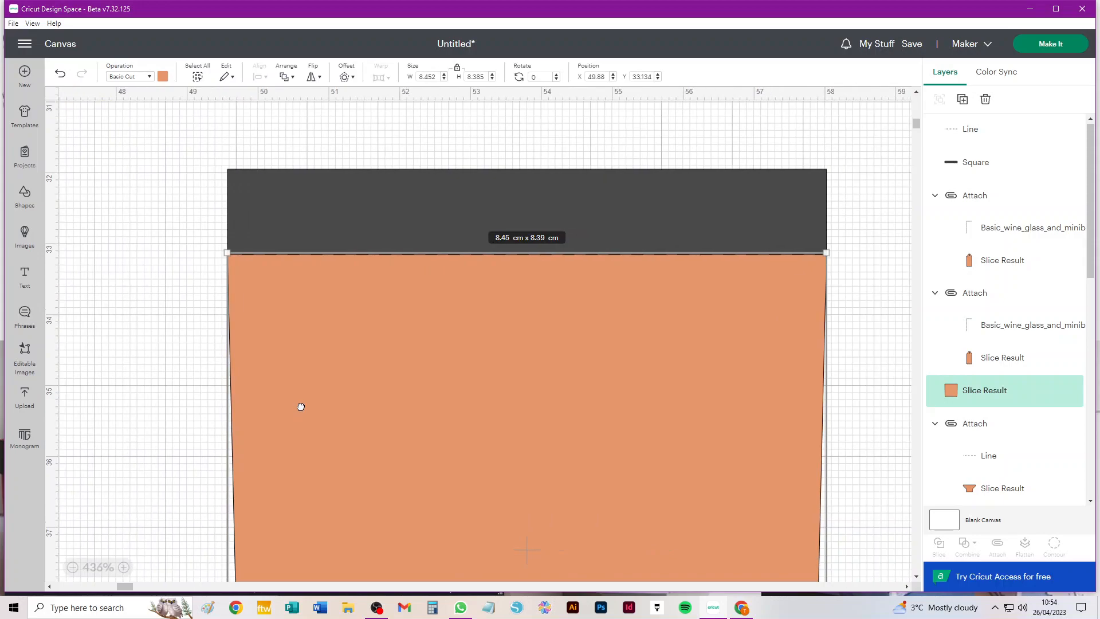
left_click(865, 169)
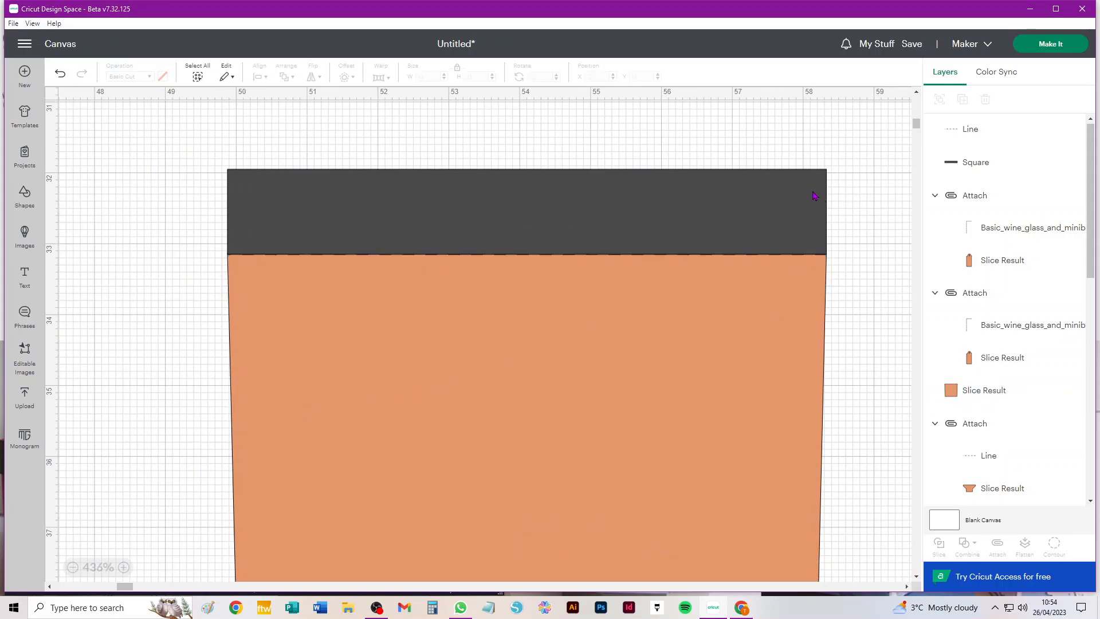
left_click(814, 195)
left_click(711, 426, "shift")
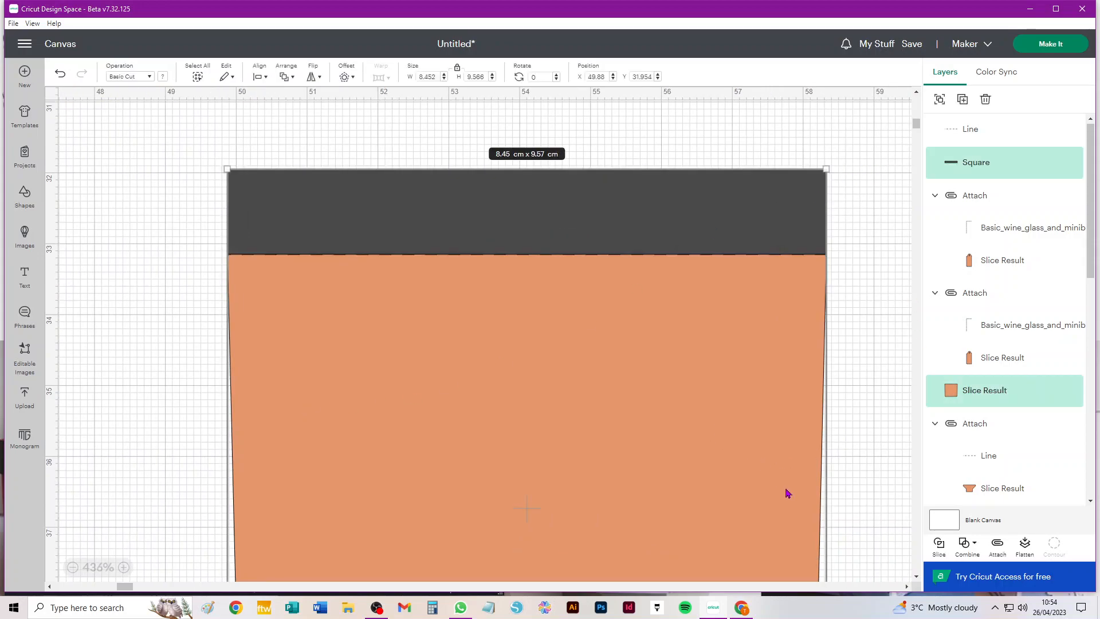
left_click(965, 544)
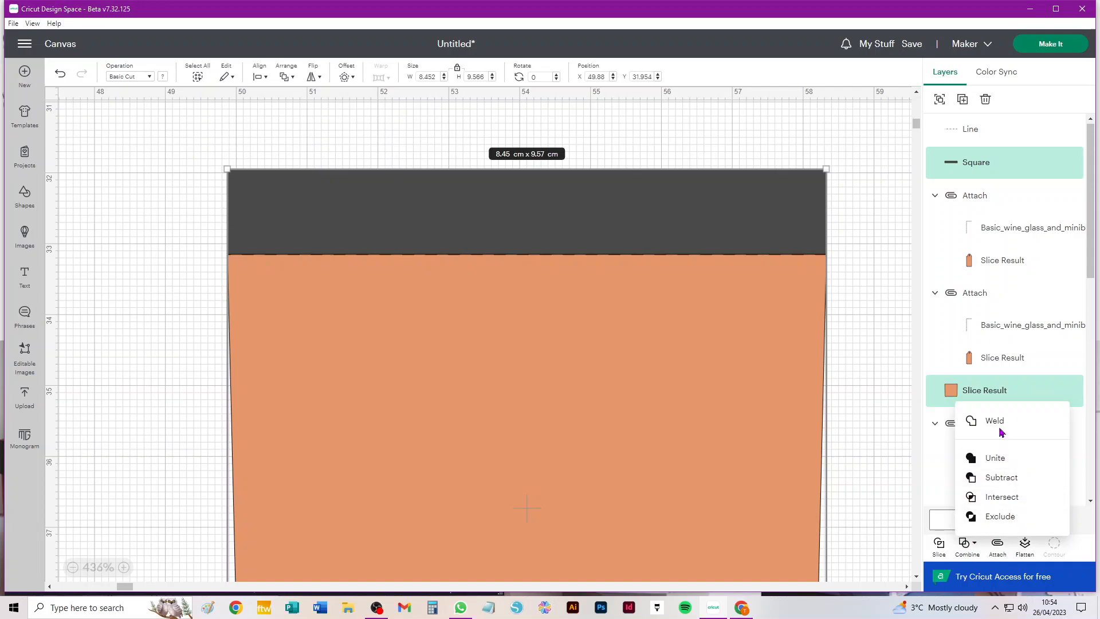
left_click(832, 498)
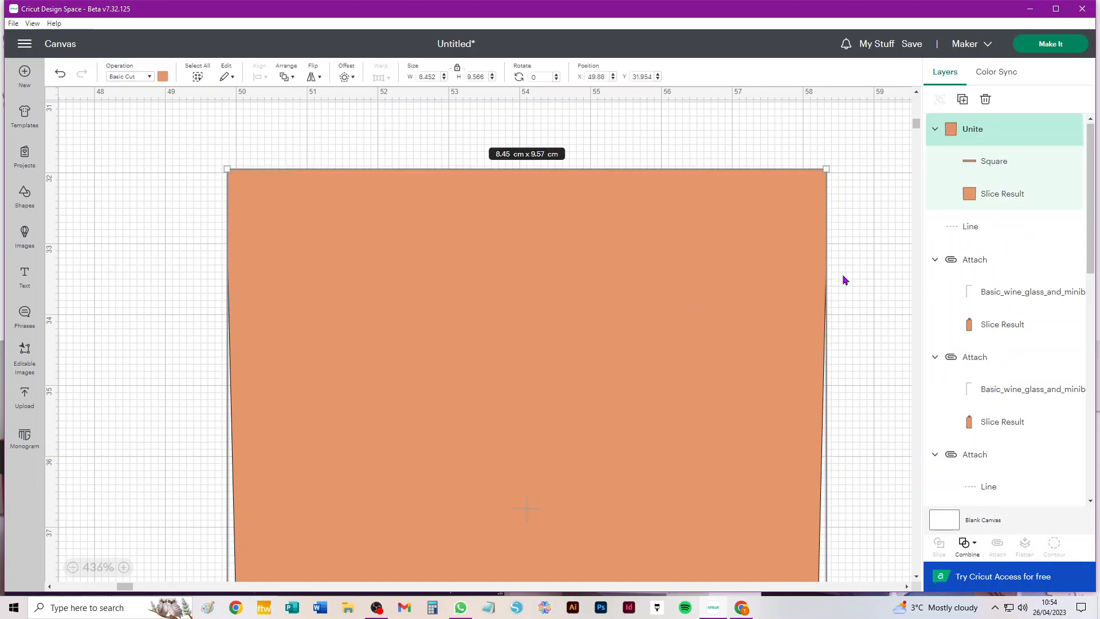
- Send the united flap behind the score line
left_click(286, 78)
left_click(294, 159)
left_click(173, 262)
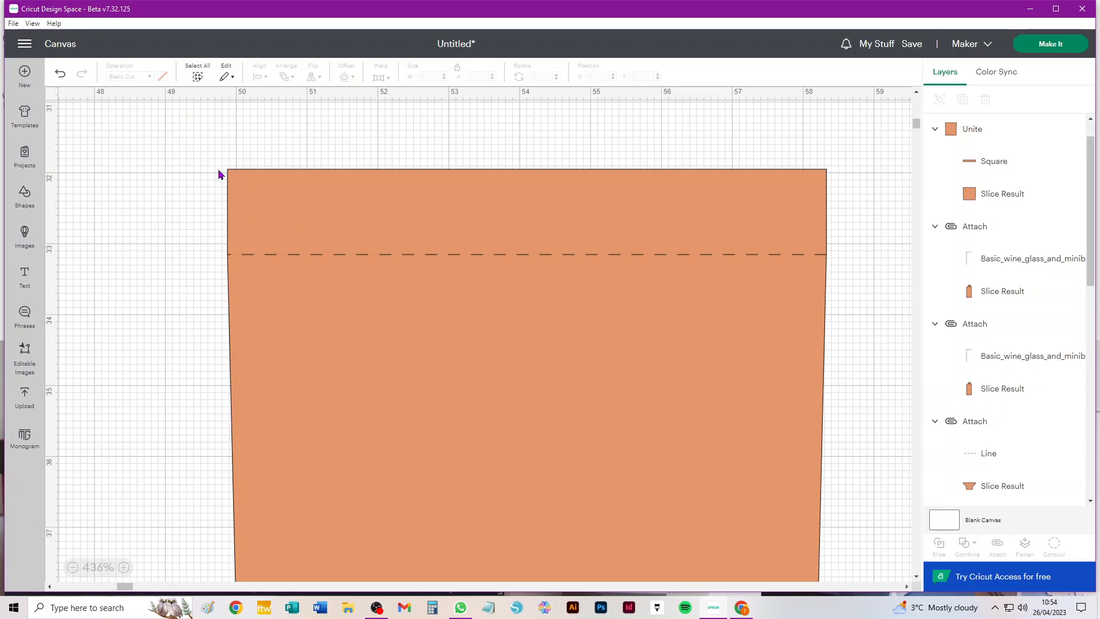
- Add a hexagon and place its slanted edge across the tab's left corner, meeting the score line's end, at about X 45.97, Y 28.93
left_click(24, 195)
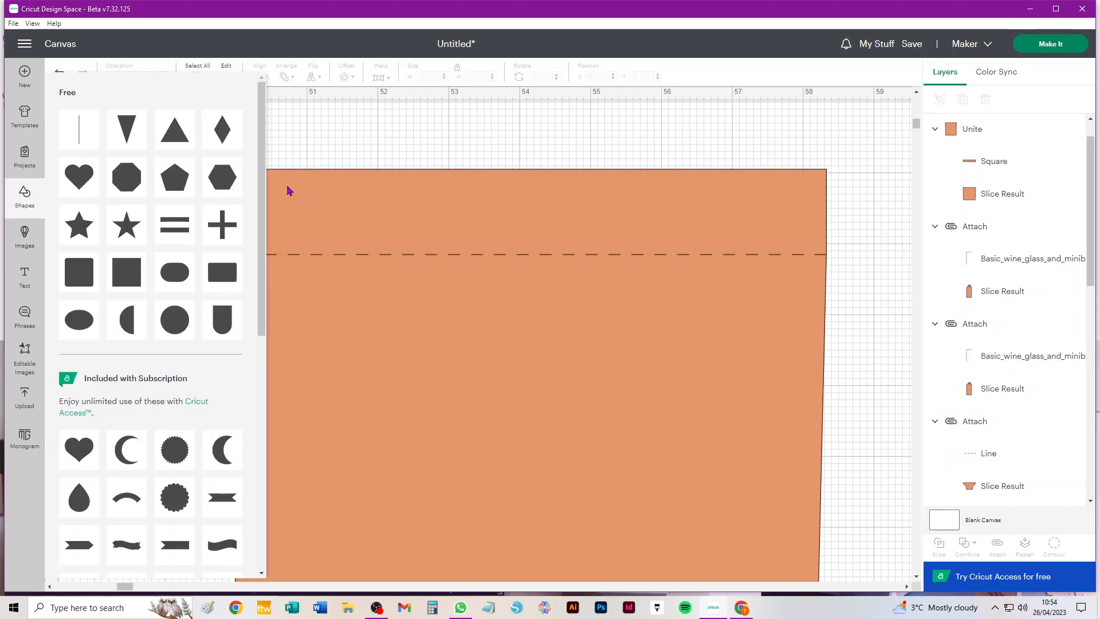
left_click(216, 179)
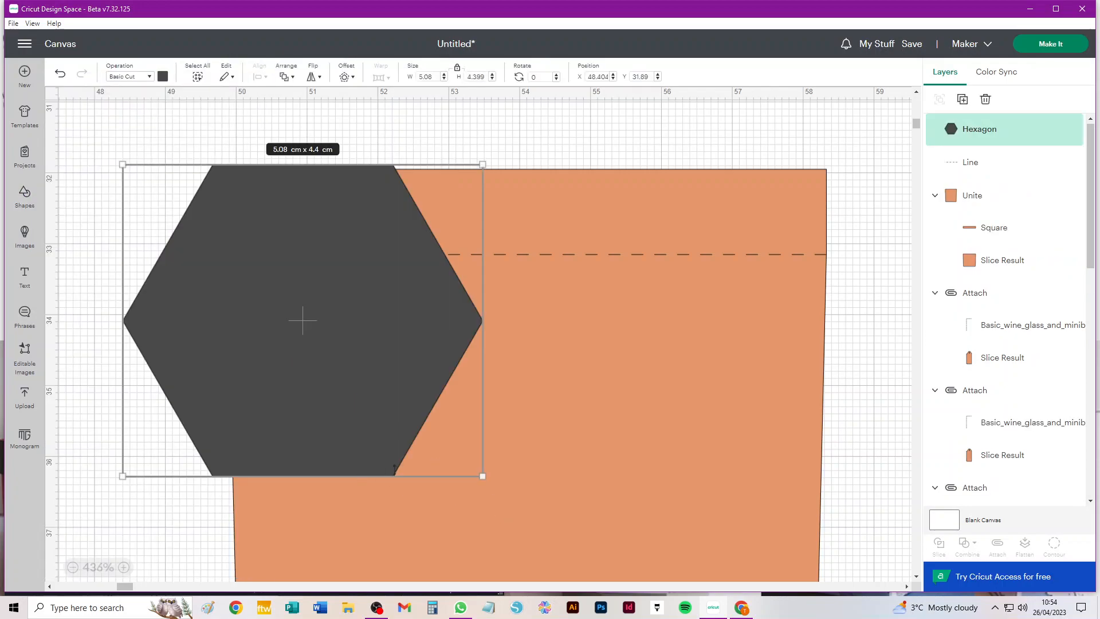
left_click_drag(384, 469, 212, 258)
left_click_drag(212, 258, 212, 259)
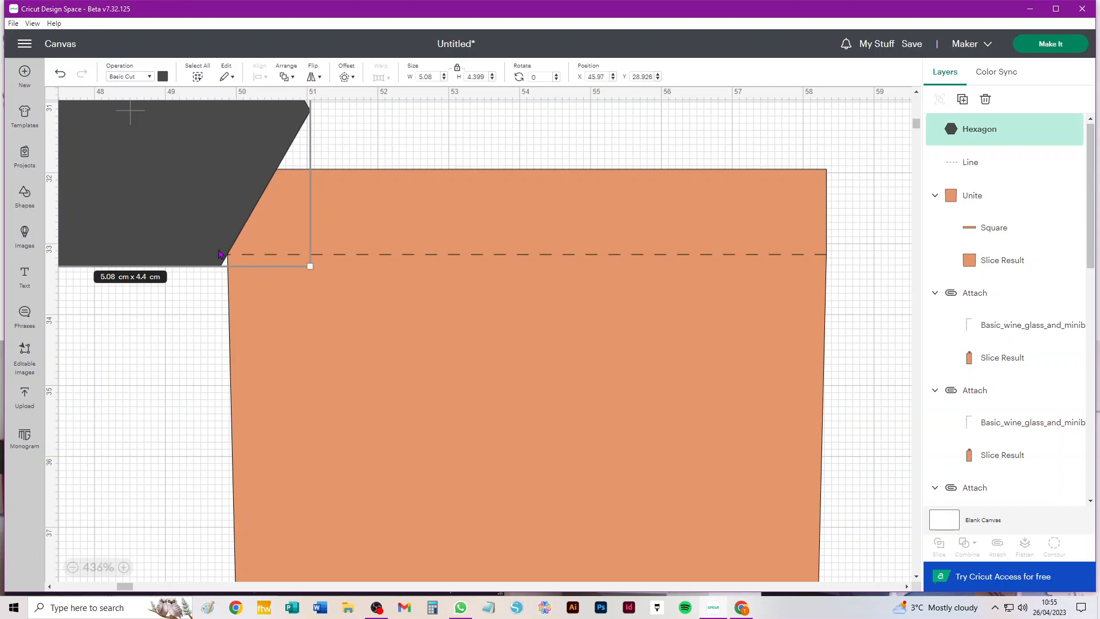
- Copy the hexagon, and slice it with the united flap to cut the tab's left corner
left_click(517, 414)
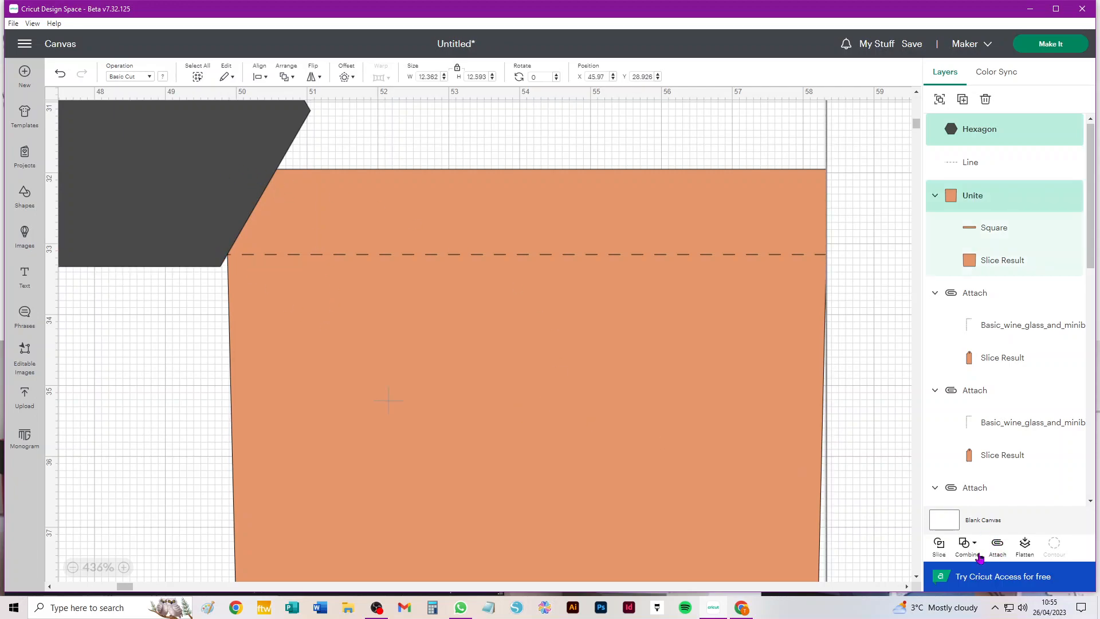
left_click(877, 249)
left_click(101, 247)
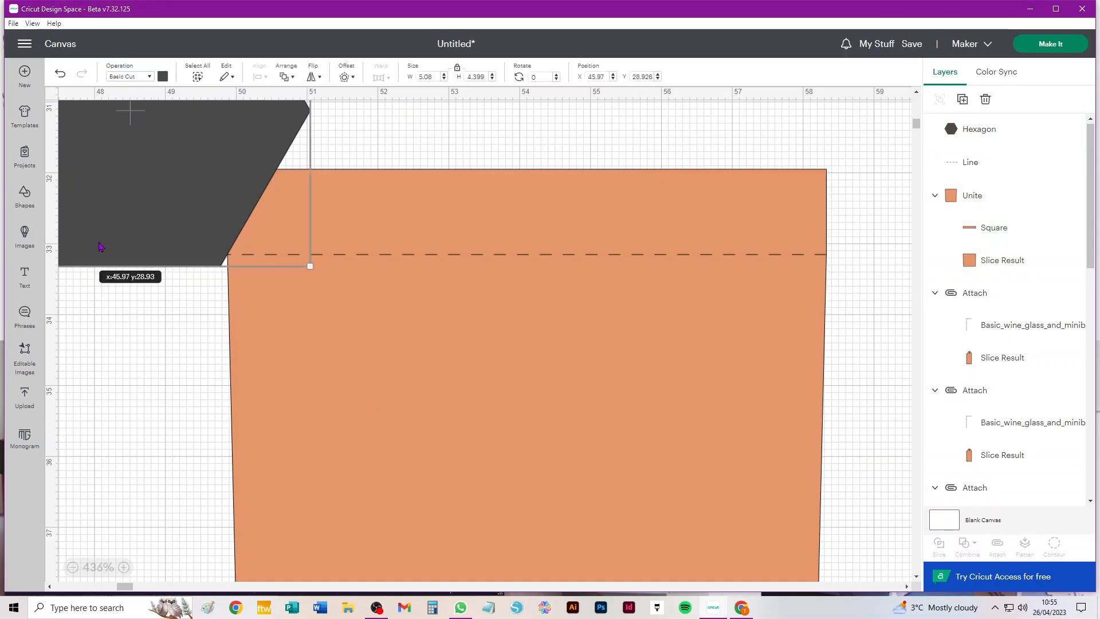
left_click(169, 319)
left_click(170, 231)
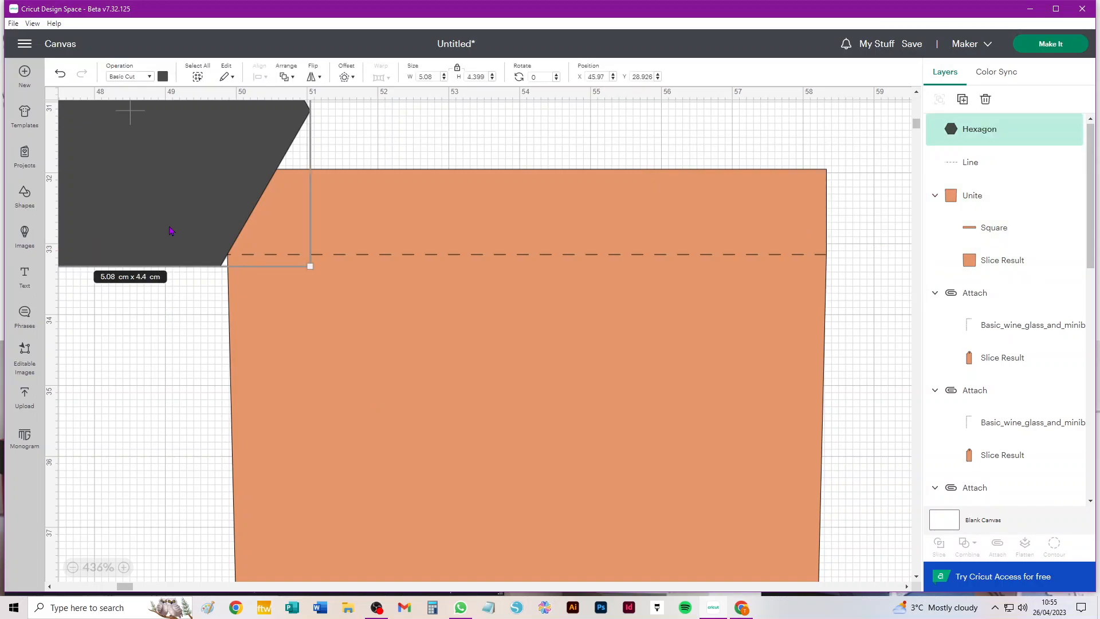
left_click(584, 458, "shift")
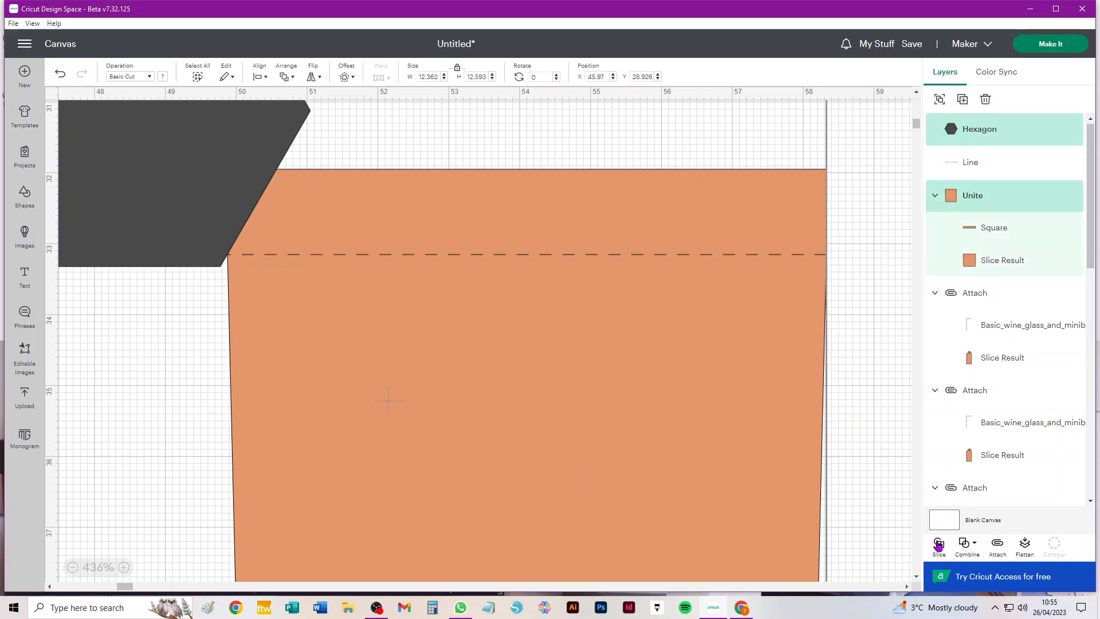
left_click(938, 546)
- Delete the leftover hexagon and corner pieces, and send the trimmed flap behind the score line
left_click(157, 243)
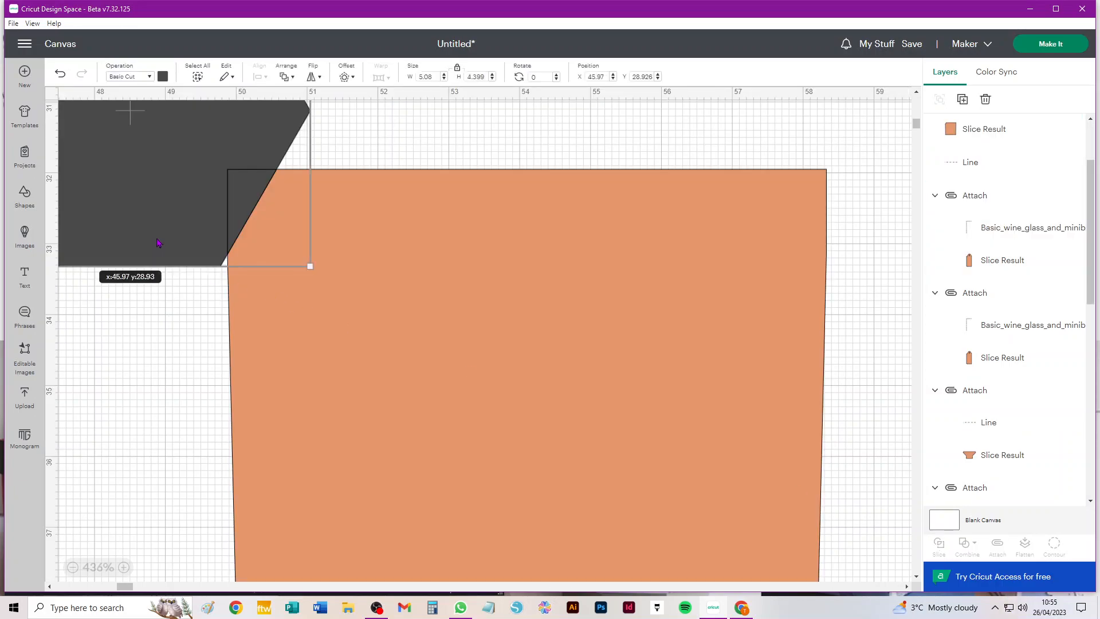
key("Delete")
left_click(239, 197)
key("Delete")
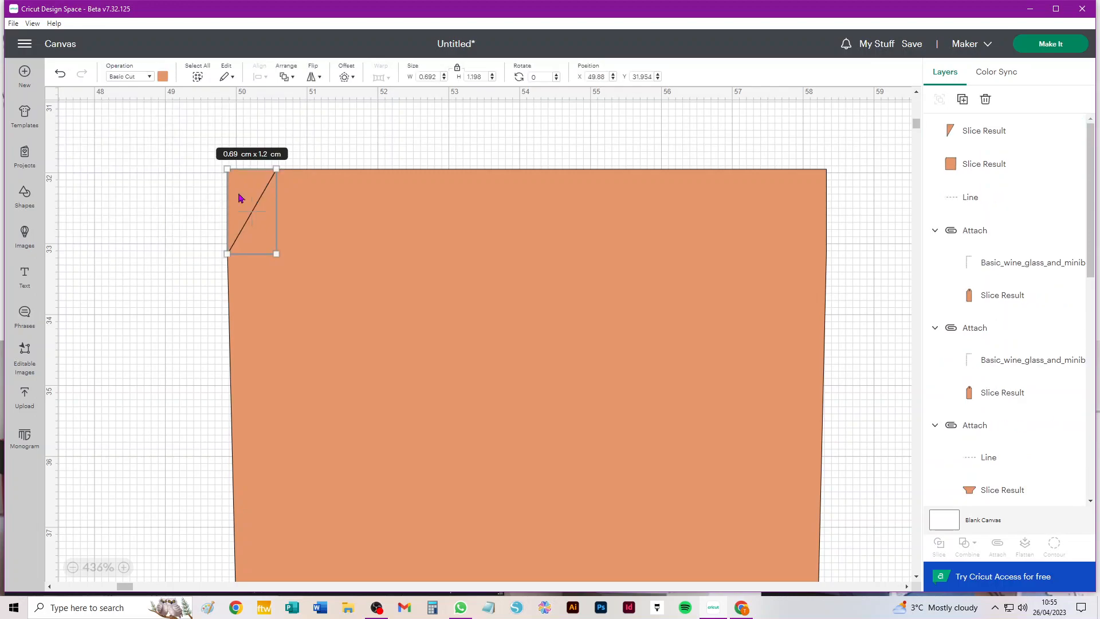
left_click(355, 302)
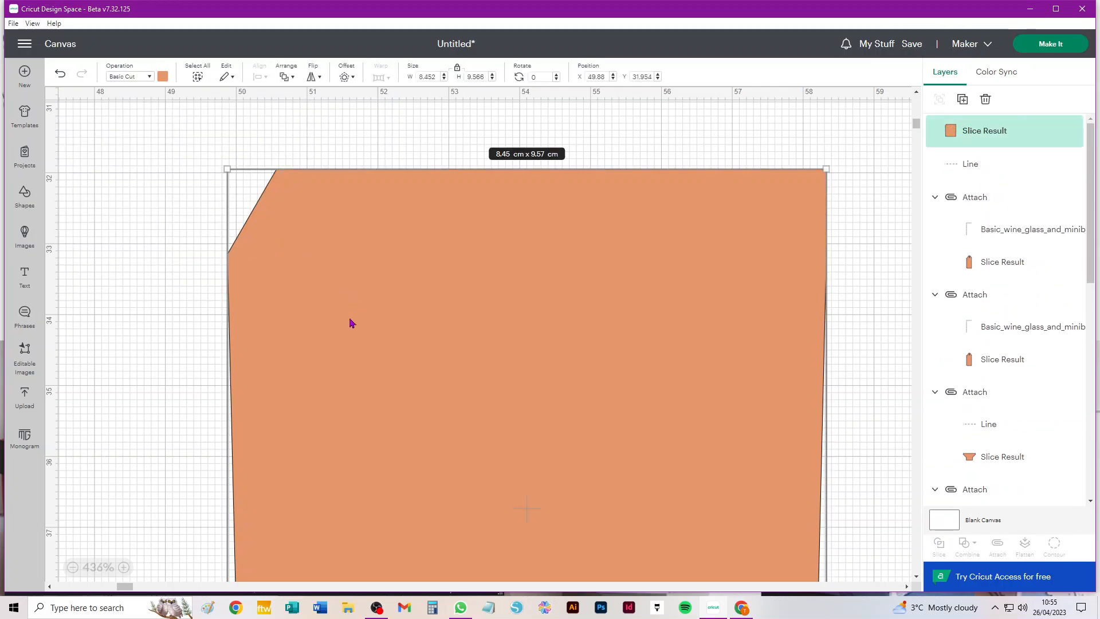
key("Delete")
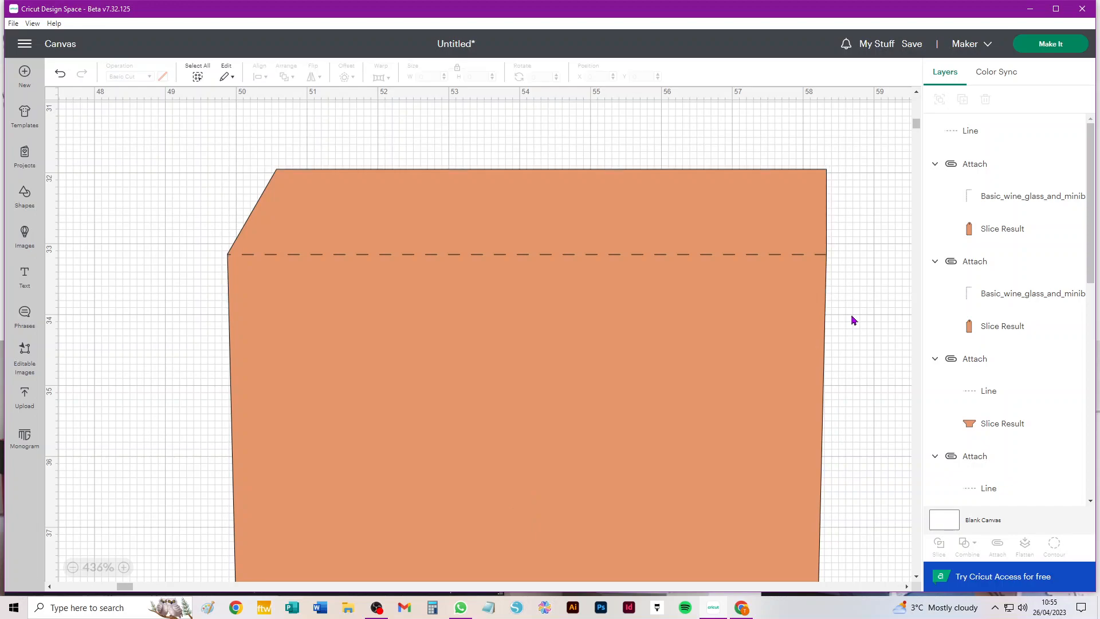
- Paste the hexagon and place its slanted edge across the tab's right corner, meeting the score line's end, at about X 57.27, Y 29.11
key("ctrl+v")
left_click_drag(298, 408, 841, 253)
scroll(841, 253, "up", 3)
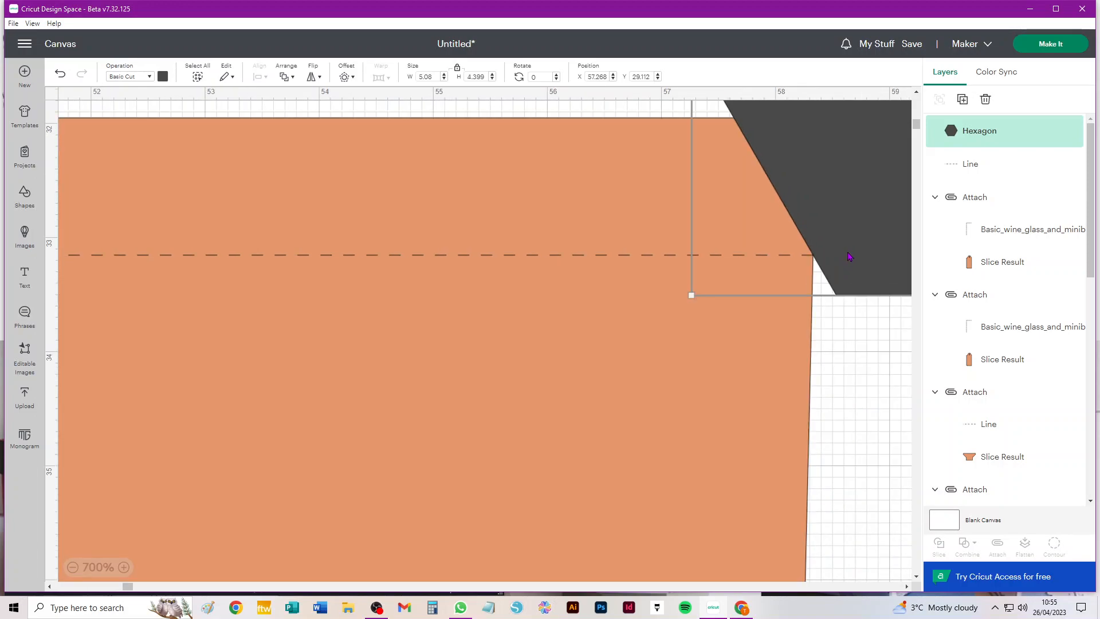
left_click_drag(841, 268, 847, 245)
- Slice the hexagon with the flap at the tab's right corner and delete the leftover pieces
left_click(455, 383, "shift")
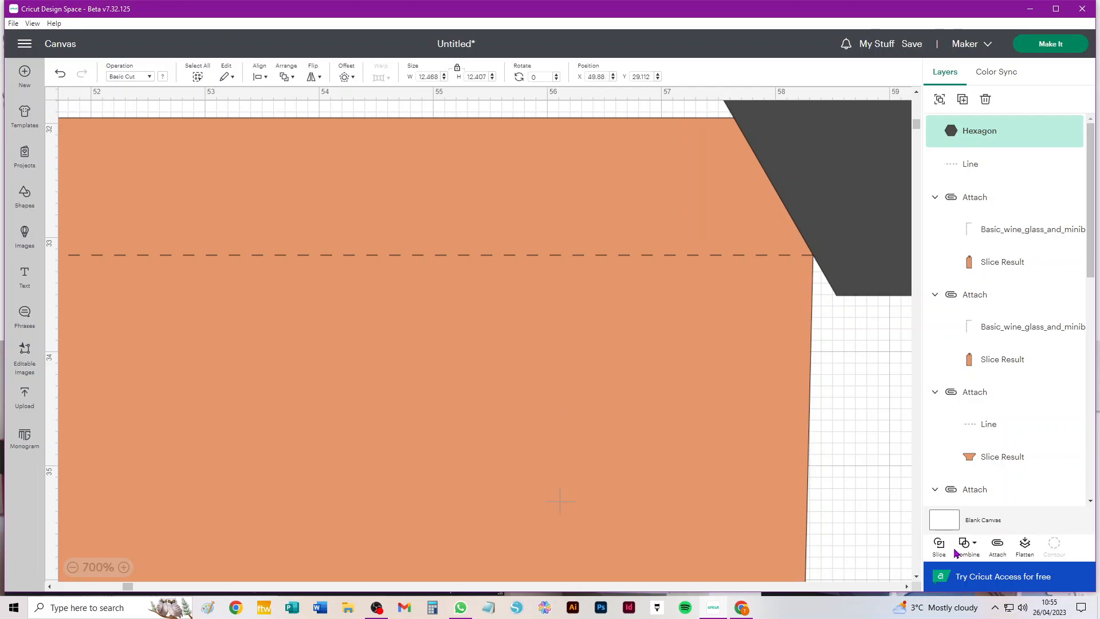
left_click(939, 546)
left_click(846, 281)
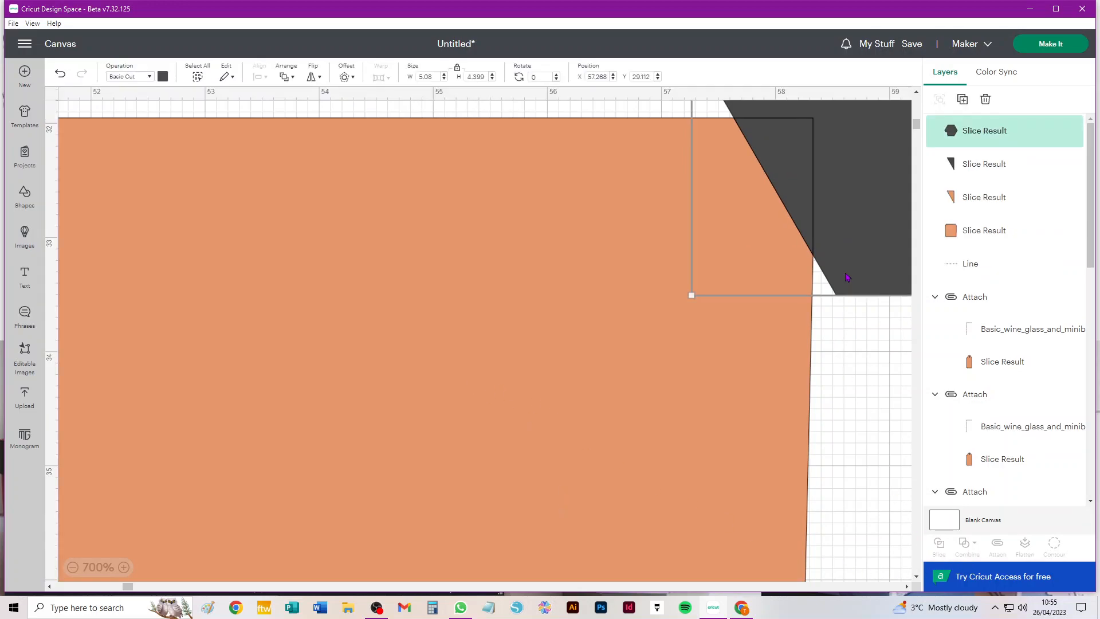
key("Delete")
left_click(810, 205)
key("Delete")
left_click(809, 204)
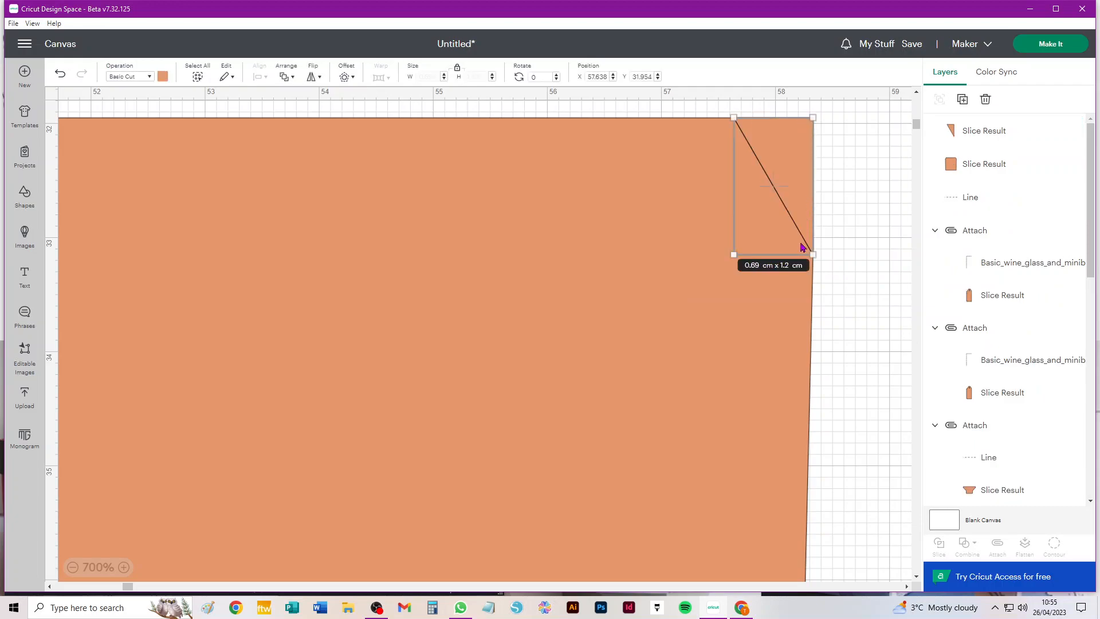
key("Delete")
- Send the flap with both corners angled behind its score line, and attach the two together
left_click(791, 344)
key("Delete")
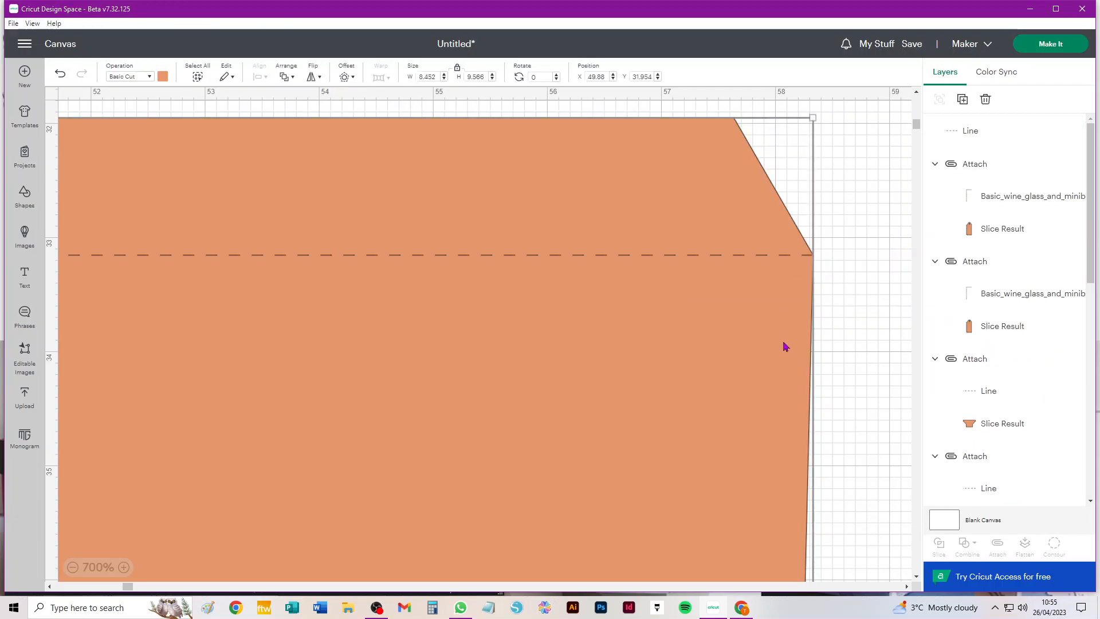
scroll(525, 352, "down", 10)
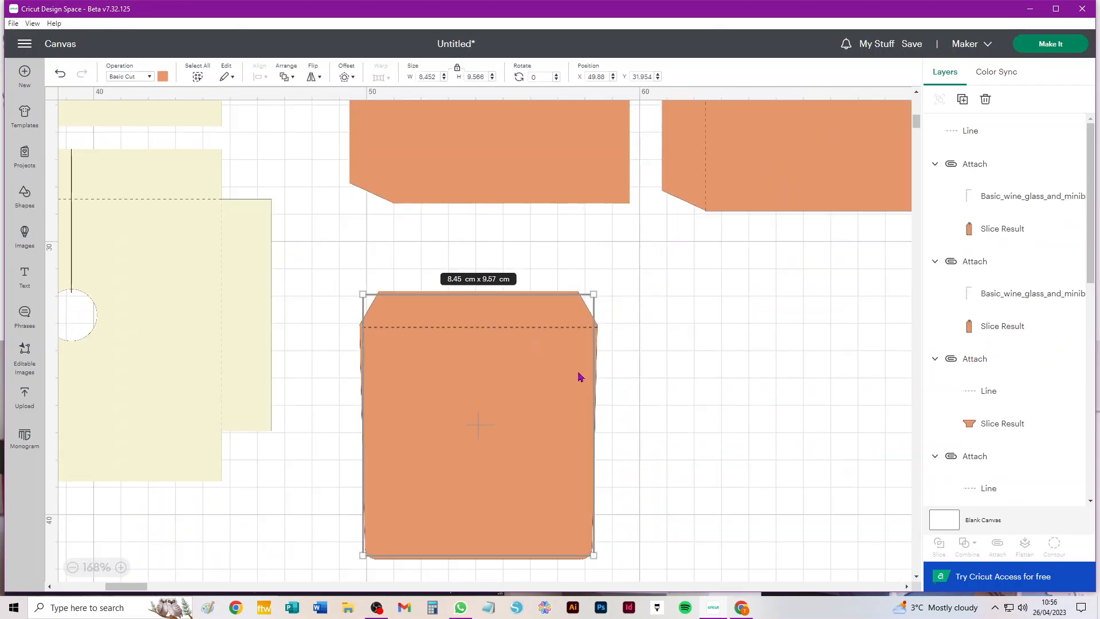
left_click_drag(658, 258, 338, 588)
left_click(998, 546)
- Move the attached flap beneath the first side panel and place a duplicate beneath the second side panel
left_click_drag(487, 425, 516, 361)
scroll(582, 352, "down", 5)
scroll(582, 352, "down", 3)
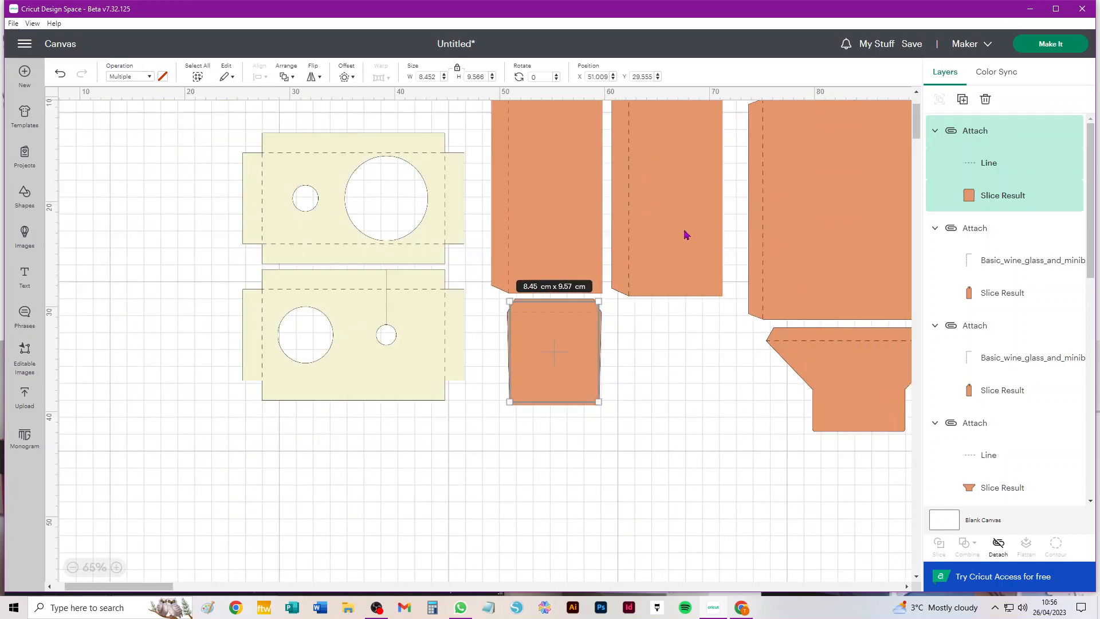
key("ctrl+c")
key("ctrl+v")
left_click_drag(135, 192, 678, 351)
scroll(661, 348, "down", 3)
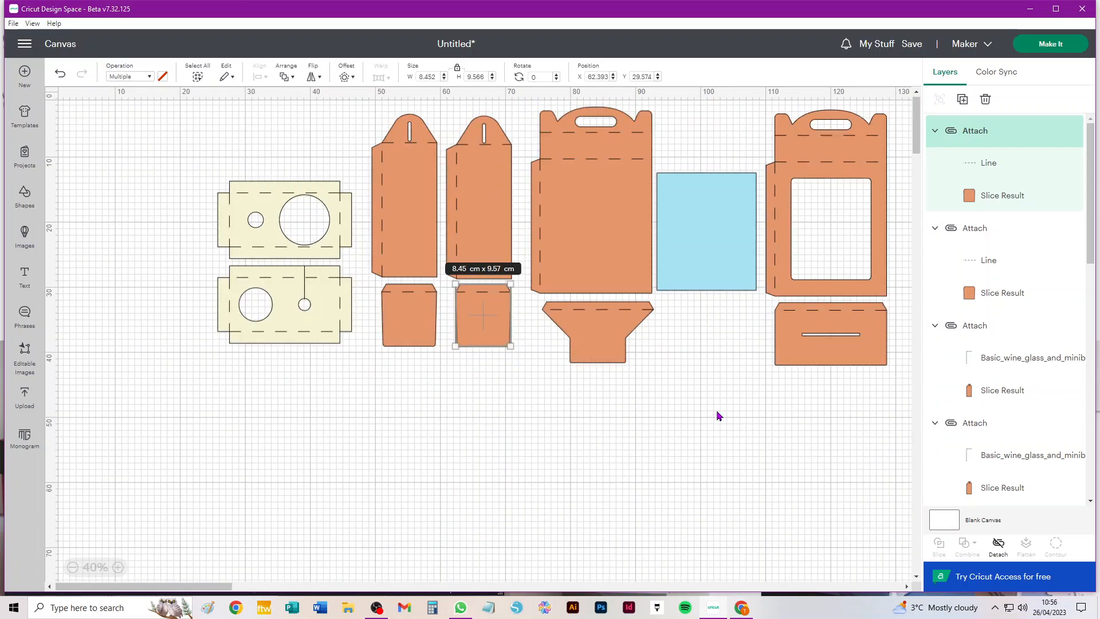
- Select the two cream insert panels individually and together to check their sizes
left_click(272, 216)
left_click_drag(181, 150, 337, 241)
left_click(356, 373)
left_click(296, 244)
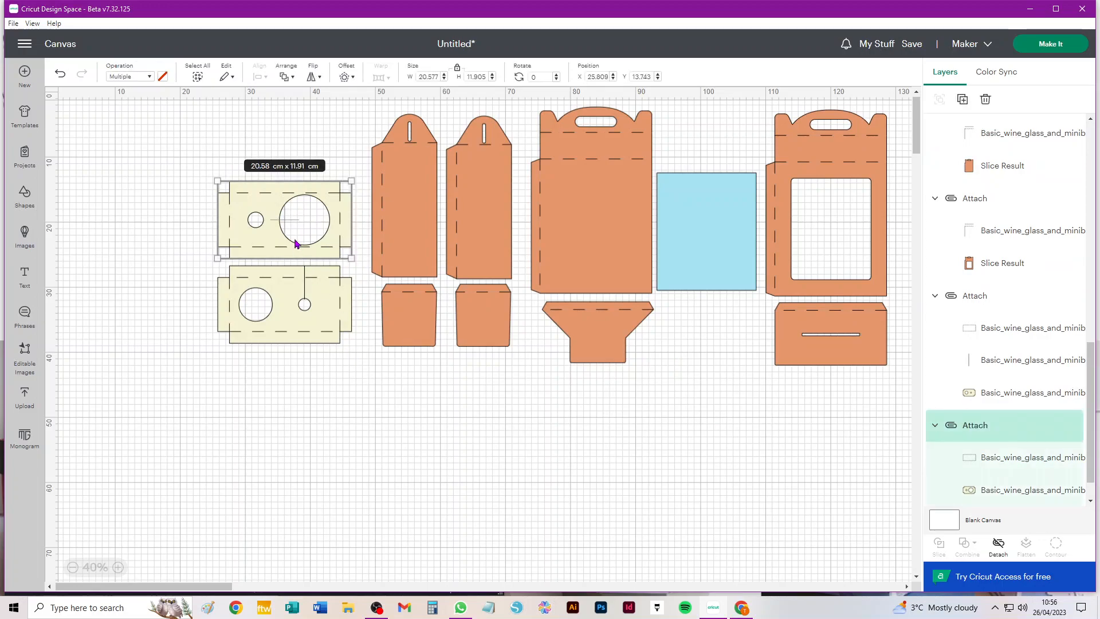
left_click(313, 310, "shift")
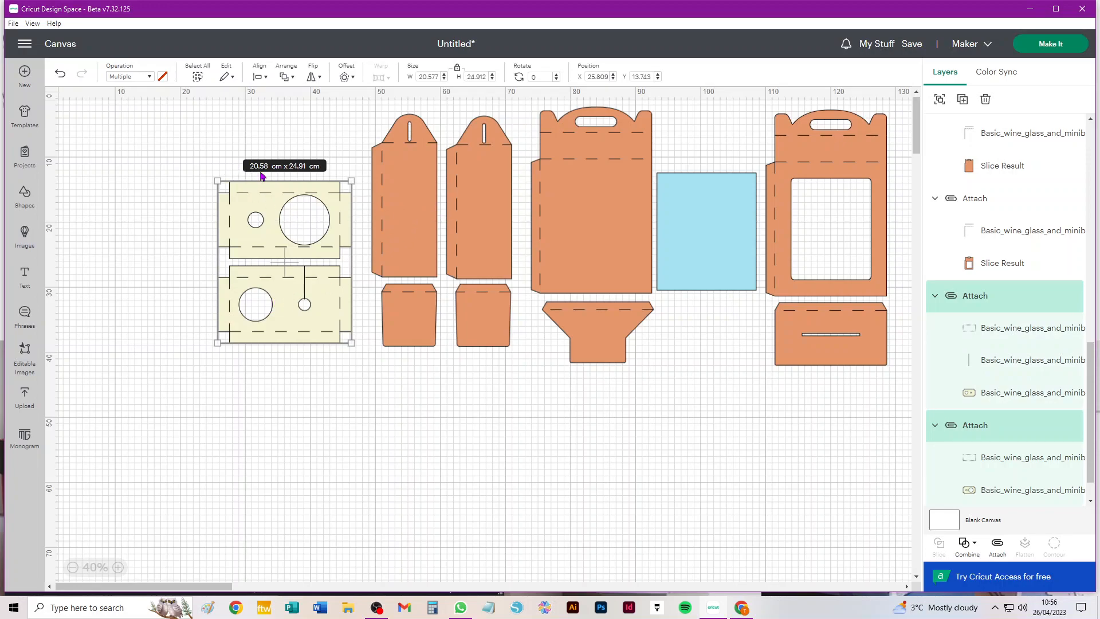
left_click(672, 461)
- Preview the cutting mats with the first material size set to 21 cm x 29.7 cm (A4), and return to the canvas
left_click(549, 250)
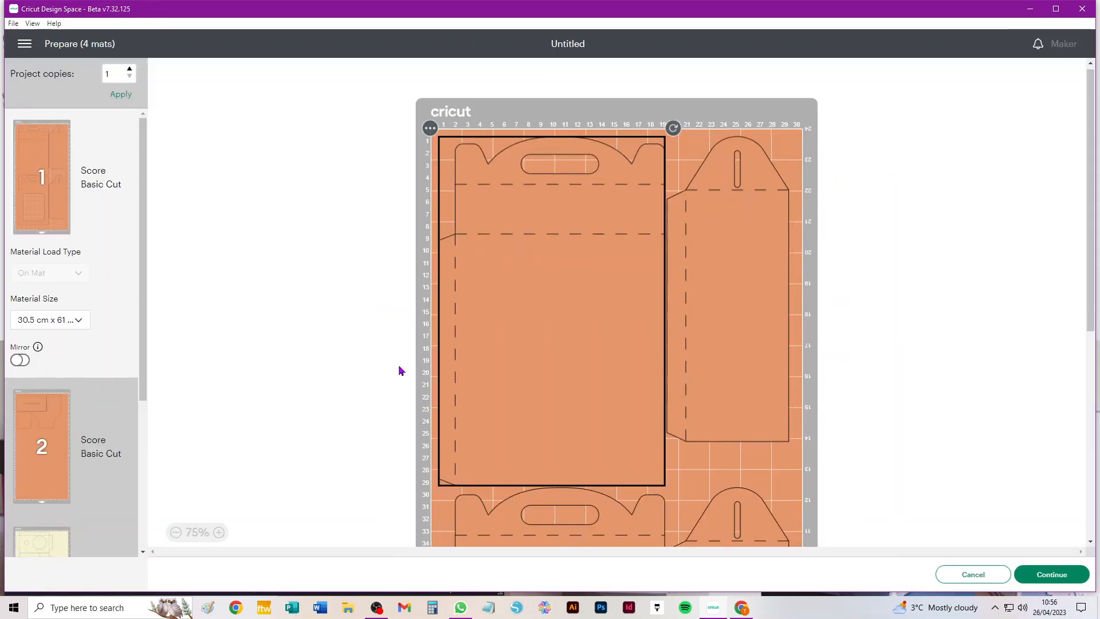
left_click(73, 323)
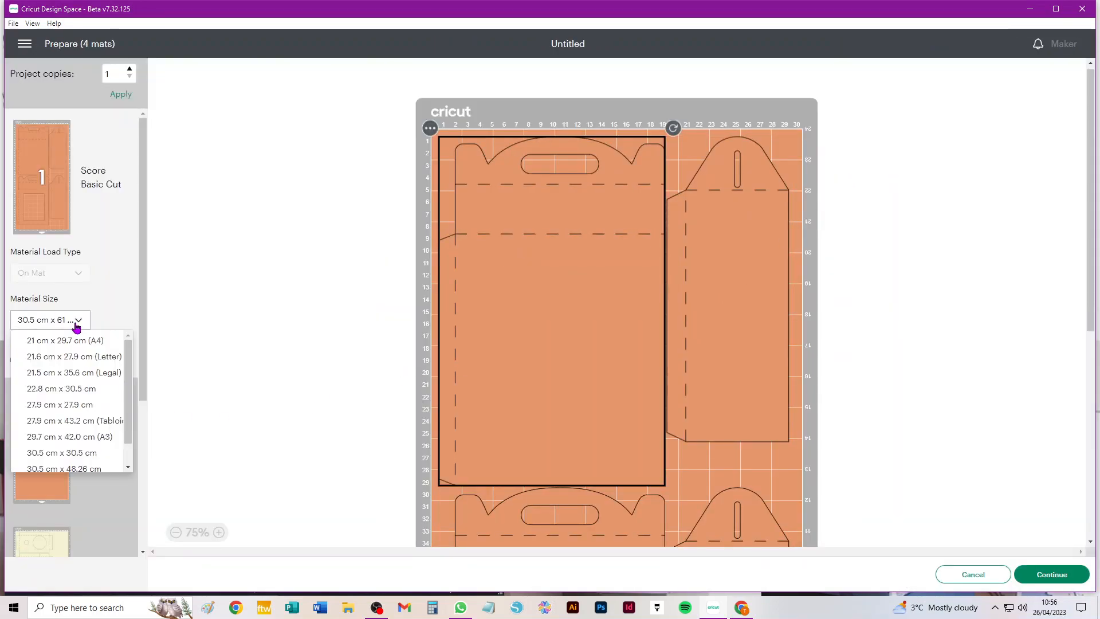
left_click(83, 340)
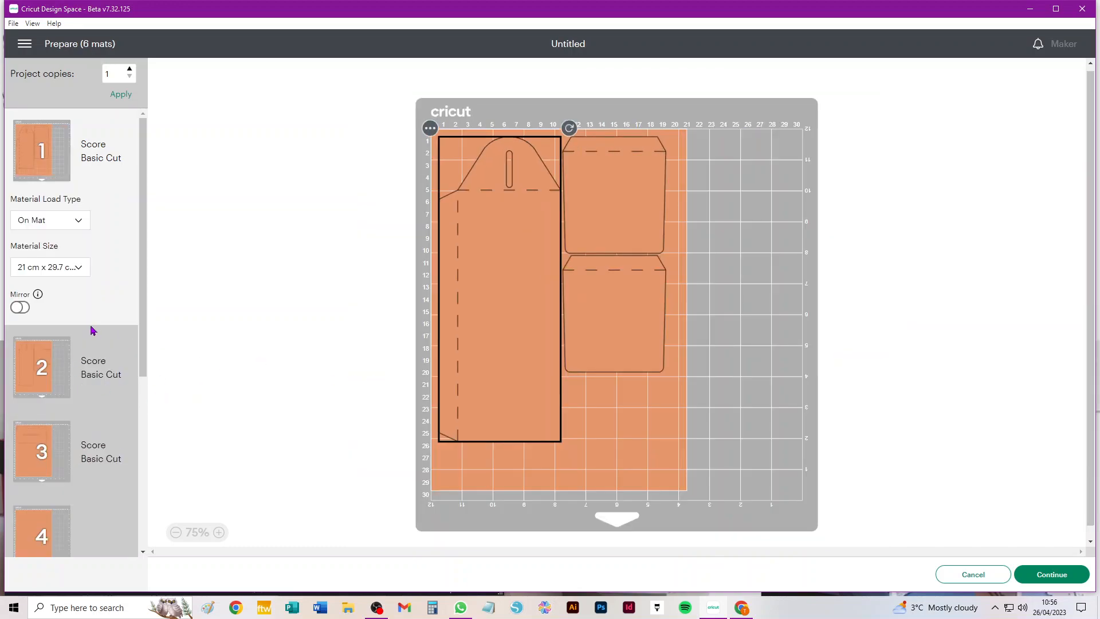
scroll(90, 328, "down", 2)
scroll(90, 325, "down", 2)
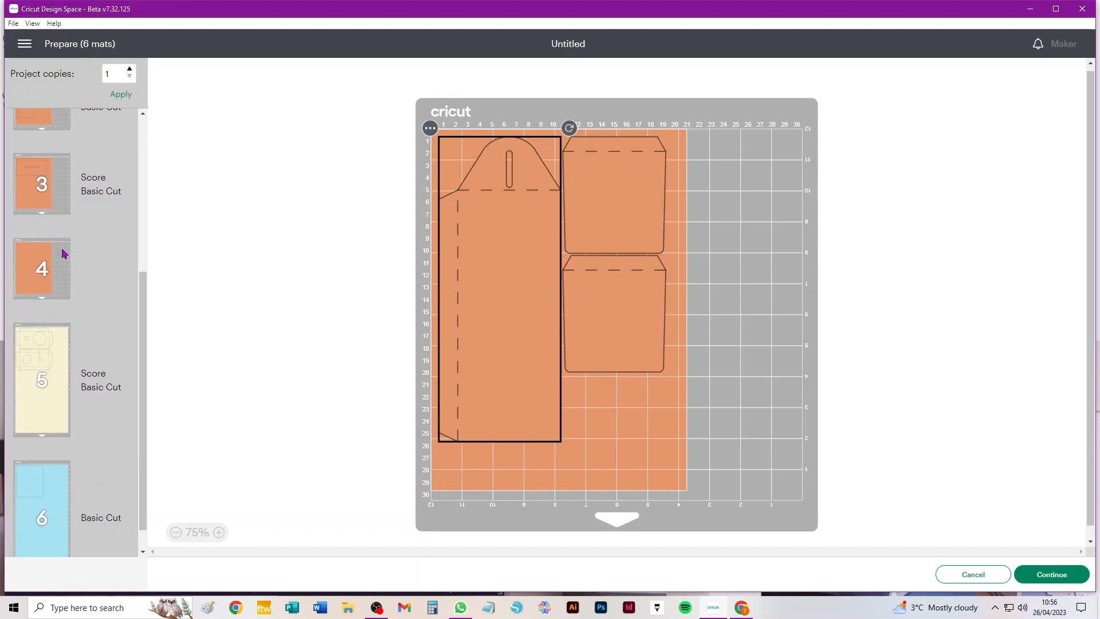
scroll(66, 255, "up", 2)
scroll(71, 257, "up", 2)
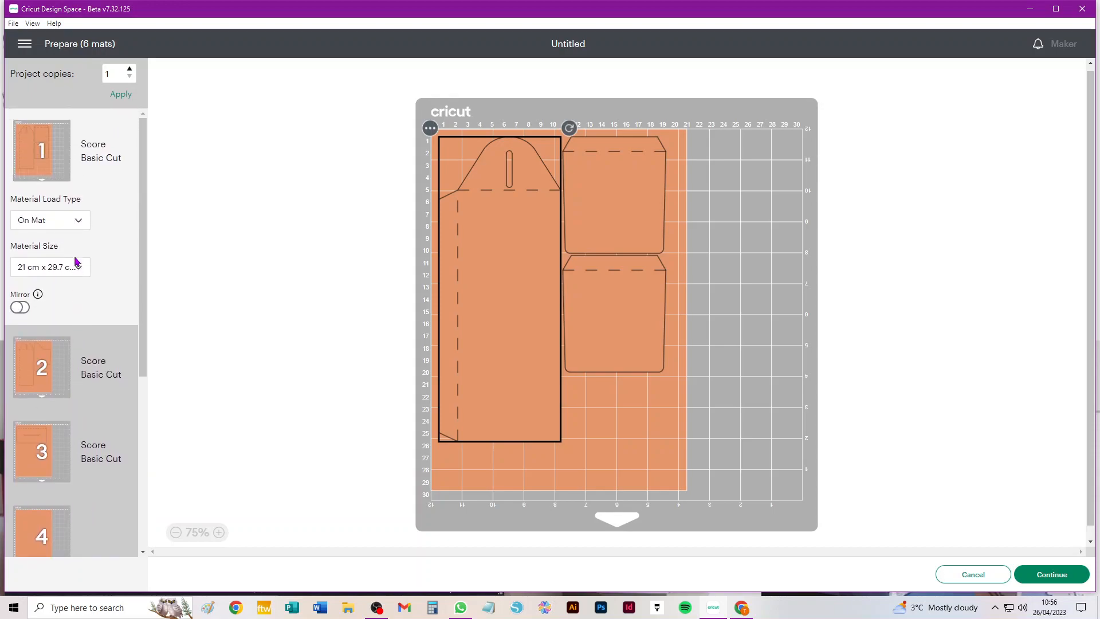
left_click(995, 578)
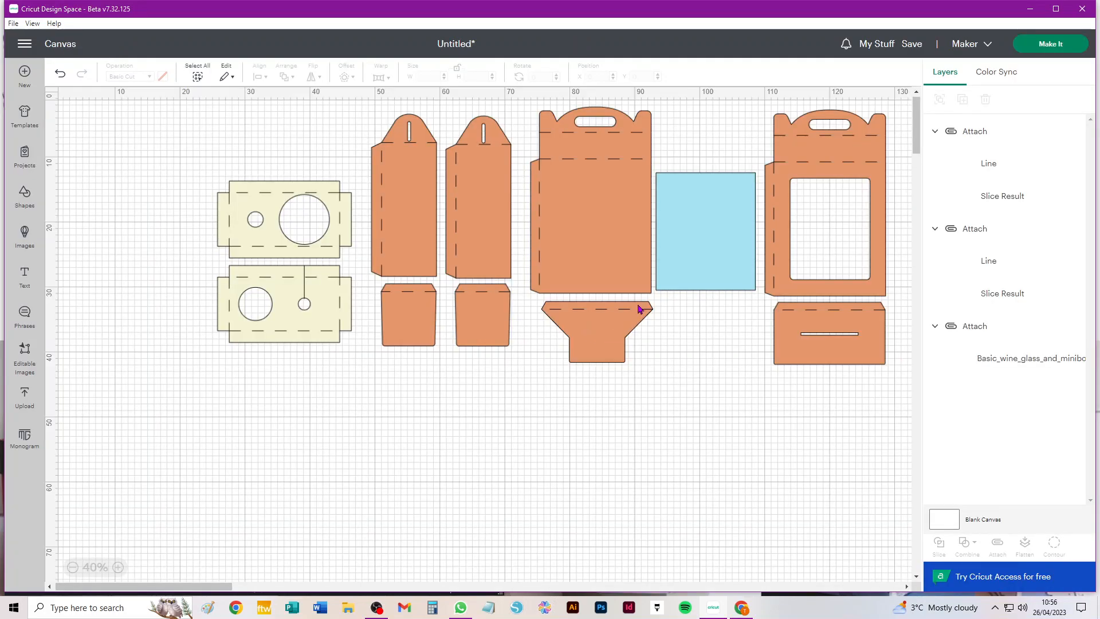
- Change the material colour of the solid handled panel's cut layer from the orange set to light purple
left_click(596, 254)
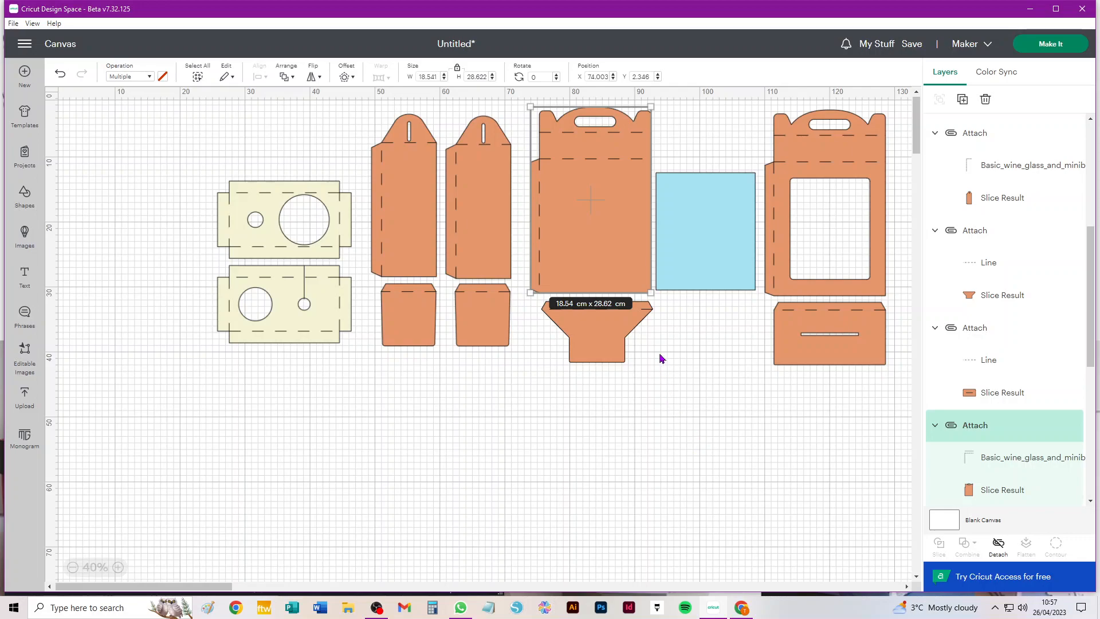
left_click(1010, 488)
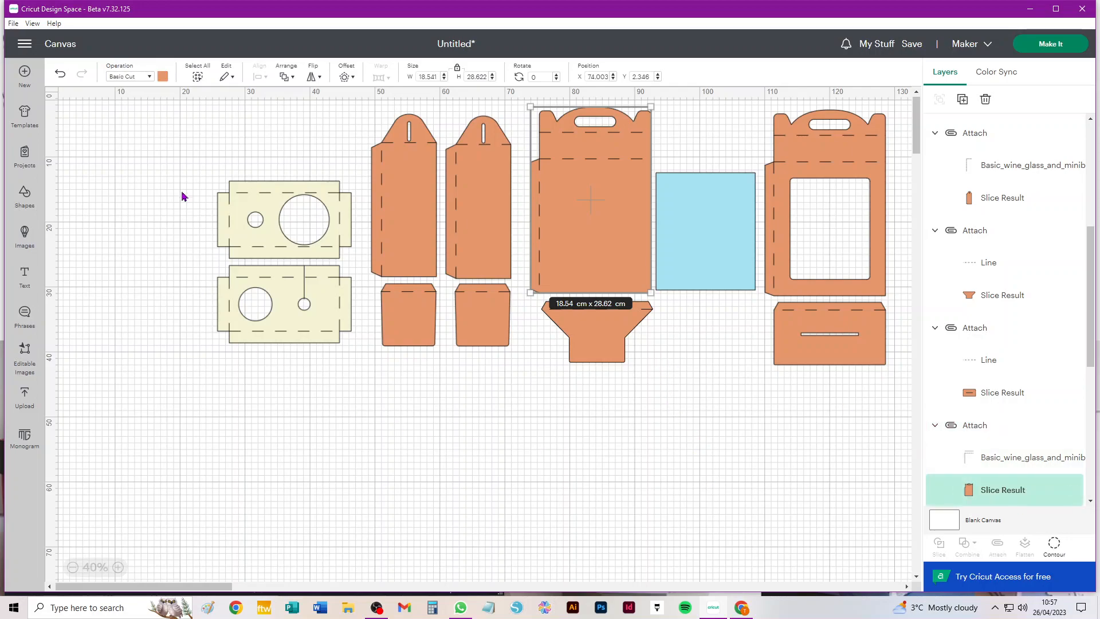
left_click(163, 77)
left_click(190, 145)
left_click(146, 232)
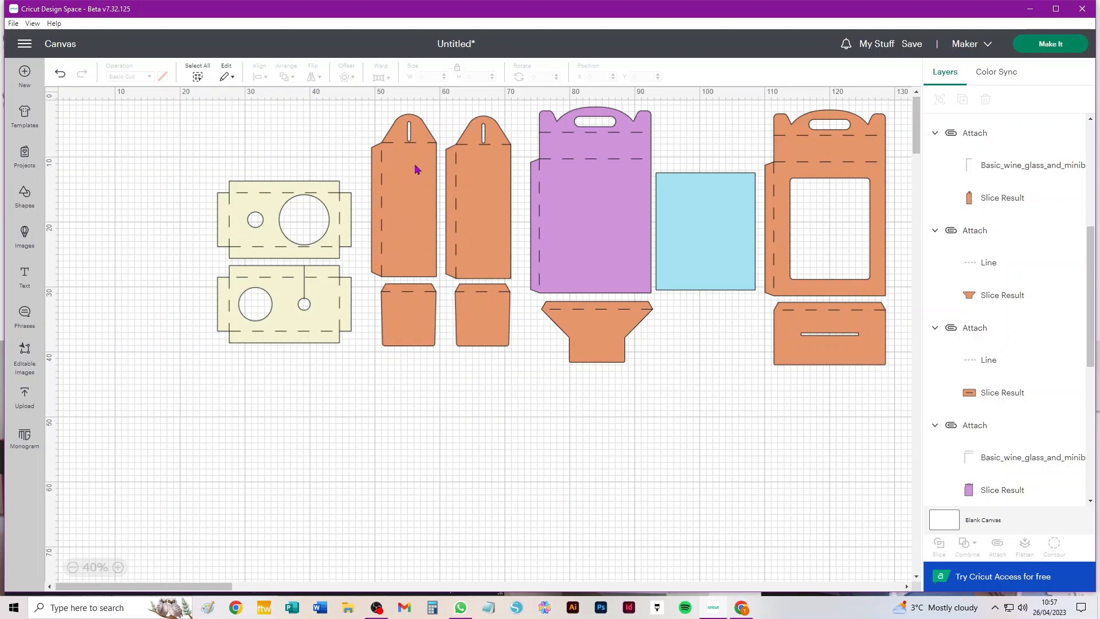
- Change the cut layer of the handled panel with the window cutout to green
left_click(840, 153)
left_click(986, 496)
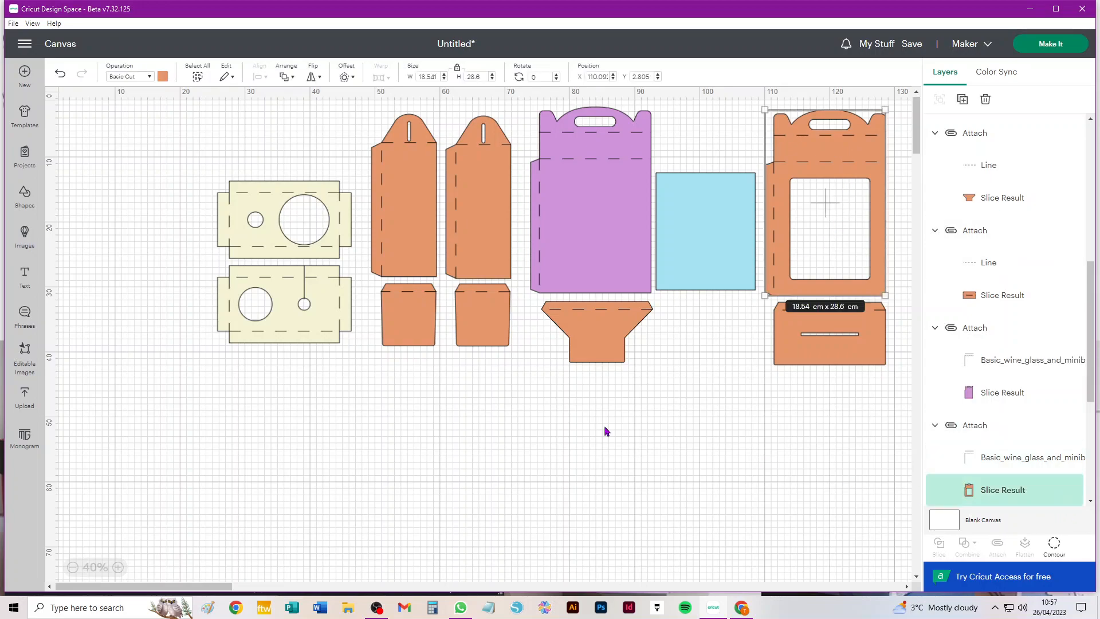
left_click(163, 76)
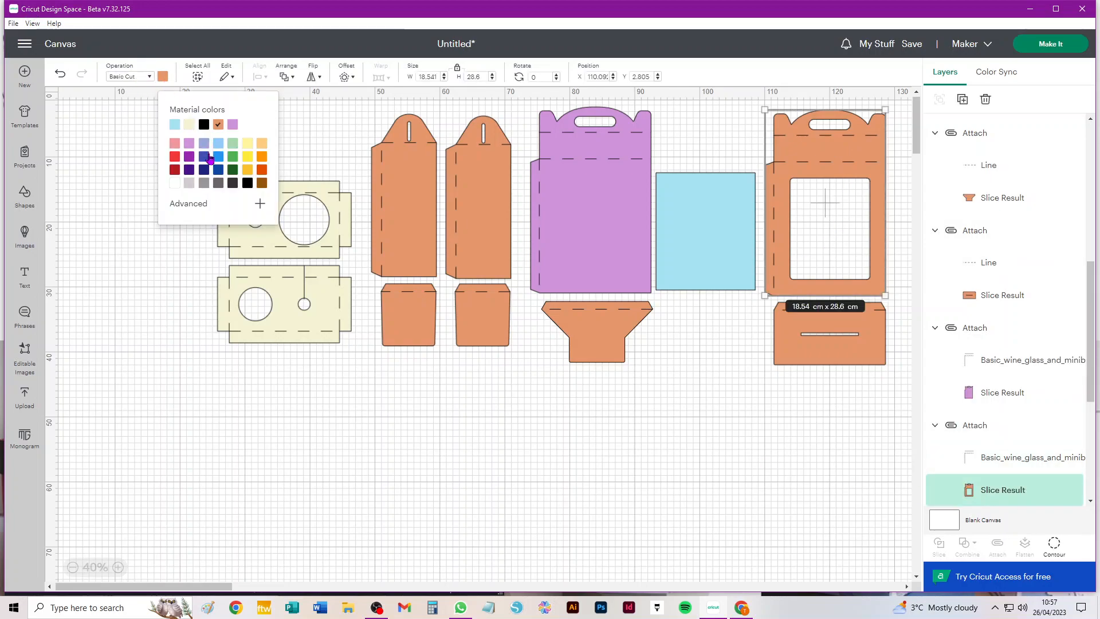
left_click(233, 156)
left_click(200, 389)
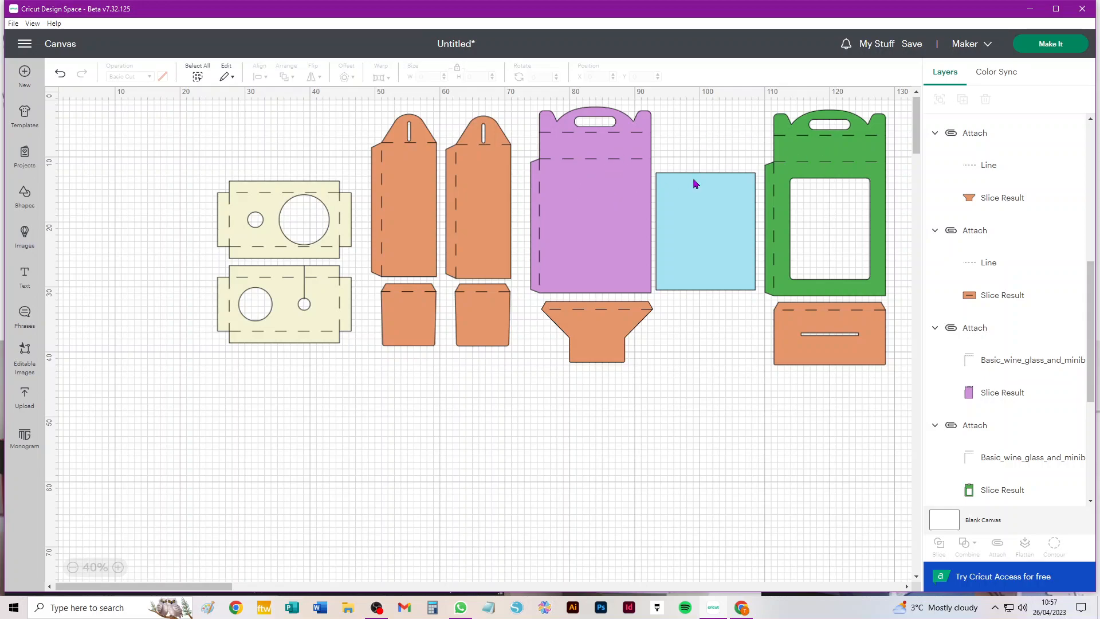
- Preview the cutting mats, set the orange material size to 21 cm x 29.7 cm (A4), and display the second mat
left_click(632, 191)
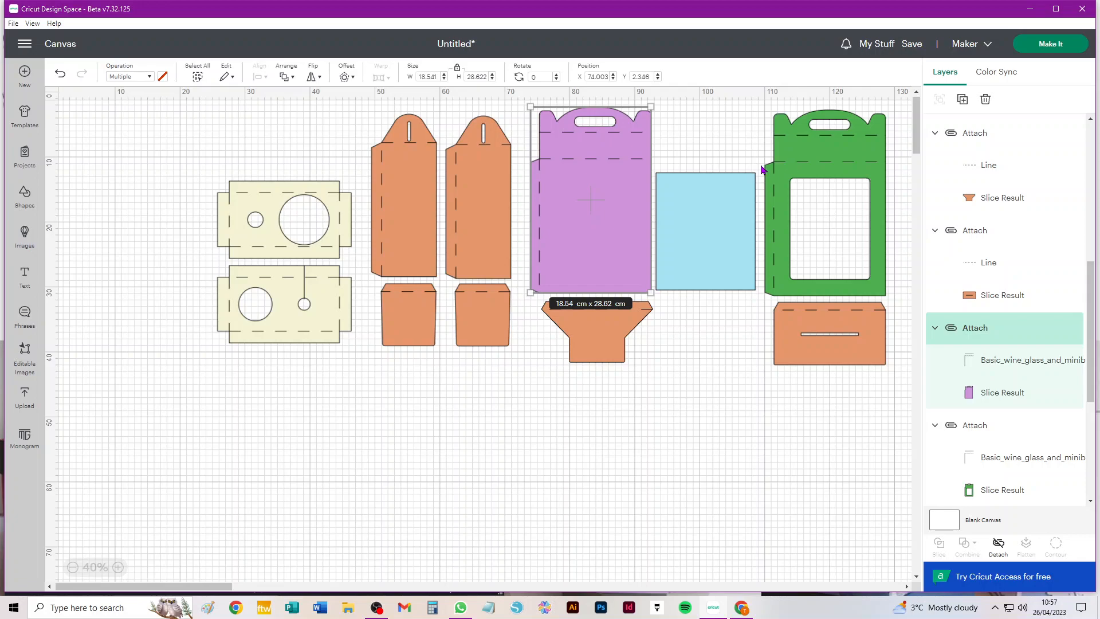
left_click(1059, 45)
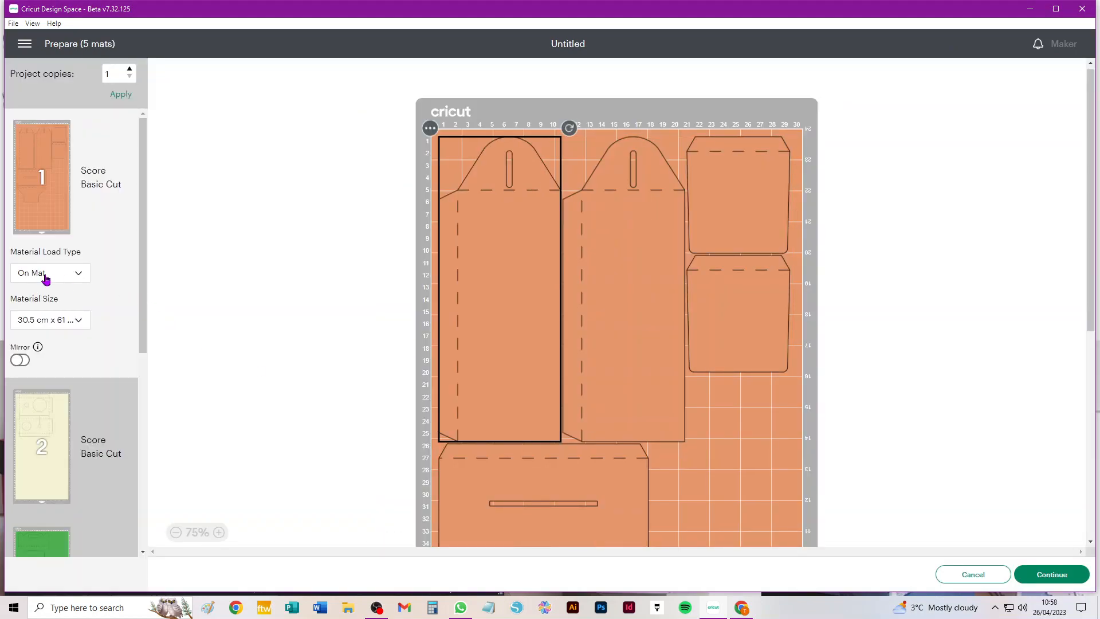
left_click(65, 326)
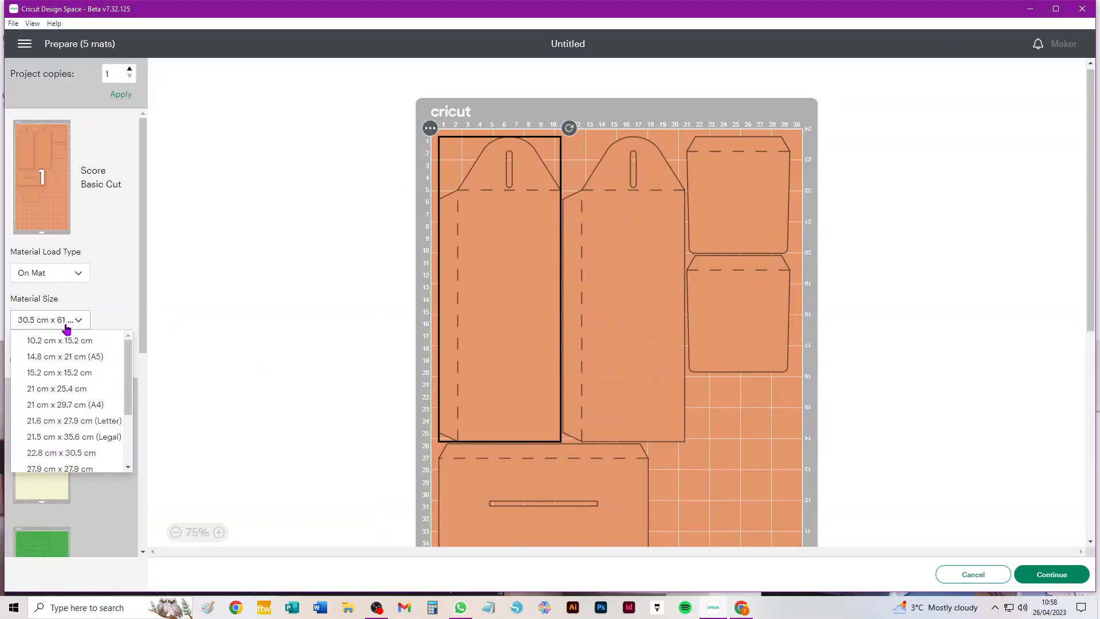
left_click(77, 405)
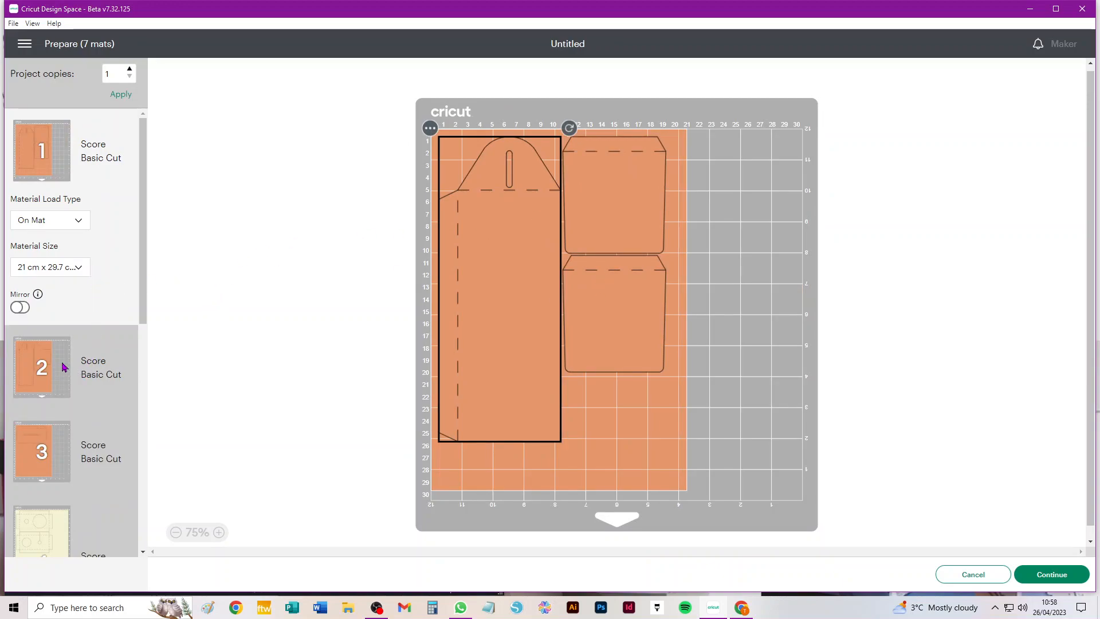
left_click(42, 347)
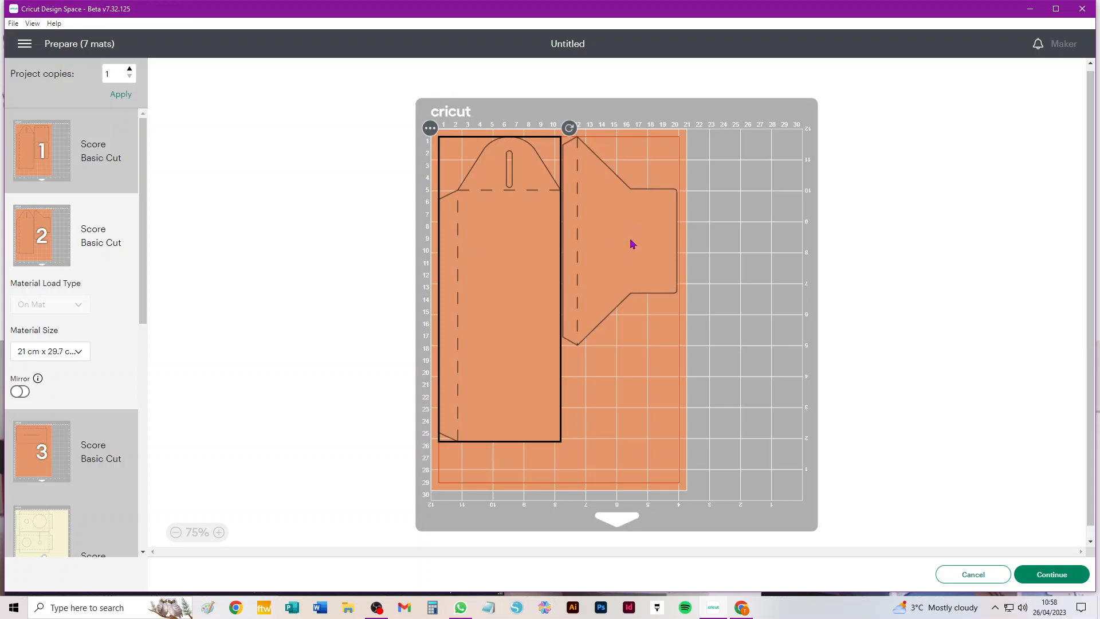
- Look through the mats and set the green window panel's material size to 30.5 cm x 30.5 cm
scroll(45, 387, "down", 2)
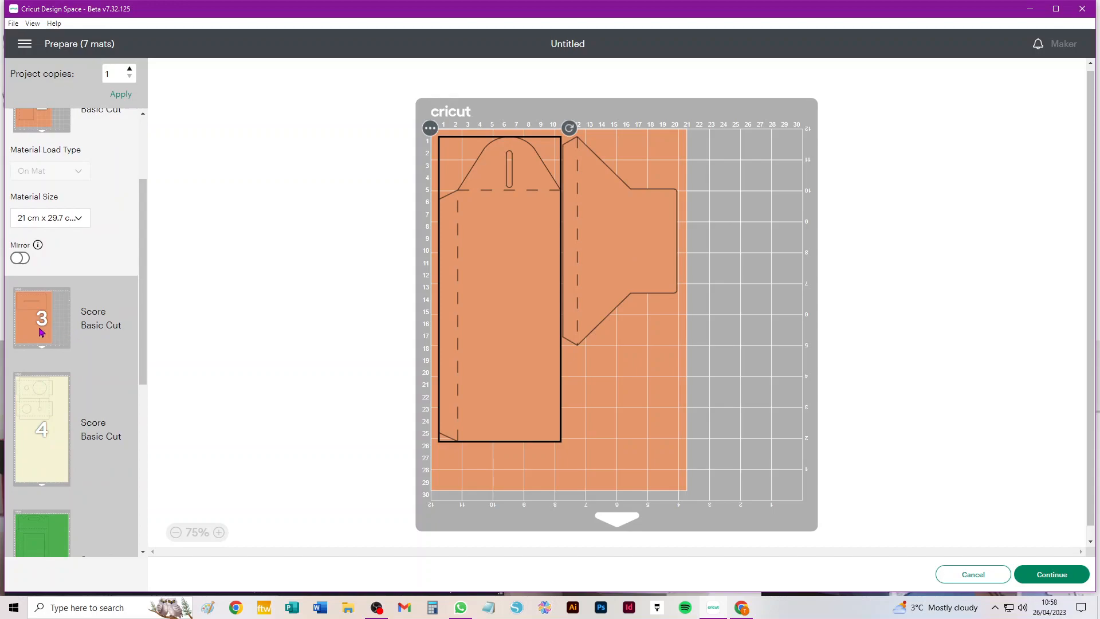
scroll(41, 328, "down", 2)
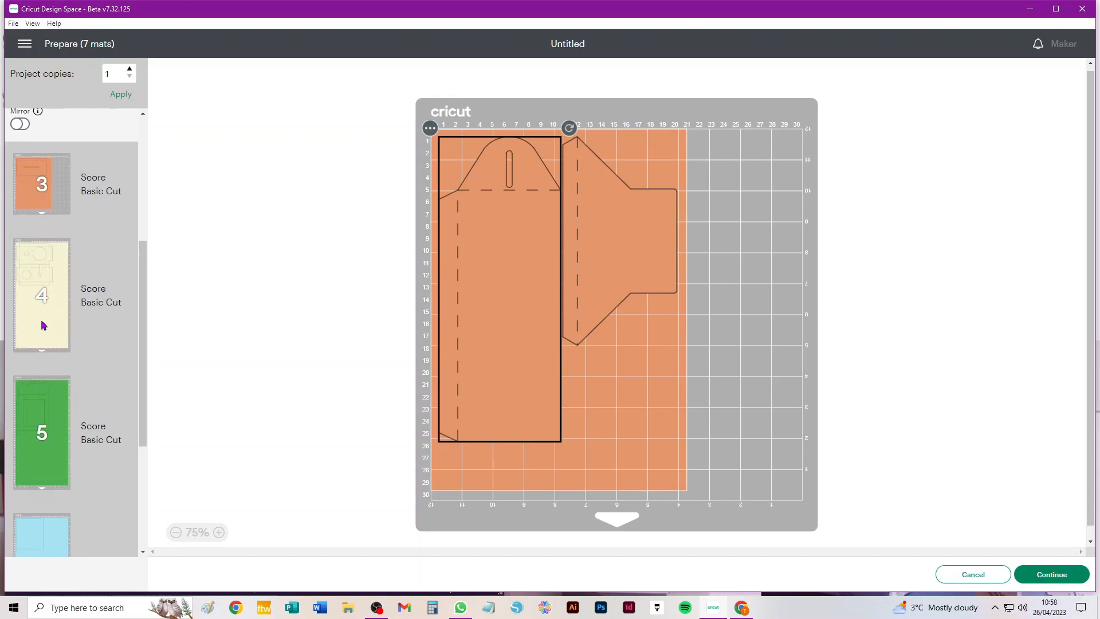
scroll(43, 325, "up", 2)
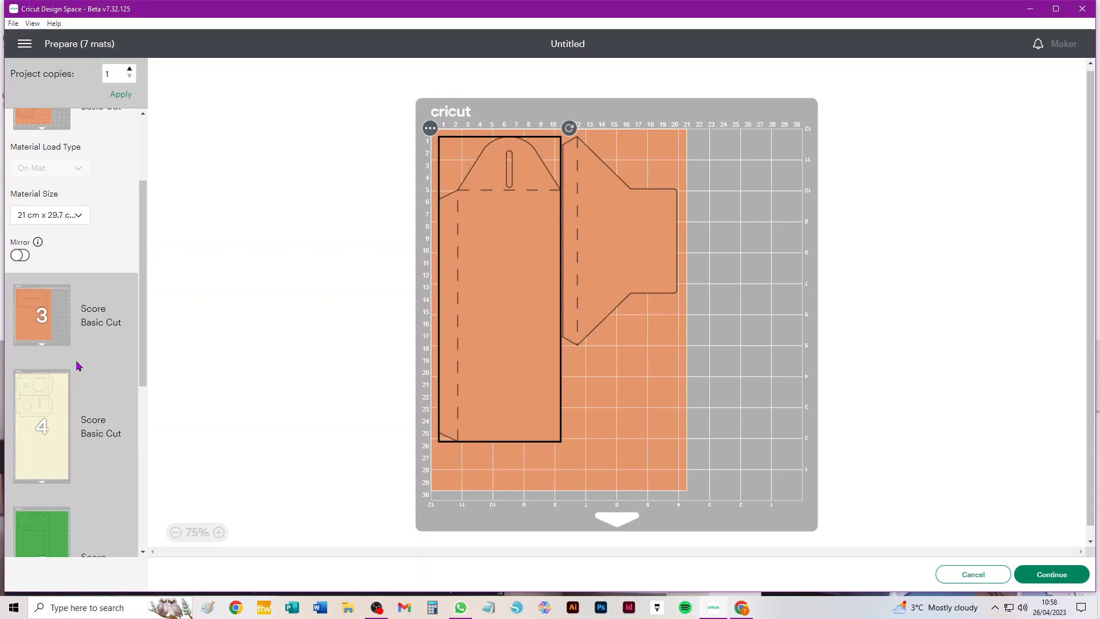
scroll(78, 366, "down", 5)
left_click(49, 284)
left_click_drag(81, 458, 77, 447)
scroll(77, 442, "down", 4)
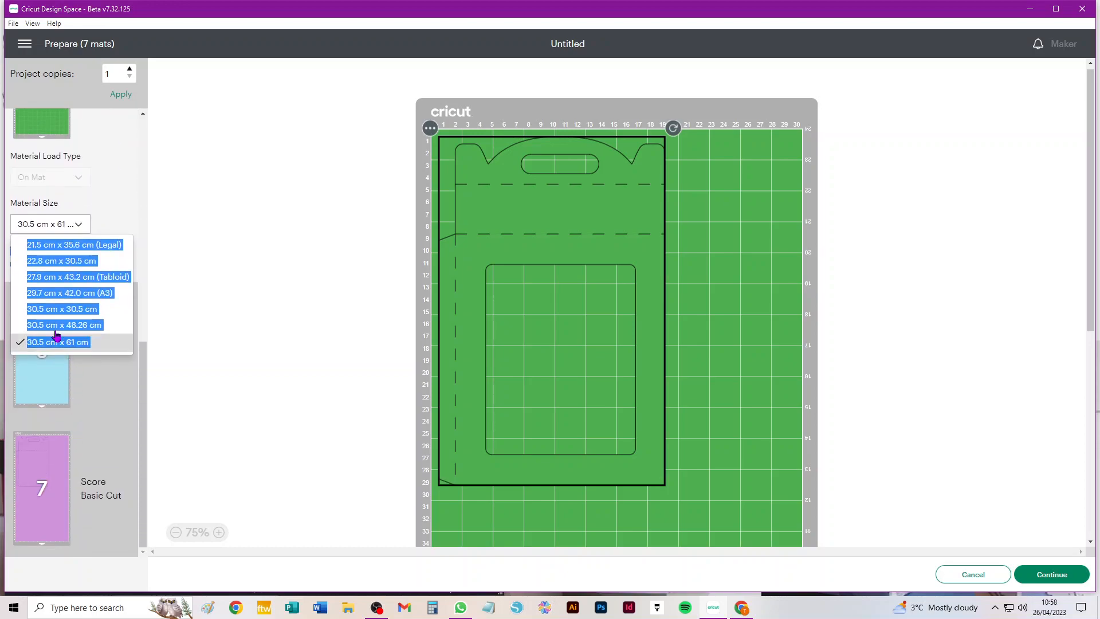
left_click(55, 310)
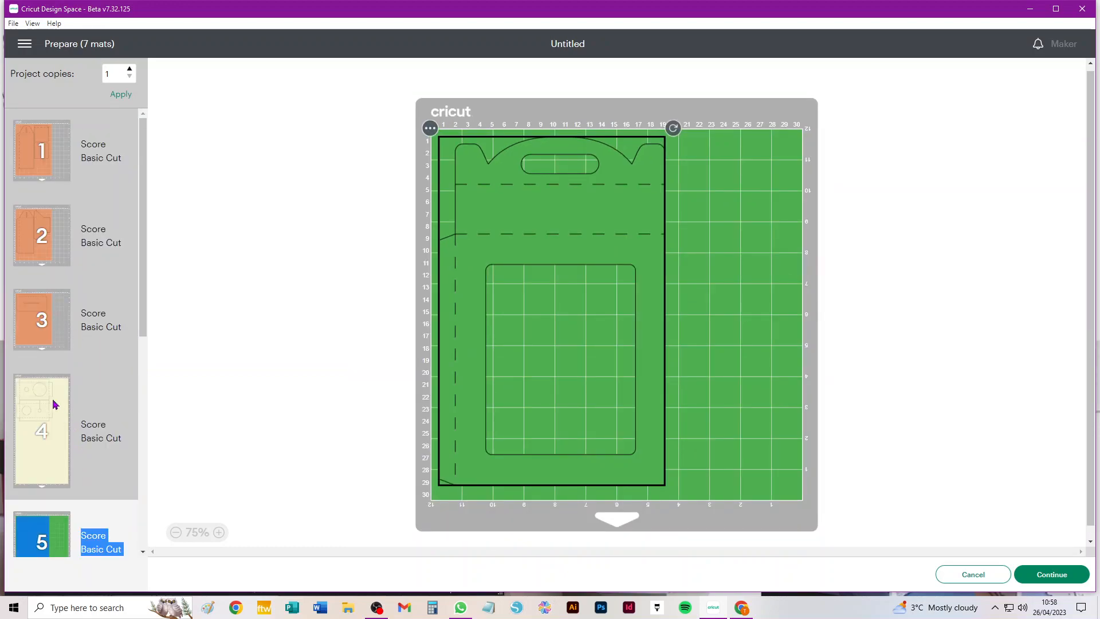
- Set the purple panel mat's material size to 30.5 cm x 30.5 cm
scroll(57, 409, "down", 5)
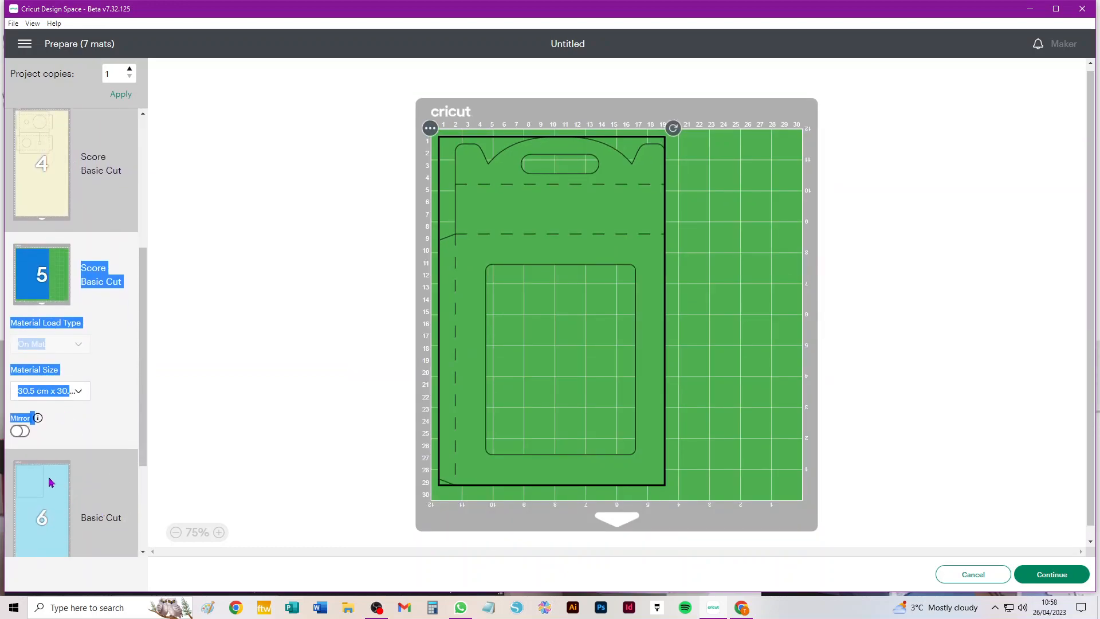
left_click(92, 445)
scroll(92, 445, "down", 3)
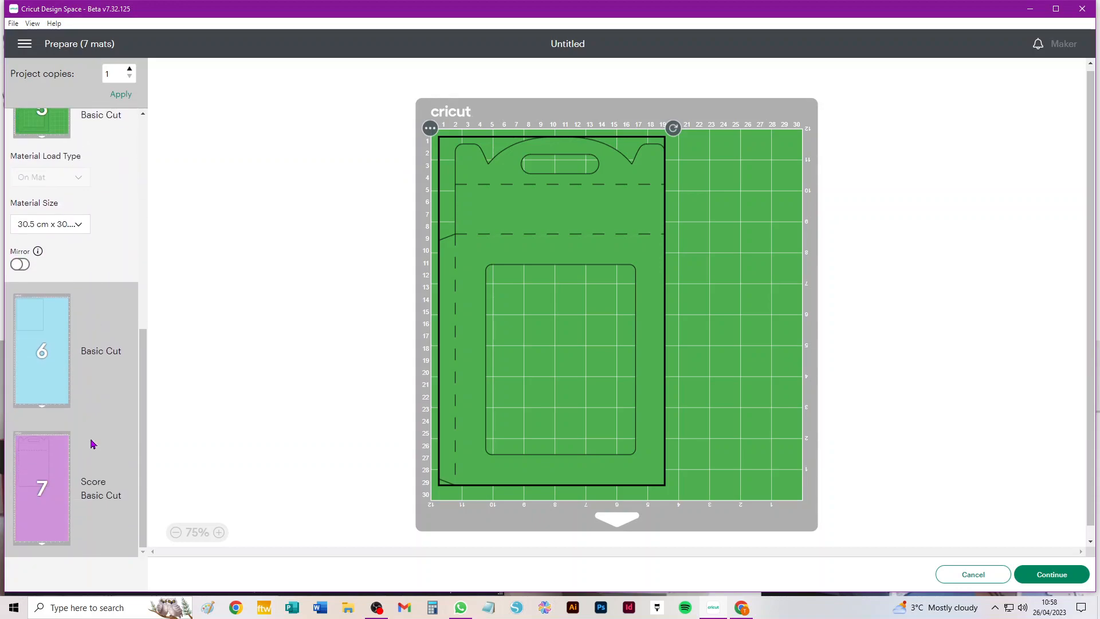
left_click(58, 480)
left_click(73, 499)
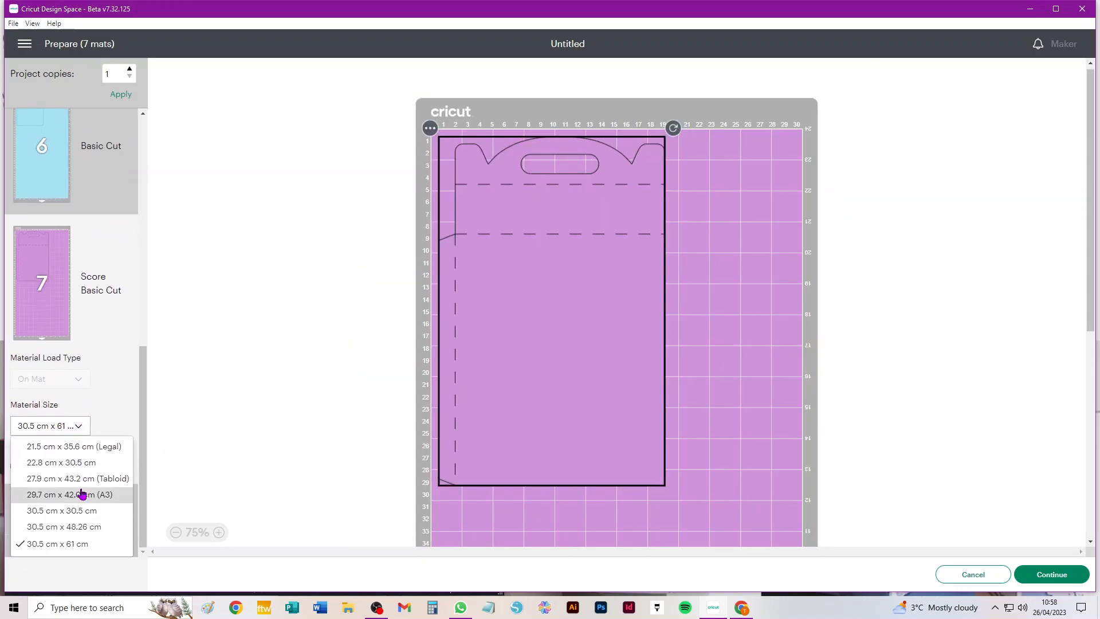
left_click(67, 515)
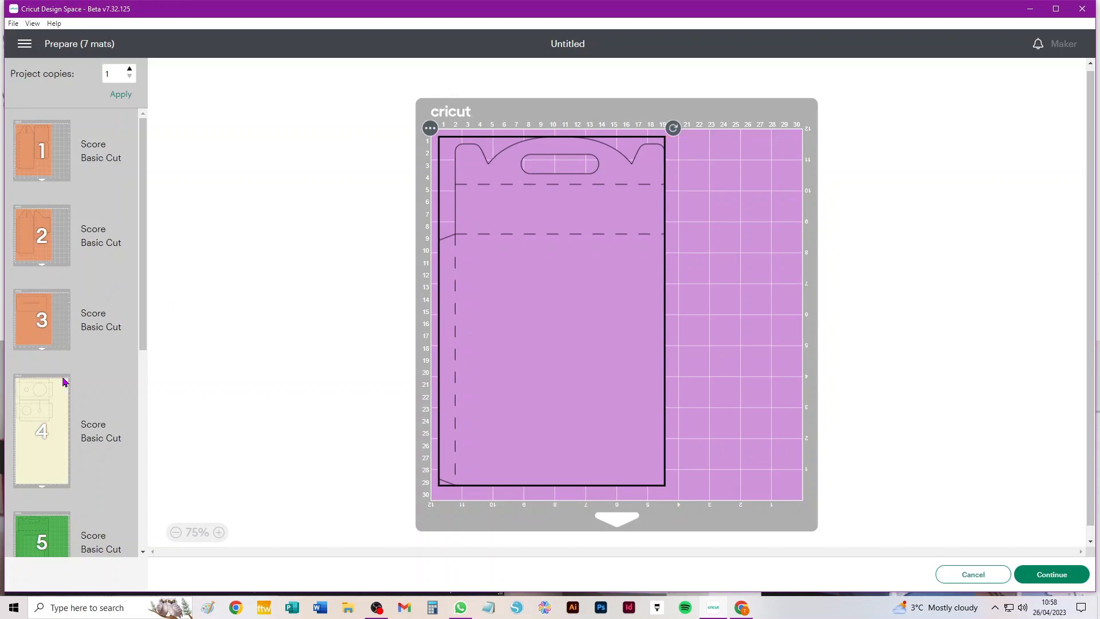
- Set the cream insert mat's material size to 21 cm x 29.7 cm (A4), and return to the canvas
left_click(29, 411)
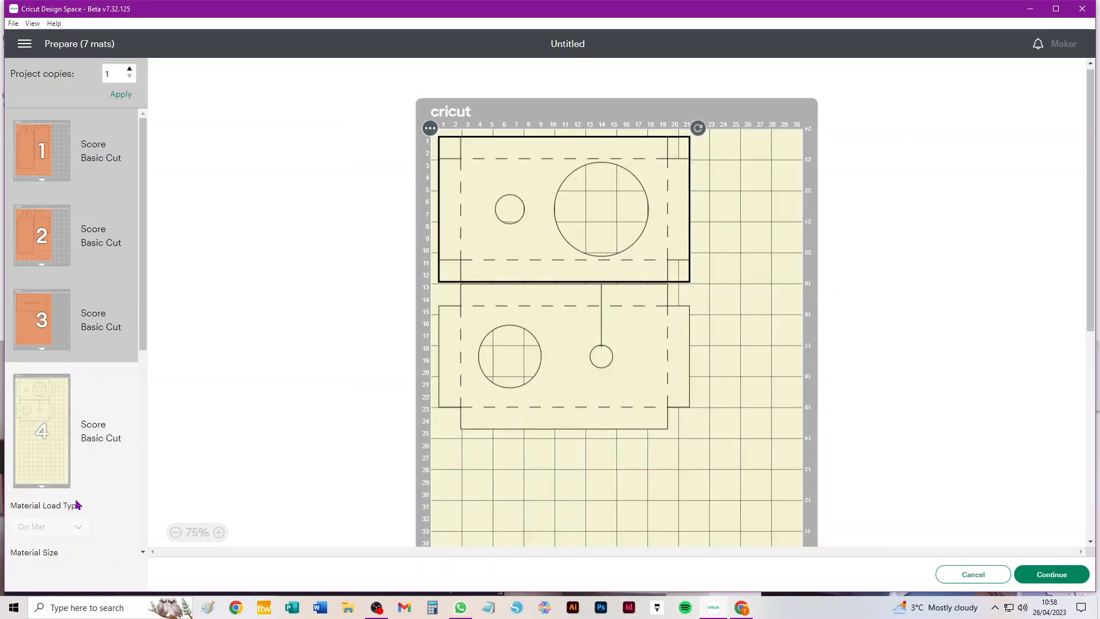
scroll(77, 505, "down", 3)
left_click(74, 442)
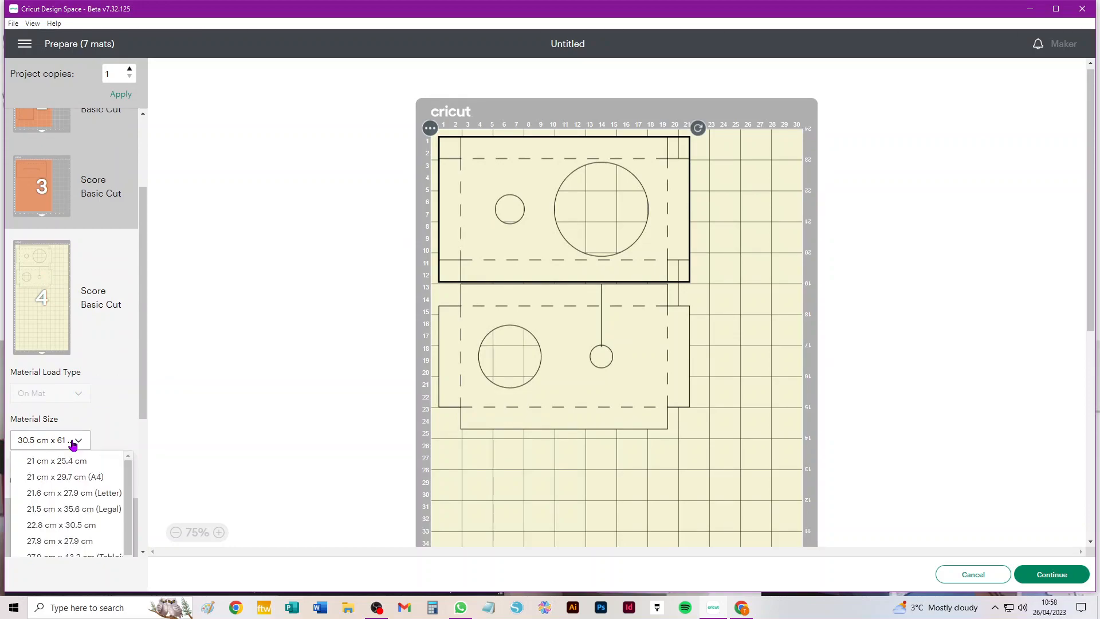
left_click(79, 491)
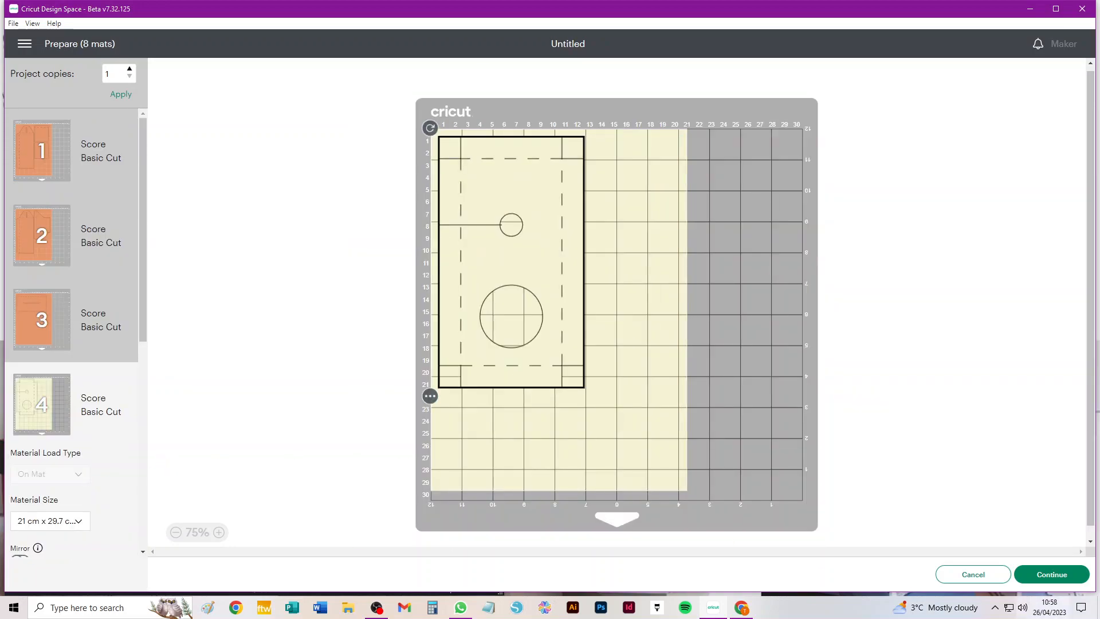
left_click(974, 574)
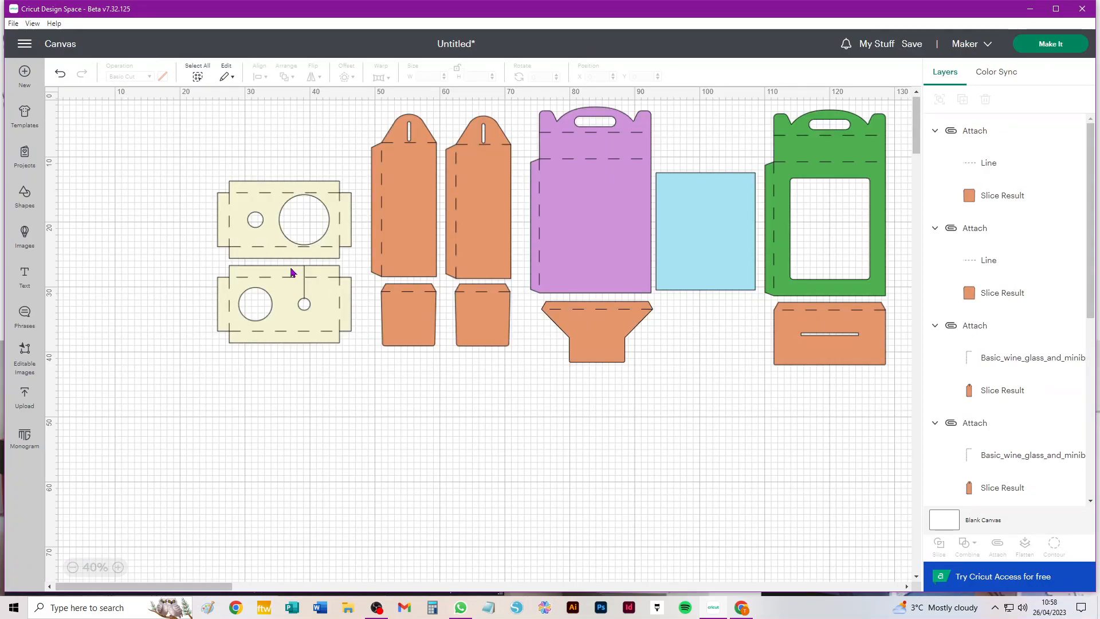
- Nudge the upper cream insert panel down until only a narrow gap separates it from the lower one
left_click(258, 222)
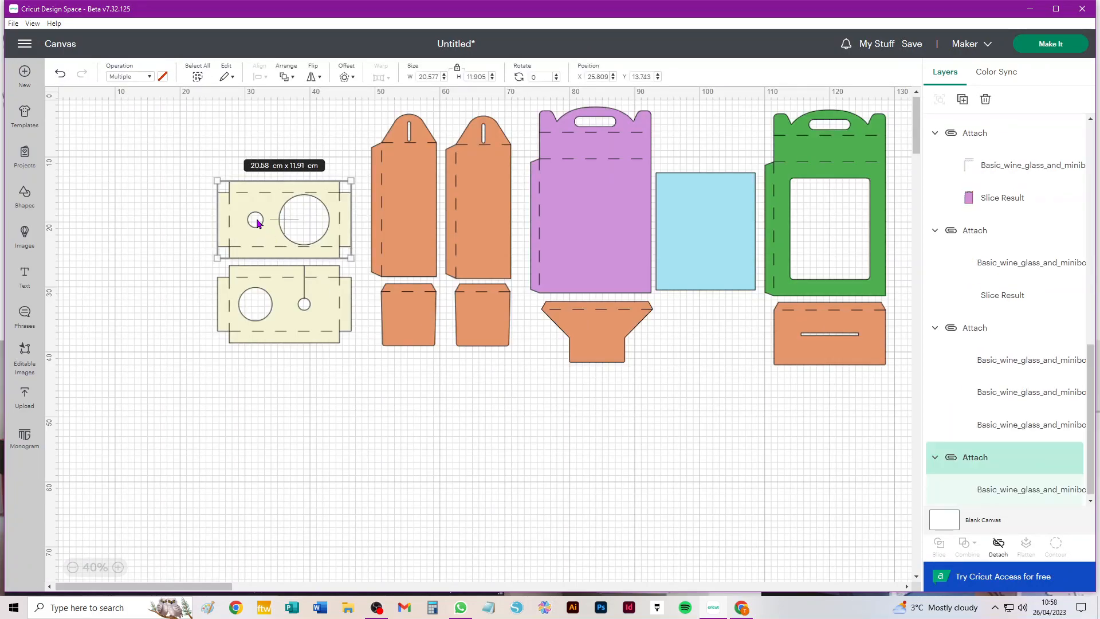
left_click_drag(276, 242, 276, 242)
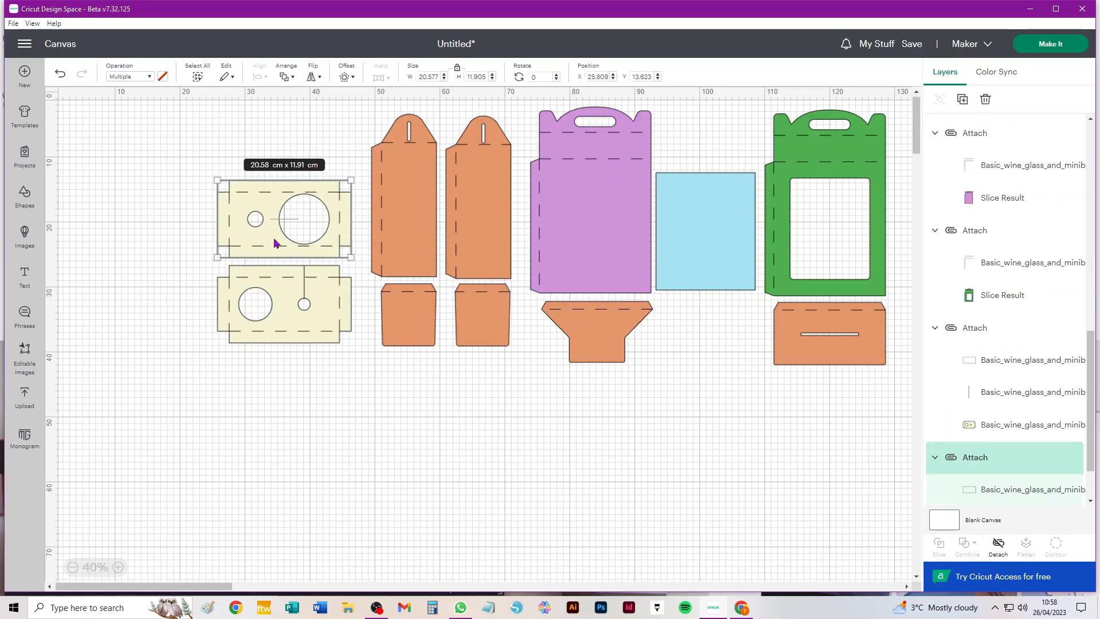
key("Down")
key("Down")
key("Down")
key("Down")
key("Down")
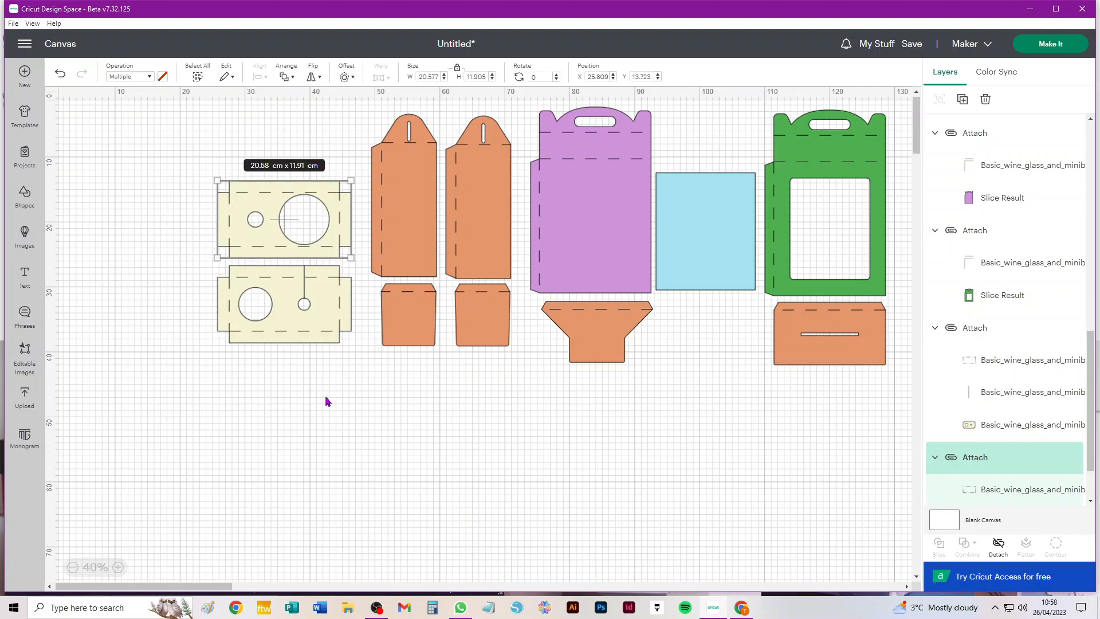
key("Down")
key("Down")
key("Down")
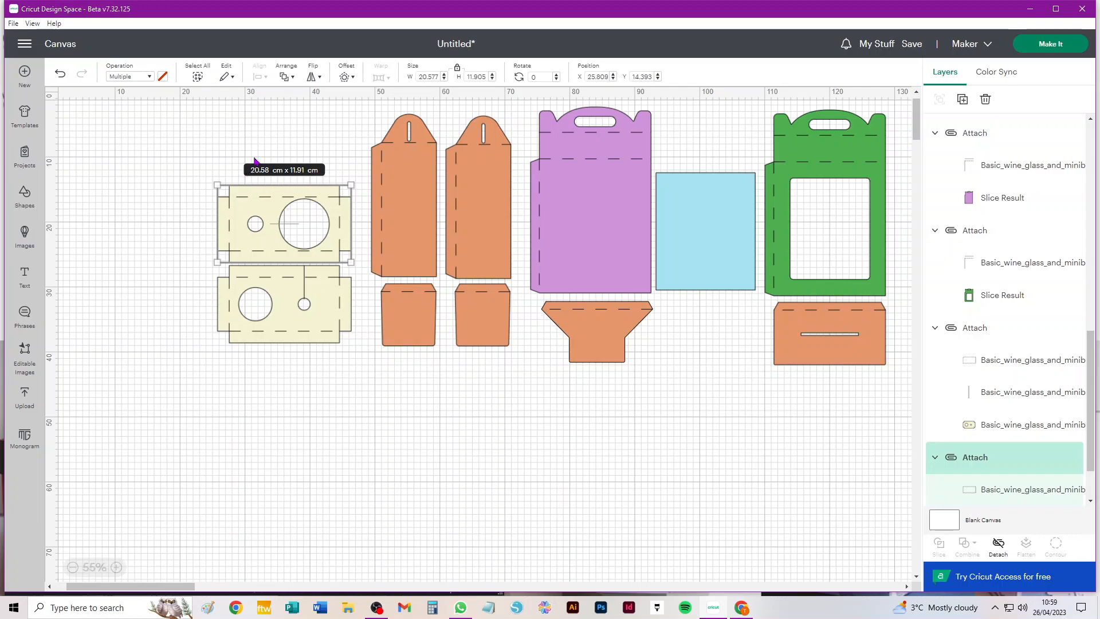
- Select both cream insert panels and attach them together
scroll(257, 177, "up", 5)
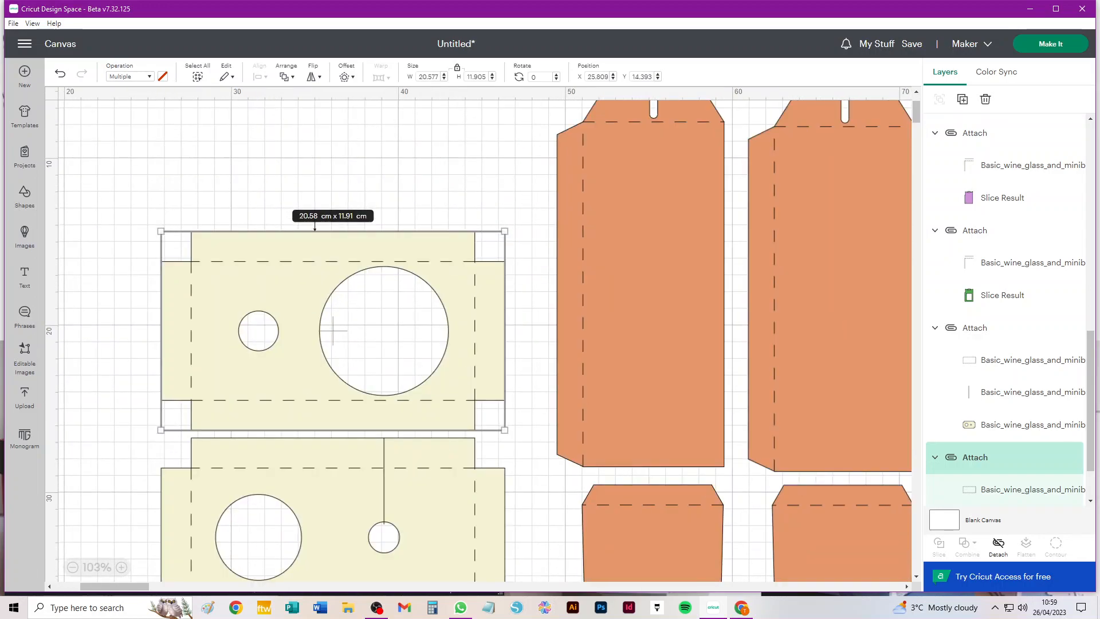
left_click(124, 182)
left_click_drag(129, 158, 468, 541)
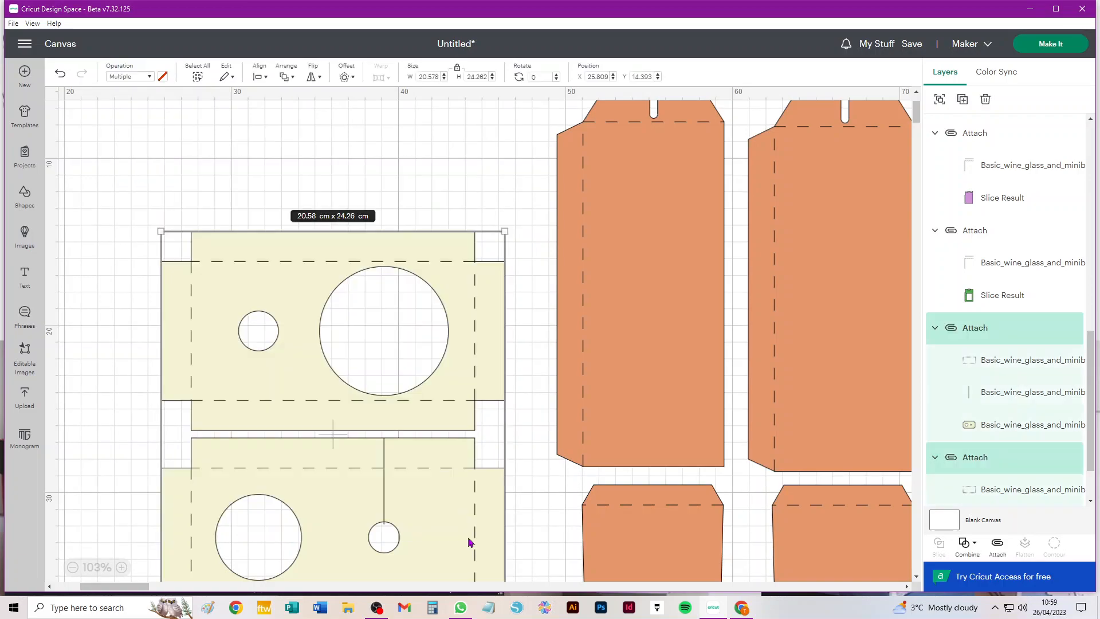
left_click(997, 544)
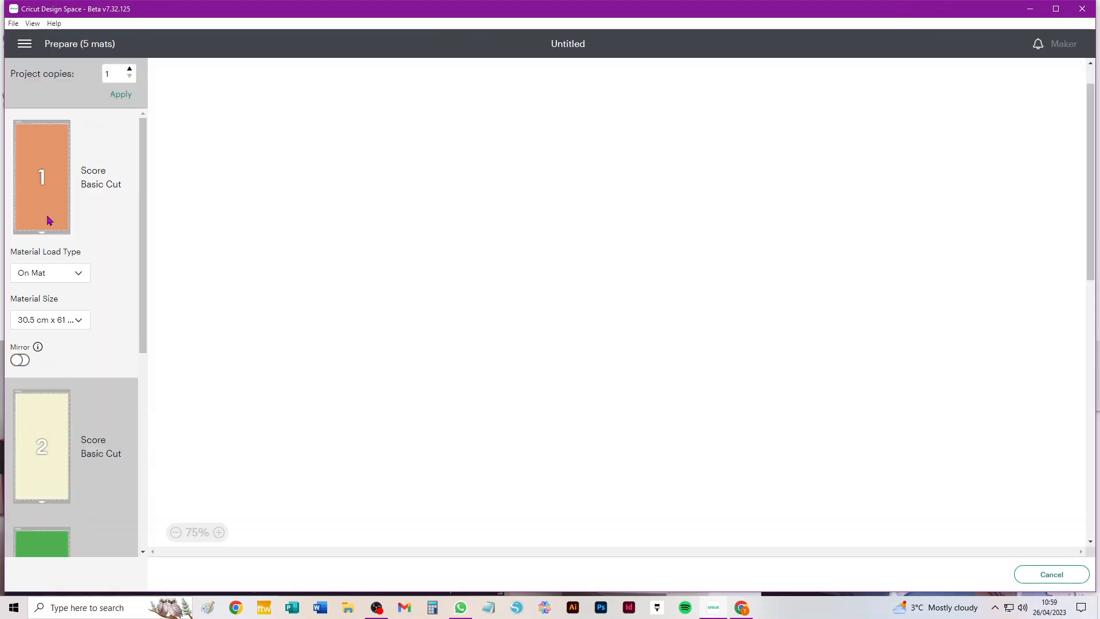
- In the mat preview, set the orange material size to 21 cm x 29.7 cm (A4) and display the second orange mat
left_click(62, 320)
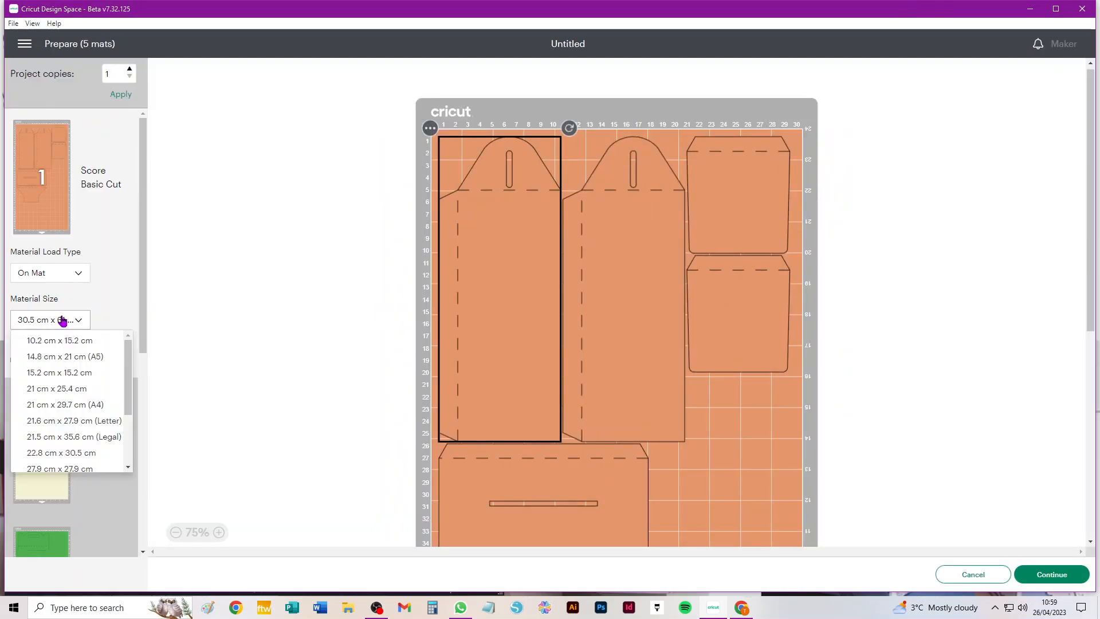
left_click(79, 407)
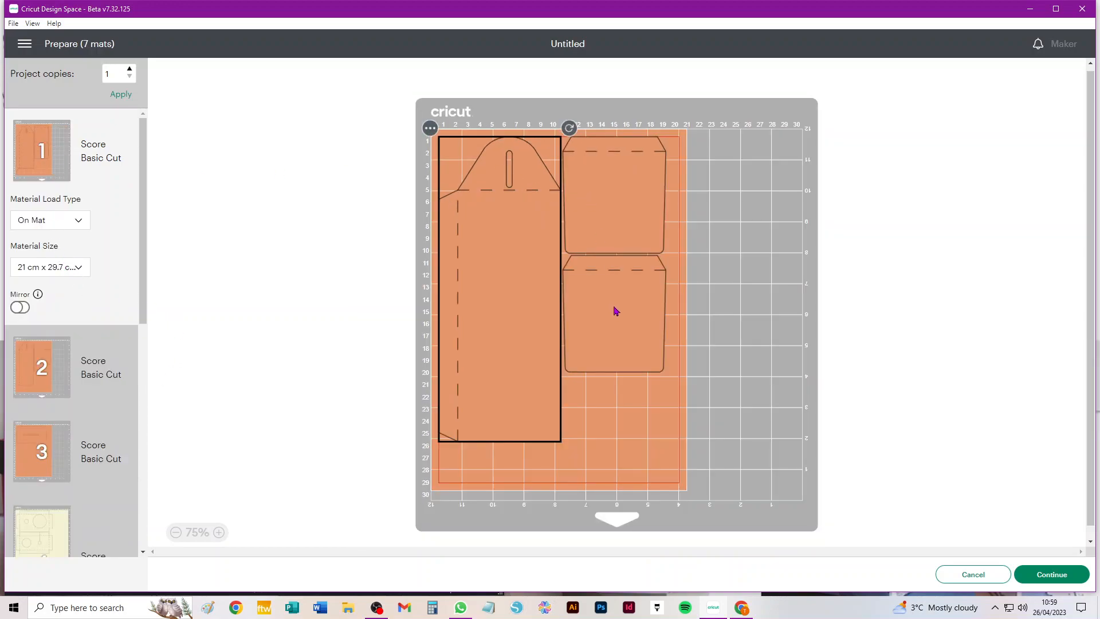
scroll(73, 353, "down", 2)
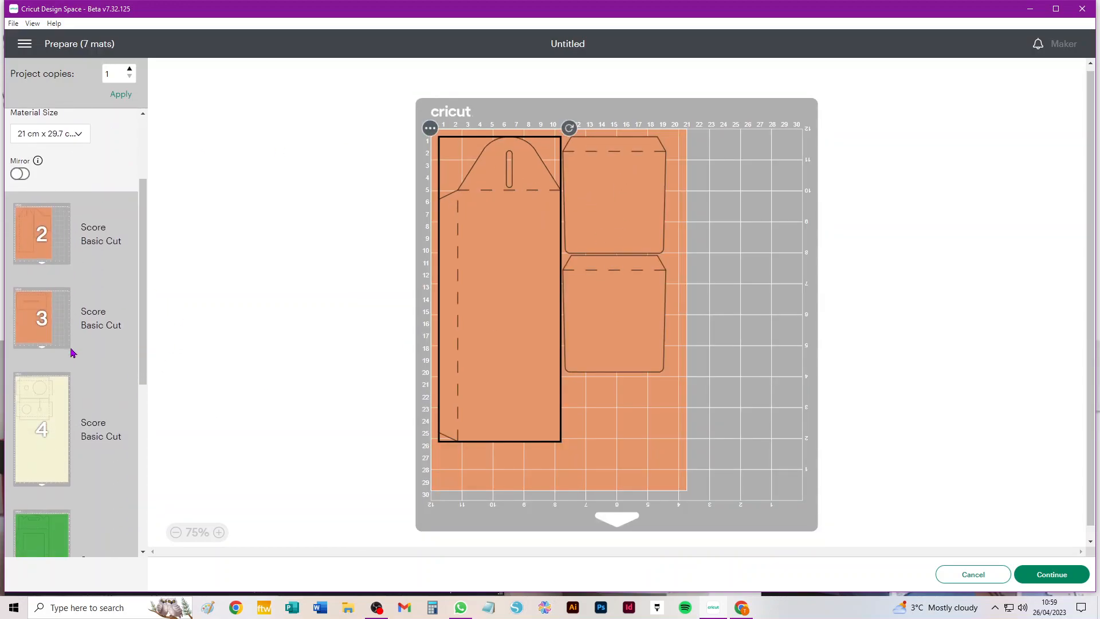
left_click(42, 232)
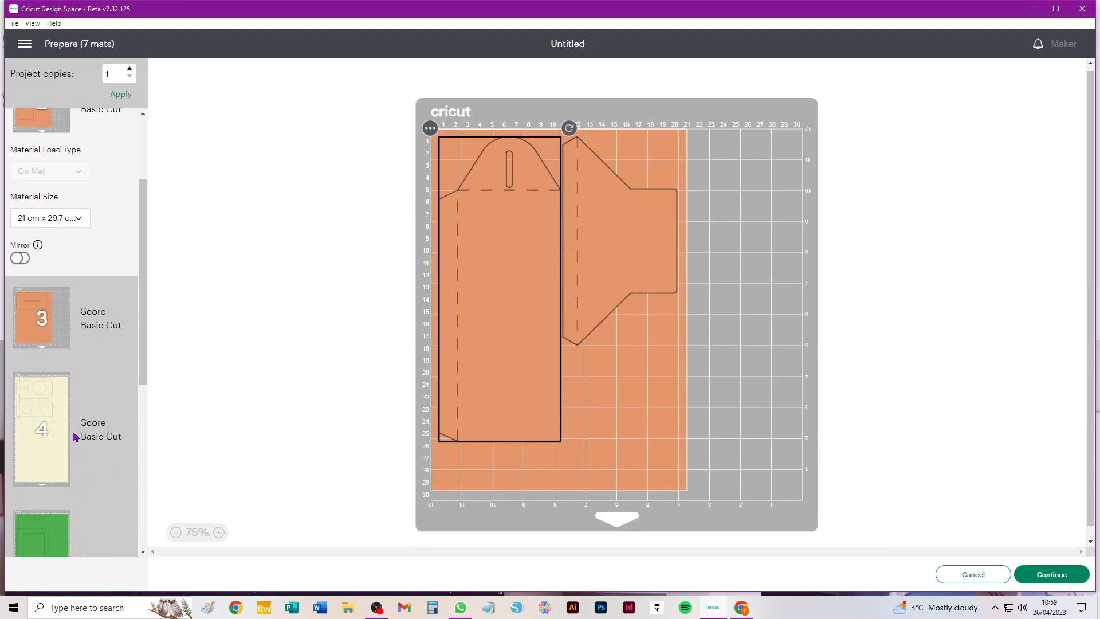
- Display the third orange mat, and set the cream insert mat's material size to 30.5 cm x 30.5 cm
left_click(32, 404)
left_click(69, 442)
scroll(93, 475, "down", 5)
left_click(79, 177)
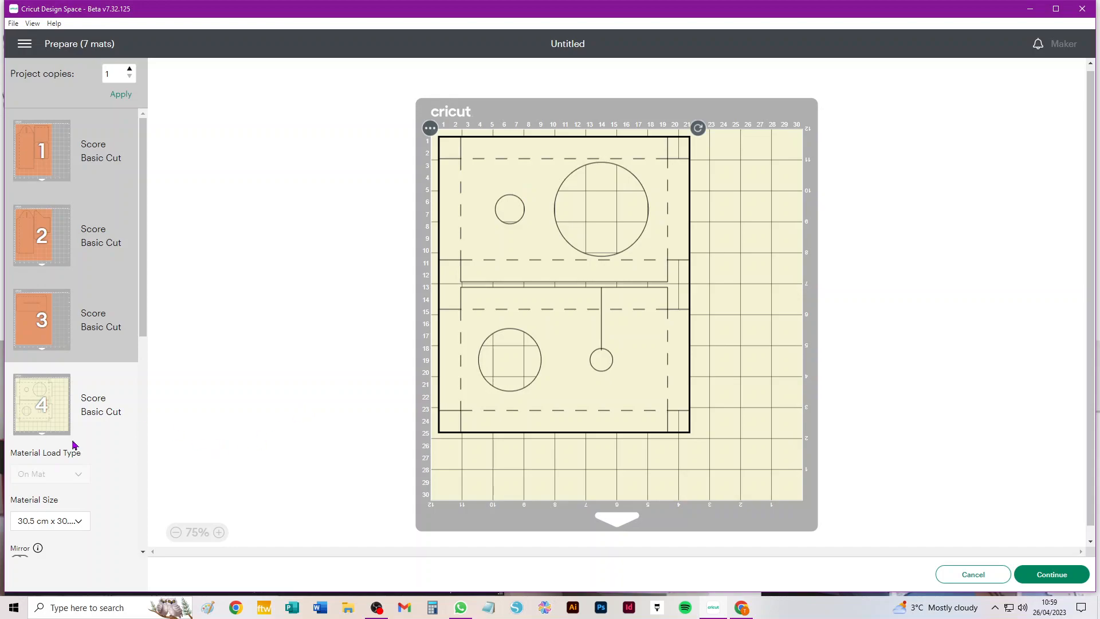
- Open the green windowed panel's mat and set its material size to 30.5 cm x 30.5 cm
scroll(74, 445, "down", 5)
left_click(42, 355)
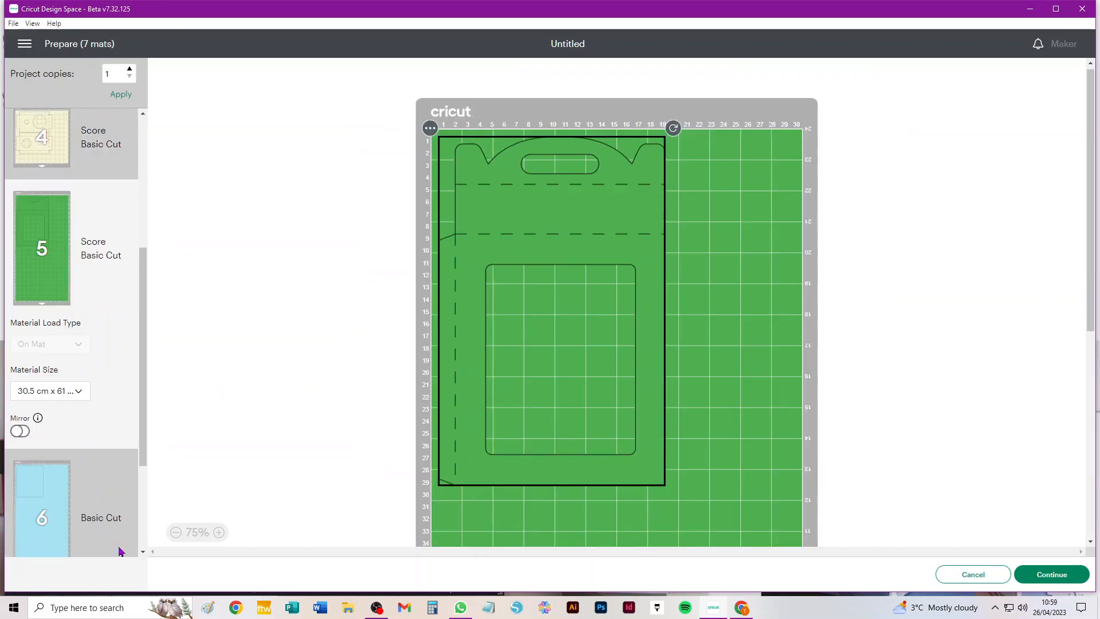
left_click(69, 392)
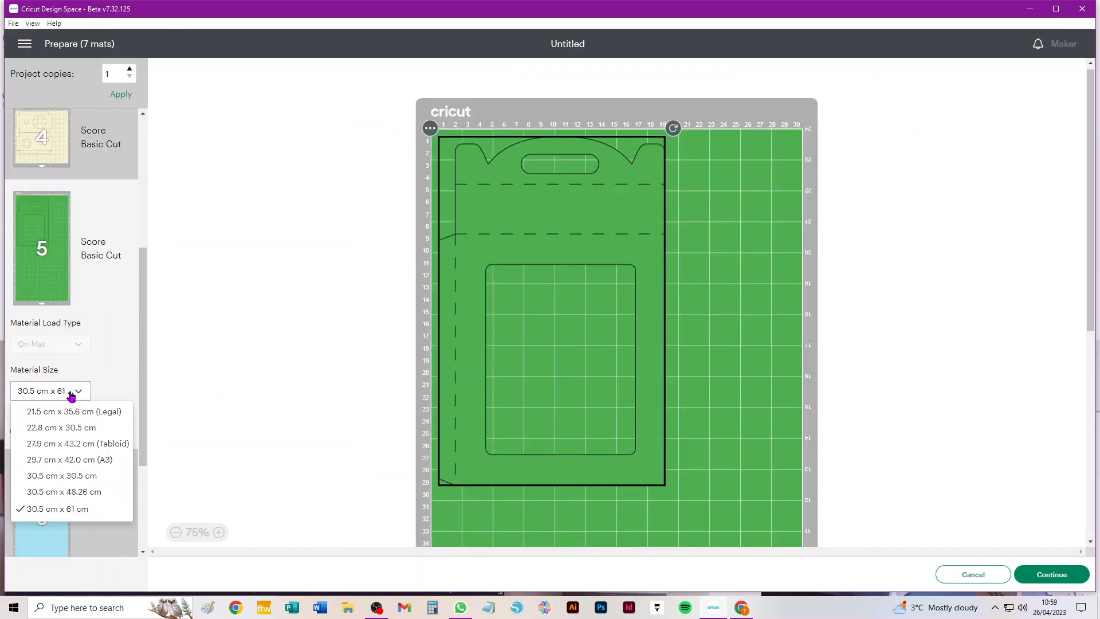
left_click(89, 476)
- Set the purple back panel mat's material size to 30.5 cm x 30.5 cm
scroll(73, 466, "down", 6)
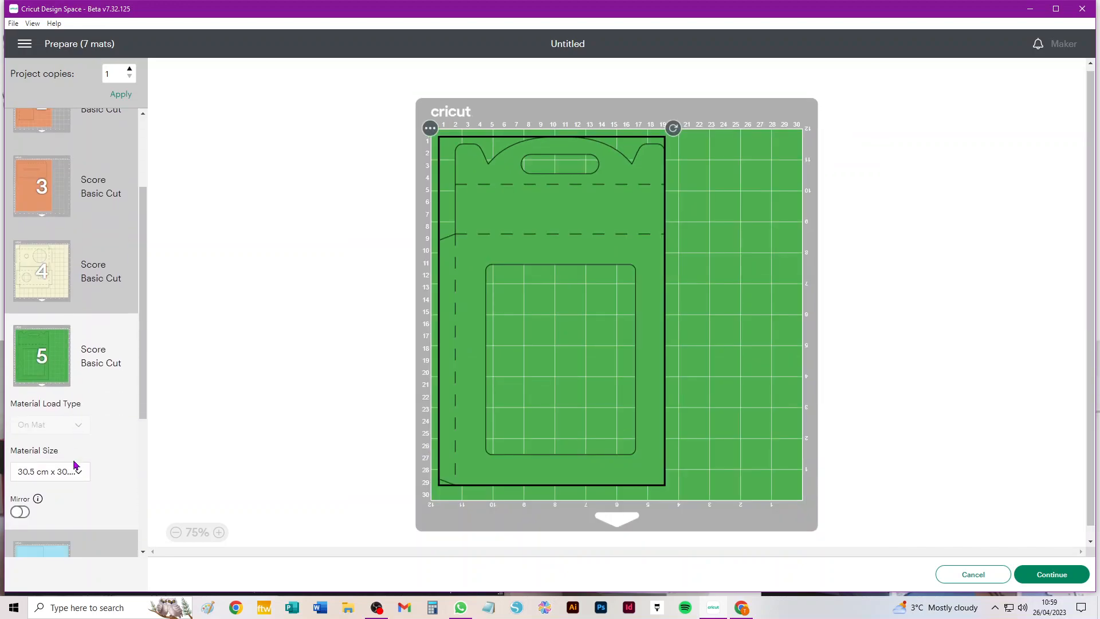
left_click(48, 479)
left_click(63, 499)
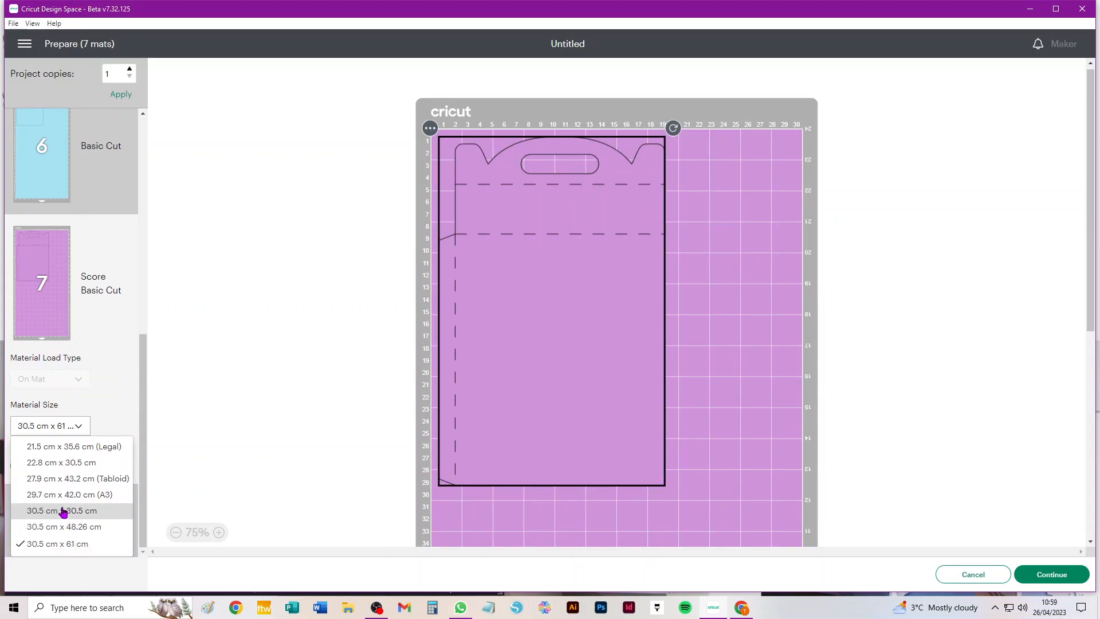
left_click(67, 510)
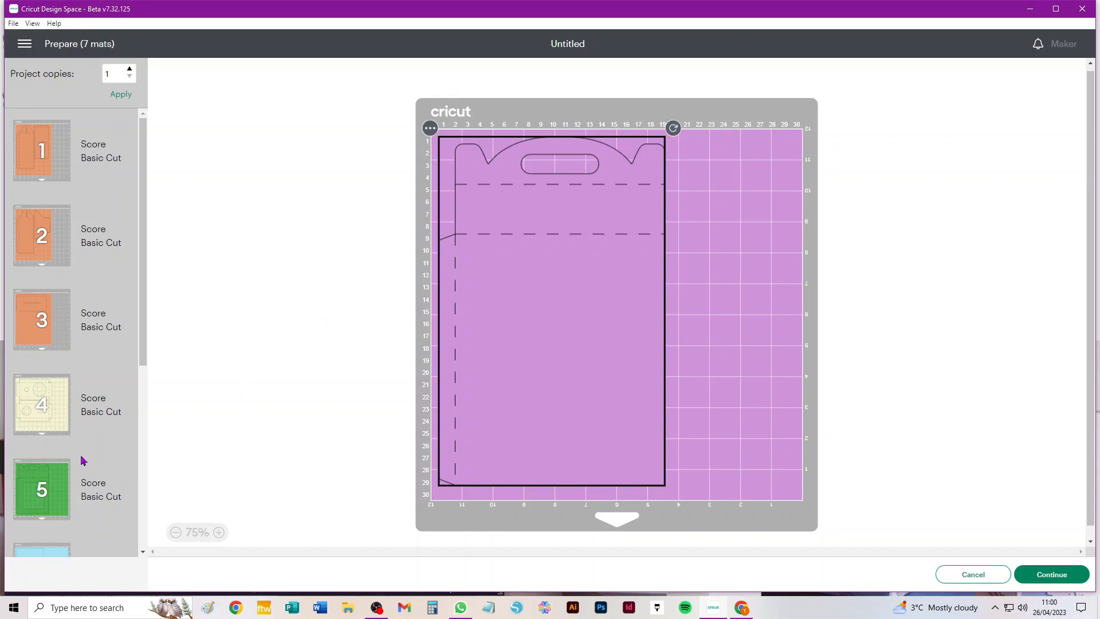
- Set the blue window mat's material size to 21 cm x 29.7 cm (A4), and return to the canvas
scroll(81, 458, "down", 3)
left_click(32, 436)
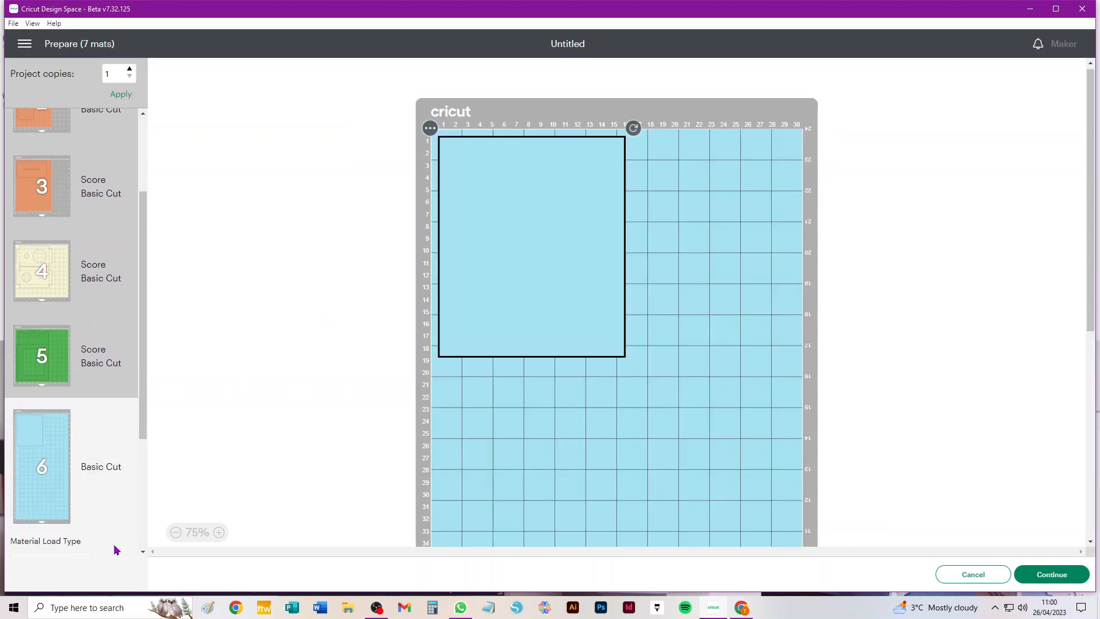
scroll(150, 498, "down", 4)
scroll(96, 470, "down", 3)
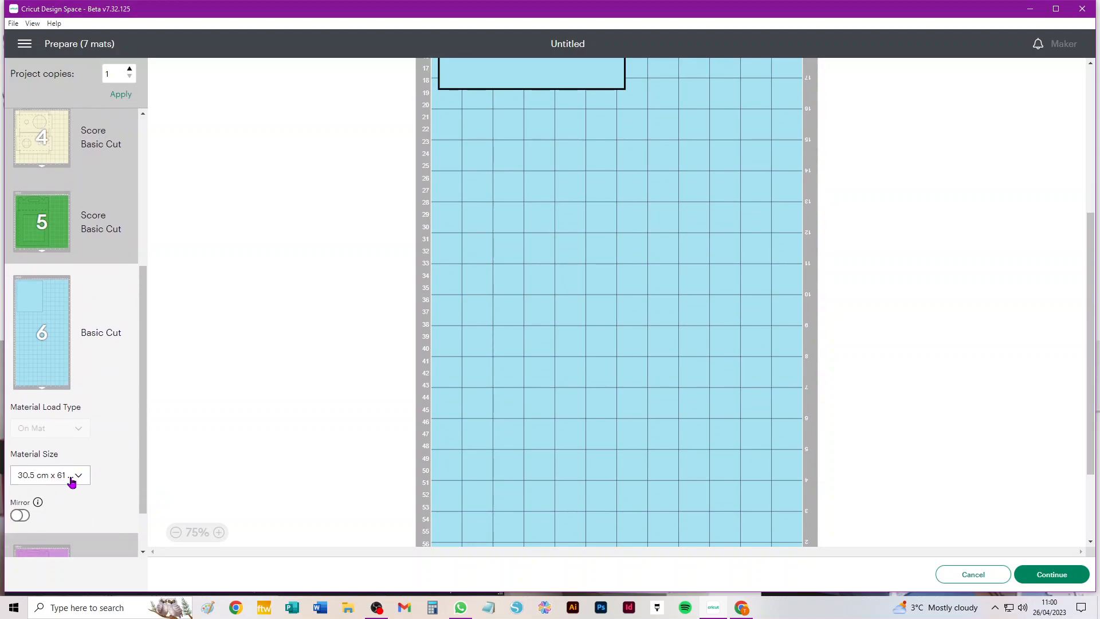
left_click(78, 475)
left_click(84, 519)
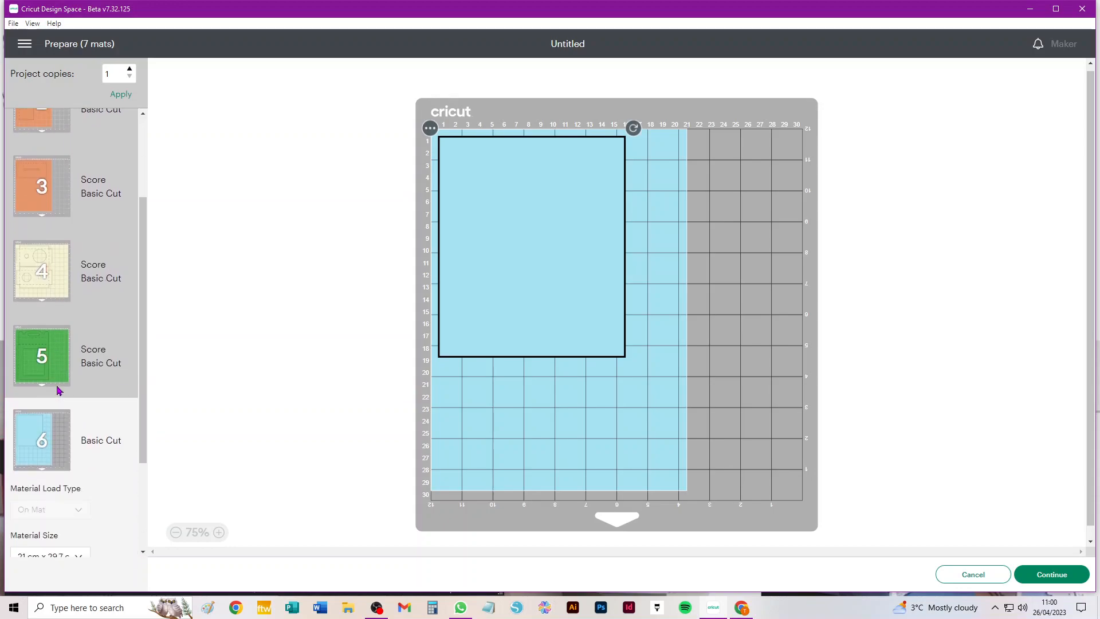
scroll(52, 366, "down", 3)
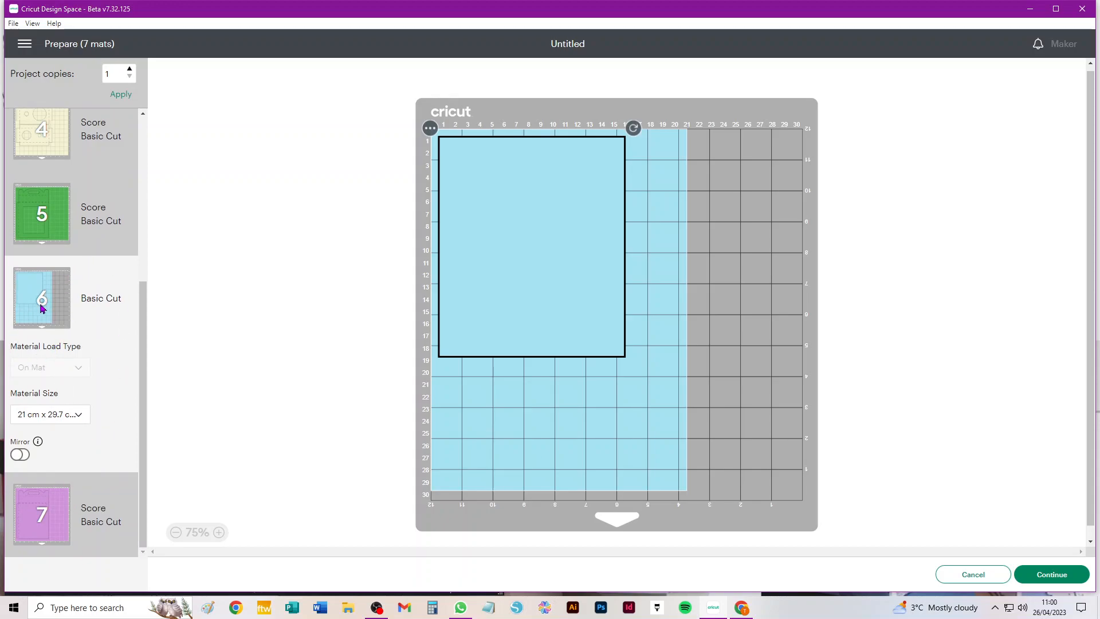
left_click(974, 575)
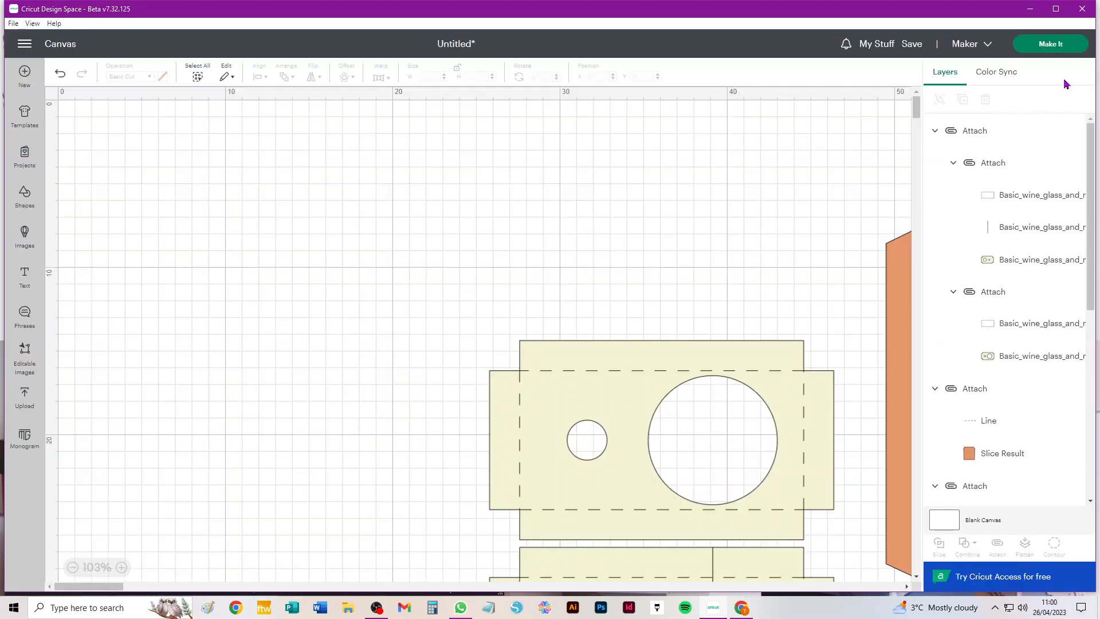
- Preview the orange pieces on 30.5 cm x 30.5 cm material, and return to the canvas
left_click(1054, 46)
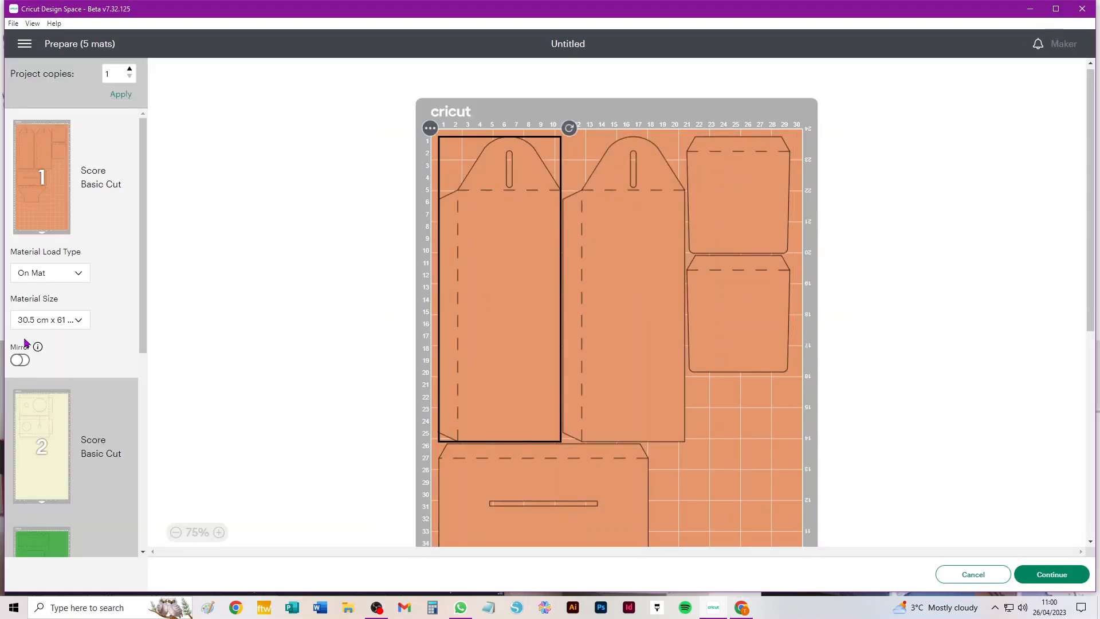
left_click(61, 323)
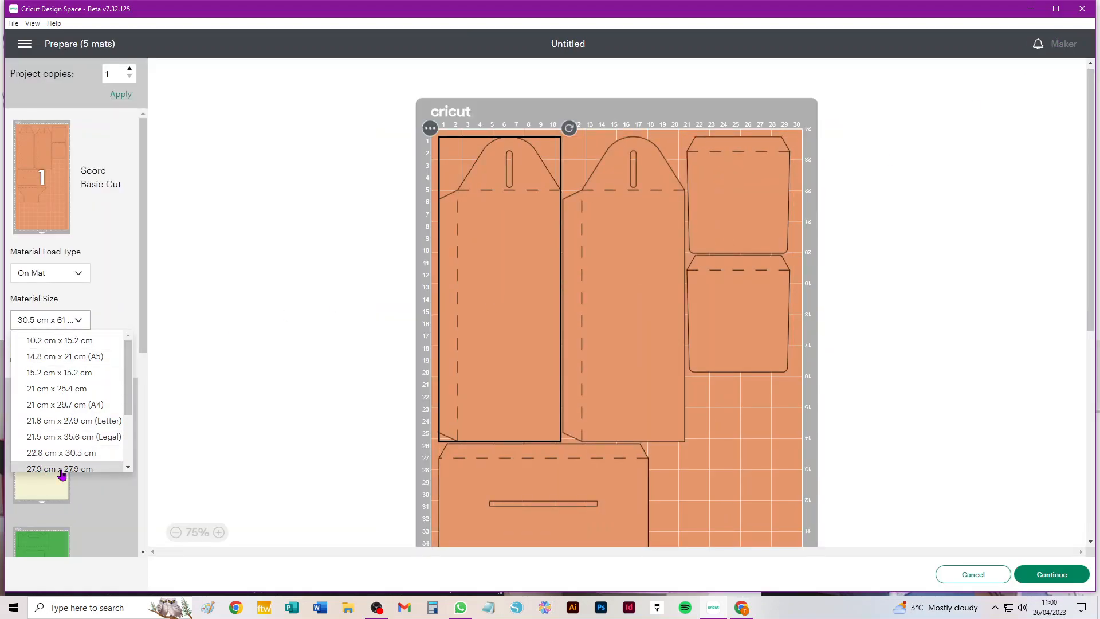
scroll(59, 473, "down", 3)
left_click(74, 429)
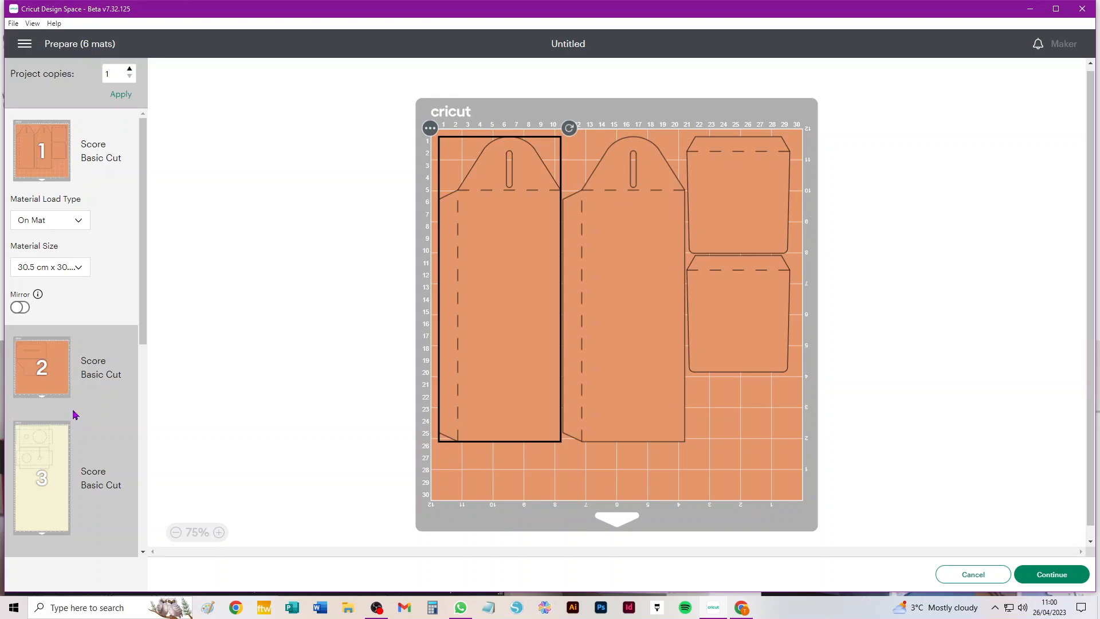
scroll(73, 412, "down", 5)
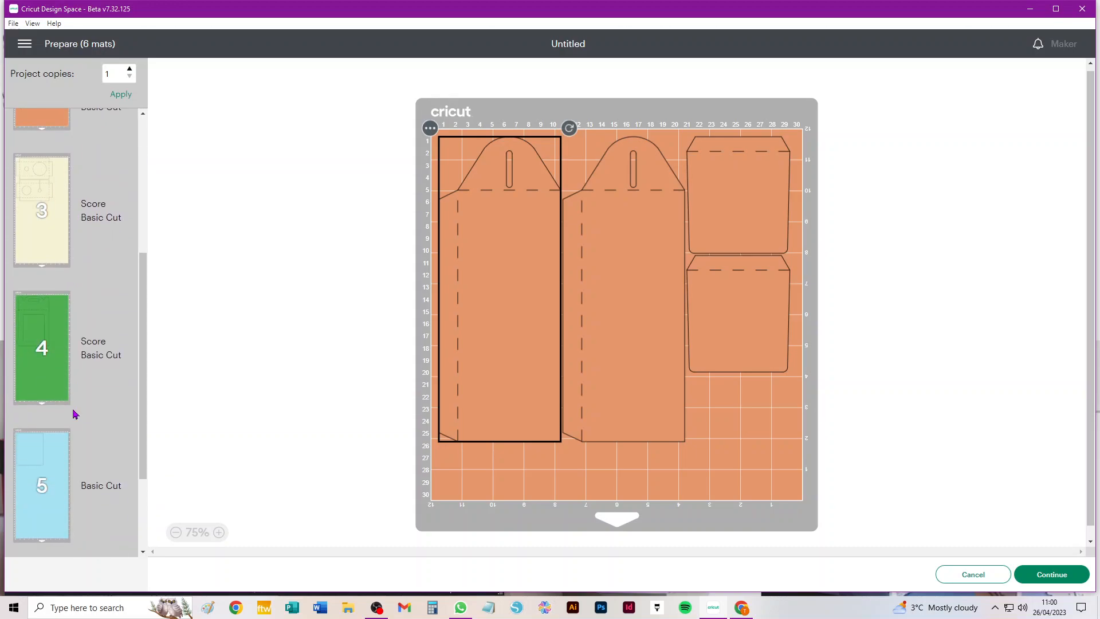
scroll(74, 413, "down", 2)
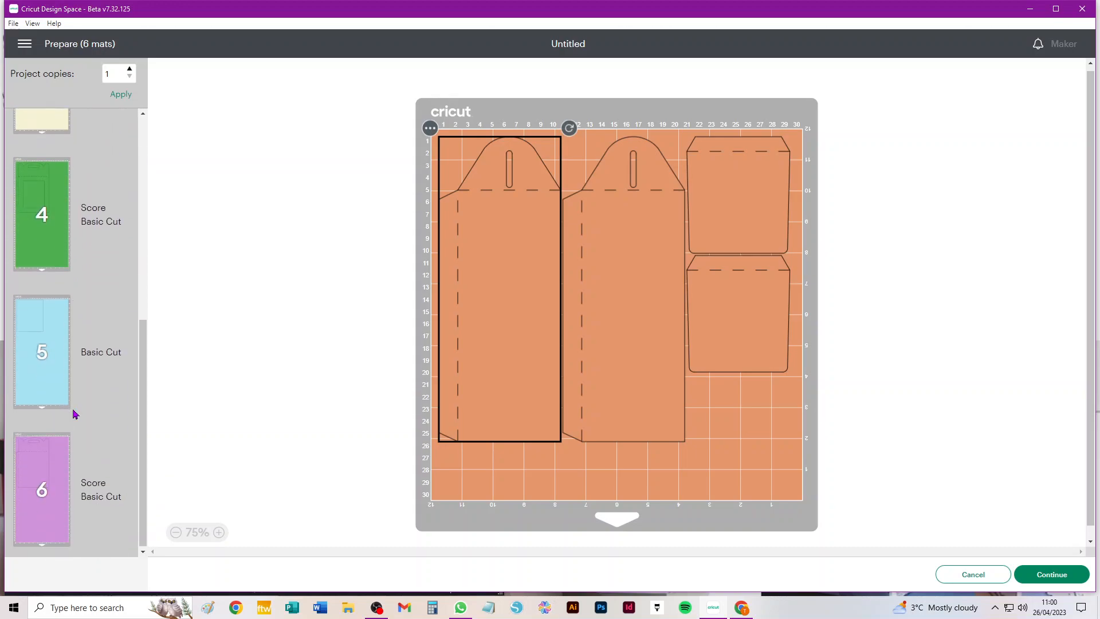
scroll(74, 412, "up", 8)
left_click(973, 575)
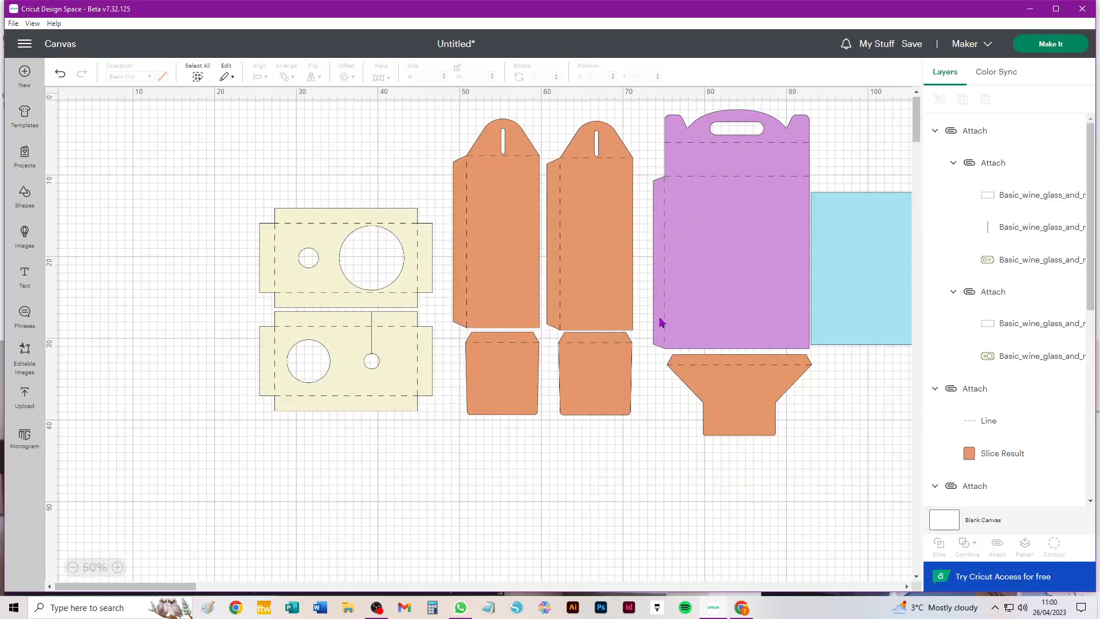
- Use Color Sync to match the green panel, purple panel and cream insert pieces to the orange #E5976C
scroll(683, 306, "down", 1)
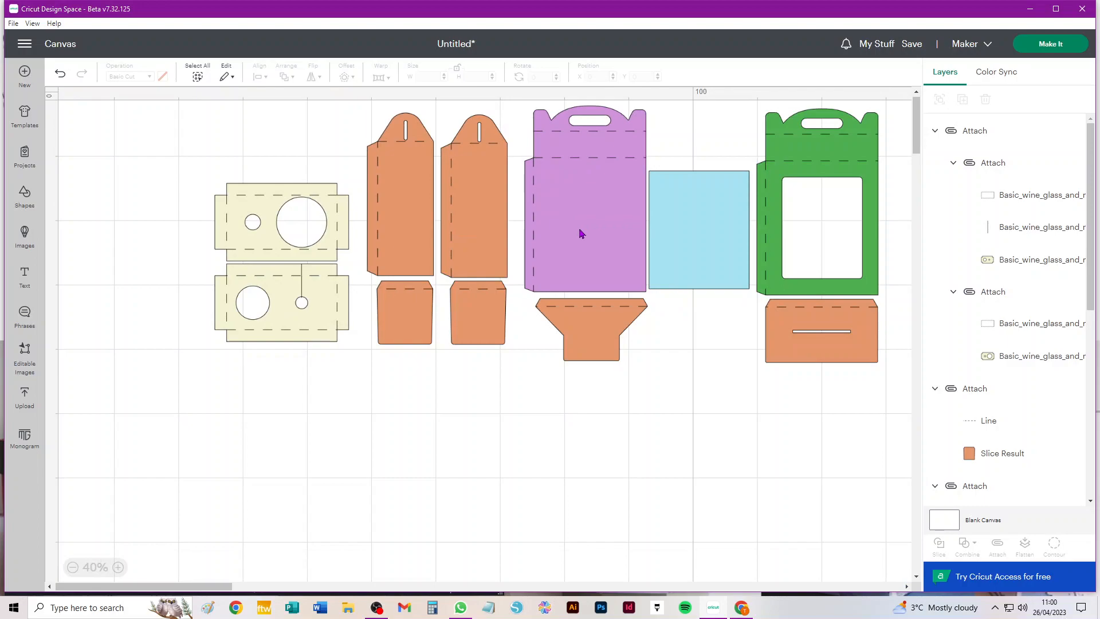
left_click(1015, 76)
left_click_drag(1021, 169, 1026, 443)
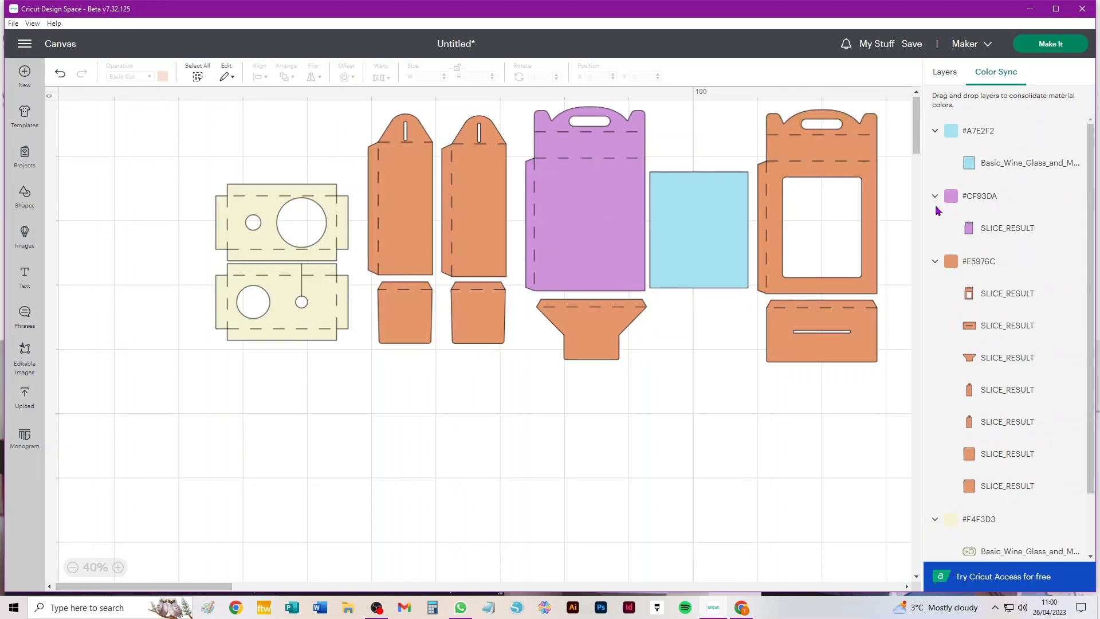
left_click_drag(1024, 229, 1025, 405)
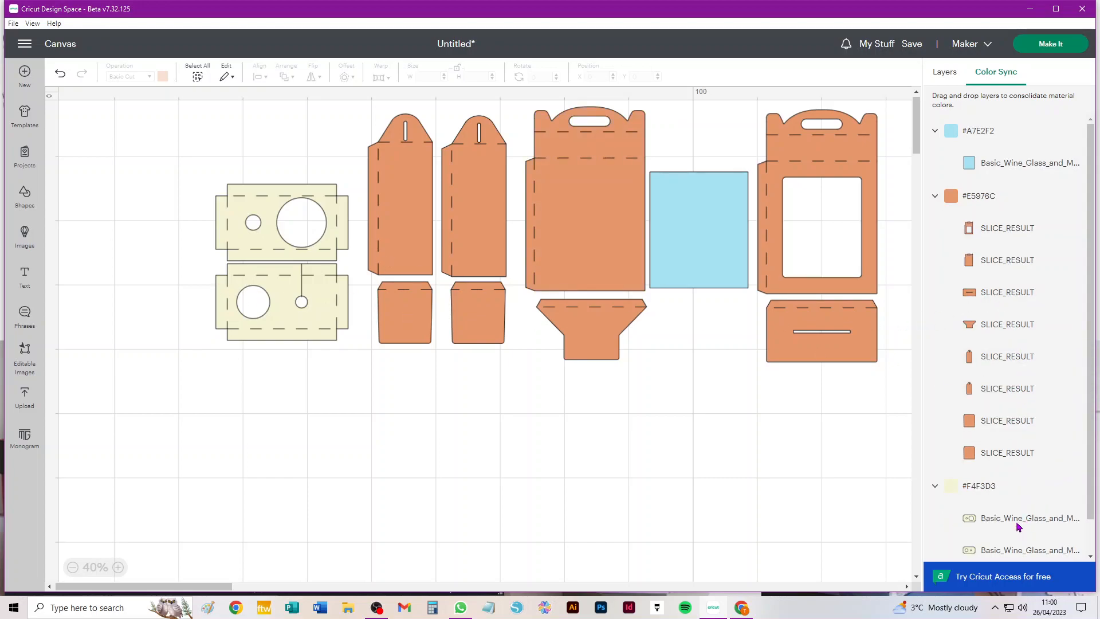
left_click_drag(1023, 523, 1024, 329)
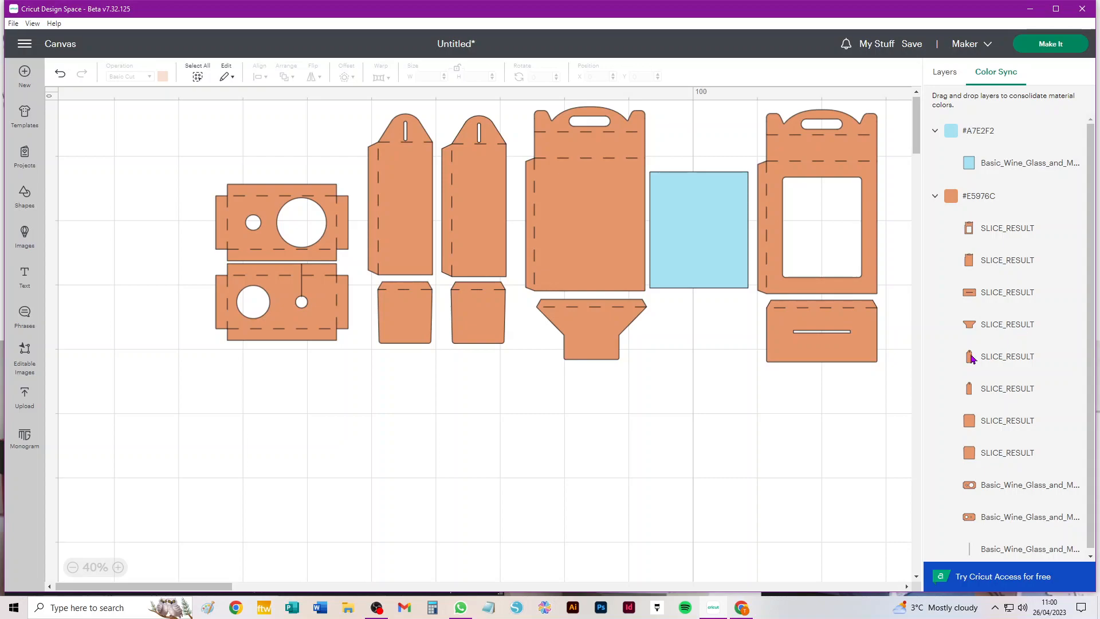
- Detach the two insert panels from each other, keeping each panel's own score lines attached
left_click(254, 243)
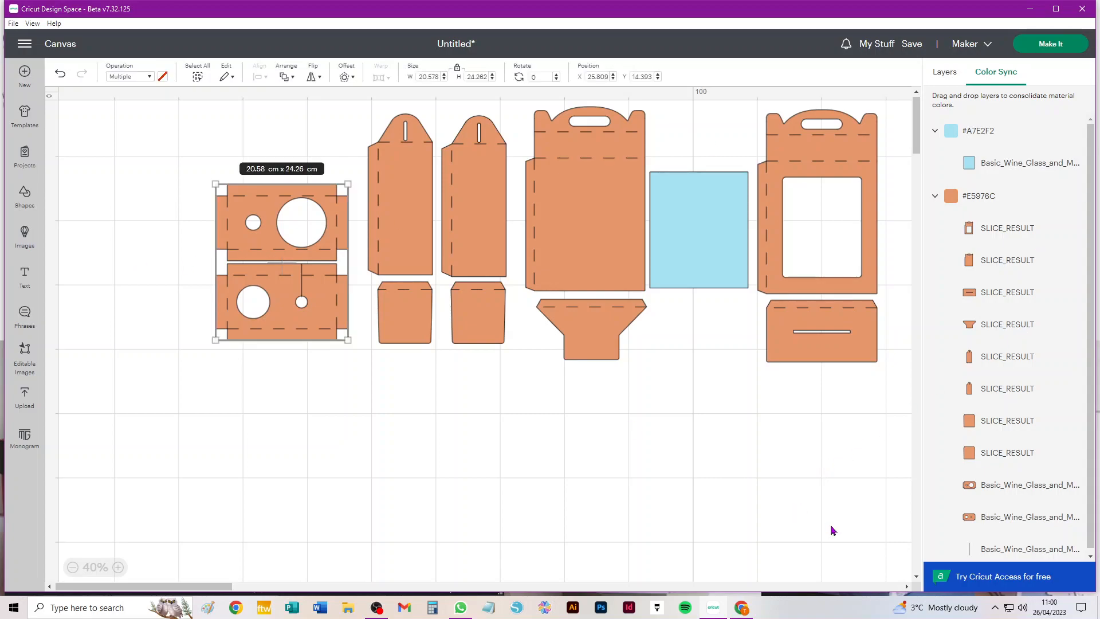
left_click(943, 72)
left_click(998, 544)
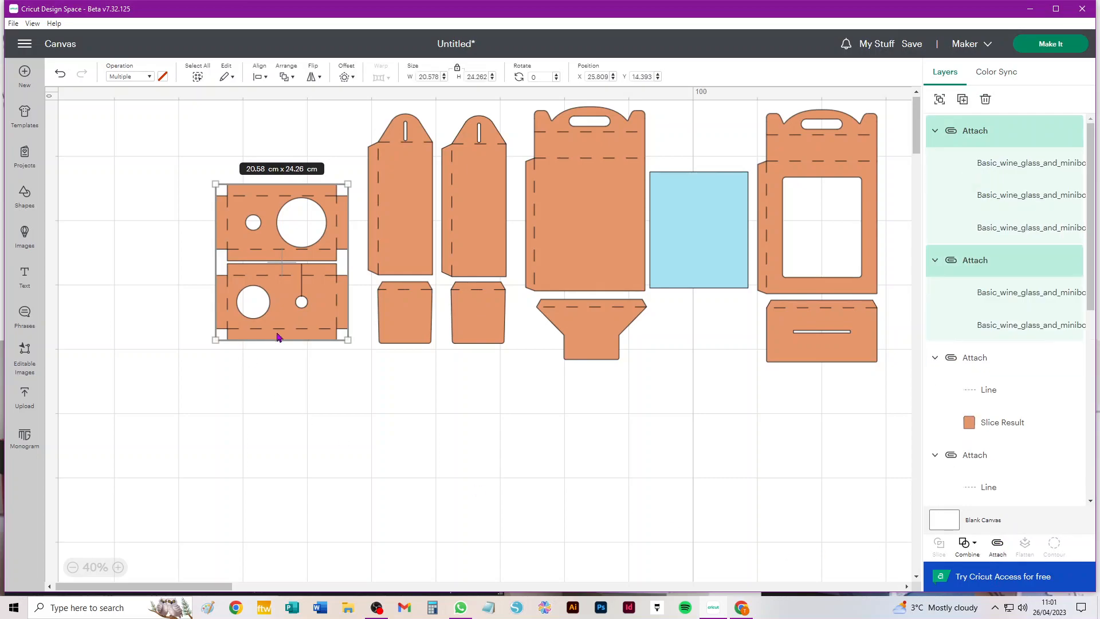
left_click(304, 223)
left_click(280, 381)
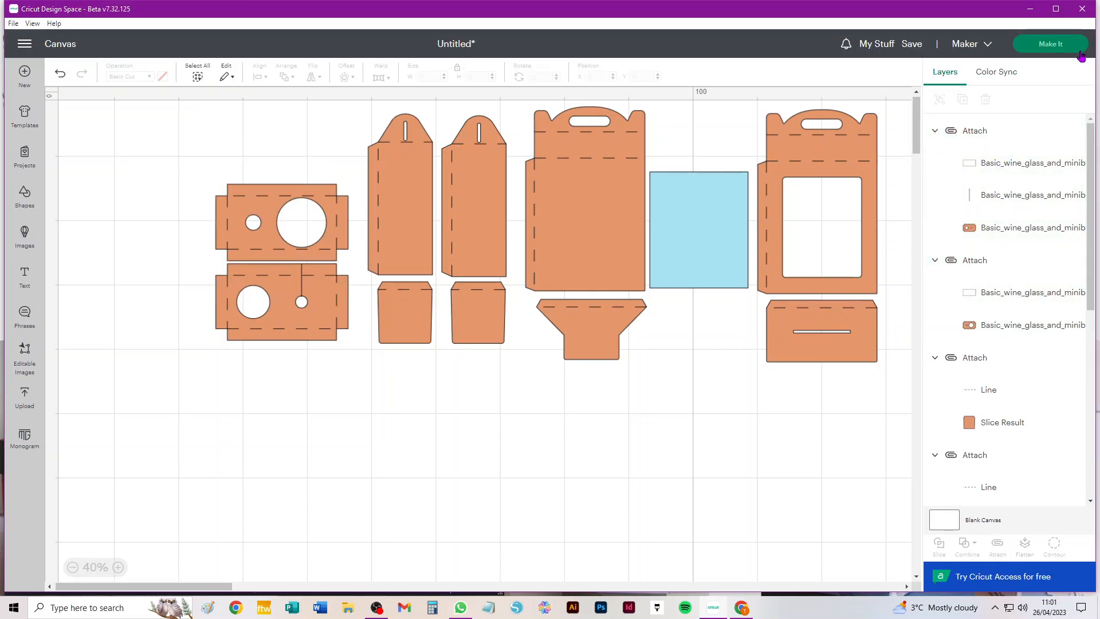
- Prepare the recoloured project for cutting, and set the orange material size to 30.5 cm x 30.5 cm
left_click(1051, 43)
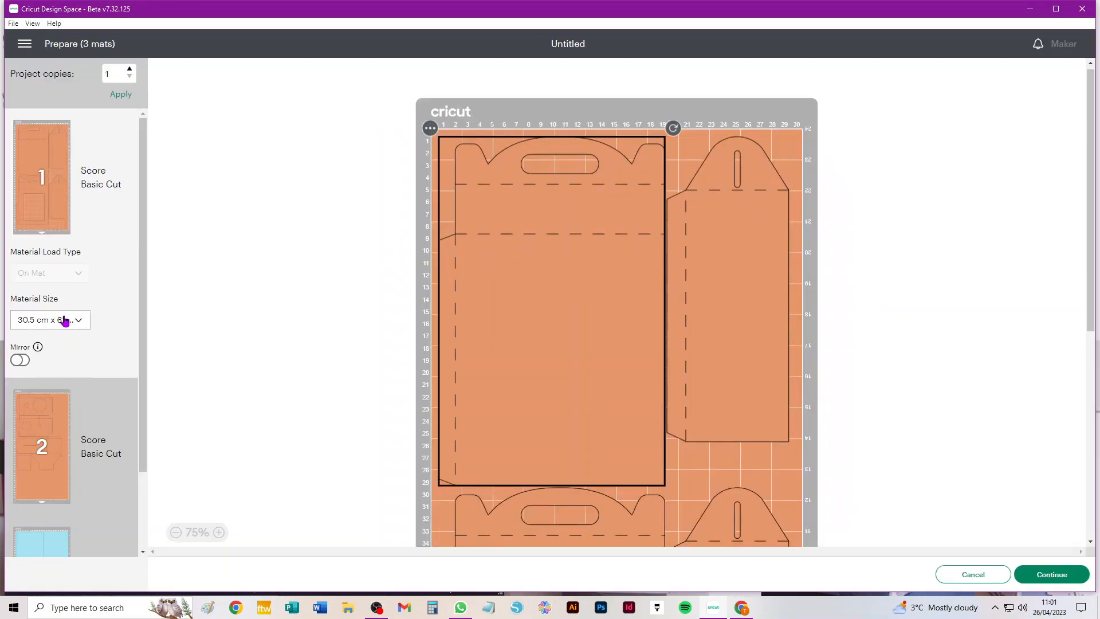
left_click(64, 320)
scroll(72, 338, "down", 2)
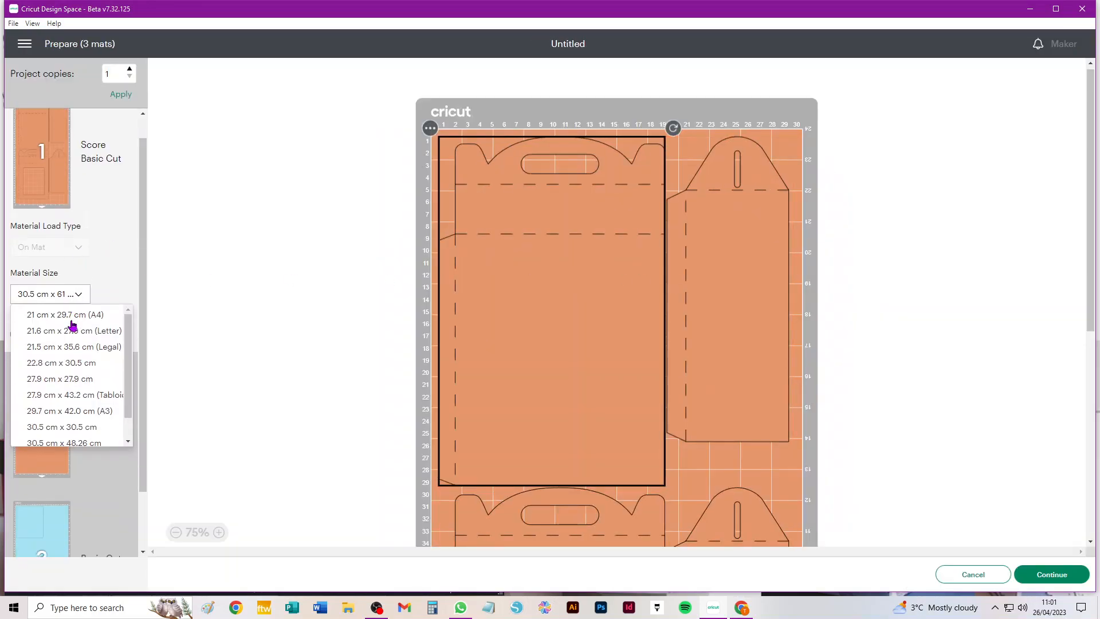
left_click(73, 361)
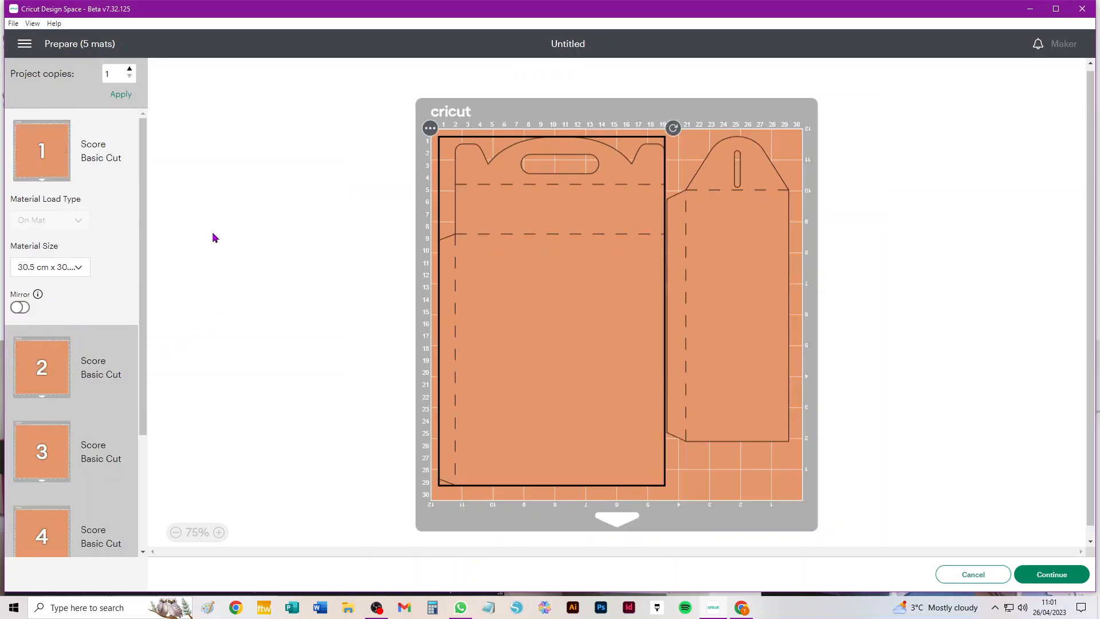
- Examine how the box pieces are laid out on each orange mat and the blue mat, and return to the canvas
left_click(45, 162)
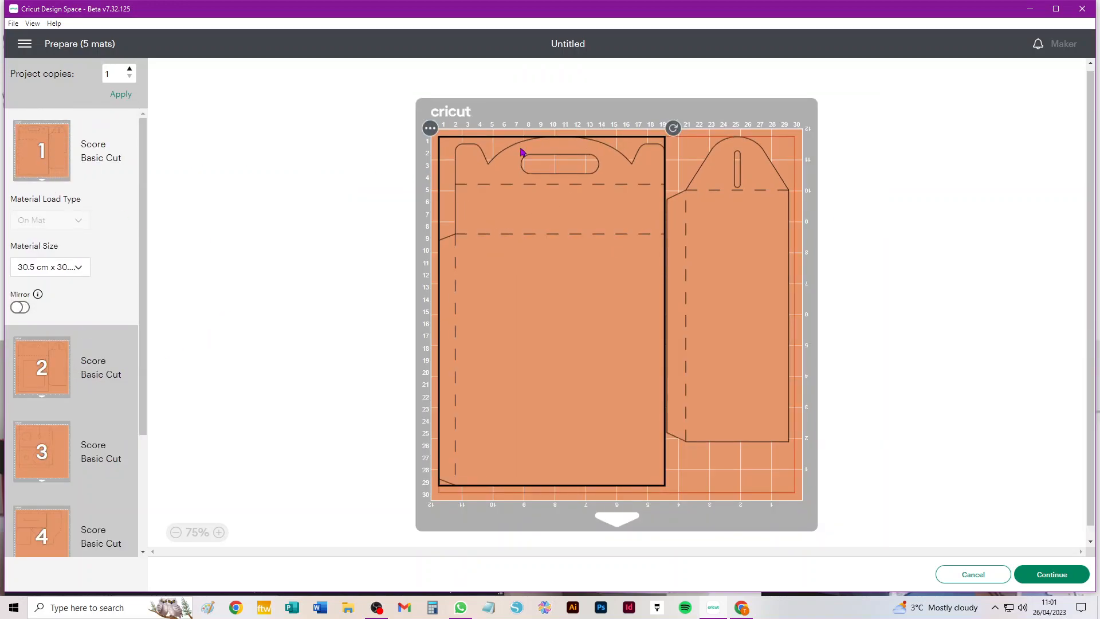
left_click(33, 375)
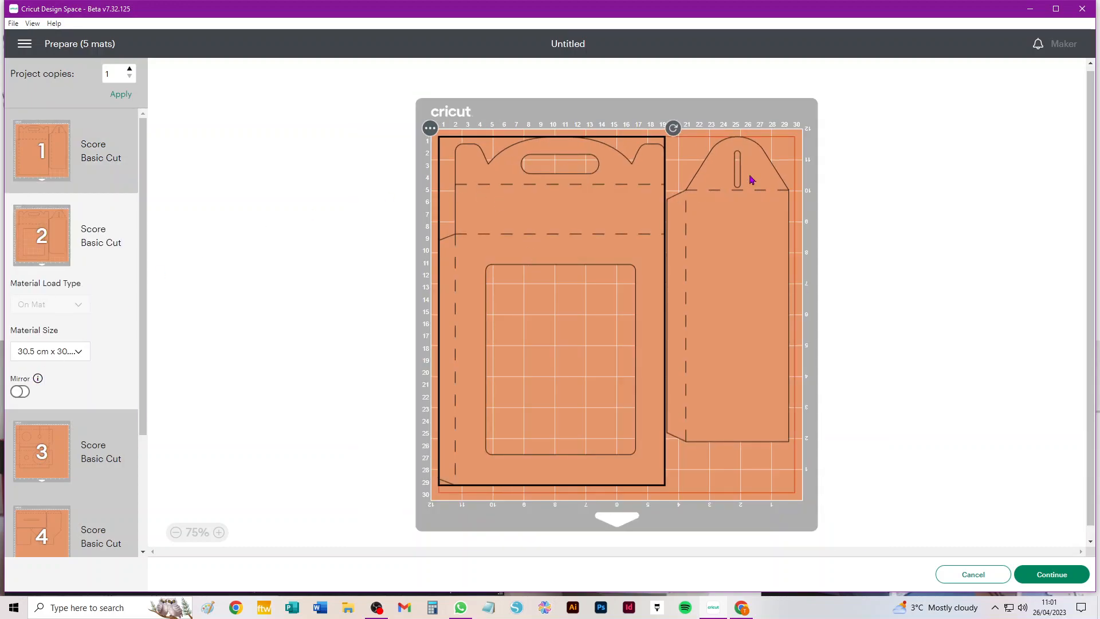
scroll(73, 375, "down", 3)
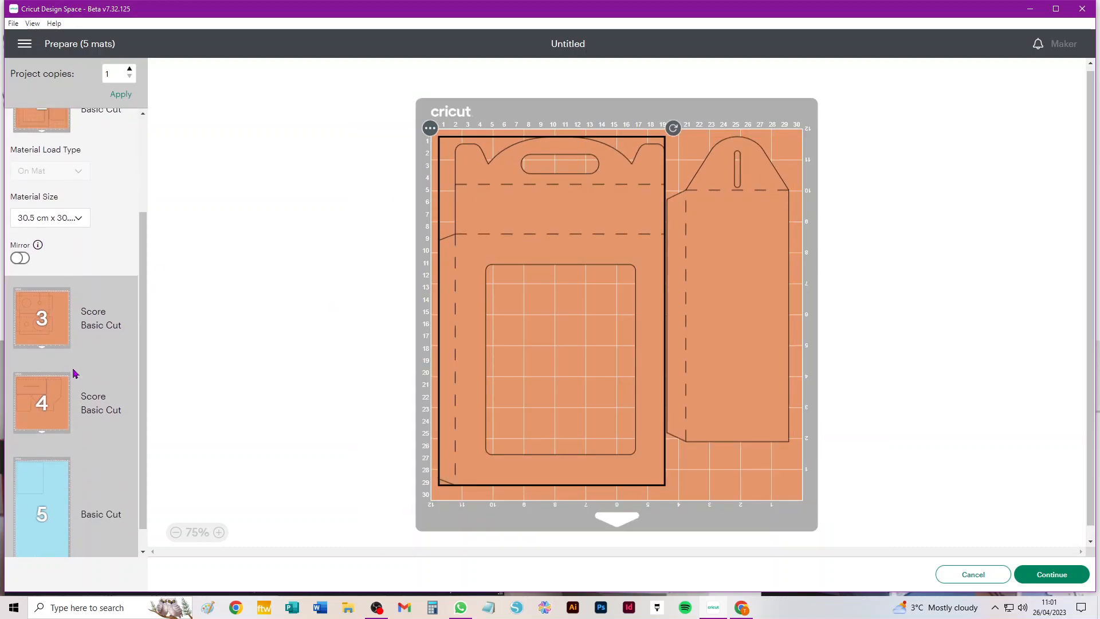
left_click(47, 317)
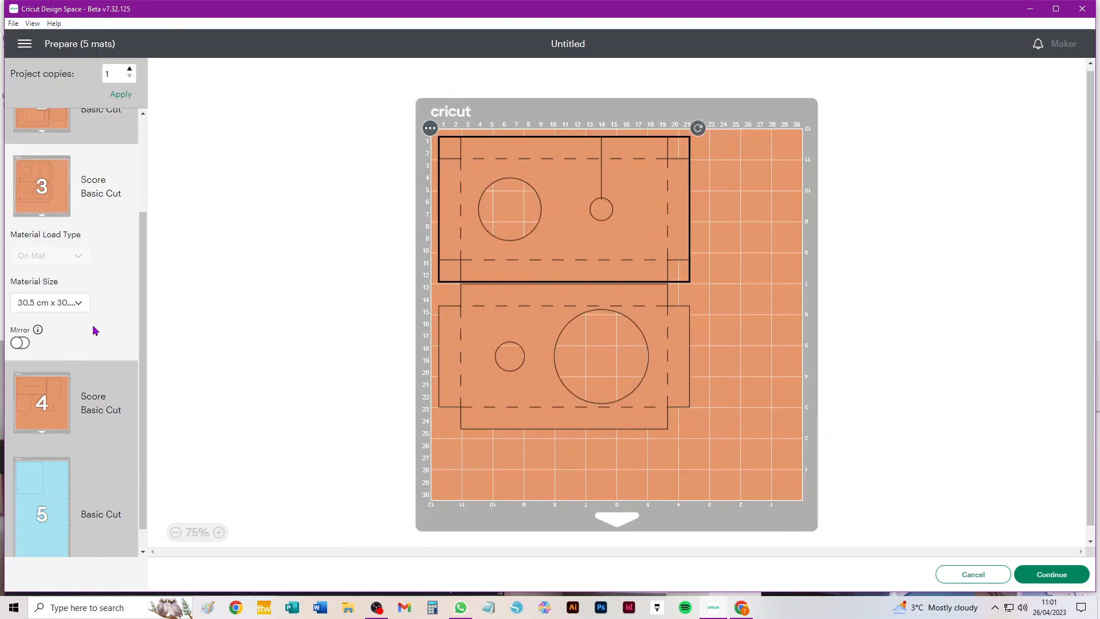
scroll(91, 338, "down", 1)
left_click(71, 371)
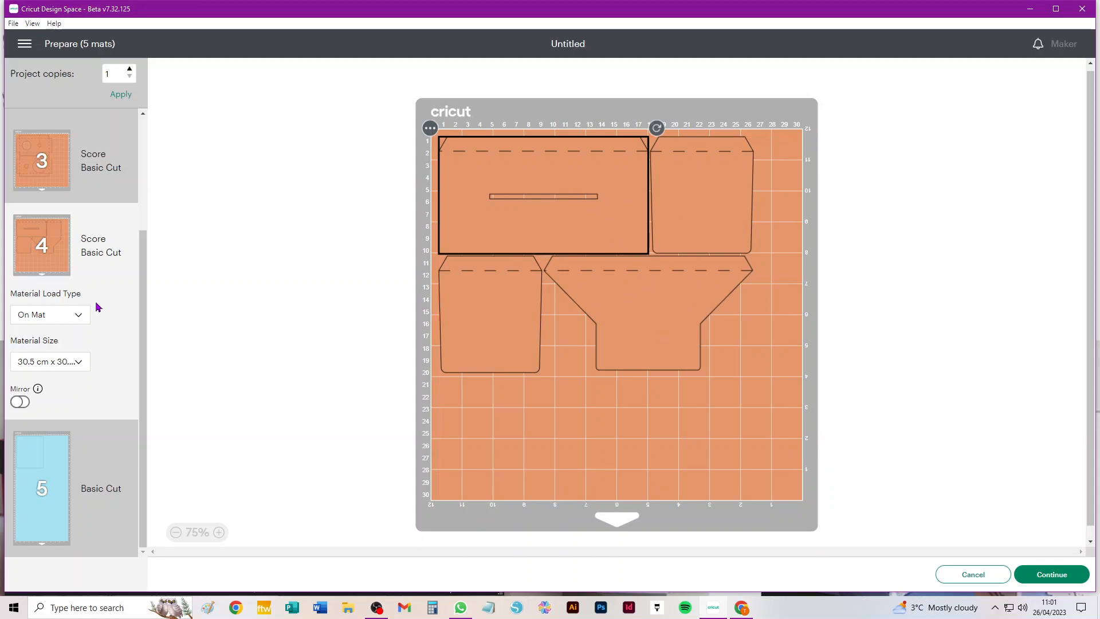
scroll(97, 300, "up", 3)
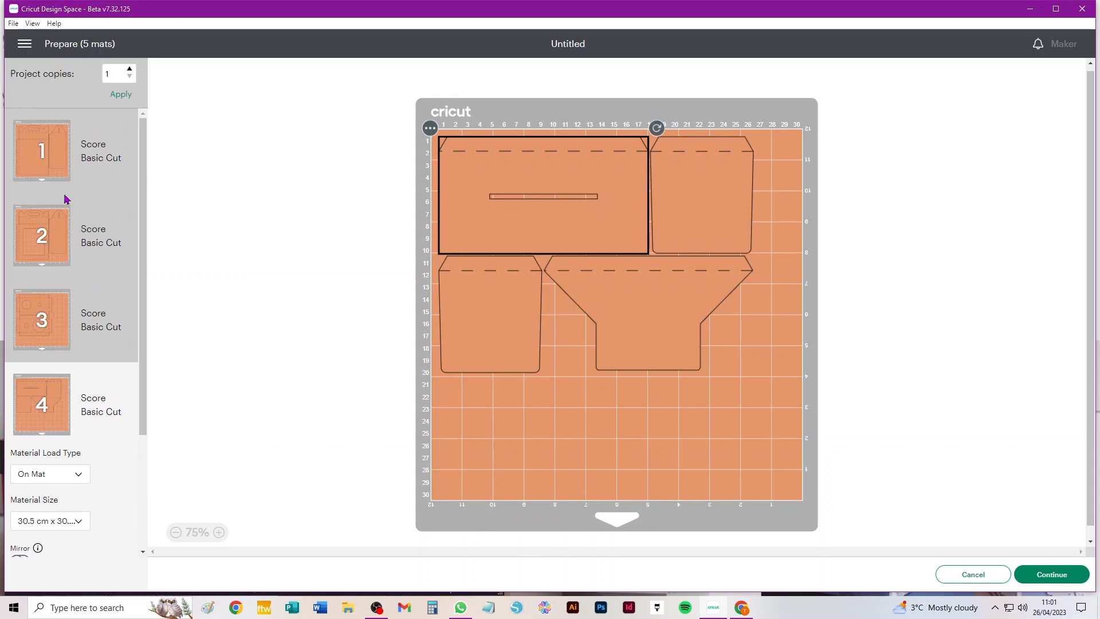
scroll(98, 282, "down", 3)
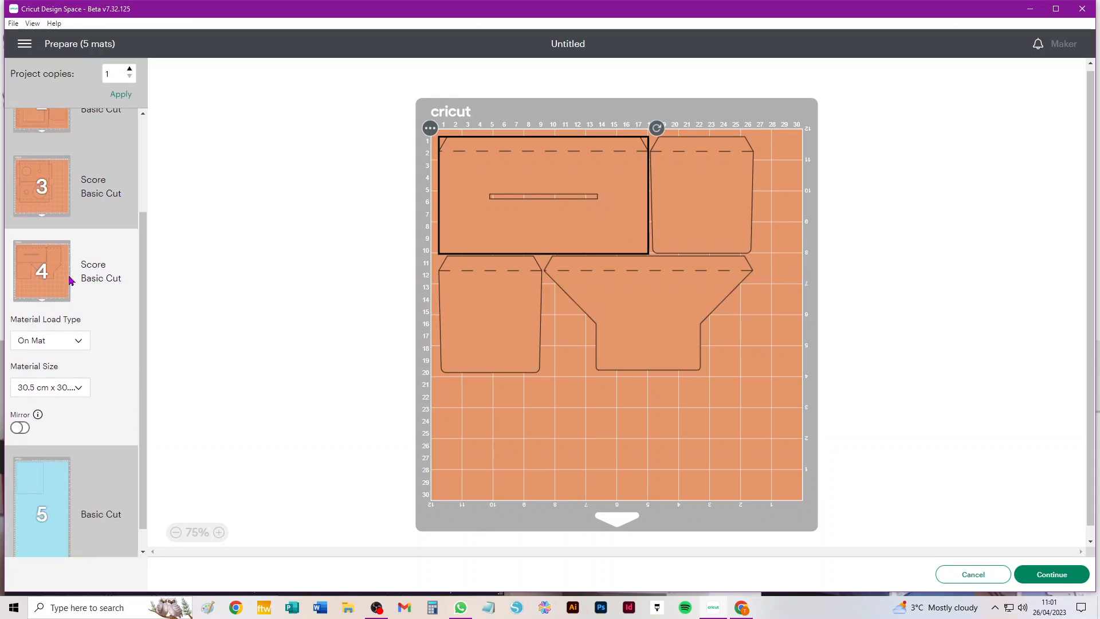
left_click(30, 487)
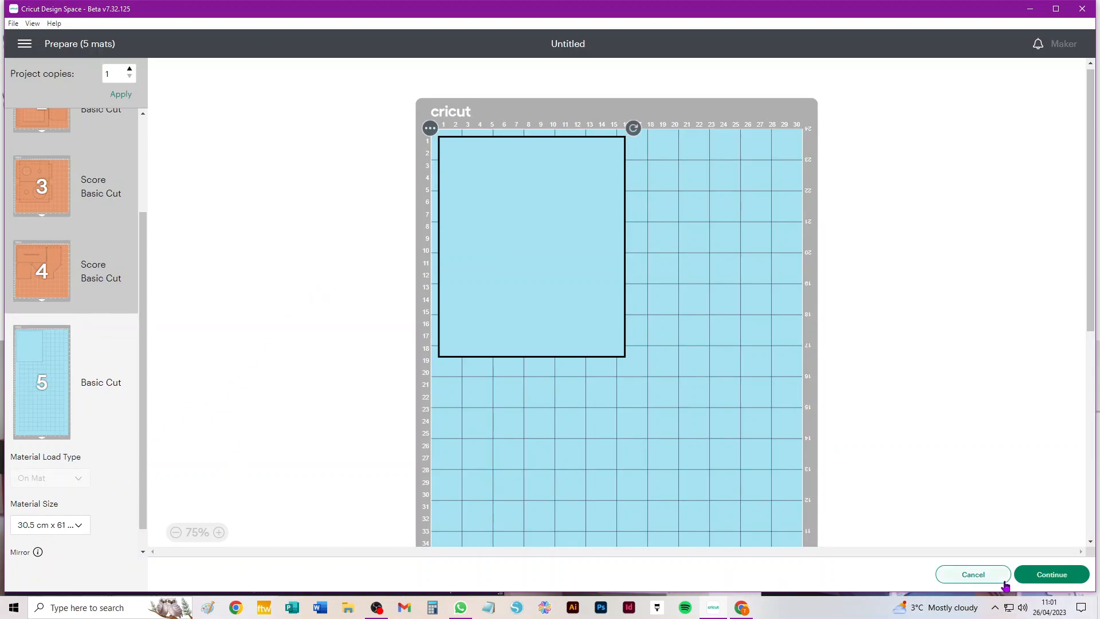
left_click(986, 576)
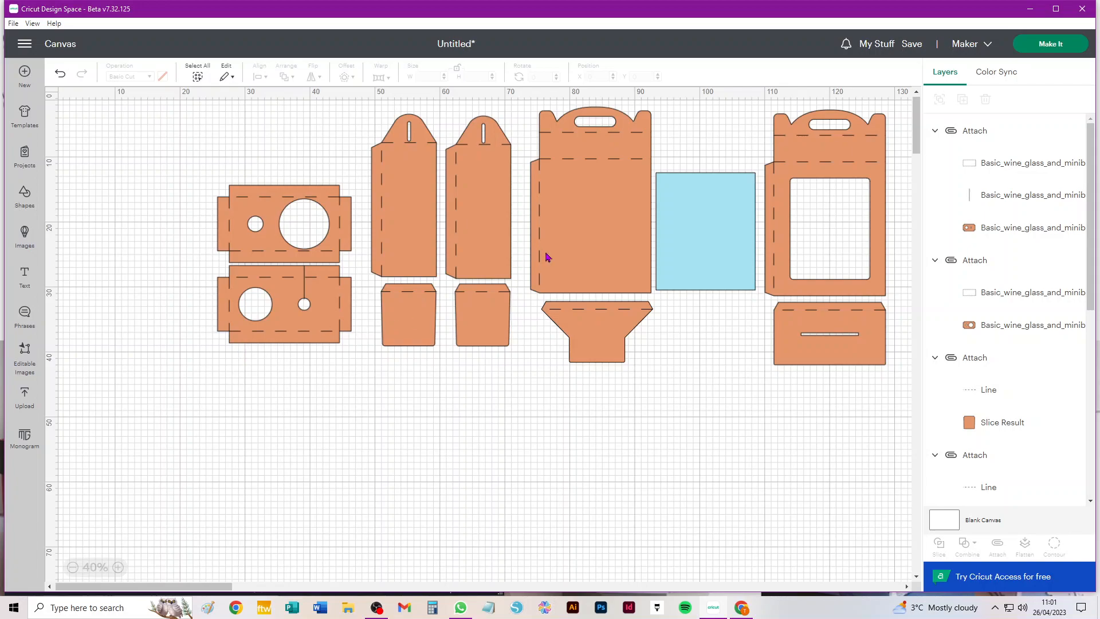
- Select all the box pieces and move them together left and down on the canvas
key("ctrl+a")
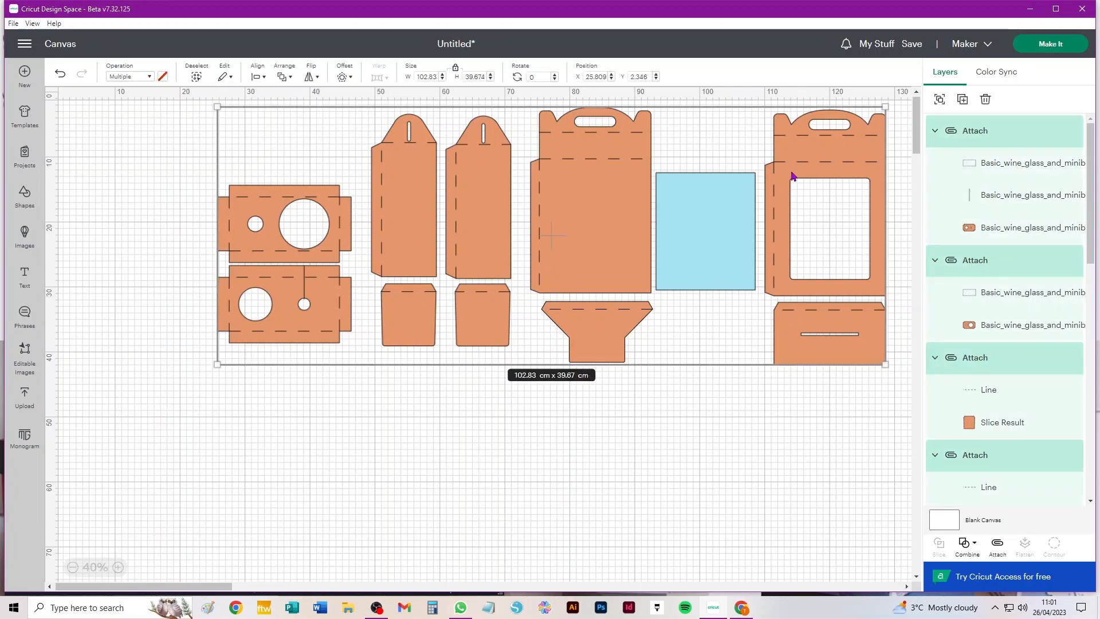
left_click_drag(796, 155, 675, 223)
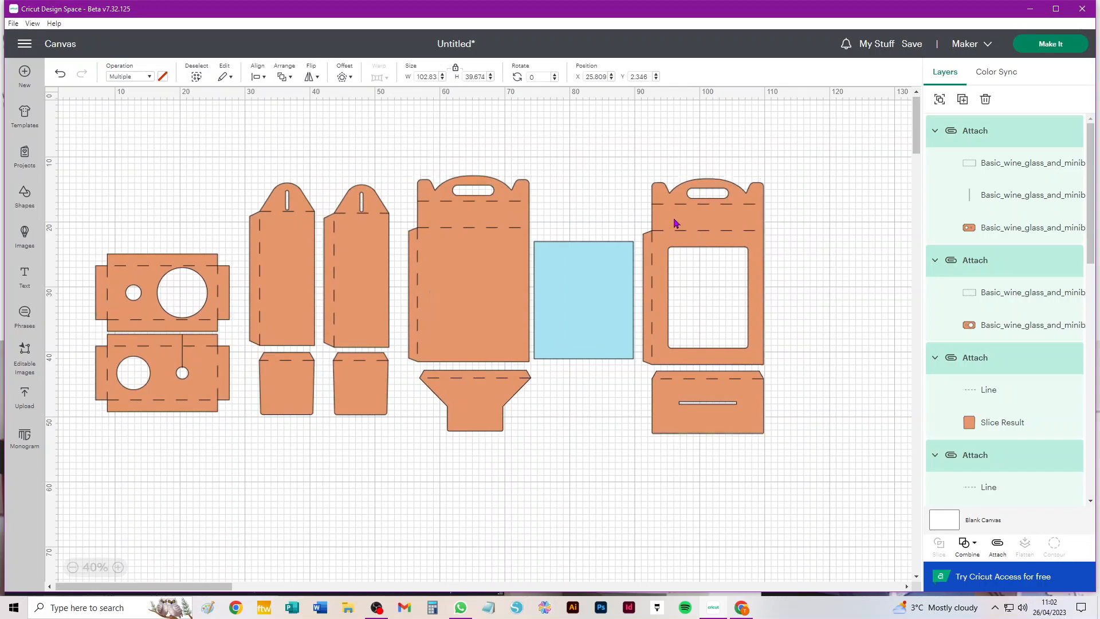